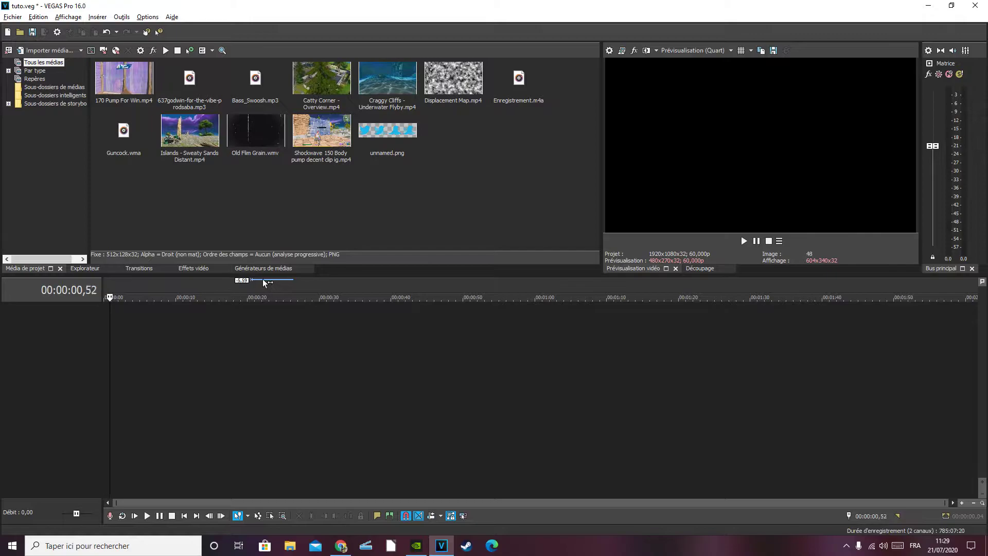
Step: Return the playhead to the very start of the empty timeline
{"action": "key", "text": "Left"}
{"action": "key", "text": "Left"}
{"action": "key", "text": "Left"}
{"action": "key", "text": "Left"}
{"action": "key", "text": "Left"}
{"action": "key", "text": "Left"}
{"action": "key", "text": "Left"}
{"action": "key", "text": "Left"}
{"action": "key", "text": "Left"}
{"action": "key", "text": "Left"}
{"action": "key", "text": "Left"}
{"action": "key", "text": "Left"}
{"action": "key", "text": "Left"}
{"action": "key", "text": "Left"}
{"action": "key", "text": "Left"}
{"action": "key", "text": "Left"}
{"action": "key", "text": "Left"}
{"action": "key", "text": "Home"}
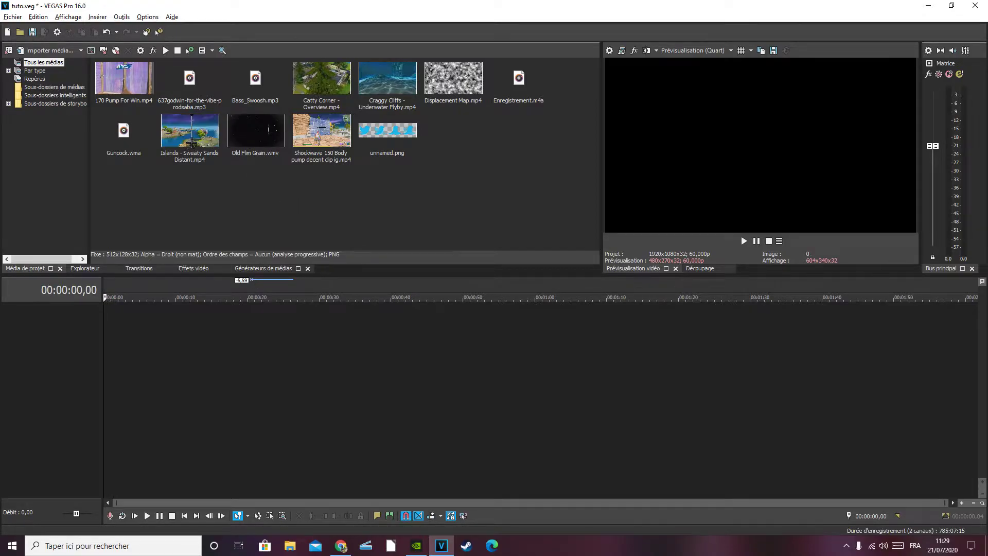
{"action": "left_click_drag", "start_coordinate": [189, 140], "coordinate": [266, 268]}
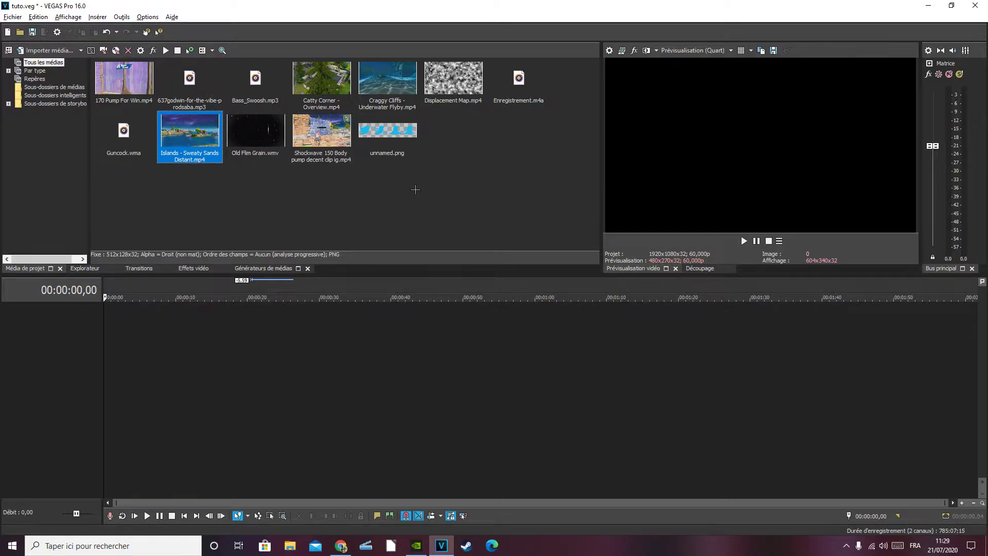
{"action": "left_click", "coordinate": [457, 162]}
{"action": "key", "text": "Left"}
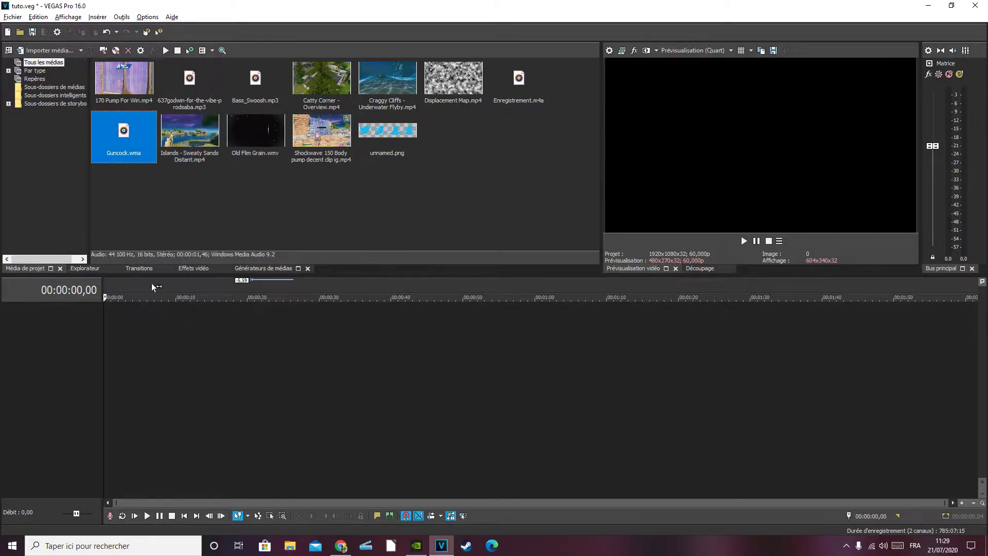
{"action": "left_click", "coordinate": [334, 212]}
{"action": "key", "text": "Right"}
{"action": "key", "text": "Left"}
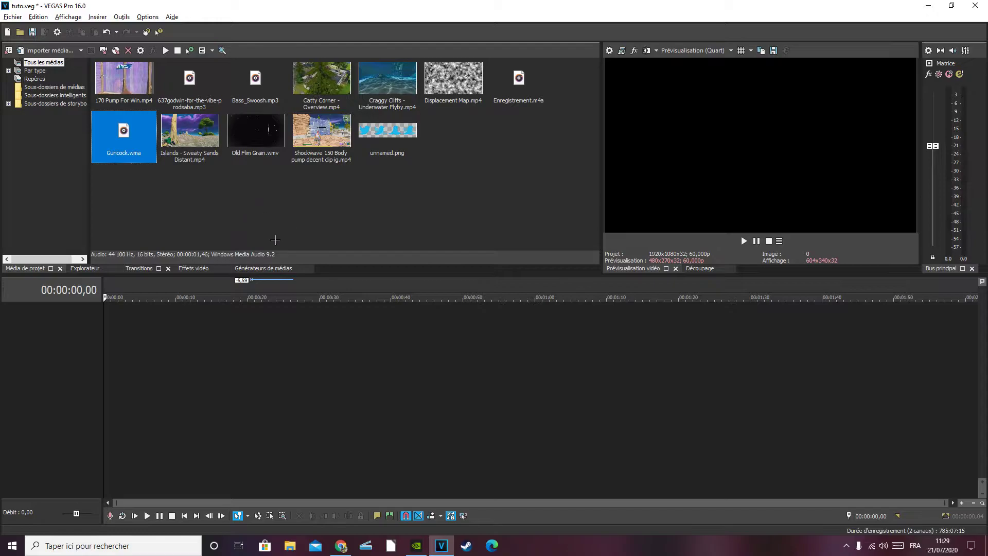
{"action": "left_click", "coordinate": [239, 192]}
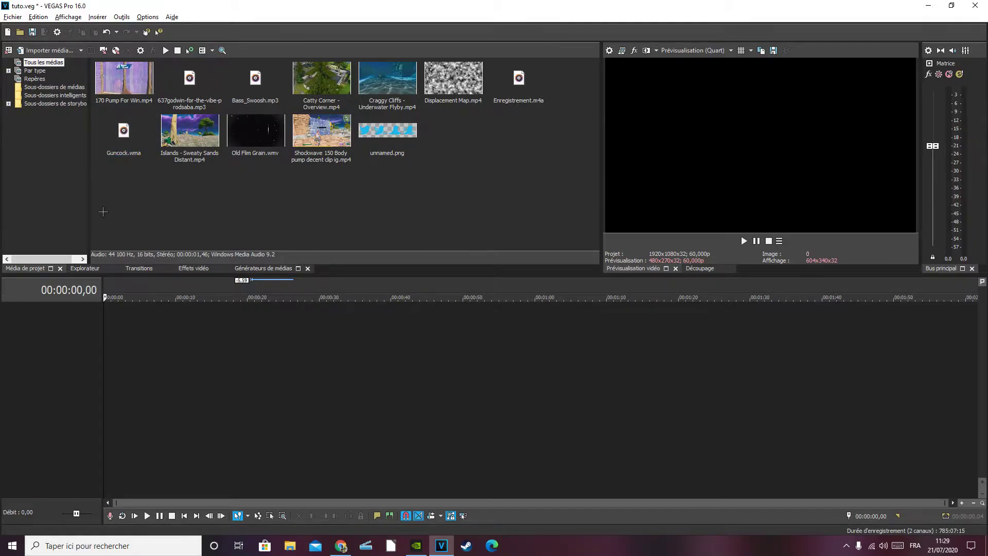
{"action": "left_click", "coordinate": [193, 268]}
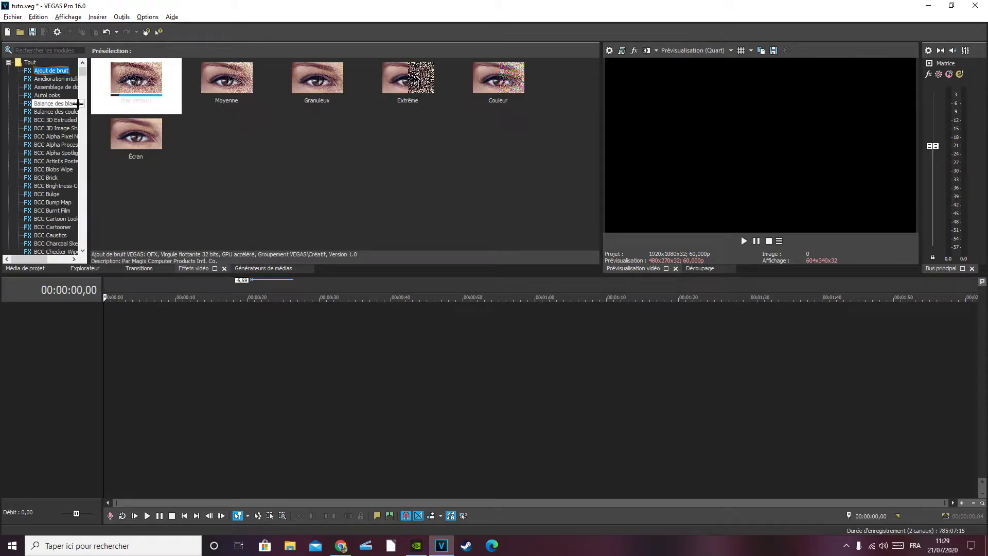
{"action": "left_click_drag", "start_coordinate": [82, 74], "coordinate": [80, 49]}
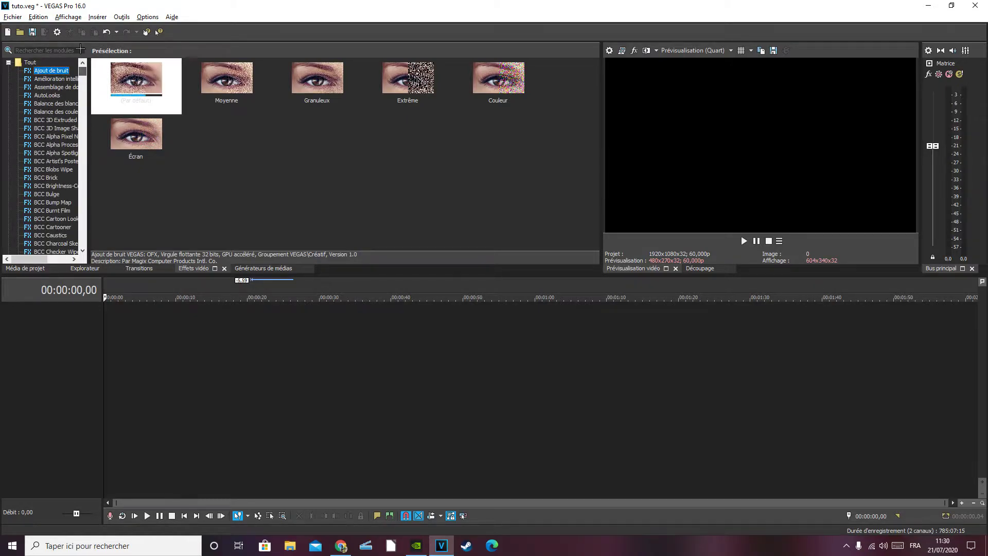
{"action": "left_click", "coordinate": [77, 267]}
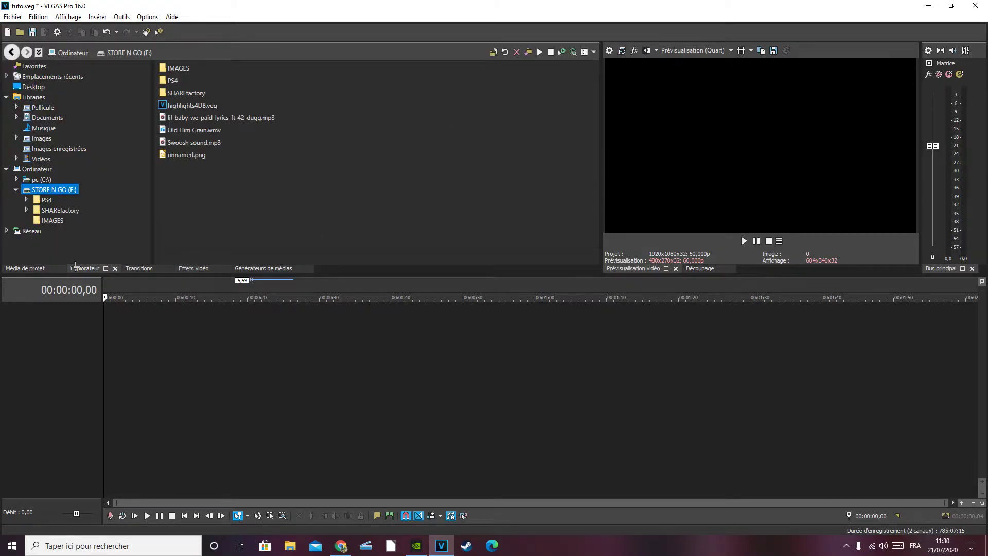
{"action": "left_click", "coordinate": [33, 268]}
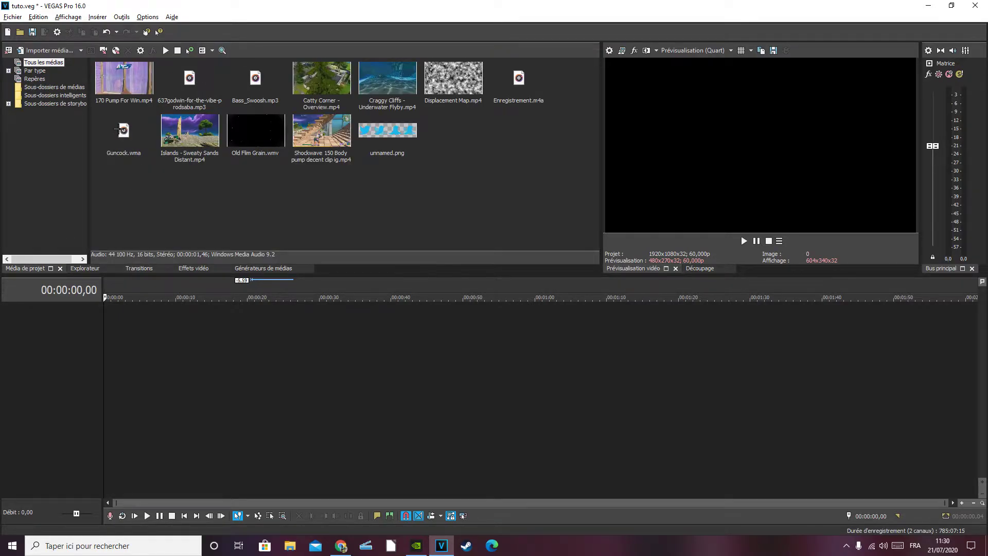
{"action": "left_click", "coordinate": [117, 152]}
{"action": "left_click", "coordinate": [362, 189]}
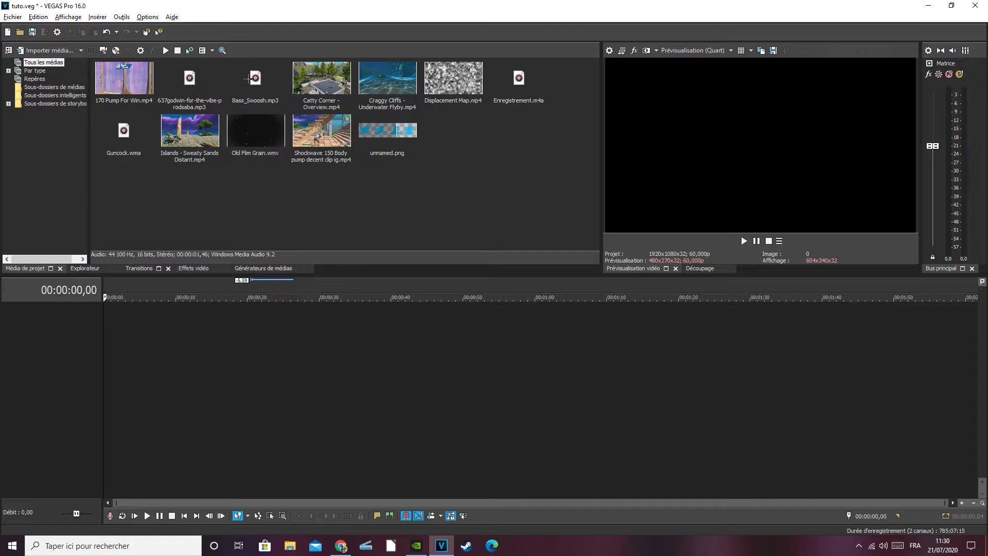
Step: Place 637godwin-for-the-vibe-prodsaba.mp3 on a new audio track at the start of the timeline
{"action": "left_click_drag", "start_coordinate": [189, 82], "coordinate": [105, 344]}
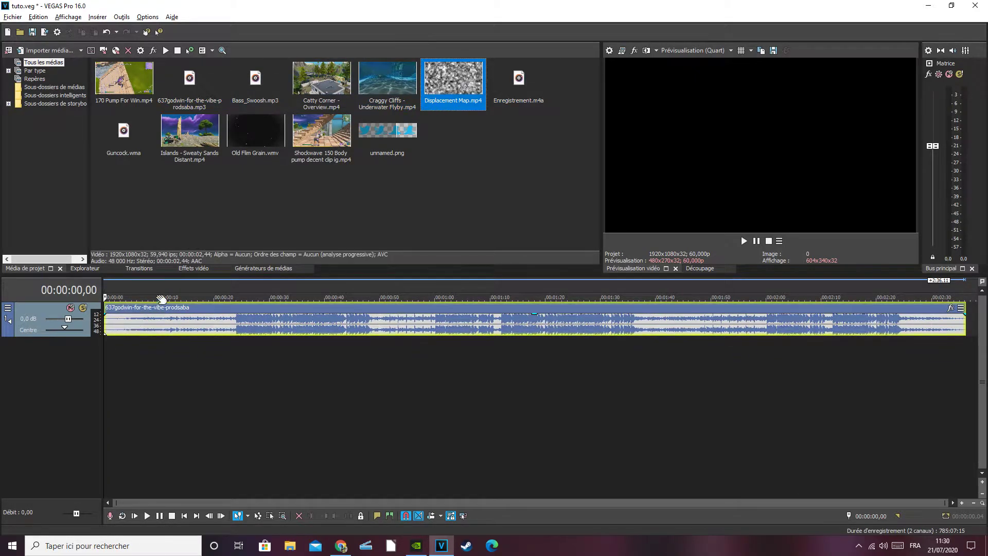
{"action": "left_click", "coordinate": [214, 232]}
{"action": "key", "text": "space"}
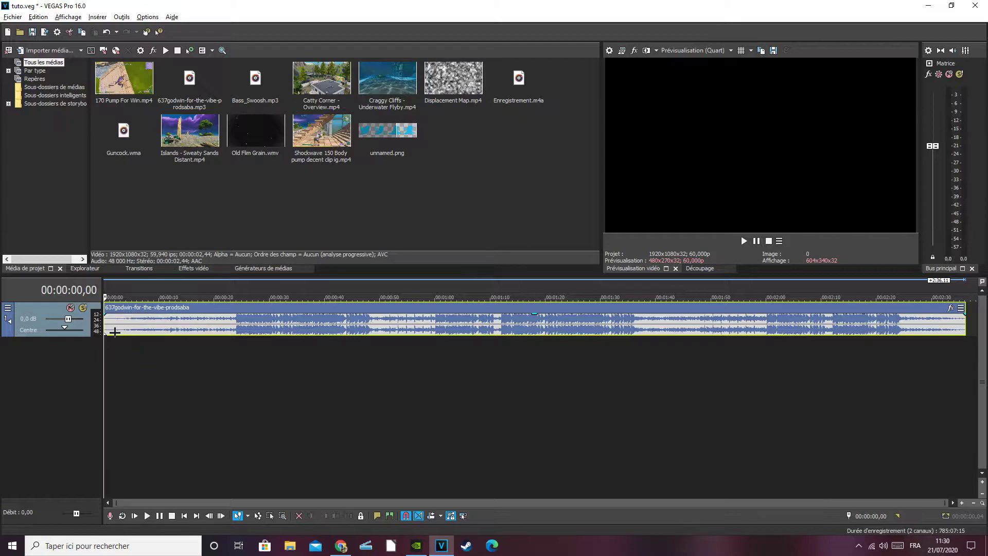
Step: Play the song's intro from the beginning to listen for a suitable cut point
{"action": "left_click", "coordinate": [756, 240]}
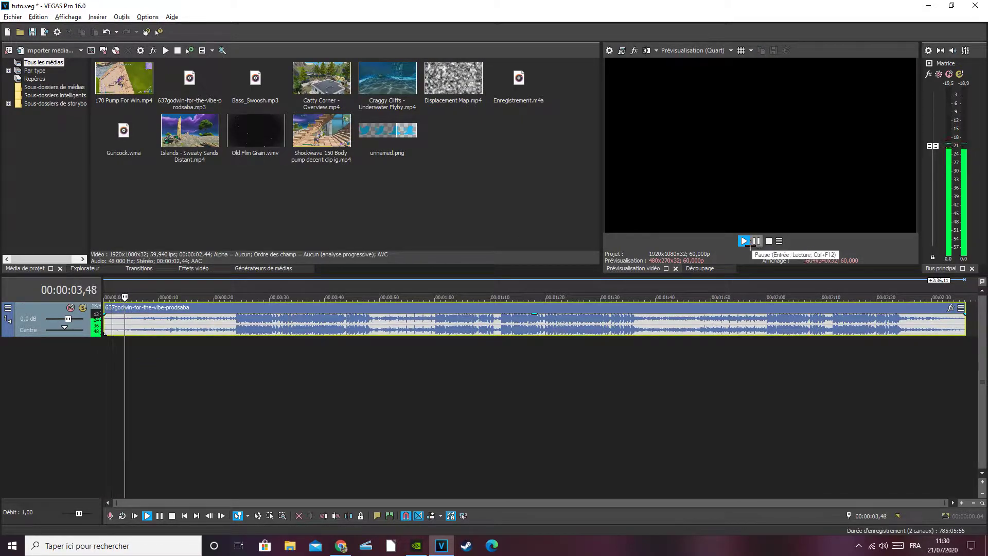
{"action": "left_click", "coordinate": [755, 242]}
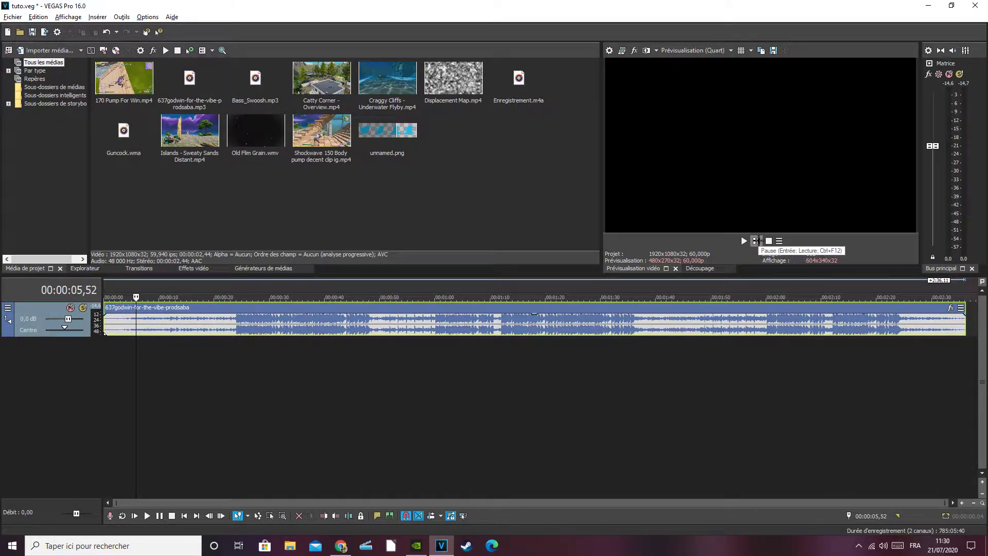
{"action": "left_click", "coordinate": [756, 242]}
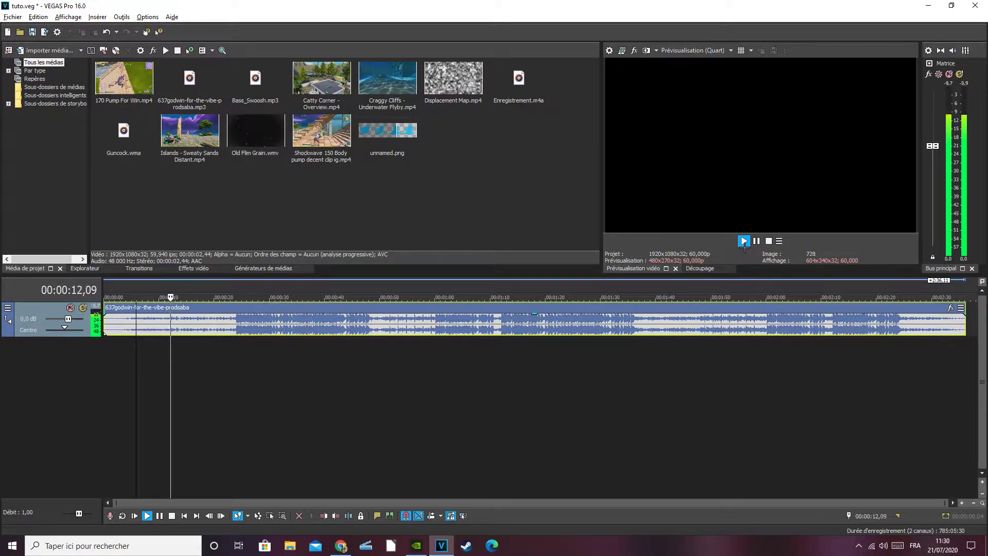
{"action": "left_click", "coordinate": [756, 242]}
Step: Fine-tune the playhead position in the intro and split the song at 00:00:11,30
{"action": "key", "text": "Left"}
{"action": "key", "text": "Left"}
{"action": "key", "text": "Left"}
{"action": "key", "text": "Left"}
{"action": "key", "text": "Left"}
{"action": "key", "text": "Left"}
{"action": "key", "text": "Left"}
{"action": "key", "text": "Left"}
{"action": "key", "text": "Left"}
{"action": "key", "text": "Left"}
{"action": "key", "text": "Left"}
{"action": "key", "text": "Left"}
{"action": "key", "text": "Left"}
{"action": "key", "text": "Left"}
{"action": "key", "text": "Left"}
{"action": "key", "text": "Left"}
{"action": "key", "text": "Left"}
{"action": "key", "text": "Left"}
{"action": "key", "text": "Left"}
{"action": "key", "text": "Left"}
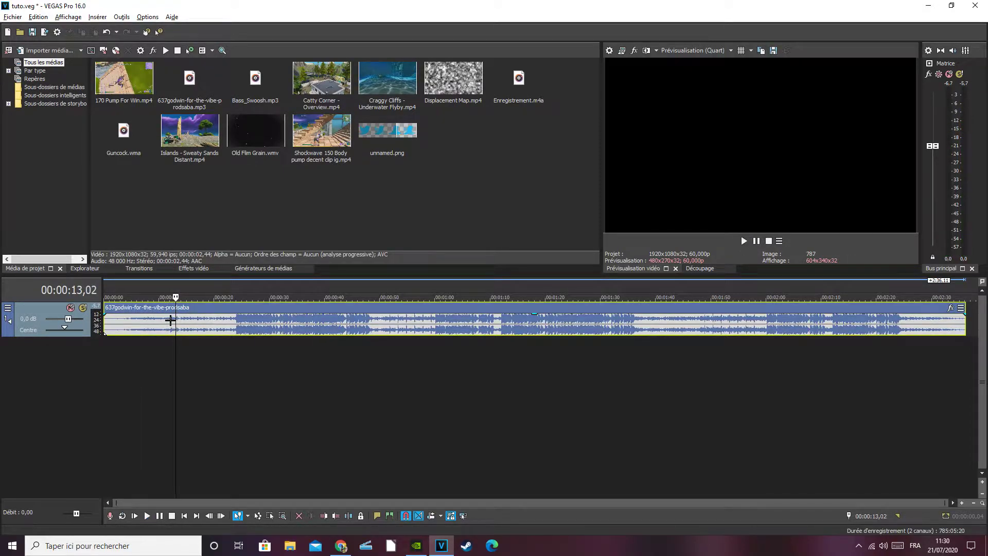
{"action": "key", "text": "Right"}
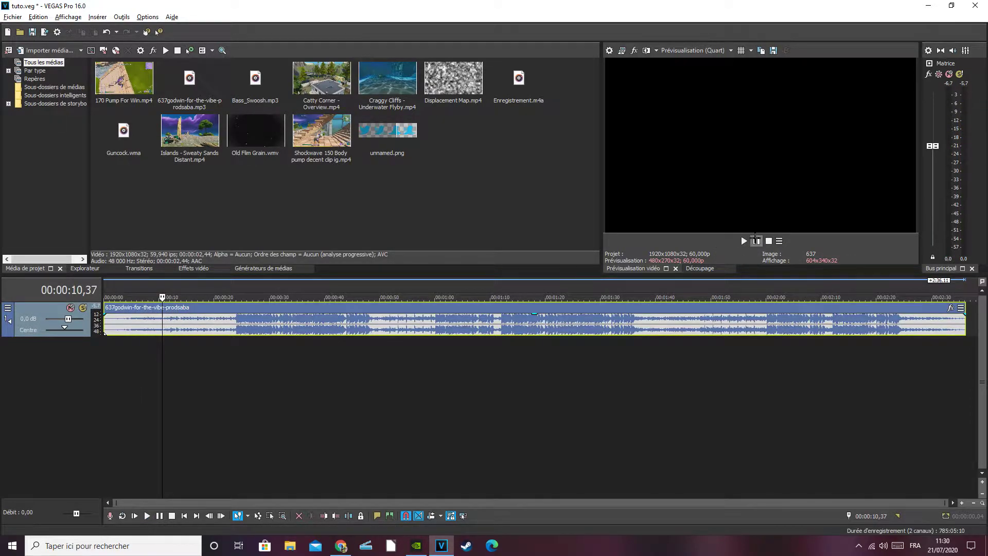
{"action": "key", "text": "Right"}
{"action": "key", "text": "Right"}
{"action": "key", "text": "Right"}
{"action": "key", "text": "Right"}
{"action": "key", "text": "Right"}
{"action": "key", "text": "Right"}
{"action": "key", "text": "Right"}
{"action": "key", "text": "Right"}
{"action": "key", "text": "Right"}
{"action": "key", "text": "Right"}
{"action": "key", "text": "Right"}
{"action": "key", "text": "Right"}
{"action": "key", "text": "Right"}
{"action": "key", "text": "Right"}
{"action": "key", "text": "Right"}
{"action": "key", "text": "Right"}
{"action": "key", "text": "Right"}
{"action": "key", "text": "Right"}
{"action": "key", "text": "Right"}
{"action": "key", "text": "Right"}
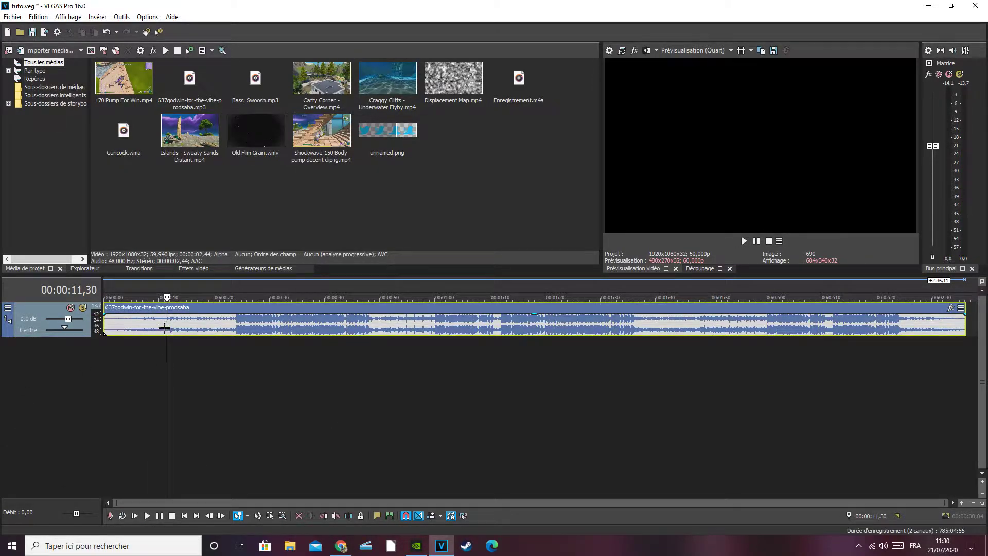
{"action": "right_click", "coordinate": [164, 328]}
{"action": "left_click", "coordinate": [200, 323]}
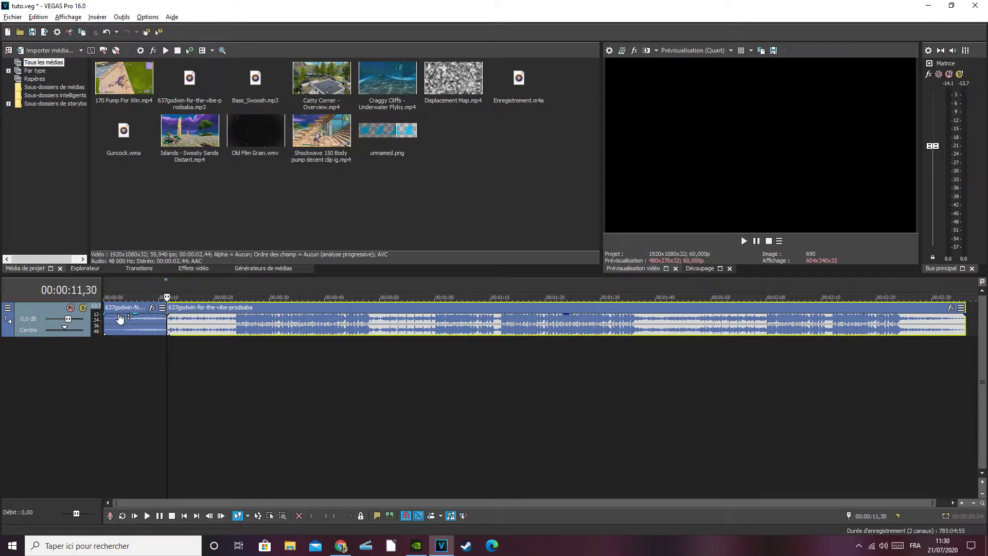
Step: Delete the part of the song before the split and move the remaining part to the start of the timeline
{"action": "right_click", "coordinate": [119, 307]}
{"action": "left_click", "coordinate": [147, 281]}
{"action": "left_click_drag", "start_coordinate": [229, 308], "coordinate": [165, 306]}
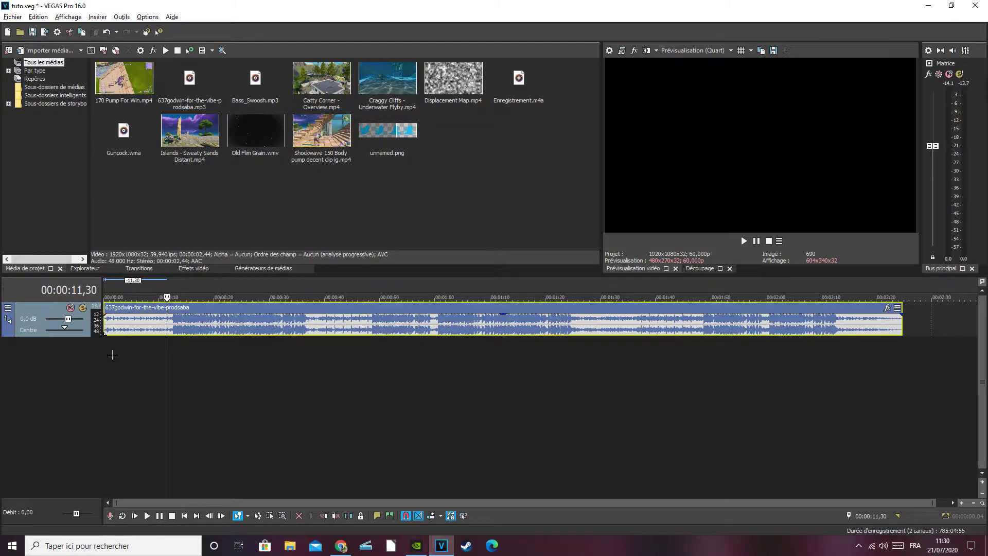
Step: Play the trimmed song from the start of the timeline and step the playhead back through its opening
{"action": "left_click", "coordinate": [104, 355]}
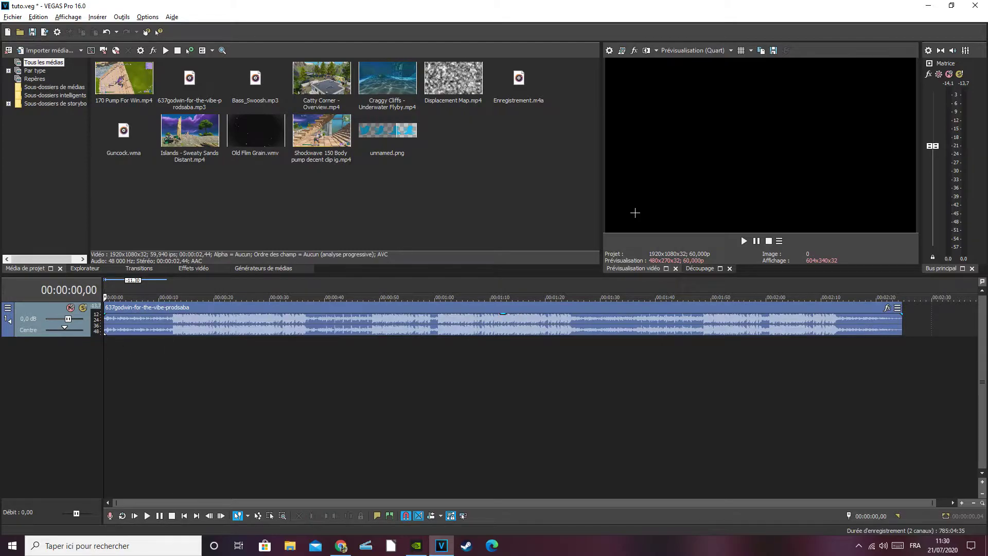
{"action": "left_click", "coordinate": [754, 243]}
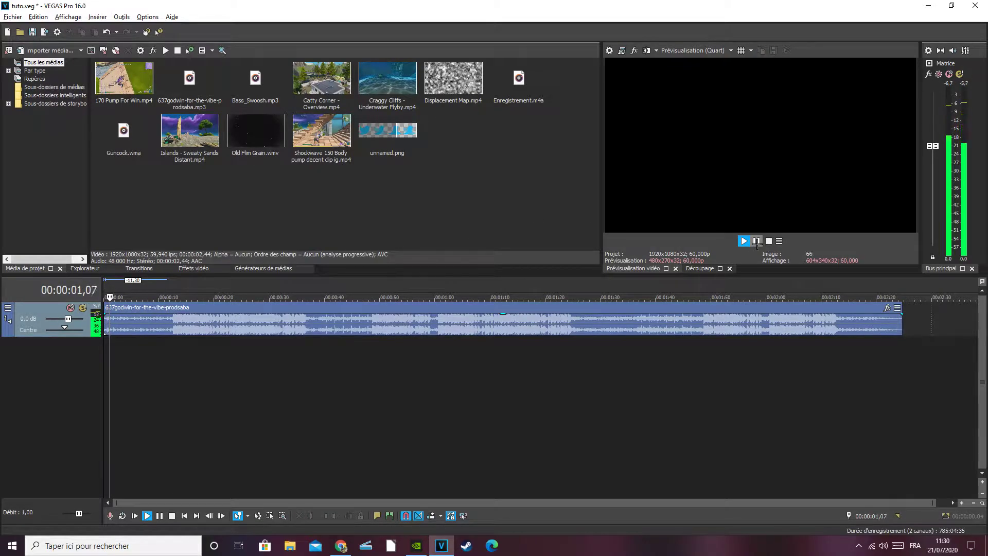
{"action": "left_click", "coordinate": [757, 244]}
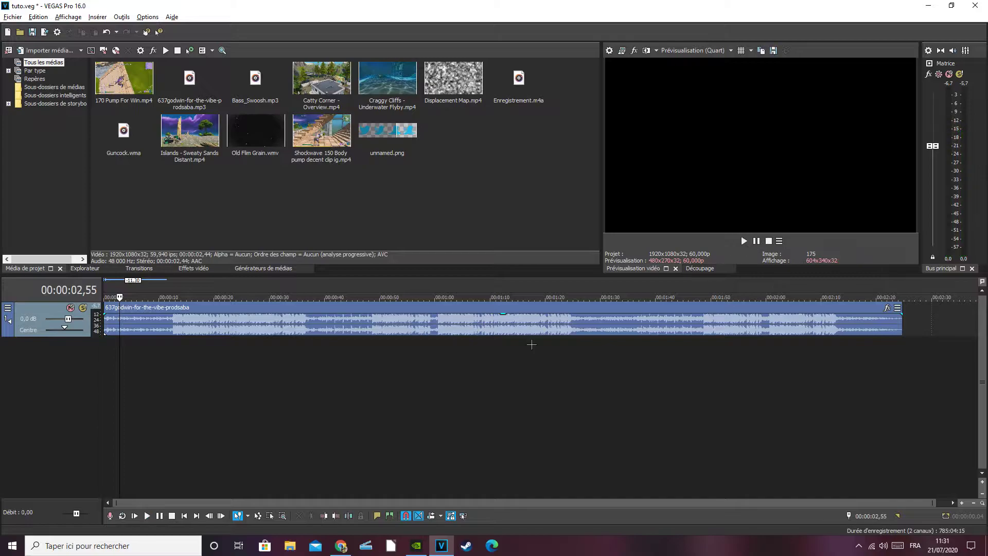
{"action": "key", "text": "Left"}
{"action": "key", "text": "Left"}
{"action": "key", "text": "Left"}
{"action": "key", "text": "Left"}
{"action": "key", "text": "Left"}
{"action": "key", "text": "Left"}
{"action": "key", "text": "Left"}
{"action": "key", "text": "Left"}
{"action": "key", "text": "Left"}
{"action": "key", "text": "Left"}
{"action": "key", "text": "Left"}
{"action": "key", "text": "Left"}
{"action": "key", "text": "Left"}
{"action": "key", "text": "Left"}
{"action": "key", "text": "Left"}
{"action": "key", "text": "Left"}
{"action": "key", "text": "Left"}
{"action": "key", "text": "Left"}
{"action": "key", "text": "Left"}
{"action": "key", "text": "Left"}
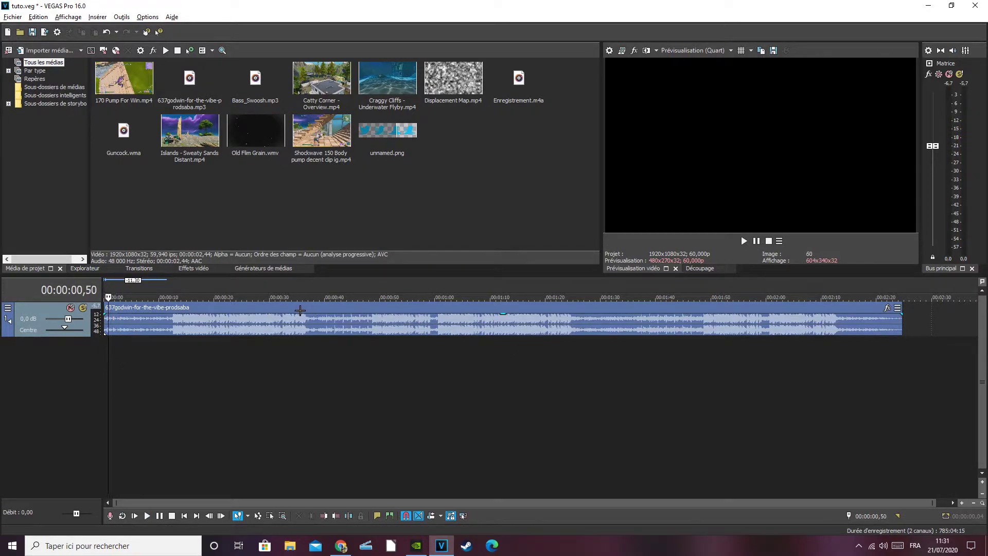
Step: Add Enregistrement.m4a on a new audio track below the song, at the start of the timeline
{"action": "left_click_drag", "start_coordinate": [301, 310], "coordinate": [271, 311]}
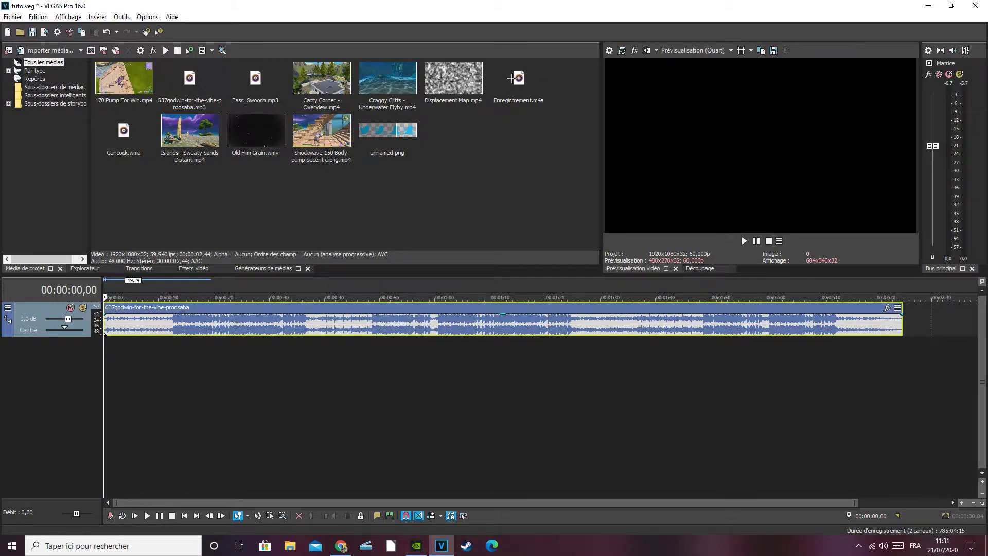
{"action": "left_click_drag", "start_coordinate": [519, 80], "coordinate": [183, 369]}
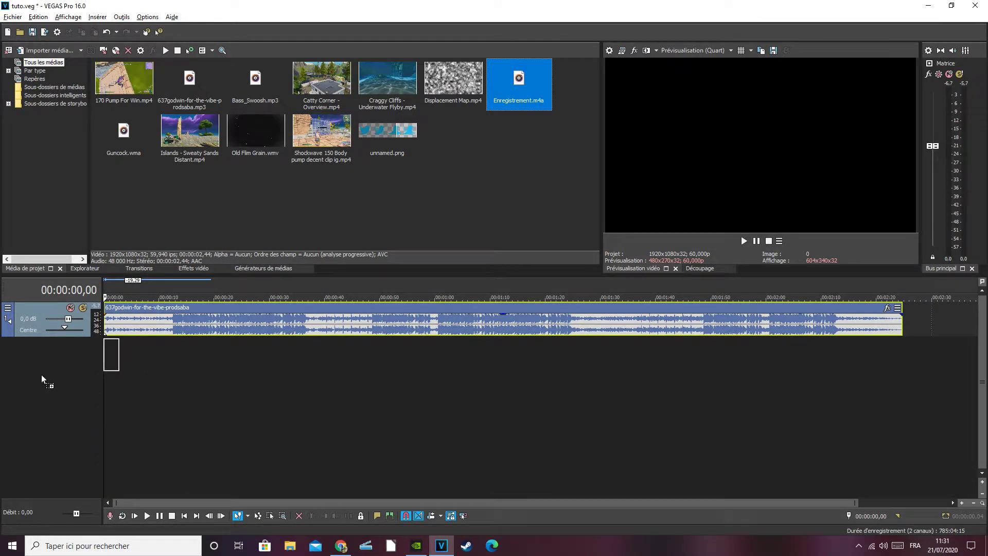
{"action": "left_click_drag", "start_coordinate": [41, 375], "coordinate": [41, 374]}
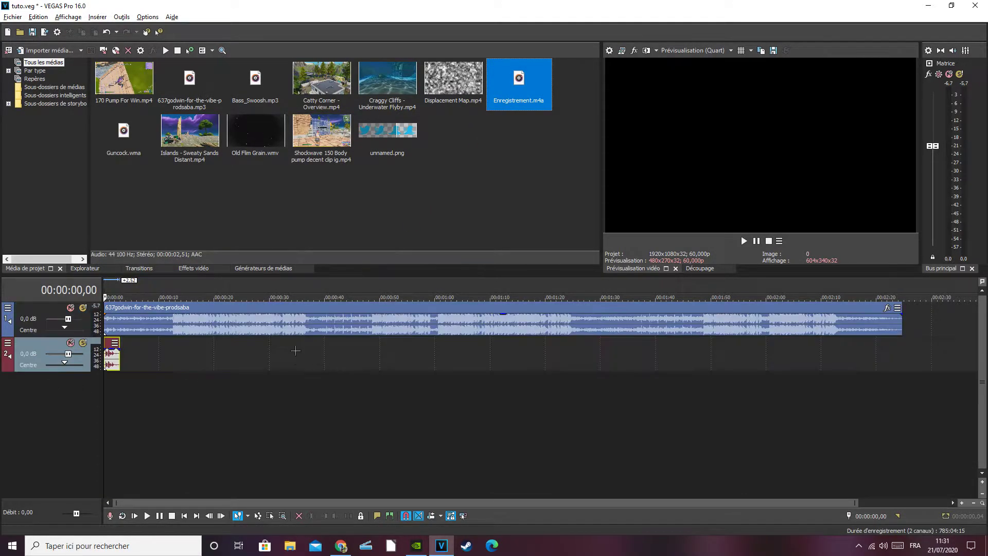
Step: Trim both ends of the Enregistrement clip so it runs from the timeline start to about 00:00:02,02
{"action": "left_click", "coordinate": [113, 355]}
{"action": "scroll", "coordinate": [134, 357], "scroll_direction": "up", "scroll_amount": 5}
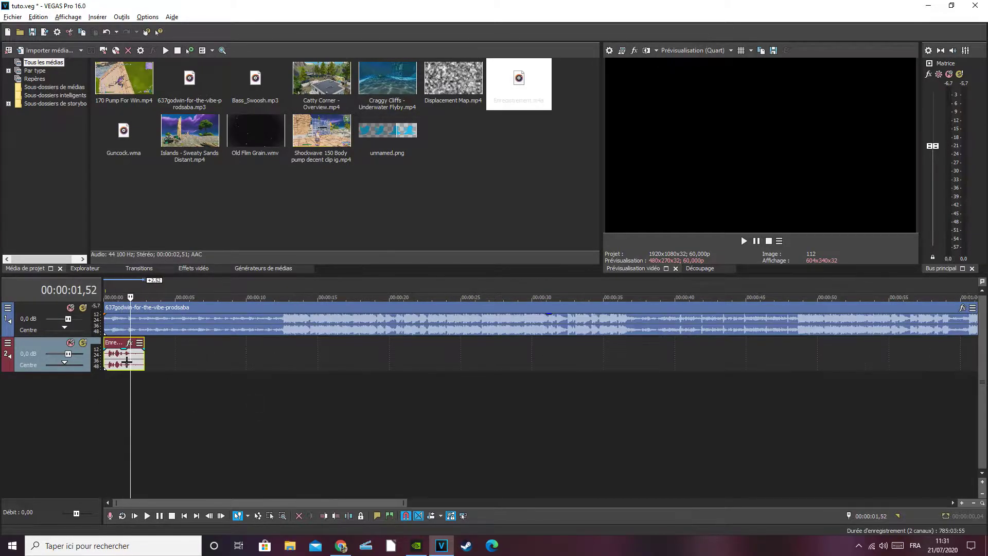
{"action": "scroll", "coordinate": [155, 360], "scroll_direction": "up", "scroll_amount": 3}
{"action": "left_click_drag", "start_coordinate": [185, 358], "coordinate": [168, 359]}
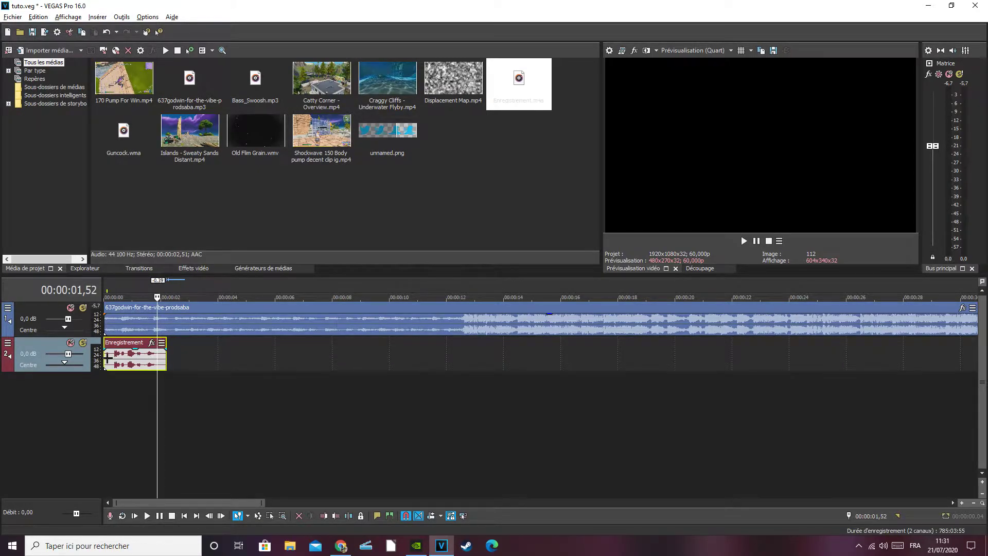
{"action": "left_click_drag", "start_coordinate": [105, 358], "coordinate": [160, 359]}
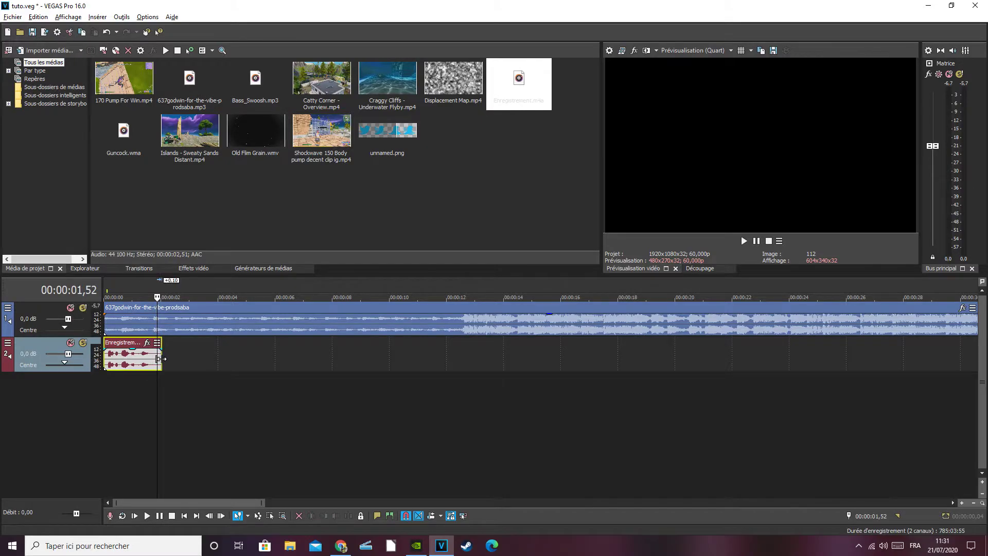
Step: Shift the song 2,02 later so it starts where the Enregistrement clip ends, and play back the changeover from the beginning
{"action": "left_click_drag", "start_coordinate": [196, 309], "coordinate": [252, 311]}
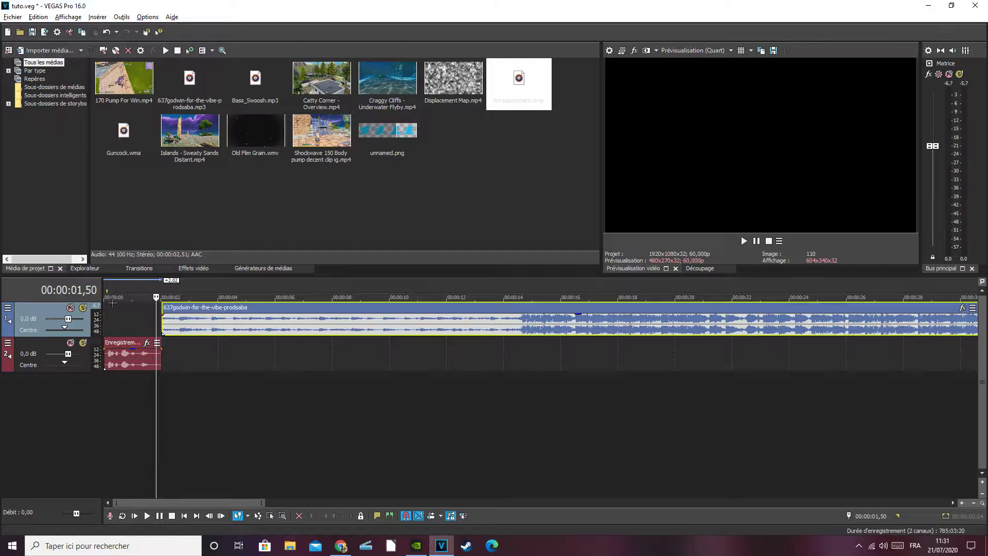
{"action": "left_click", "coordinate": [106, 304]}
{"action": "left_click", "coordinate": [754, 240]}
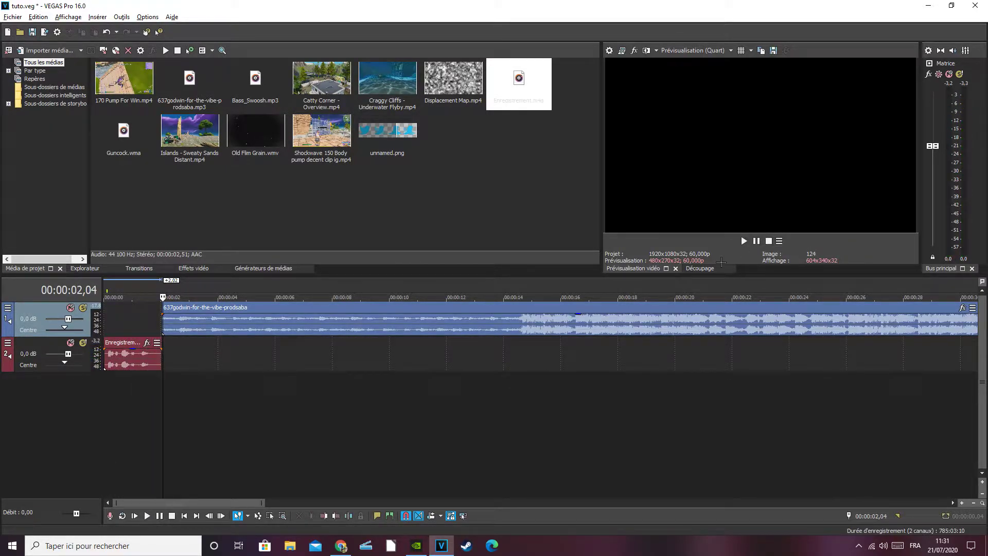
{"action": "left_click", "coordinate": [105, 313]}
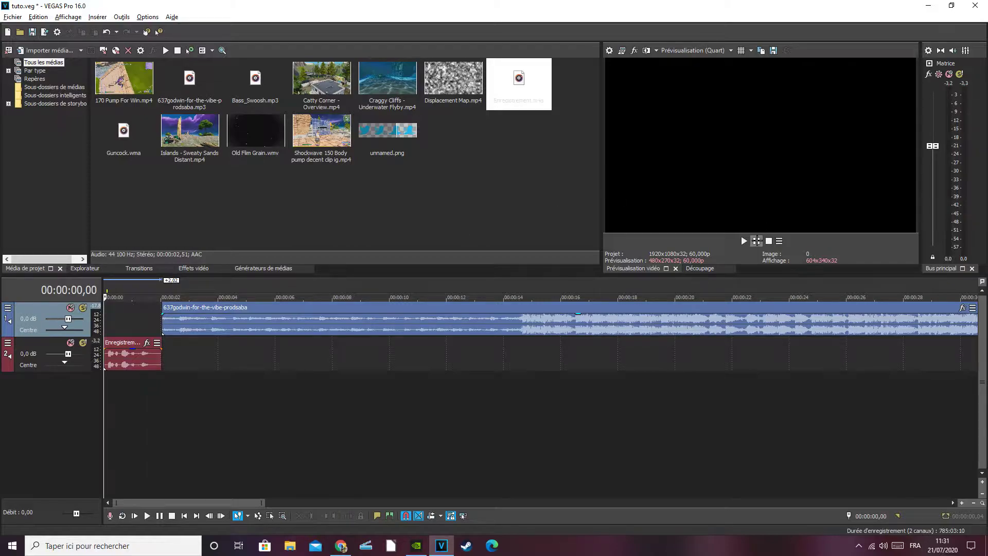
{"action": "left_click", "coordinate": [756, 240]}
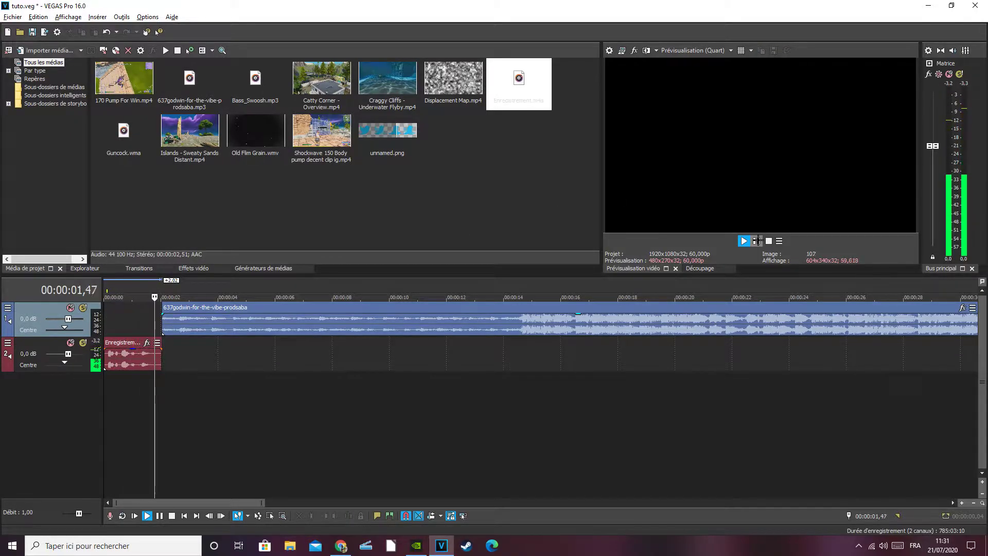
{"action": "left_click", "coordinate": [756, 241]}
{"action": "left_click", "coordinate": [123, 343]}
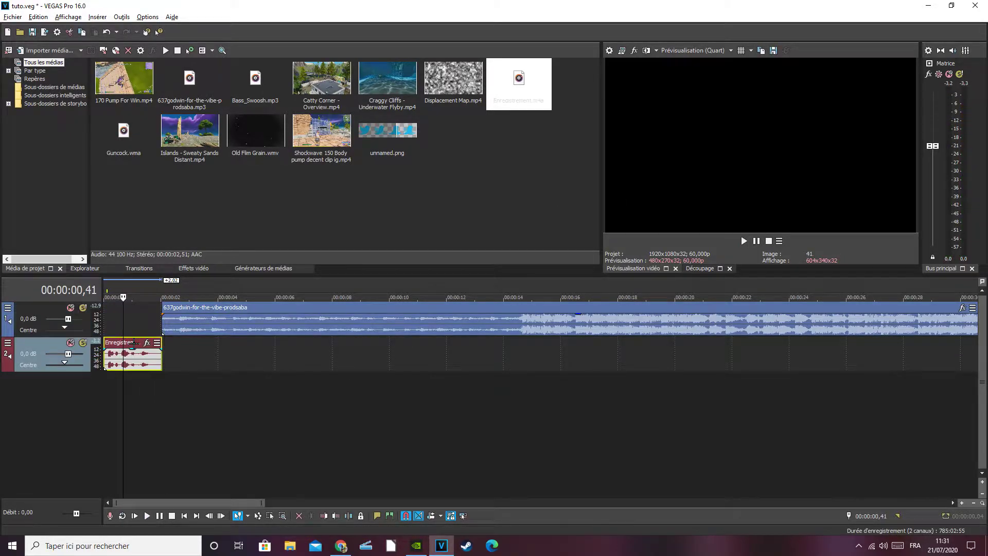
Step: Add the Filtre résonance effect to the Enregistrement clip and apply its edited byy preset
{"action": "left_click", "coordinate": [148, 343]}
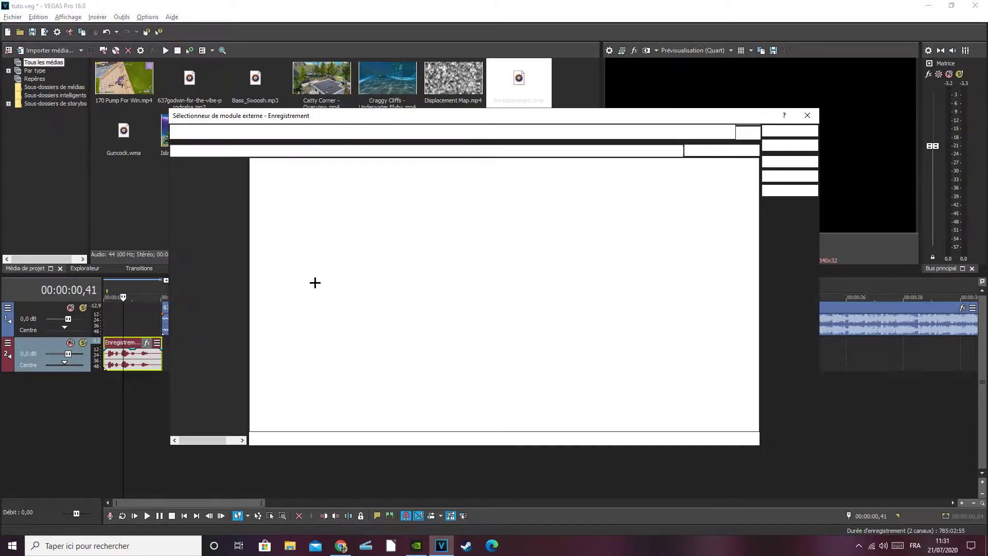
{"action": "left_click", "coordinate": [404, 232]}
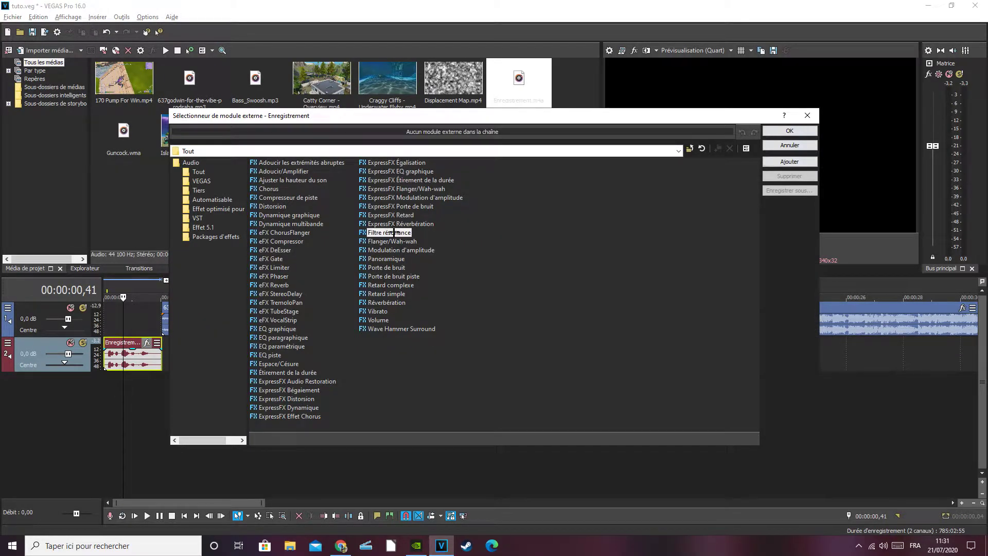
{"action": "left_click", "coordinate": [790, 161]}
{"action": "left_click", "coordinate": [789, 131]}
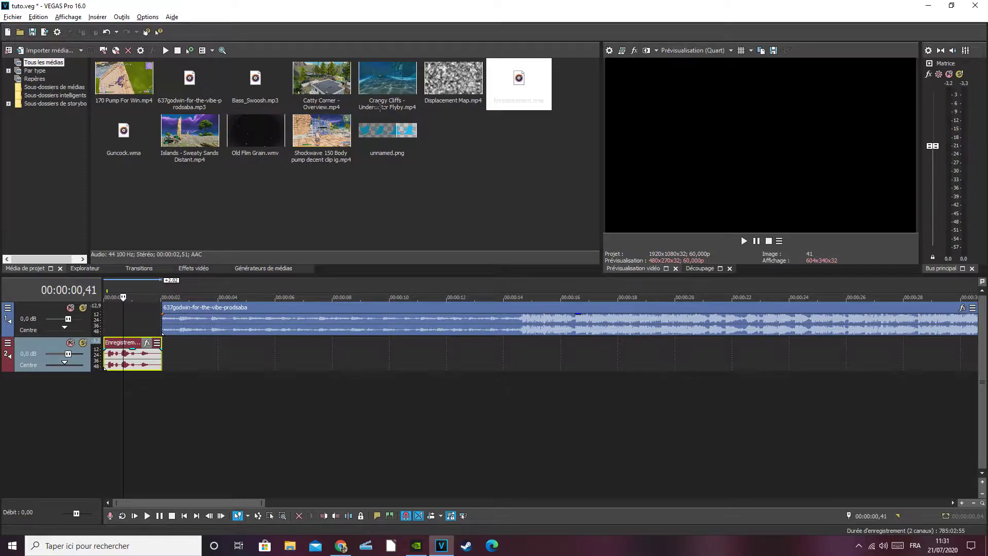
{"action": "left_click", "coordinate": [431, 96]}
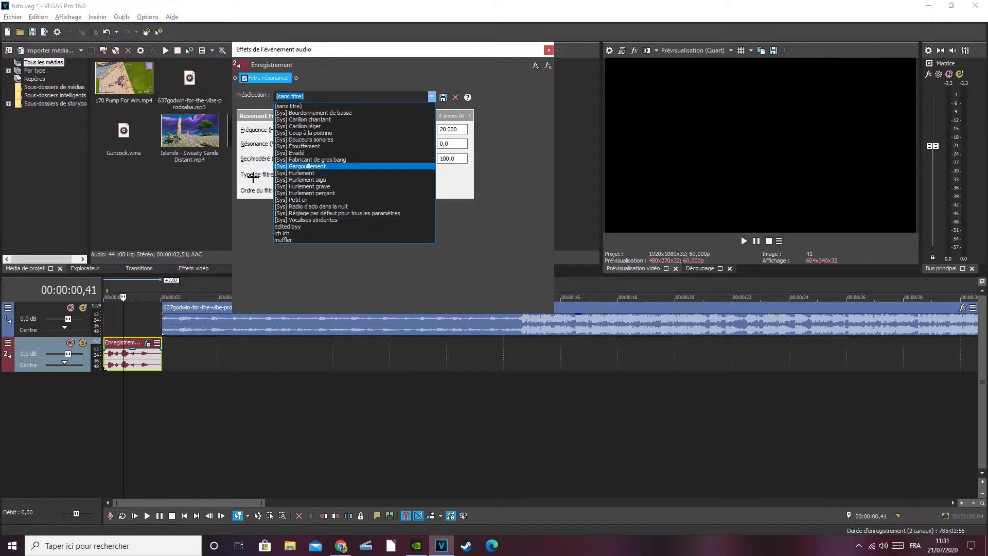
{"action": "left_click", "coordinate": [285, 227]}
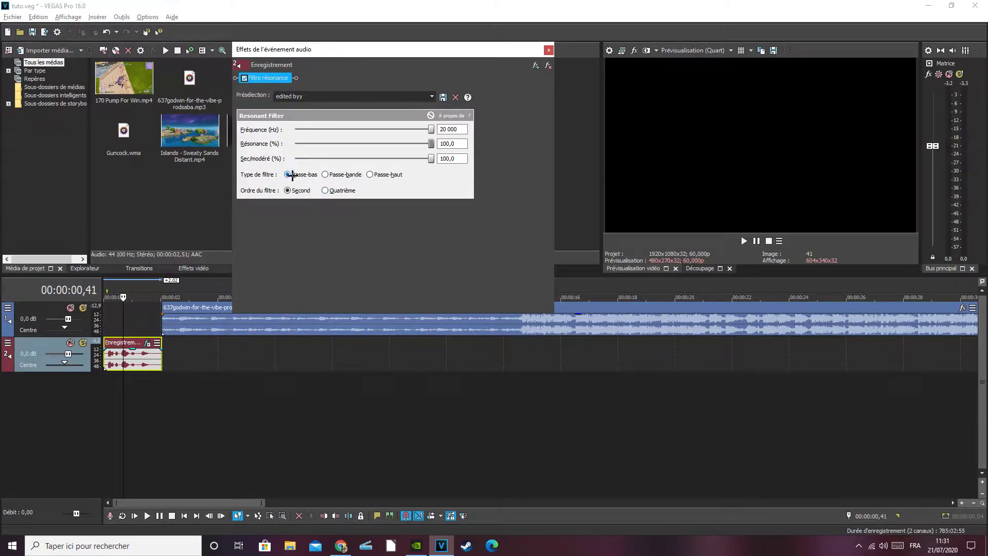
{"action": "left_click", "coordinate": [550, 51]}
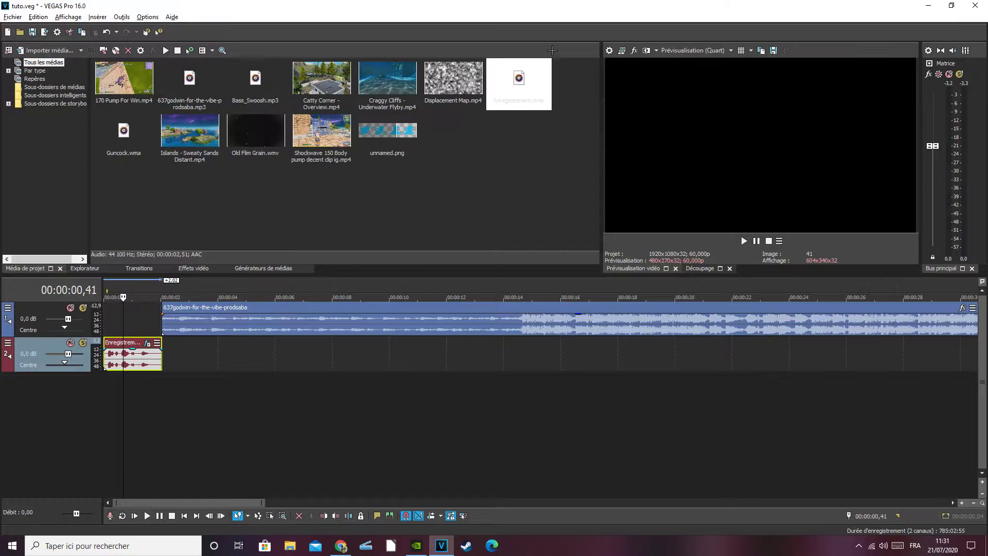
Step: Add the Réverbération effect to the Enregistrement clip's effect chain and apply the [Sys] Cathédrale preset
{"action": "left_click", "coordinate": [148, 343]}
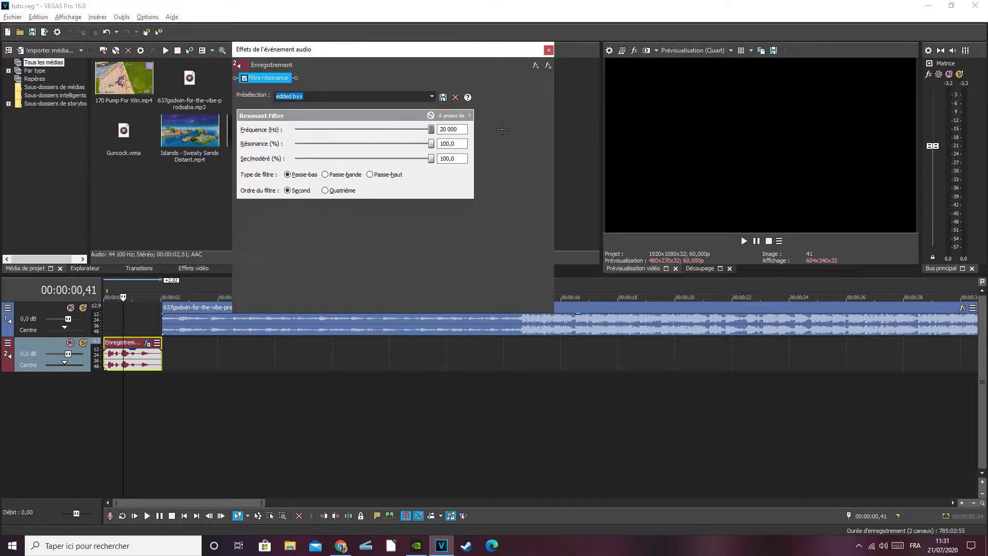
{"action": "left_click", "coordinate": [535, 65]}
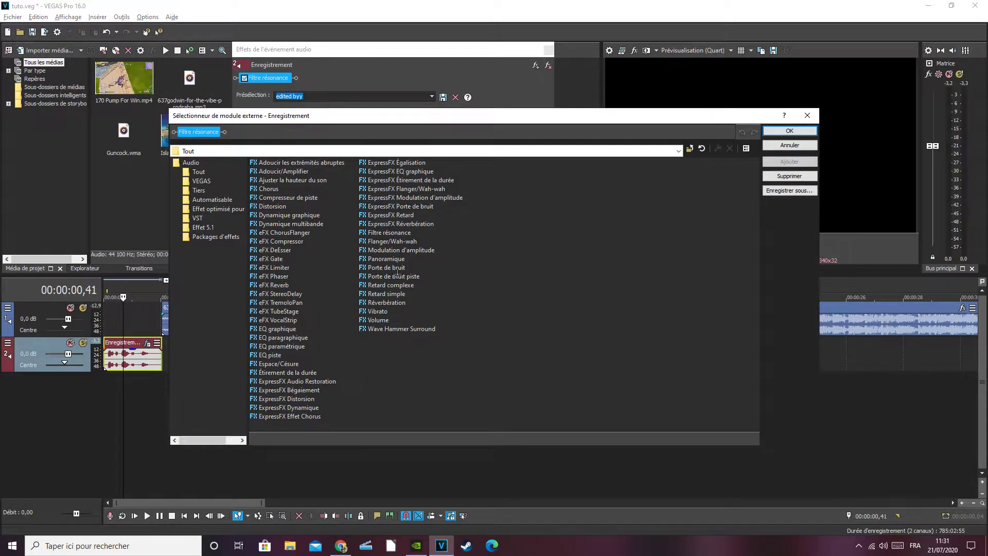
{"action": "left_click", "coordinate": [386, 303]}
{"action": "left_click", "coordinate": [790, 162]}
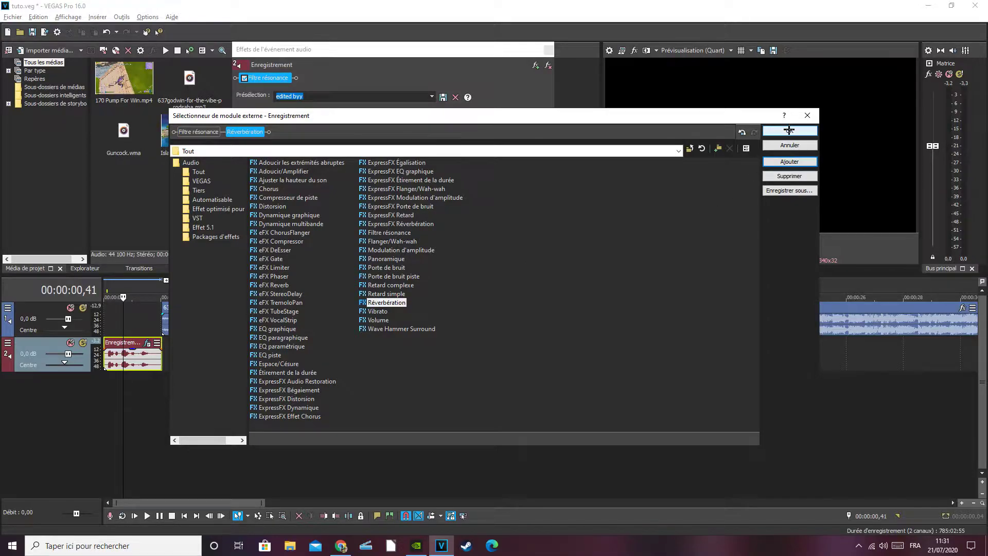
{"action": "left_click", "coordinate": [789, 131]}
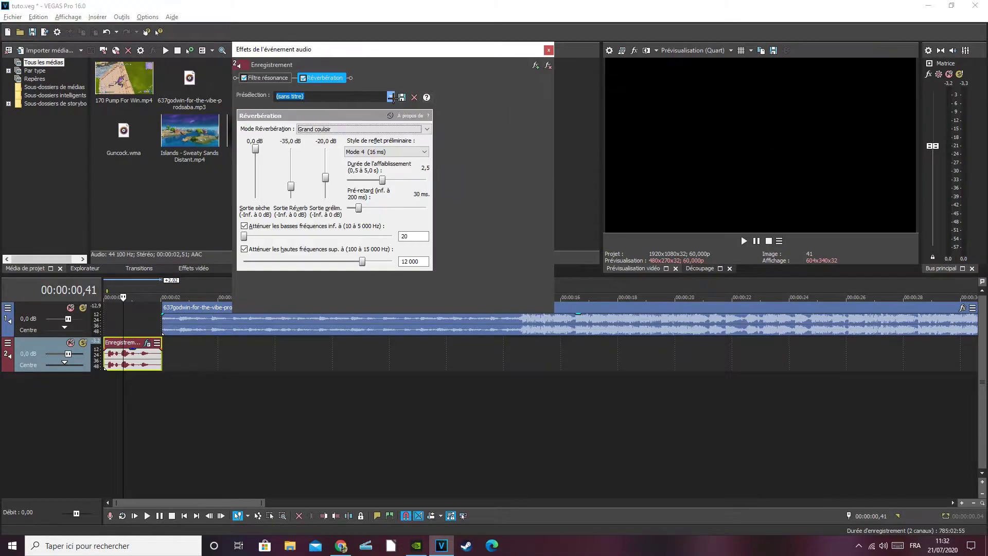
{"action": "left_click", "coordinate": [391, 97]}
{"action": "left_click", "coordinate": [336, 113]}
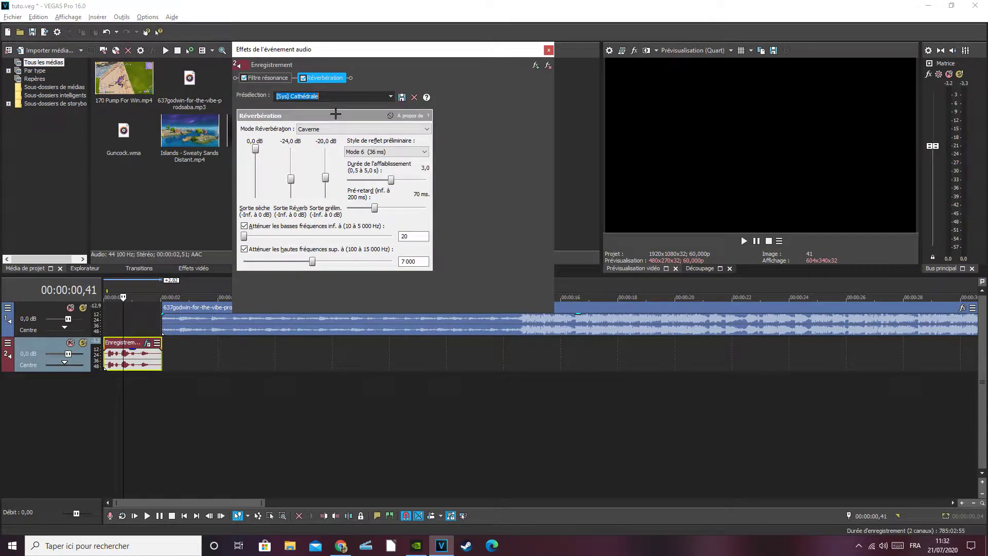
{"action": "left_click", "coordinate": [548, 50]}
Step: Play back the Enregistrement clip with its effects into the song and return the playhead to the timeline start
{"action": "key", "text": "Left"}
{"action": "key", "text": "Left"}
{"action": "key", "text": "Left"}
{"action": "key", "text": "Left"}
{"action": "key", "text": "Left"}
{"action": "key", "text": "Left"}
{"action": "key", "text": "Left"}
{"action": "key", "text": "Left"}
{"action": "key", "text": "Left"}
{"action": "key", "text": "Left"}
{"action": "key", "text": "Left"}
{"action": "key", "text": "Left"}
{"action": "key", "text": "Left"}
{"action": "key", "text": "Left"}
{"action": "key", "text": "Left"}
{"action": "key", "text": "Left"}
{"action": "key", "text": "Left"}
{"action": "key", "text": "Left"}
{"action": "key", "text": "Left"}
{"action": "key", "text": "Left"}
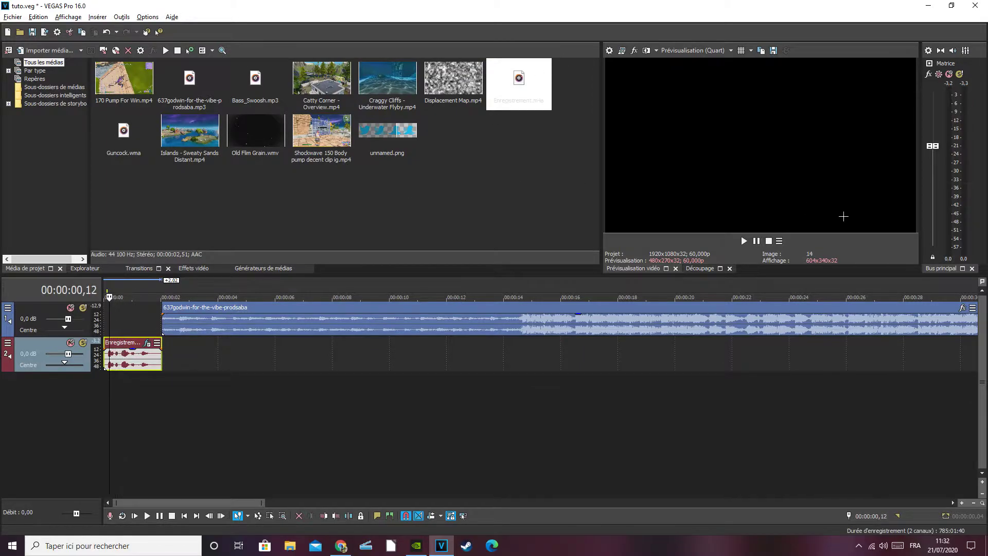
{"action": "key", "text": "space"}
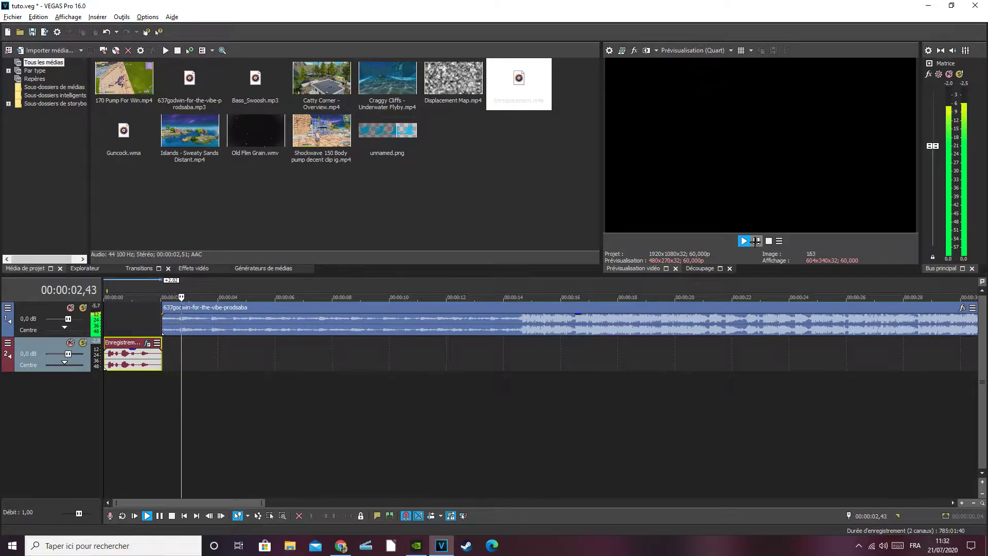
{"action": "left_click", "coordinate": [755, 241]}
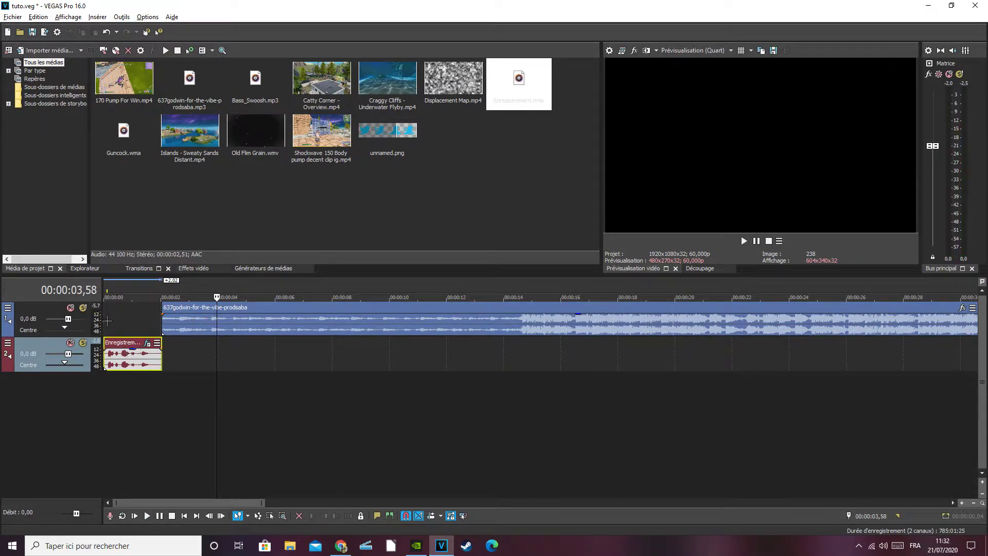
{"action": "left_click", "coordinate": [107, 320]}
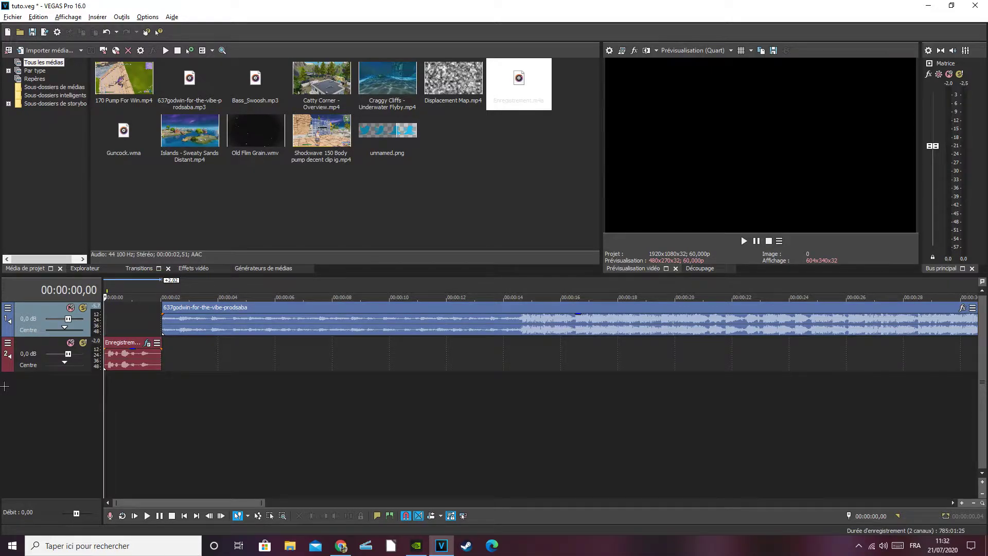
Step: Insert a video track and place Catty Corner - Overview.mp4 on it, about 8,14 after the song's start
{"action": "right_click", "coordinate": [7, 385]}
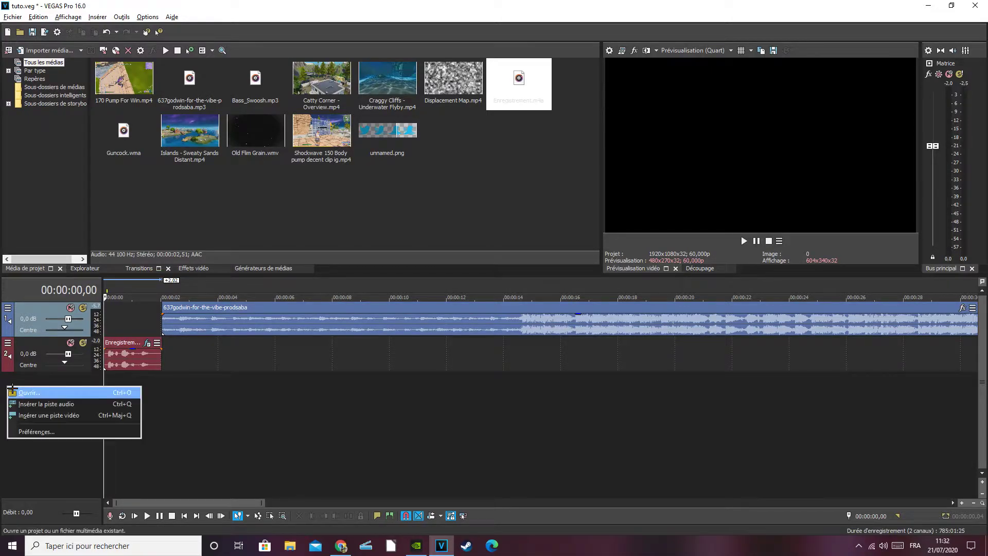
{"action": "left_click", "coordinate": [46, 413]}
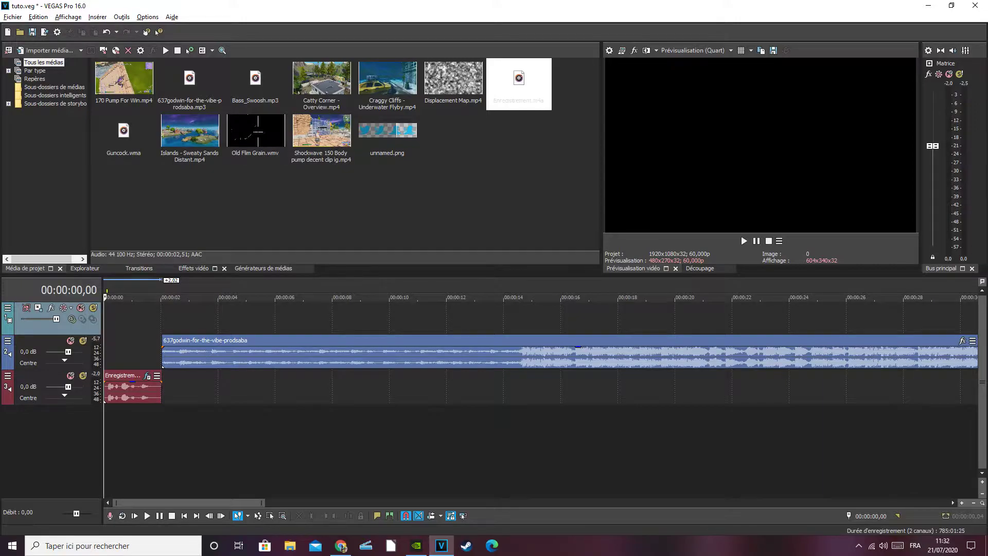
{"action": "left_click_drag", "start_coordinate": [321, 83], "coordinate": [167, 311]}
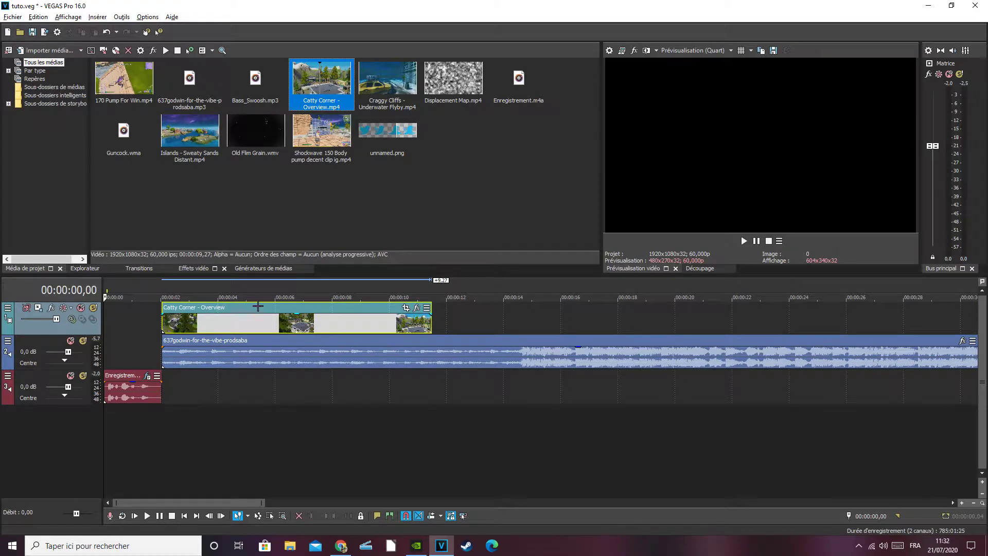
{"action": "left_click_drag", "start_coordinate": [258, 306], "coordinate": [494, 316]}
Step: Play the song's opening from about 00:00:02,24 and step the playhead back to 00:00:05,16
{"action": "left_click", "coordinate": [172, 322]}
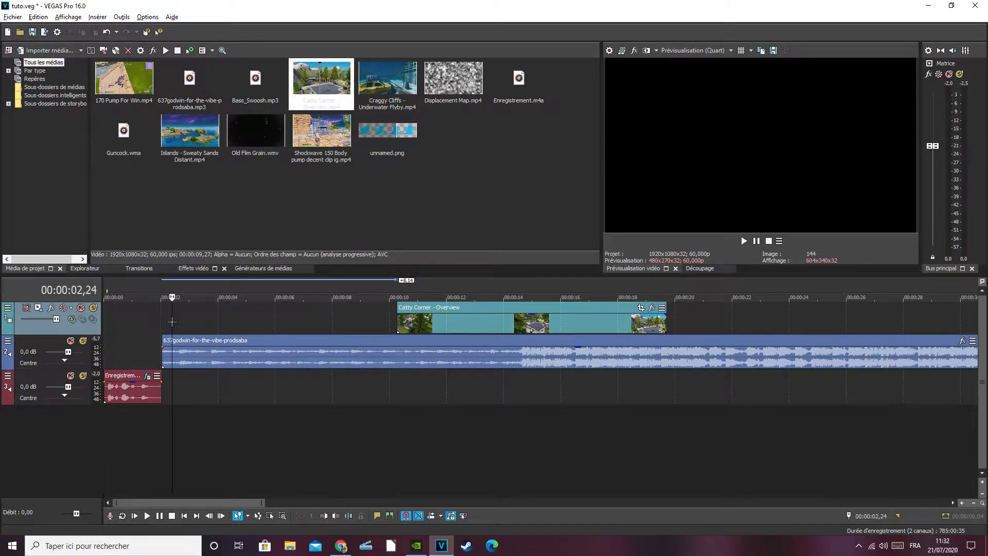
{"action": "left_click", "coordinate": [744, 241]}
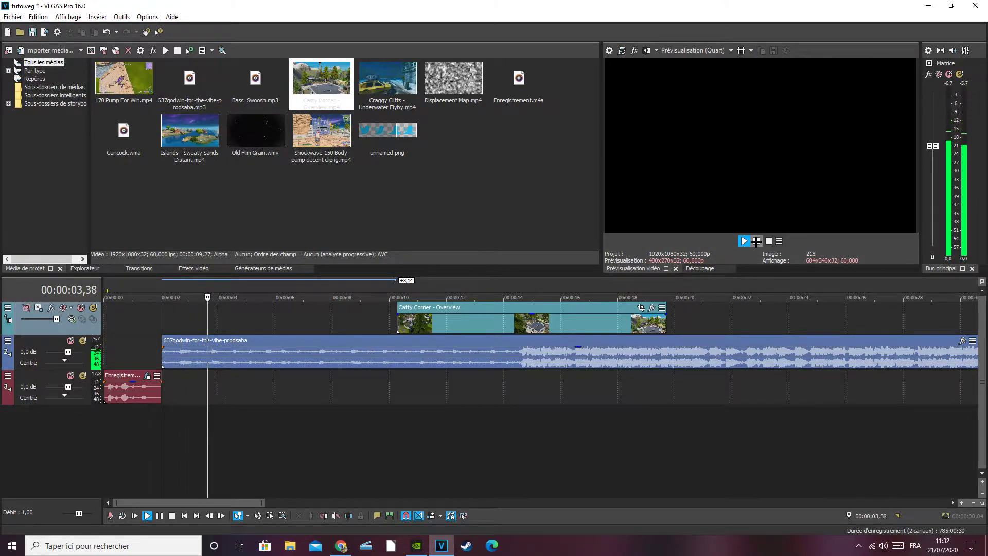
{"action": "left_click", "coordinate": [756, 240]}
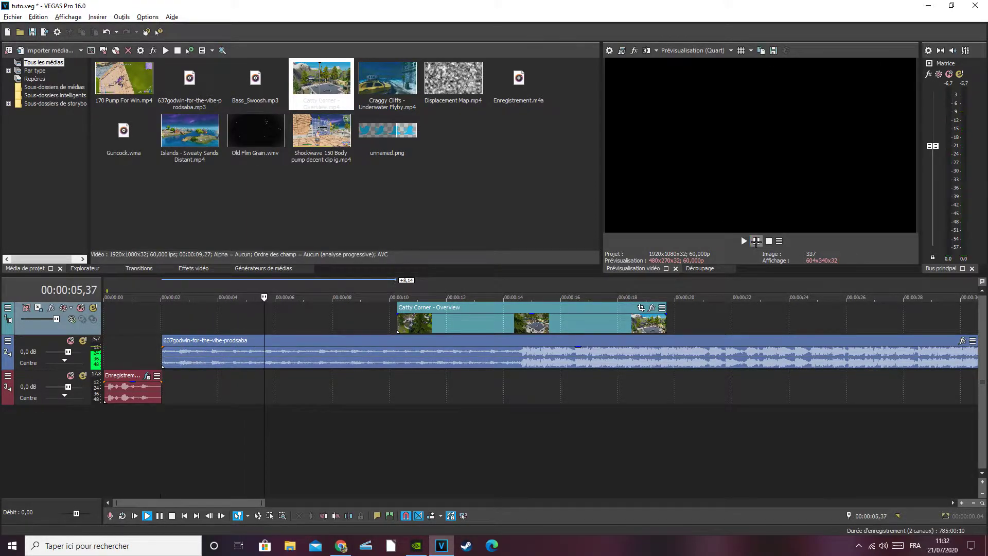
{"action": "key", "text": "Left"}
{"action": "key", "text": "Left"}
{"action": "key", "text": "Left"}
{"action": "key", "text": "Left"}
{"action": "key", "text": "Left"}
{"action": "key", "text": "Left"}
{"action": "key", "text": "Left"}
{"action": "key", "text": "Left"}
{"action": "key", "text": "Left"}
{"action": "key", "text": "Left"}
{"action": "key", "text": "Left"}
{"action": "key", "text": "Left"}
{"action": "key", "text": "Left"}
{"action": "key", "text": "Left"}
{"action": "key", "text": "Left"}
{"action": "key", "text": "Left"}
{"action": "key", "text": "Left"}
{"action": "key", "text": "Left"}
{"action": "key", "text": "Left"}
{"action": "key", "text": "Left"}
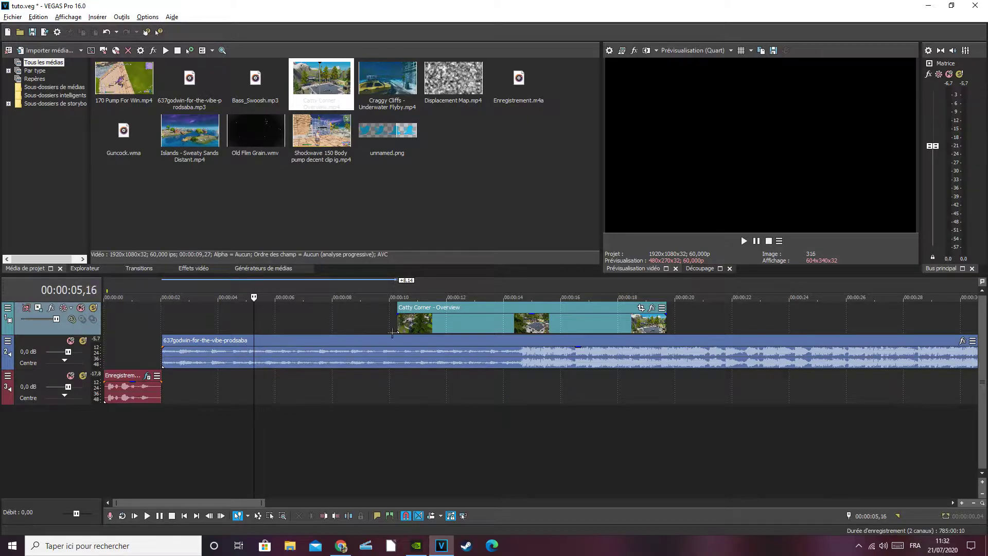
Step: Replay the song's opening from 00:00:02,12 and again from 00:00:02,02 to find where the video should begin
{"action": "left_click", "coordinate": [164, 316]}
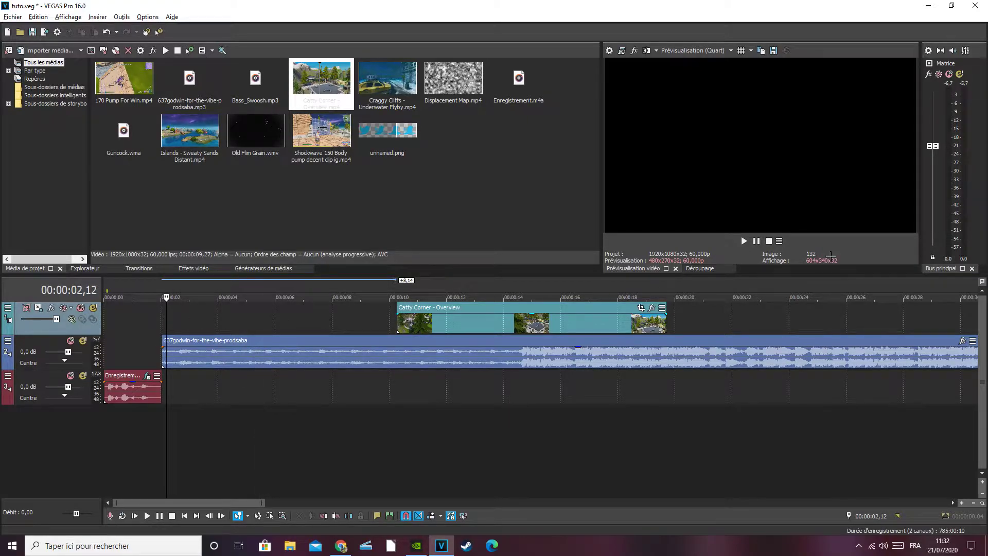
{"action": "left_click", "coordinate": [756, 240]}
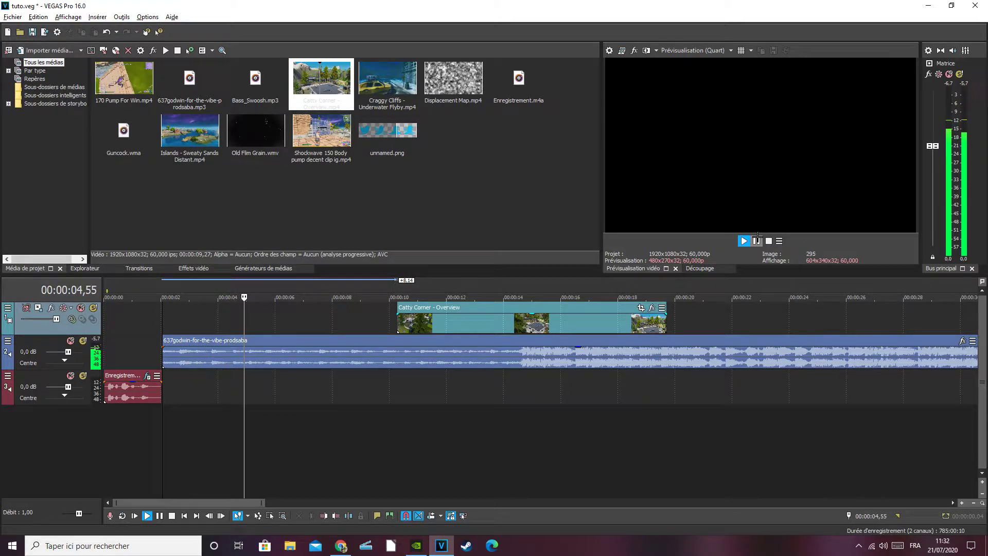
{"action": "left_click", "coordinate": [757, 239]}
{"action": "key", "text": "Left"}
{"action": "key", "text": "Left"}
{"action": "key", "text": "Left"}
{"action": "key", "text": "Left"}
{"action": "key", "text": "Left"}
{"action": "key", "text": "Left"}
{"action": "key", "text": "Left"}
{"action": "key", "text": "Left"}
{"action": "key", "text": "Left"}
{"action": "key", "text": "Left"}
{"action": "key", "text": "Left"}
{"action": "key", "text": "Left"}
{"action": "key", "text": "Left"}
{"action": "key", "text": "Left"}
{"action": "key", "text": "Left"}
{"action": "key", "text": "Left"}
{"action": "key", "text": "Left"}
{"action": "key", "text": "Left"}
{"action": "key", "text": "Left"}
{"action": "key", "text": "Left"}
{"action": "key", "text": "Left"}
{"action": "key", "text": "Left"}
{"action": "left_click", "coordinate": [161, 324]}
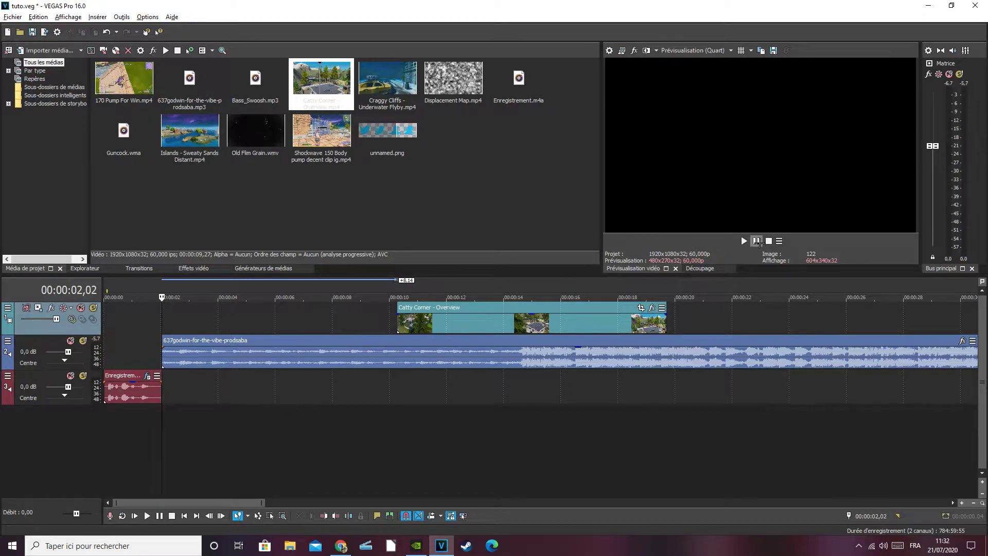
{"action": "left_click", "coordinate": [757, 241]}
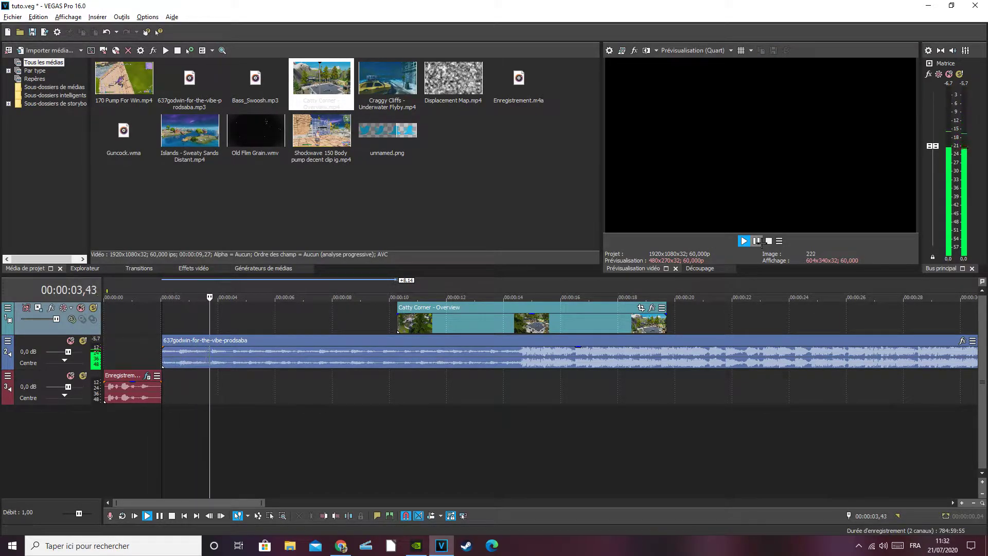
{"action": "left_click", "coordinate": [759, 242]}
Step: Shift the Catty Corner - Overview clip 7,32 earlier so it starts shortly after the song, and play it back
{"action": "left_click_drag", "start_coordinate": [436, 306], "coordinate": [178, 325]}
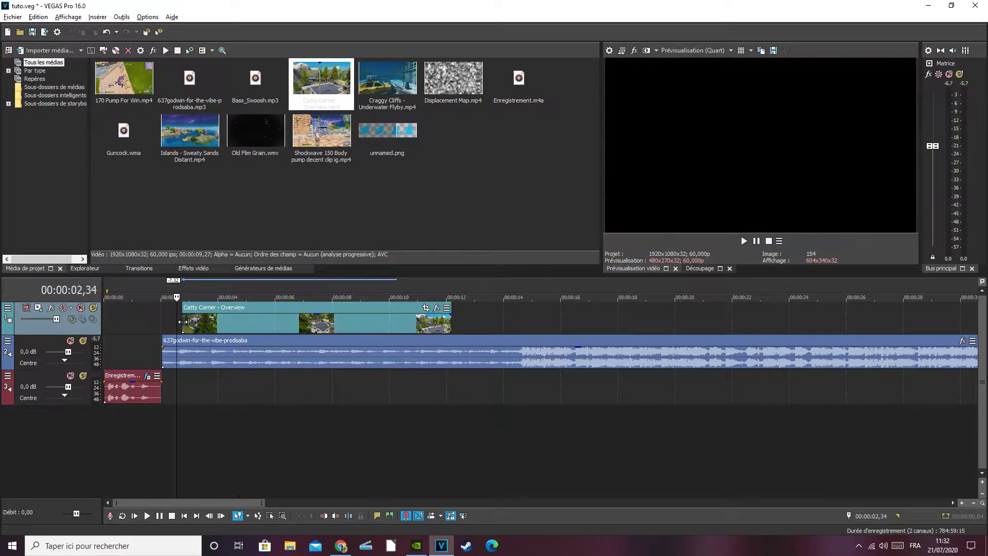
{"action": "left_click", "coordinate": [757, 240]}
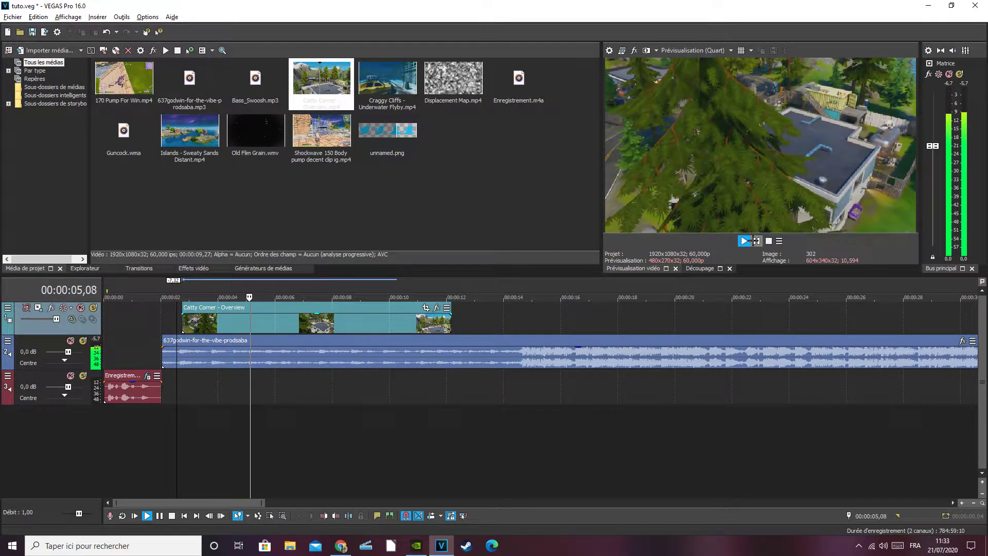
{"action": "left_click", "coordinate": [756, 241]}
{"action": "left_click", "coordinate": [755, 241]}
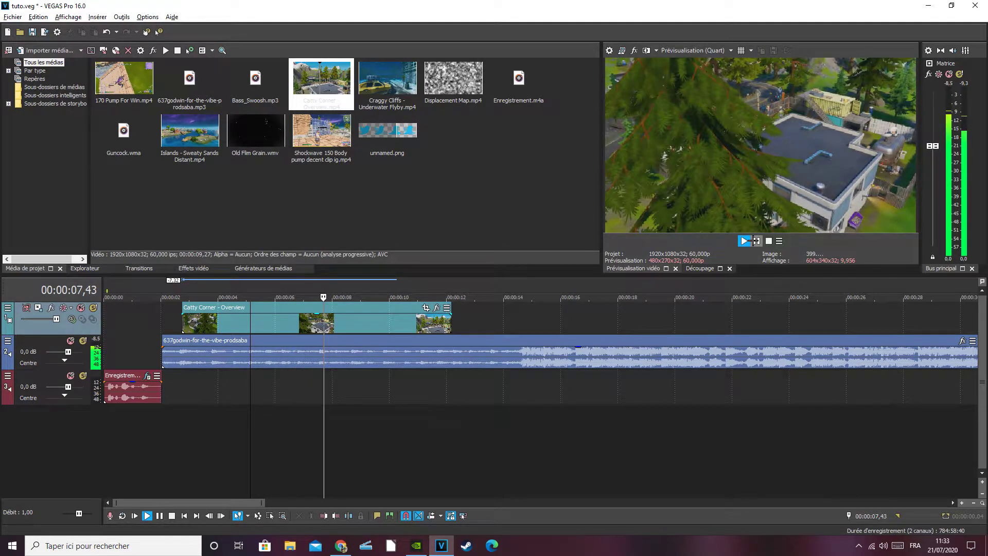
{"action": "left_click", "coordinate": [755, 241]}
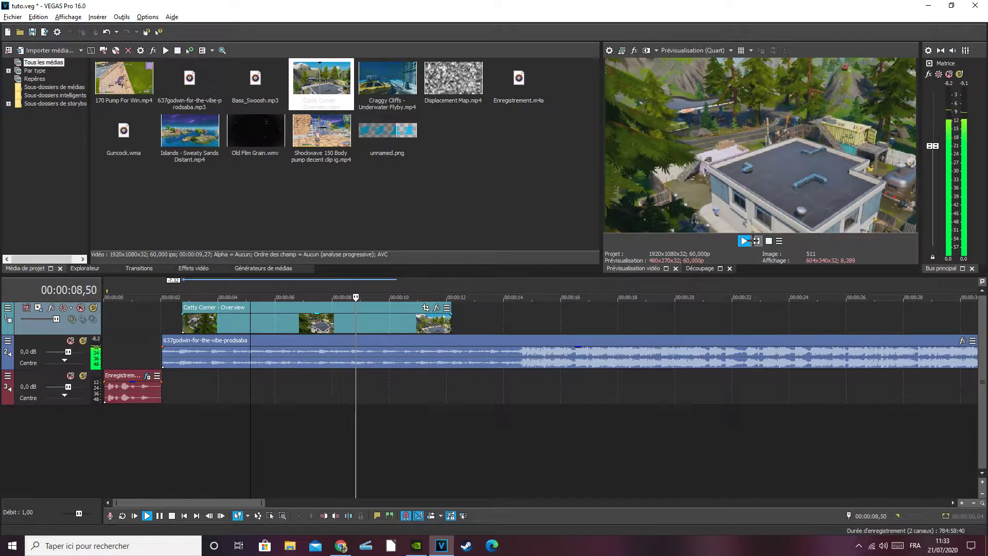
Step: Step back to about 00:00:07,23 and trim 4,41 off the end of the Catty Corner - Overview clip
{"action": "key", "text": "Left"}
{"action": "key", "text": "Left"}
{"action": "key", "text": "Left"}
{"action": "key", "text": "Left"}
{"action": "key", "text": "Left"}
{"action": "key", "text": "Left"}
{"action": "key", "text": "Left"}
{"action": "key", "text": "Left"}
{"action": "key", "text": "Left"}
{"action": "key", "text": "Left"}
{"action": "key", "text": "Left"}
{"action": "key", "text": "Left"}
{"action": "key", "text": "Left"}
{"action": "key", "text": "Left"}
{"action": "key", "text": "Left"}
{"action": "key", "text": "Left"}
{"action": "key", "text": "Left"}
{"action": "key", "text": "Left"}
{"action": "key", "text": "Left"}
{"action": "key", "text": "Left"}
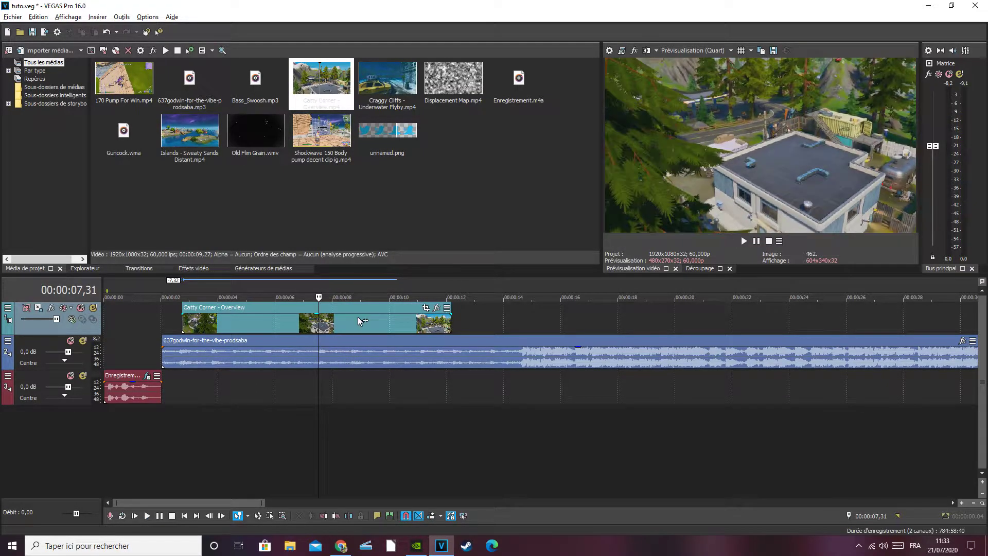
{"action": "key", "text": "Left"}
{"action": "key", "text": "Left"}
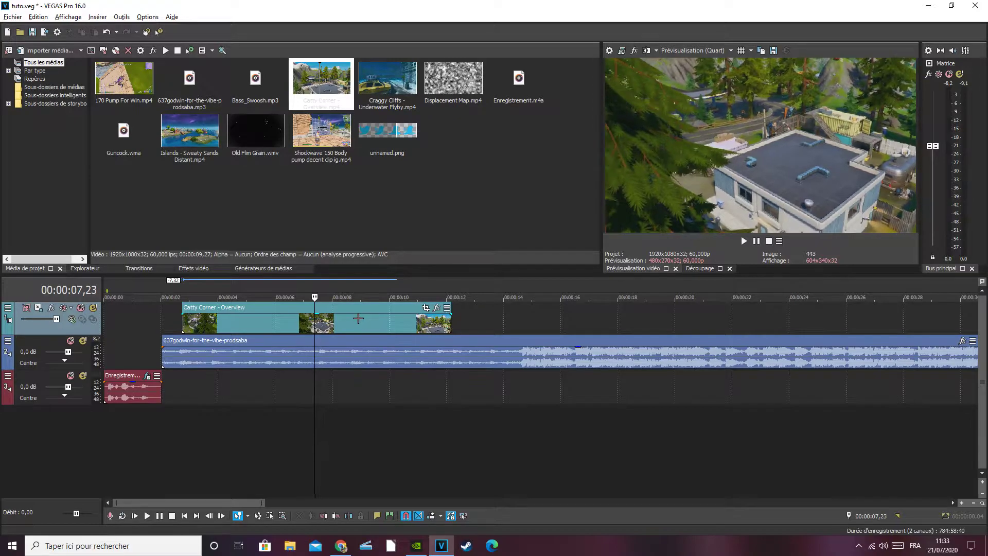
{"action": "left_click_drag", "start_coordinate": [449, 324], "coordinate": [318, 324]}
Step: Play the edit from near the timeline start through the shortened video clip to about 00:00:14,16
{"action": "left_click", "coordinate": [157, 326]}
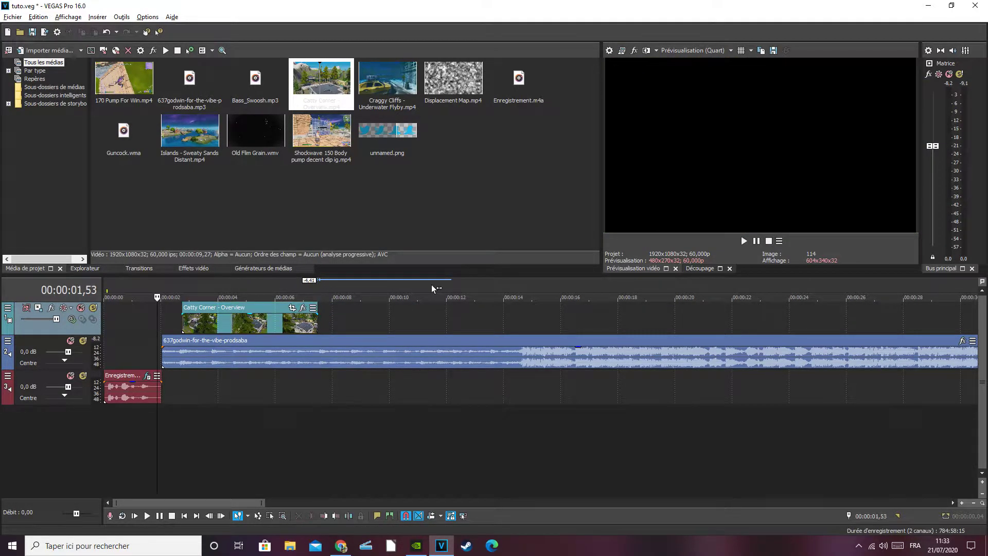
{"action": "left_click", "coordinate": [150, 321]}
{"action": "left_click", "coordinate": [113, 320]}
{"action": "left_click", "coordinate": [744, 241]}
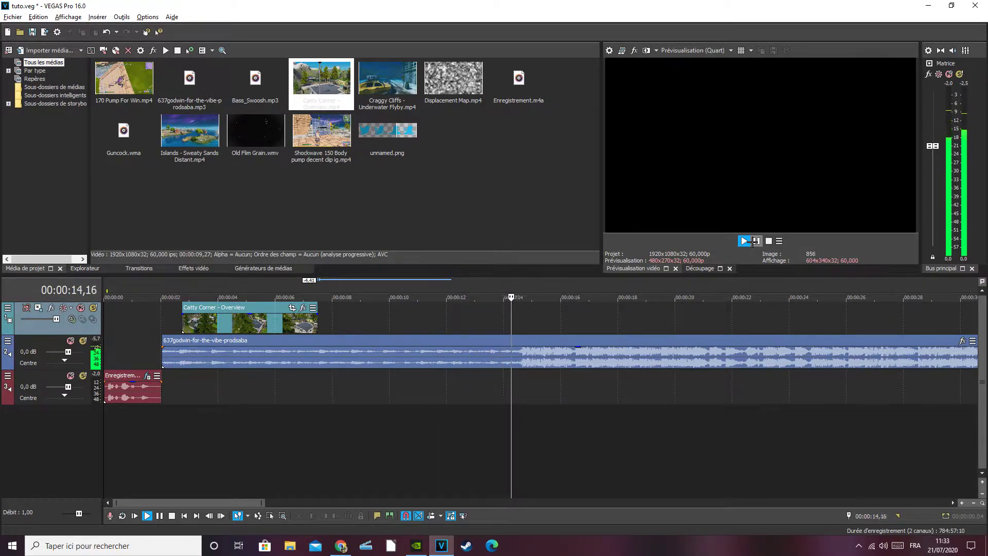
{"action": "left_click", "coordinate": [755, 241]}
{"action": "key", "text": "Left"}
{"action": "key", "text": "Left"}
{"action": "key", "text": "Left"}
{"action": "key", "text": "Left"}
Step: Position the playhead at 00:00:02,10, between the song's start and the Catty Corner - Overview clip
{"action": "left_click", "coordinate": [157, 319]}
{"action": "key", "text": "Left"}
{"action": "key", "text": "Right"}
{"action": "key", "text": "Right"}
{"action": "key", "text": "Right"}
{"action": "key", "text": "Right"}
{"action": "key", "text": "Right"}
{"action": "key", "text": "Right"}
{"action": "key", "text": "Right"}
{"action": "key", "text": "Right"}
{"action": "key", "text": "Right"}
{"action": "key", "text": "Right"}
{"action": "key", "text": "Right"}
{"action": "key", "text": "Right"}
{"action": "key", "text": "Right"}
{"action": "key", "text": "Right"}
{"action": "key", "text": "Right"}
{"action": "key", "text": "Right"}
{"action": "key", "text": "Right"}
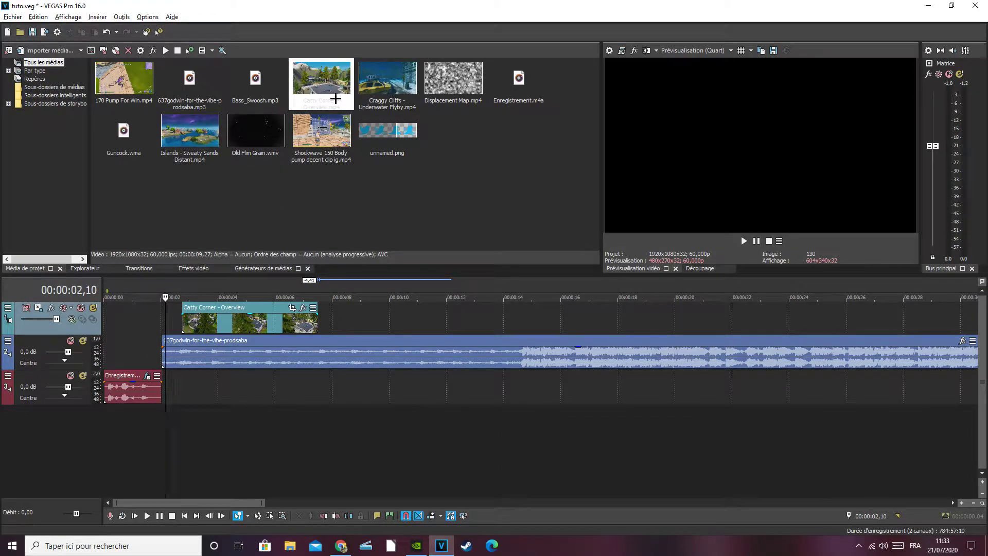
Step: Add the Islands - Sweaty Sands Distant clip to the video track directly after the Catty Corner - Overview clip
{"action": "left_click_drag", "start_coordinate": [190, 133], "coordinate": [328, 317]}
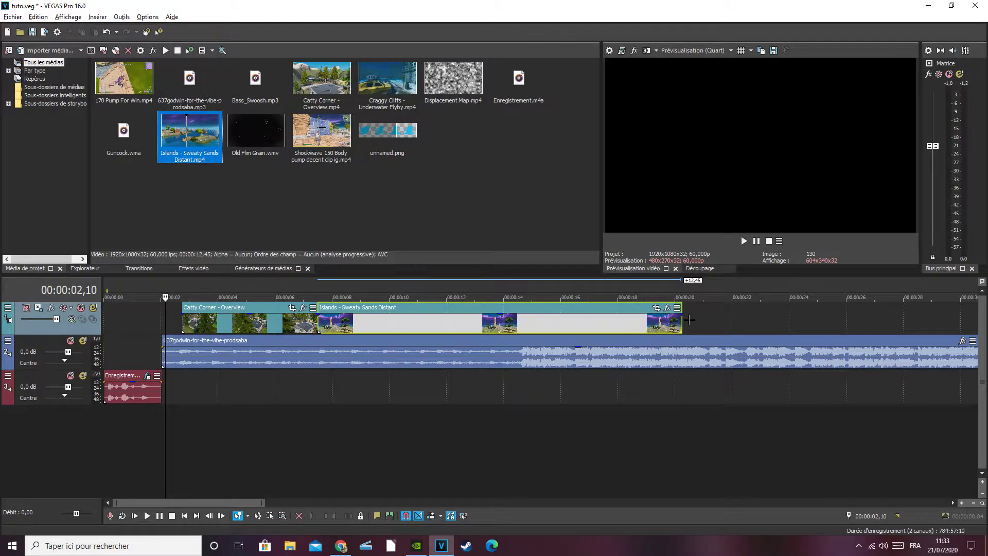
{"action": "left_click_drag", "start_coordinate": [340, 307], "coordinate": [419, 315]}
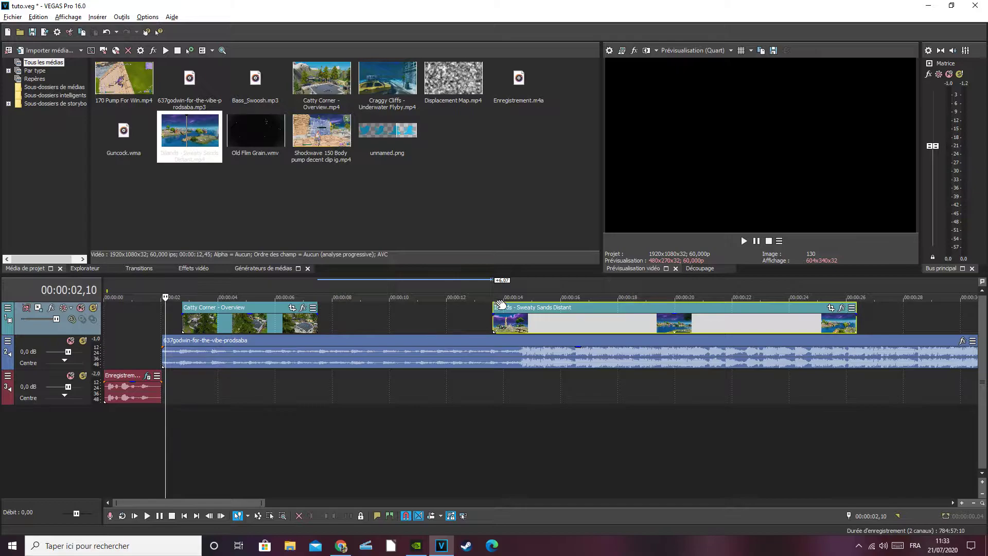
{"action": "left_click_drag", "start_coordinate": [500, 309], "coordinate": [329, 312]}
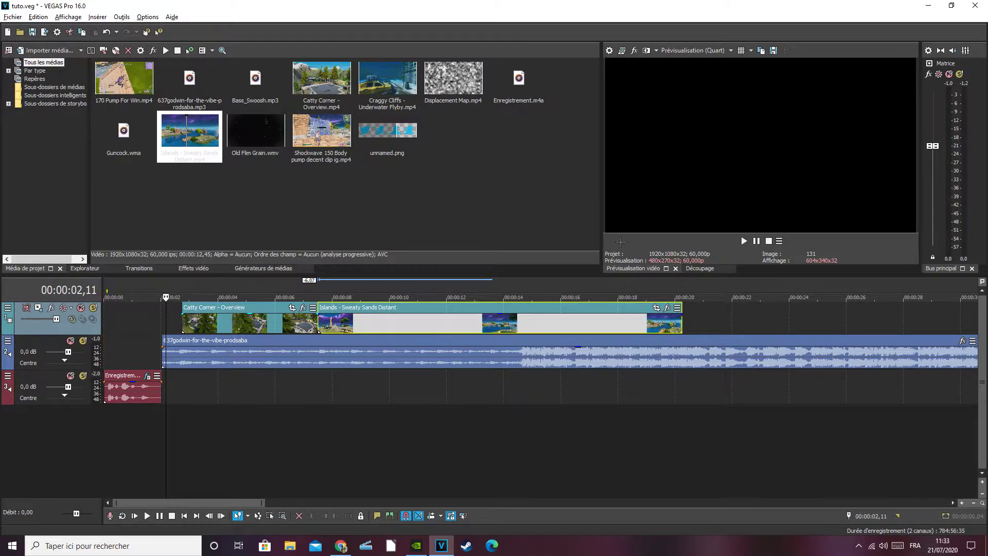
Step: Play the edit through the first two video clips and park the playhead on the beat at 00:00:08,39
{"action": "left_click", "coordinate": [744, 241]}
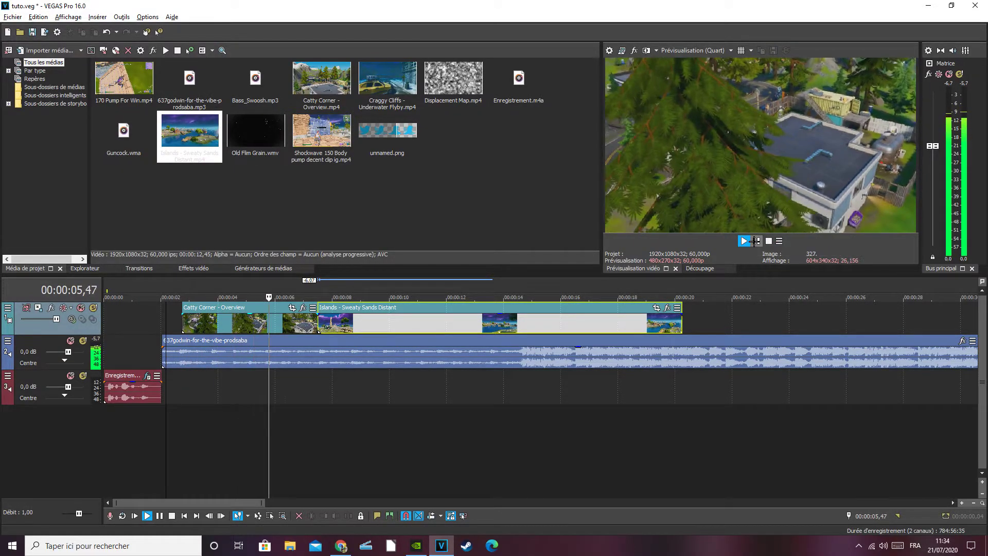
{"action": "left_click", "coordinate": [264, 328]}
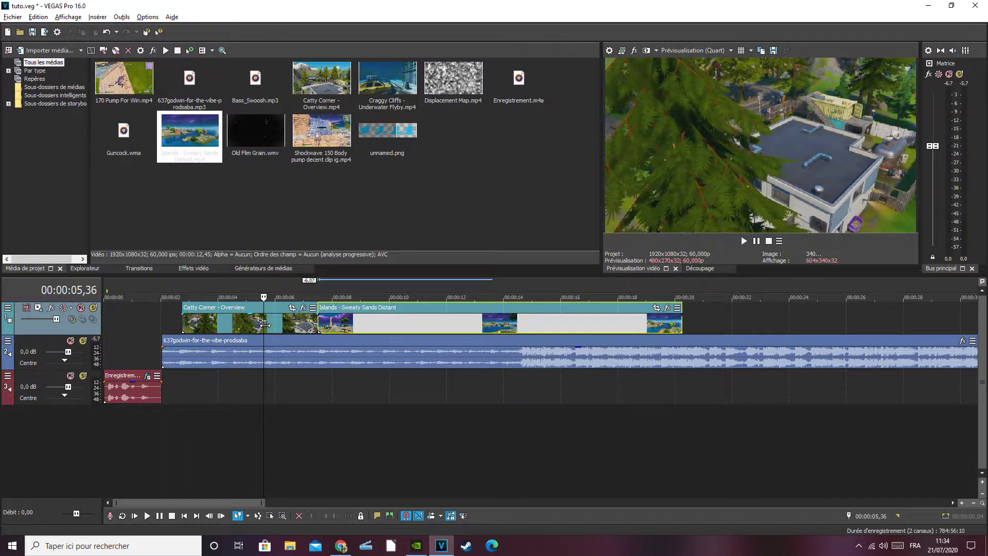
{"action": "key", "text": "Right"}
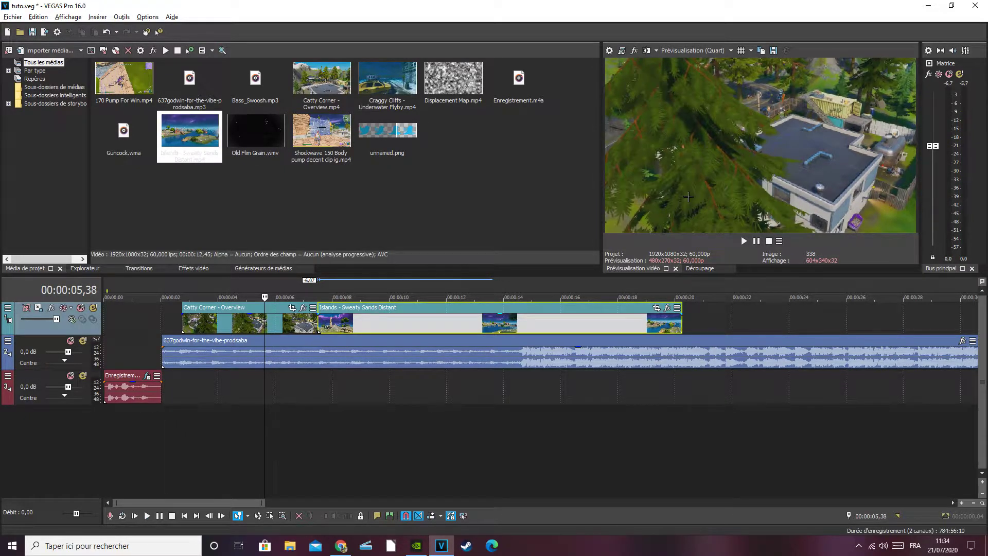
{"action": "key", "text": "space"}
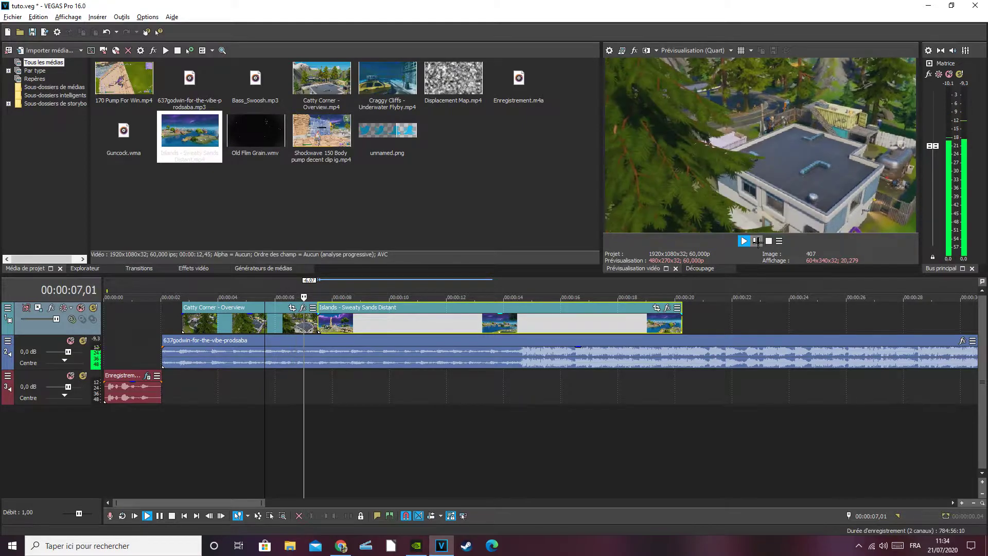
{"action": "left_click", "coordinate": [758, 241]}
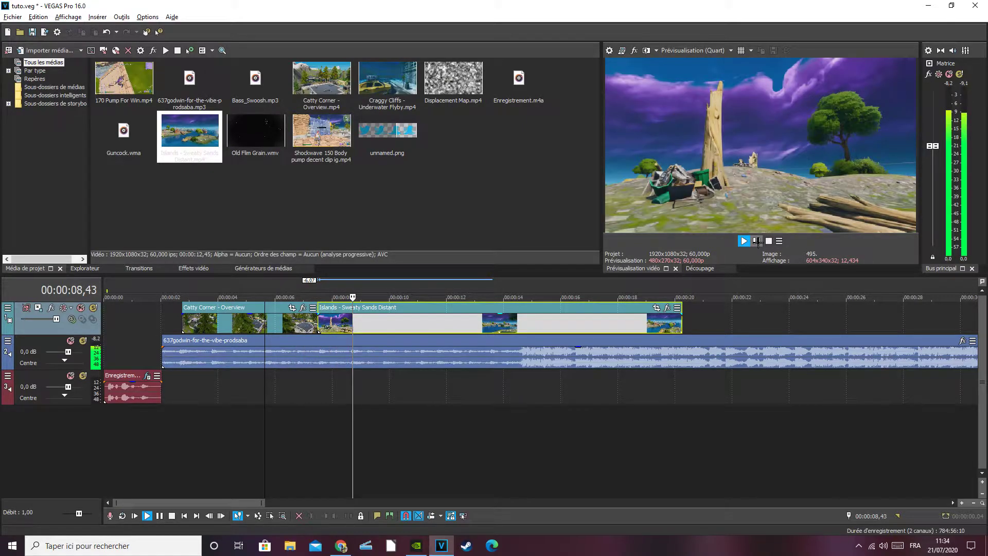
{"action": "key", "text": "Left"}
{"action": "key", "text": "Left"}
{"action": "key", "text": "Left"}
{"action": "key", "text": "Left"}
{"action": "key", "text": "Left"}
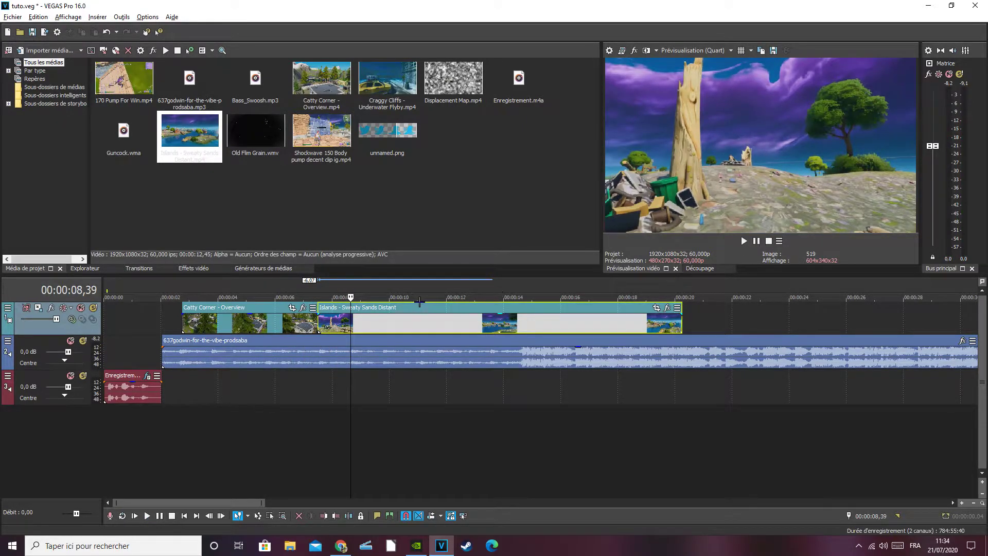
Step: Extend the end of the Catty Corner - Overview clip to 00:00:08,39 and place the Islands clip directly against it
{"action": "left_click_drag", "start_coordinate": [473, 309], "coordinate": [544, 309]}
{"action": "left_click_drag", "start_coordinate": [318, 324], "coordinate": [350, 324]}
{"action": "left_click_drag", "start_coordinate": [454, 309], "coordinate": [415, 310]}
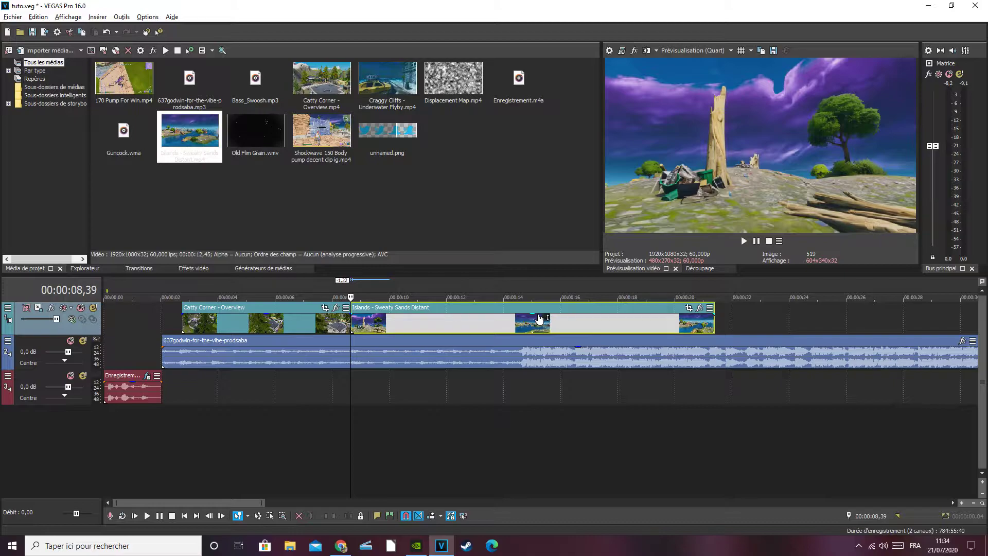
{"action": "left_click", "coordinate": [354, 308]}
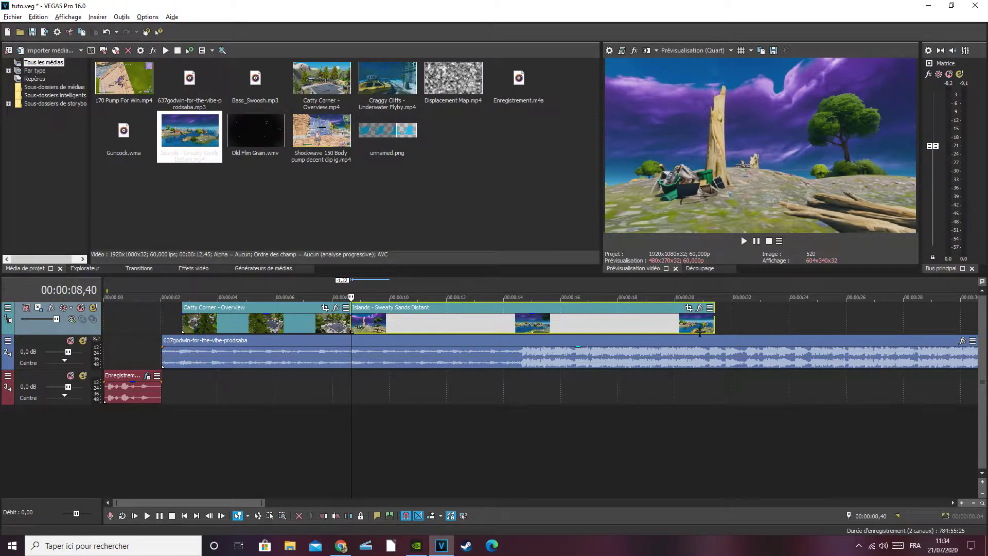
Step: Trim 9,58 off the end of the Islands clip, and play from before the Catty Corner clip to 00:00:05,40
{"action": "left_click_drag", "start_coordinate": [715, 322], "coordinate": [434, 331]}
{"action": "left_click", "coordinate": [177, 325]}
{"action": "left_click", "coordinate": [745, 241]}
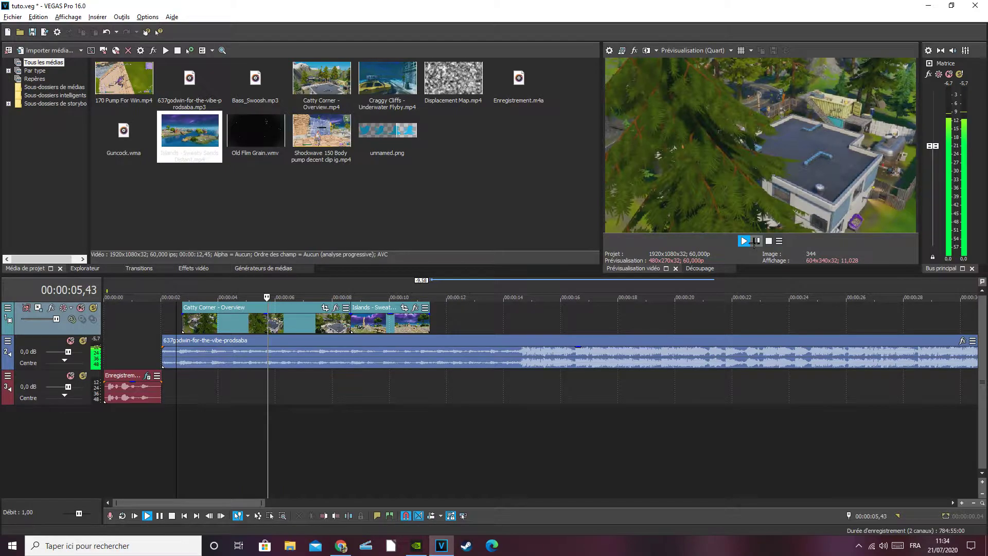
{"action": "left_click", "coordinate": [756, 242]}
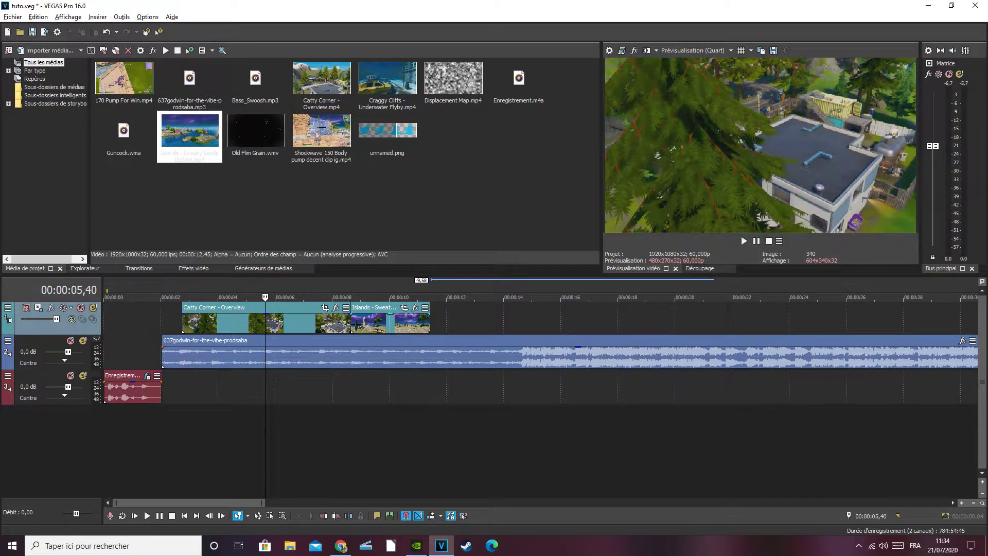
Step: Trim the Catty Corner - Overview clip's end to 00:00:05,40 and place the Islands clip 2,37 after that cut
{"action": "left_click_drag", "start_coordinate": [347, 321], "coordinate": [394, 310]}
{"action": "left_click_drag", "start_coordinate": [231, 309], "coordinate": [241, 307]}
{"action": "left_click_drag", "start_coordinate": [351, 319], "coordinate": [265, 319]}
{"action": "mouse_move", "coordinate": [399, 307]}
{"action": "left_mouse_down"}
{"action": "mouse_move", "coordinate": [293, 308]}
{"action": "mouse_move", "coordinate": [381, 307]}
{"action": "left_mouse_up"}
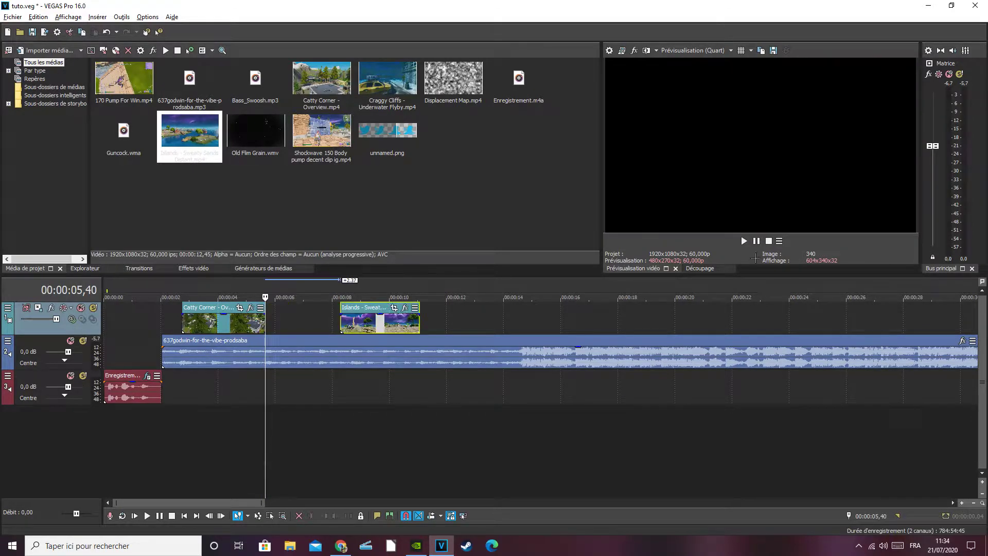
Step: Play to the beat near 00:00:08,42 and fit the Islands clip between the Catty Corner clip's end and that beat
{"action": "left_click", "coordinate": [758, 240]}
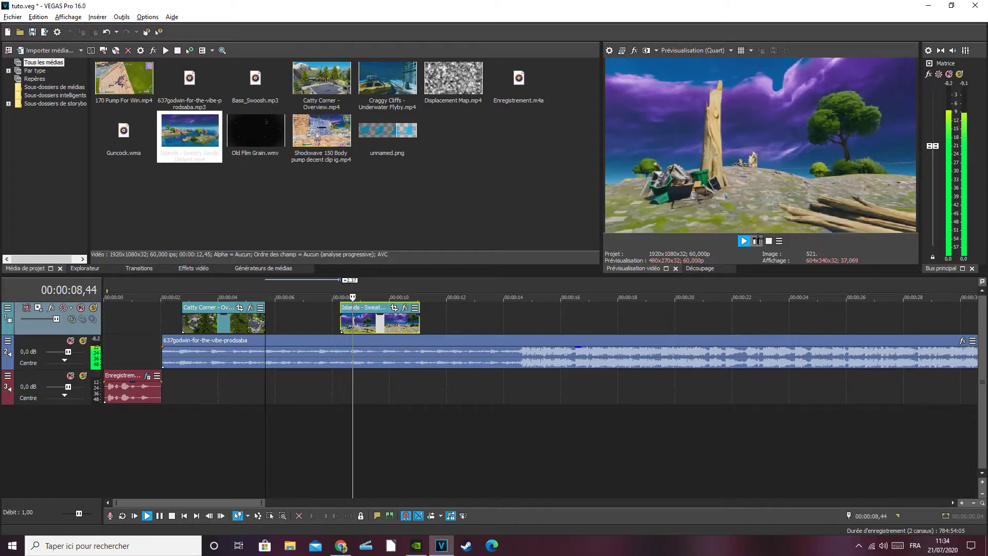
{"action": "left_click", "coordinate": [756, 240]}
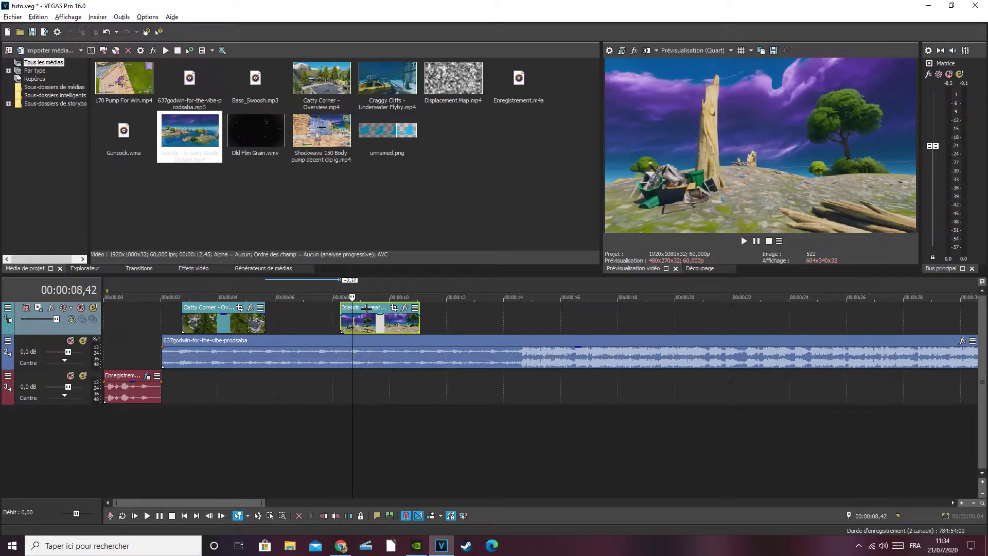
{"action": "mouse_move", "coordinate": [365, 309]}
{"action": "left_mouse_down"}
{"action": "mouse_move", "coordinate": [289, 309]}
{"action": "mouse_move", "coordinate": [352, 319]}
{"action": "left_mouse_up"}
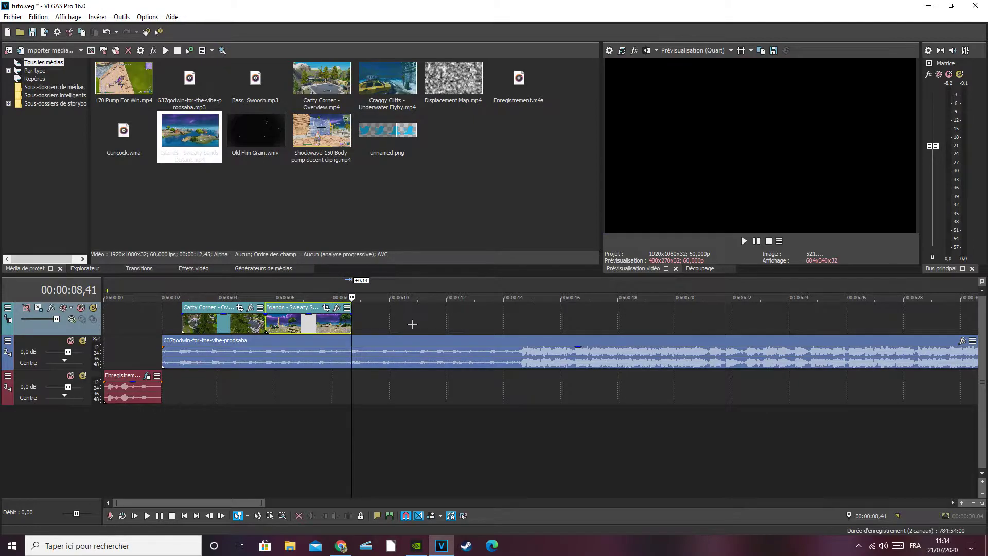
Step: Add the Craggy Cliffs - Underwater Flyby clip directly after the Islands clip and shorten its end to about 00:00:12
{"action": "left_click_drag", "start_coordinate": [387, 83], "coordinate": [410, 183]}
{"action": "left_click_drag", "start_coordinate": [368, 323], "coordinate": [359, 316]}
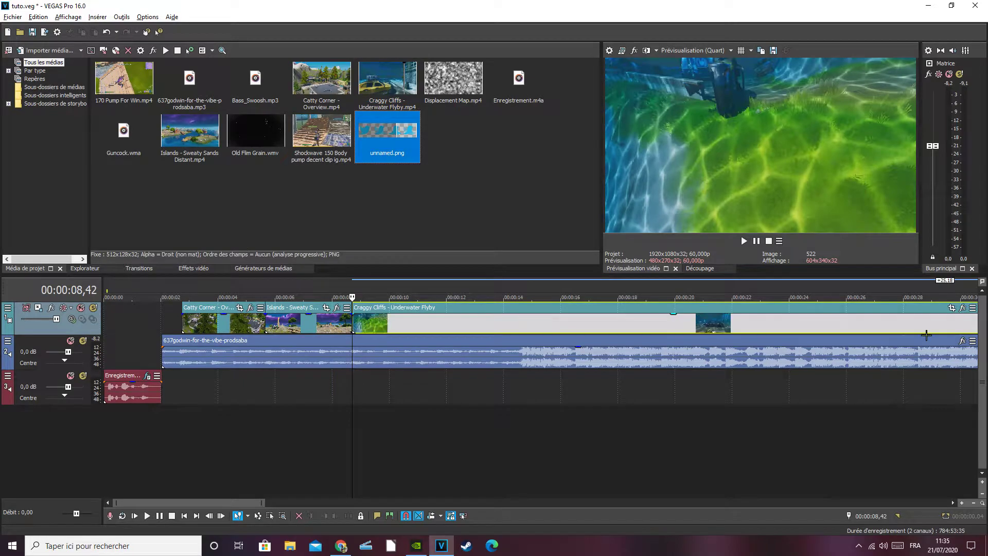
{"action": "left_click_drag", "start_coordinate": [975, 322], "coordinate": [591, 336]}
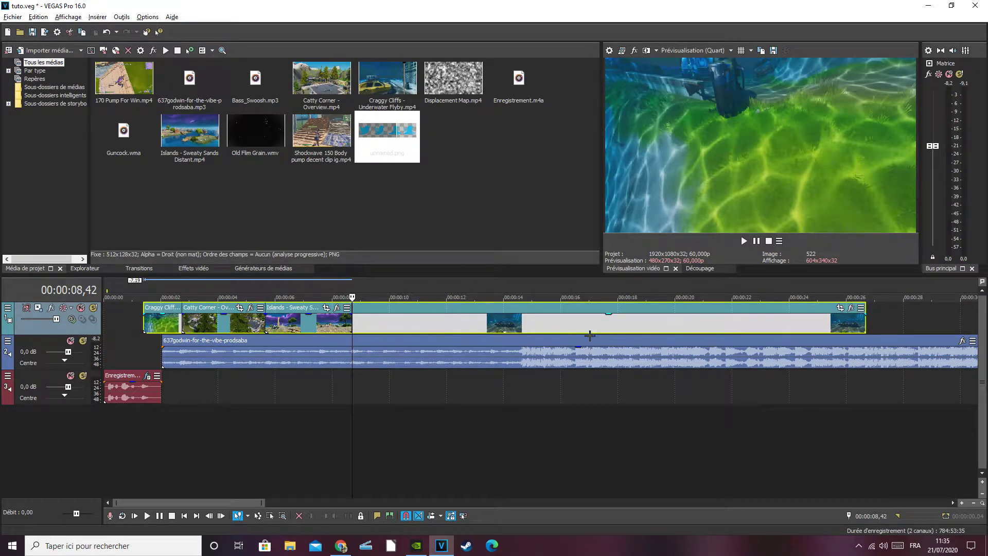
{"action": "left_click_drag", "start_coordinate": [783, 324], "coordinate": [374, 353]}
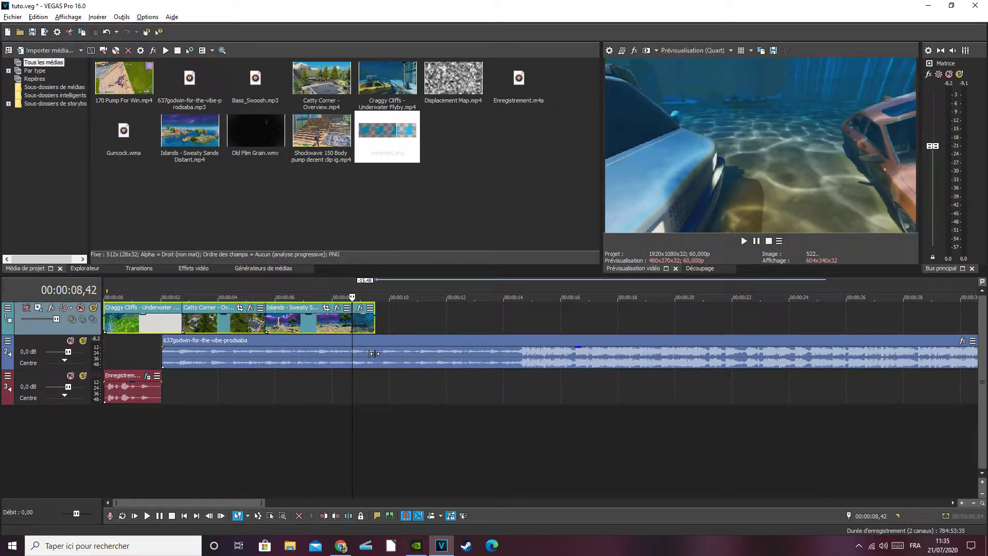
{"action": "left_click_drag", "start_coordinate": [147, 307], "coordinate": [334, 319]}
{"action": "left_click_drag", "start_coordinate": [464, 316], "coordinate": [392, 318]}
{"action": "left_click_drag", "start_coordinate": [628, 325], "coordinate": [446, 327]}
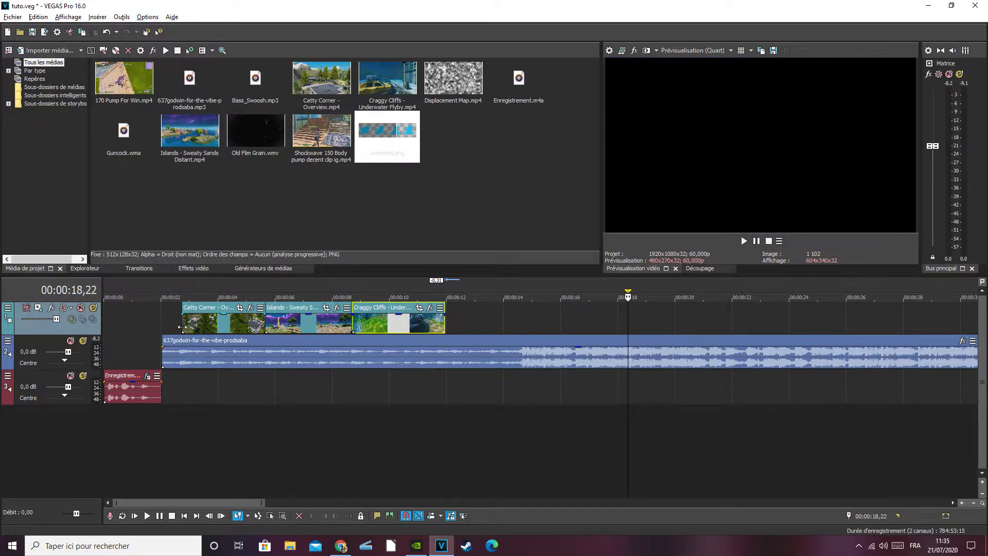
Step: Play the music from 00:00:08,32 to the beat at 00:00:11,39 and trim the end of the adjoining Craggy Cliffs clip there
{"action": "left_click", "coordinate": [176, 323]}
{"action": "left_click_drag", "start_coordinate": [375, 308], "coordinate": [432, 311]}
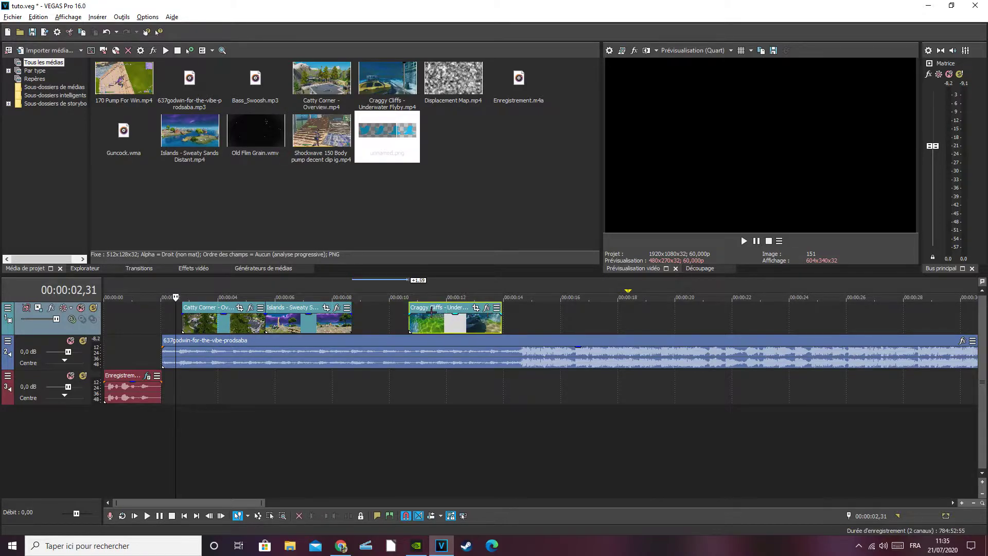
{"action": "left_click", "coordinate": [358, 316]}
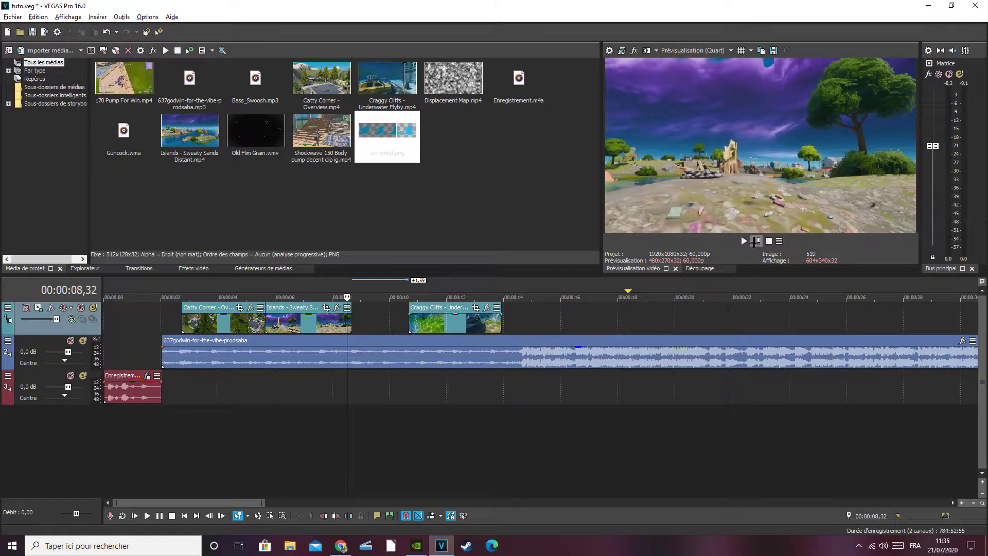
{"action": "left_click", "coordinate": [757, 241]}
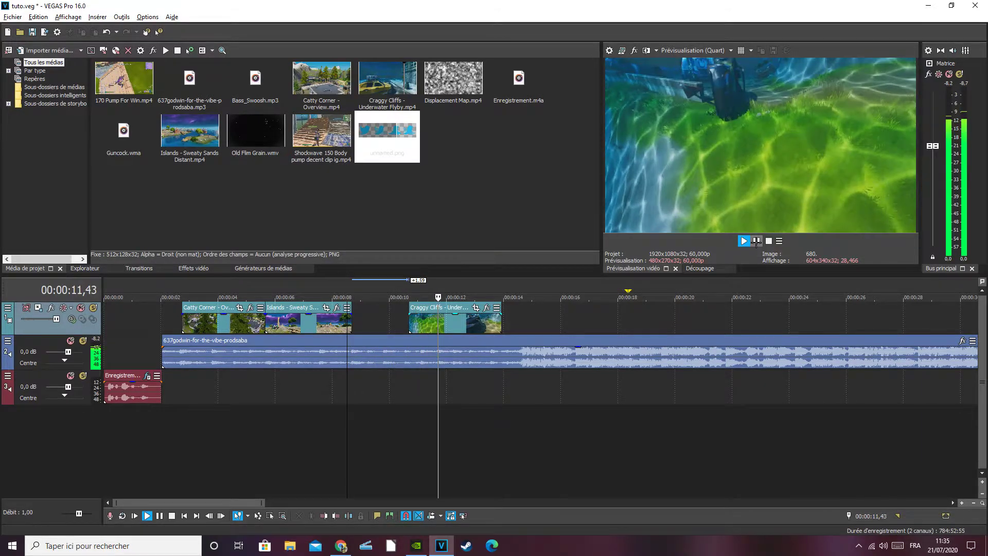
{"action": "left_click", "coordinate": [749, 242]}
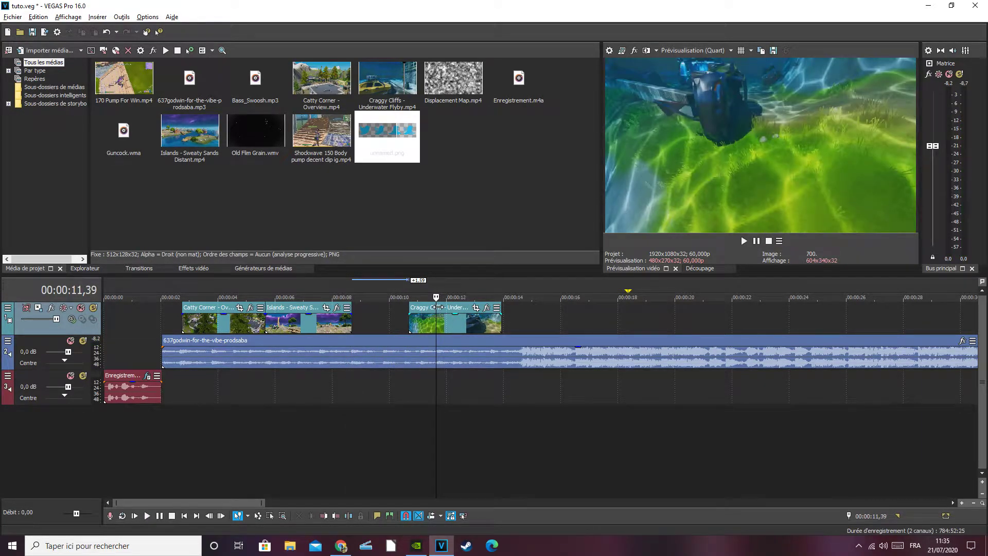
{"action": "left_click_drag", "start_coordinate": [438, 307], "coordinate": [365, 312]}
{"action": "left_click_drag", "start_coordinate": [444, 321], "coordinate": [439, 324]}
Step: Position the playhead at 00:00:02,16, between the song's start and the first video clip
{"action": "left_click", "coordinate": [170, 319]}
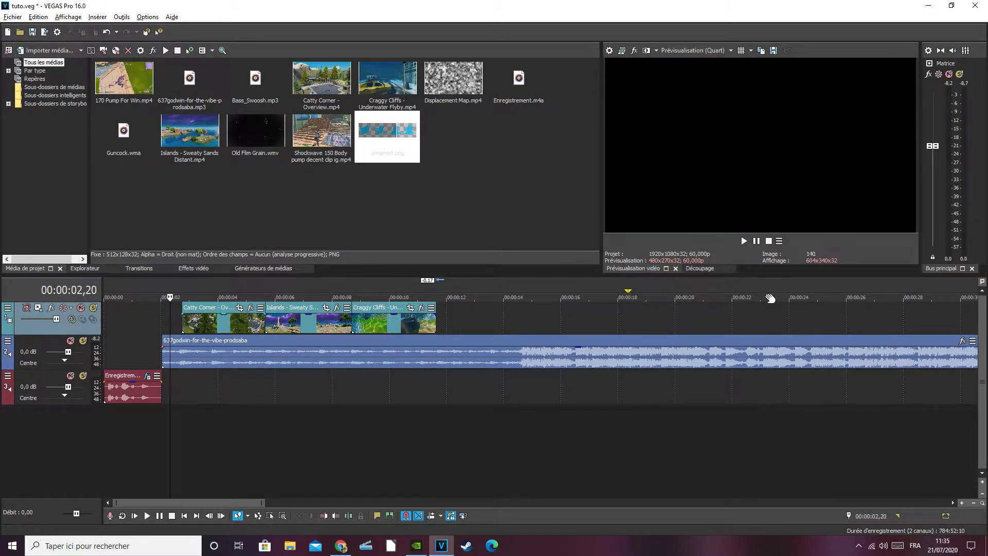
{"action": "key", "text": "Right"}
{"action": "key", "text": "Right"}
{"action": "key", "text": "Right"}
{"action": "key", "text": "Right"}
{"action": "key", "text": "Right"}
{"action": "key", "text": "Right"}
{"action": "key", "text": "Right"}
{"action": "key", "text": "Right"}
{"action": "key", "text": "Right"}
{"action": "key", "text": "Right"}
{"action": "key", "text": "Right"}
{"action": "key", "text": "Right"}
{"action": "key", "text": "Right"}
{"action": "key", "text": "Right"}
{"action": "key", "text": "Right"}
{"action": "key", "text": "Right"}
{"action": "key", "text": "Right"}
{"action": "key", "text": "Right"}
{"action": "key", "text": "Right"}
{"action": "key", "text": "Right"}
{"action": "key", "text": "Left"}
{"action": "key", "text": "Left"}
{"action": "key", "text": "Left"}
{"action": "key", "text": "Left"}
{"action": "key", "text": "Left"}
{"action": "key", "text": "Left"}
{"action": "key", "text": "Left"}
{"action": "key", "text": "Left"}
{"action": "key", "text": "Left"}
{"action": "key", "text": "Left"}
{"action": "key", "text": "Left"}
{"action": "key", "text": "Left"}
{"action": "key", "text": "Left"}
{"action": "key", "text": "Left"}
{"action": "key", "text": "Left"}
{"action": "key", "text": "Left"}
{"action": "key", "text": "Left"}
{"action": "key", "text": "Left"}
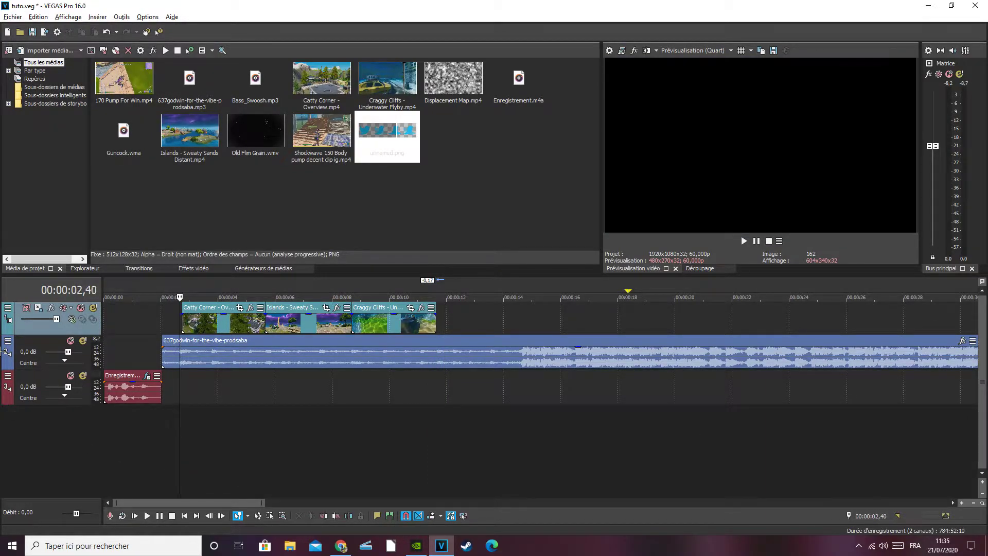
{"action": "key", "text": "Left"}
{"action": "key", "text": "Left"}
{"action": "key", "text": "Left"}
{"action": "key", "text": "Left"}
{"action": "key", "text": "Left"}
{"action": "key", "text": "Left"}
{"action": "key", "text": "Left"}
{"action": "key", "text": "Left"}
{"action": "key", "text": "Left"}
{"action": "key", "text": "Down"}
Step: Insert a new video track above the clips and add a Titres & Texte VEGAS title on it at the playhead
{"action": "right_click", "coordinate": [7, 418]}
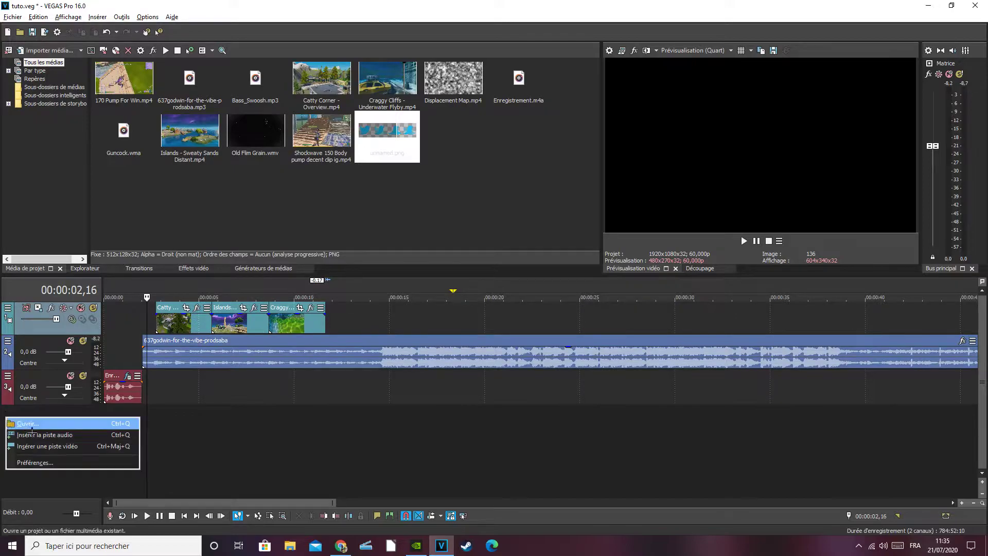
{"action": "left_click", "coordinate": [52, 445]}
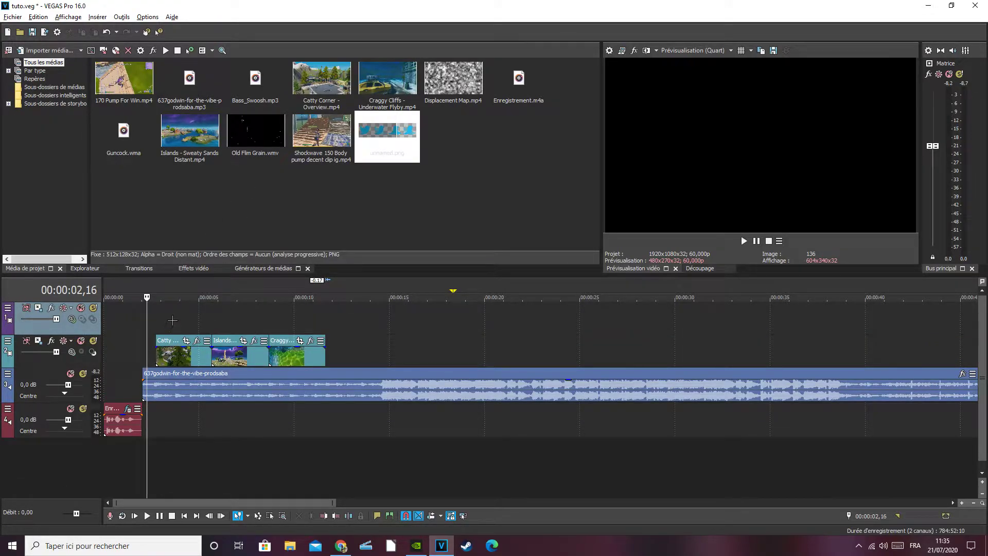
{"action": "right_click", "coordinate": [172, 320]}
{"action": "left_click", "coordinate": [208, 305]}
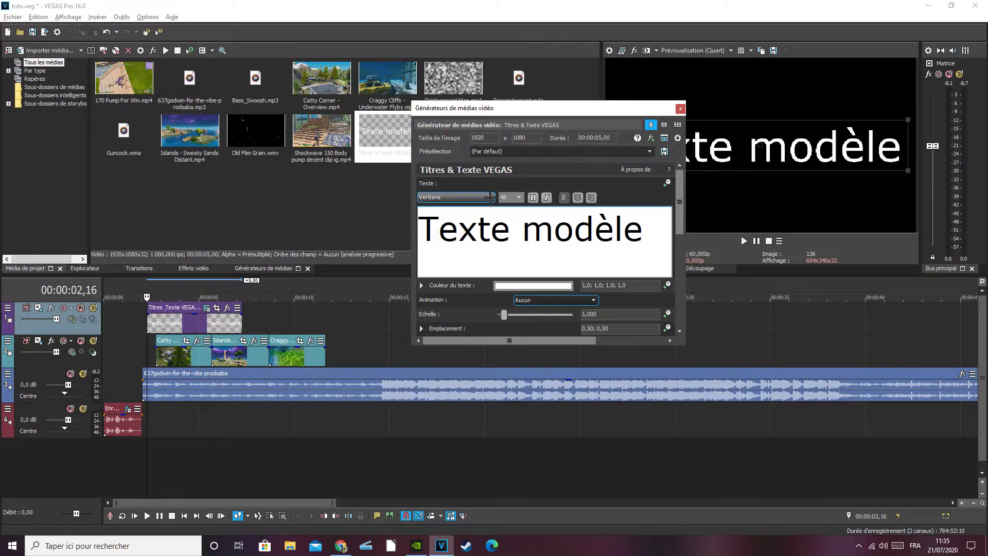
Step: Apply the "better intro" preset to the title and review its remaining settings down to Ombre
{"action": "left_click", "coordinate": [649, 151]}
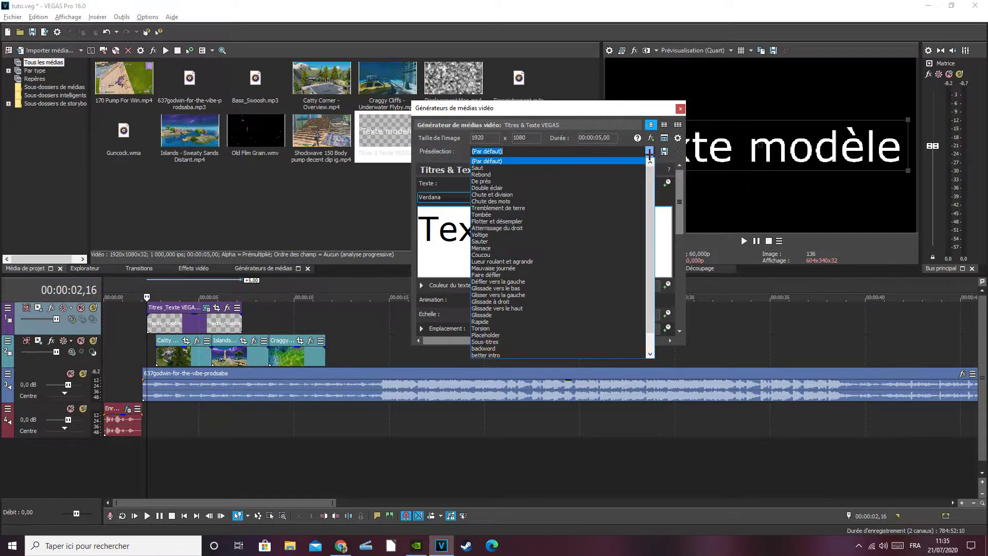
{"action": "left_click", "coordinate": [504, 355]}
{"action": "double_click", "coordinate": [503, 226]}
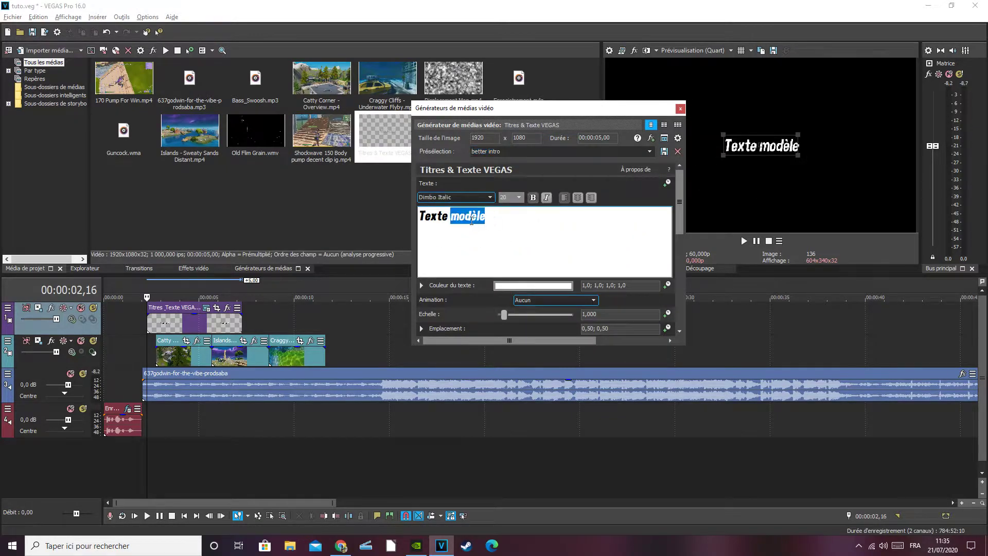
{"action": "left_click", "coordinate": [503, 226]}
{"action": "left_click_drag", "start_coordinate": [679, 190], "coordinate": [679, 190]}
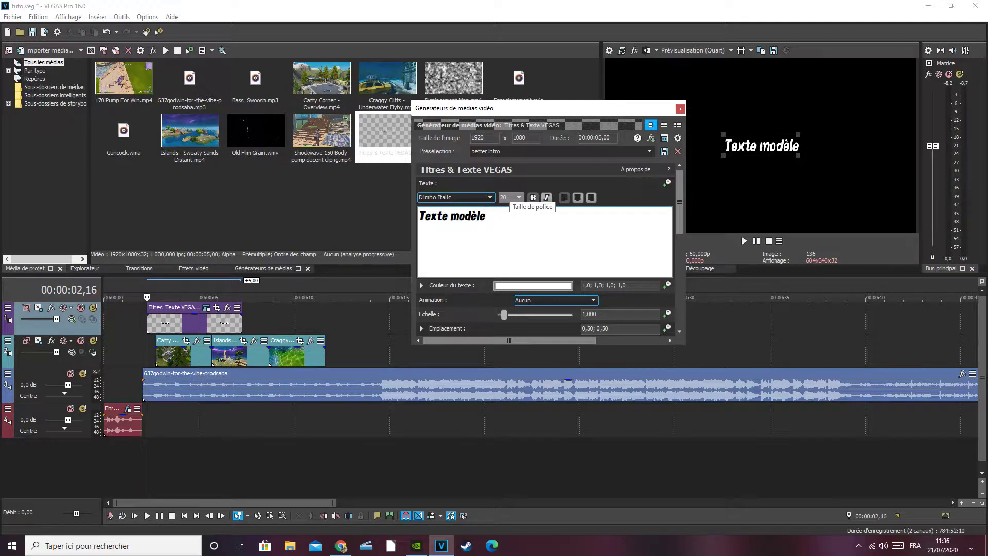
{"action": "left_click_drag", "start_coordinate": [679, 203], "coordinate": [674, 278]}
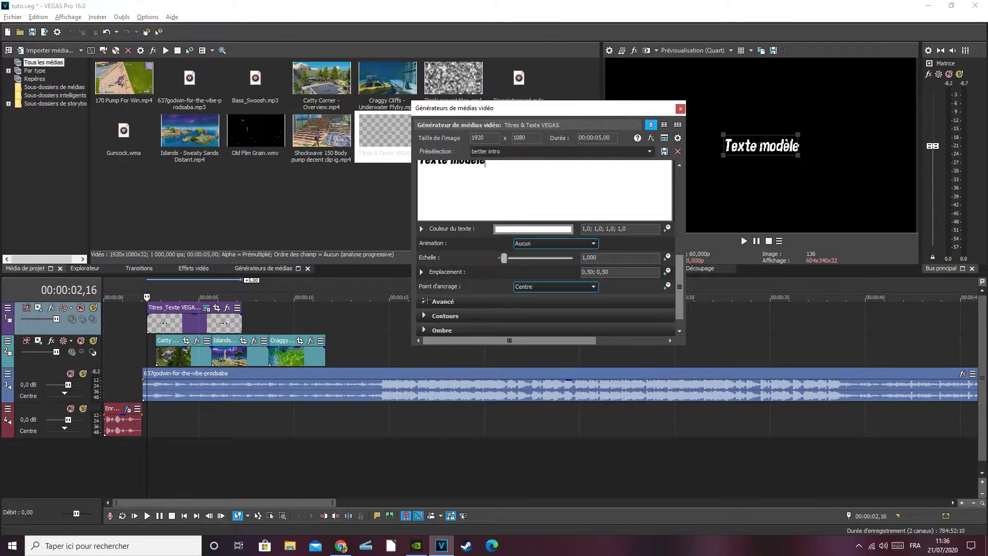
{"action": "left_click_drag", "start_coordinate": [678, 268], "coordinate": [666, 309]}
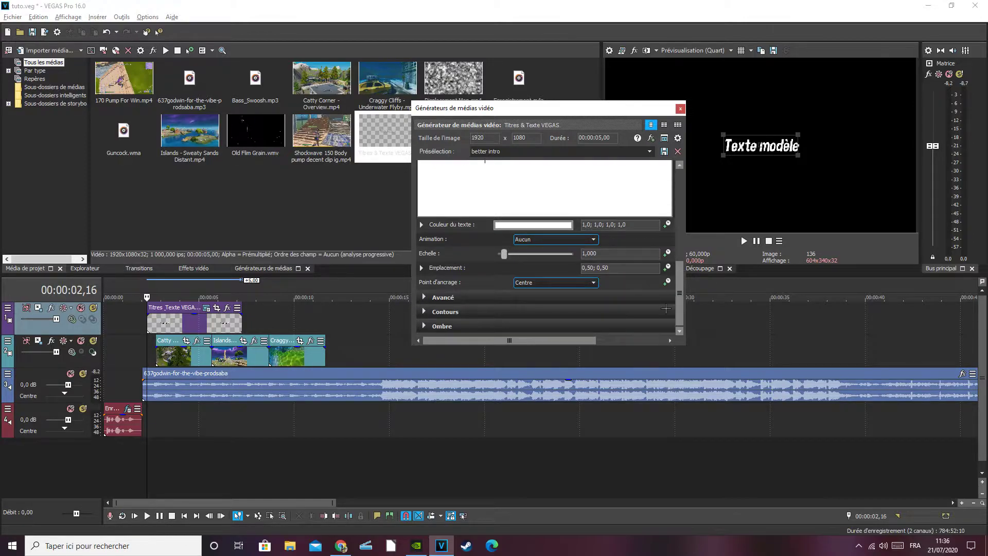
Step: Review the title's shadow (Ombre) and outline (Contours) settings, collapsing each section again
{"action": "left_click", "coordinate": [424, 325]}
{"action": "left_click_drag", "start_coordinate": [680, 255], "coordinate": [680, 323]}
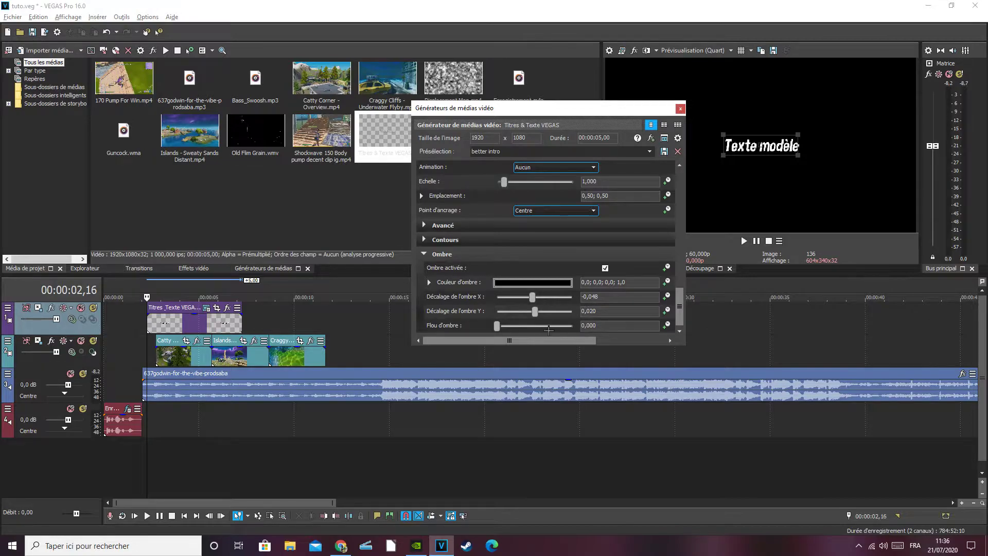
{"action": "left_click", "coordinate": [424, 255]}
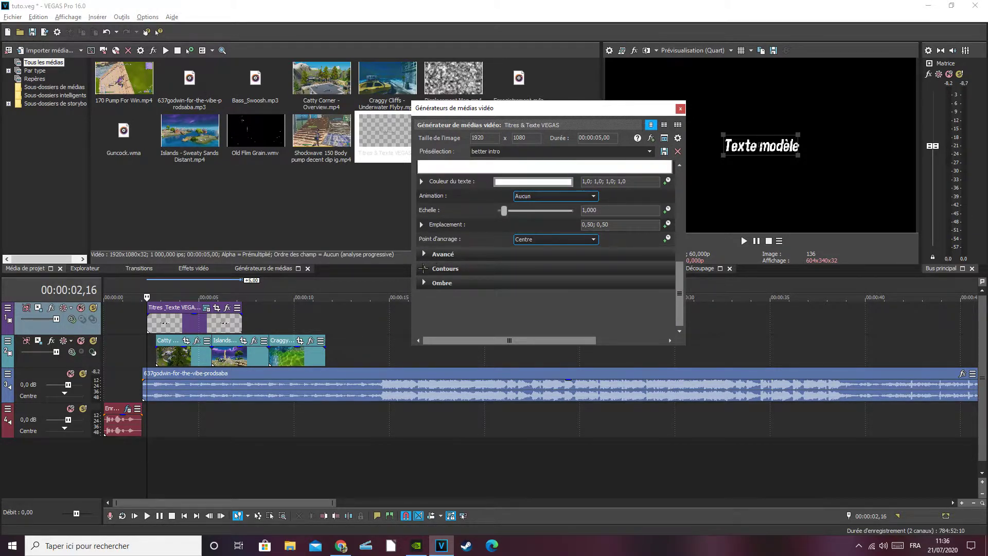
{"action": "left_click", "coordinate": [423, 268]}
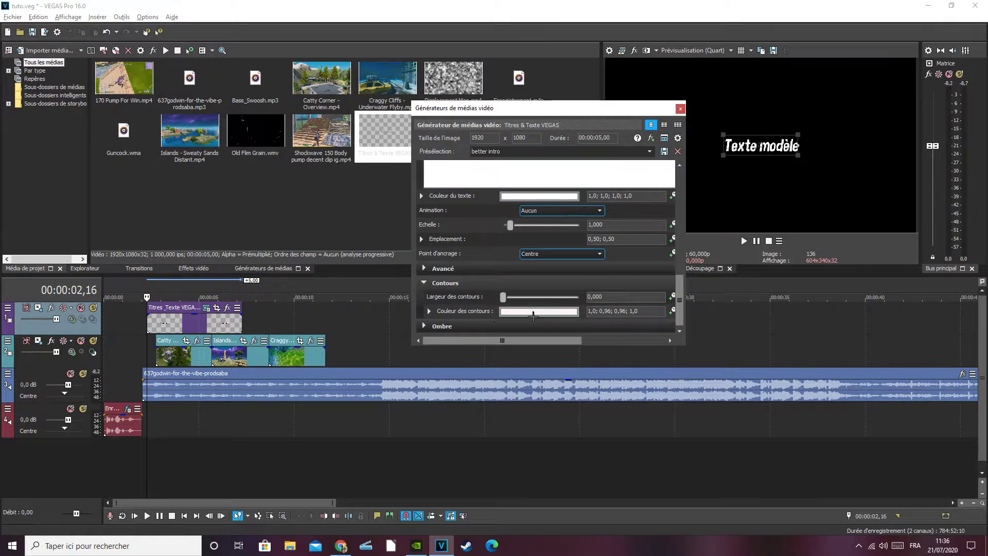
{"action": "left_click", "coordinate": [424, 283]}
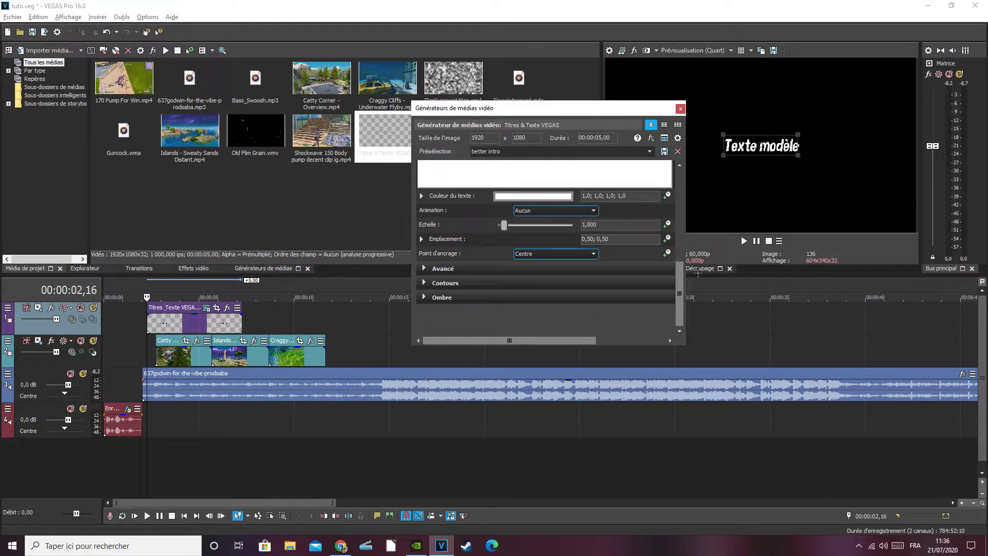
Step: Replace the title's sample text with "tutorial"
{"action": "scroll", "coordinate": [633, 216], "scroll_direction": "up", "scroll_amount": 3}
{"action": "left_click_drag", "start_coordinate": [488, 219], "coordinate": [394, 218]}
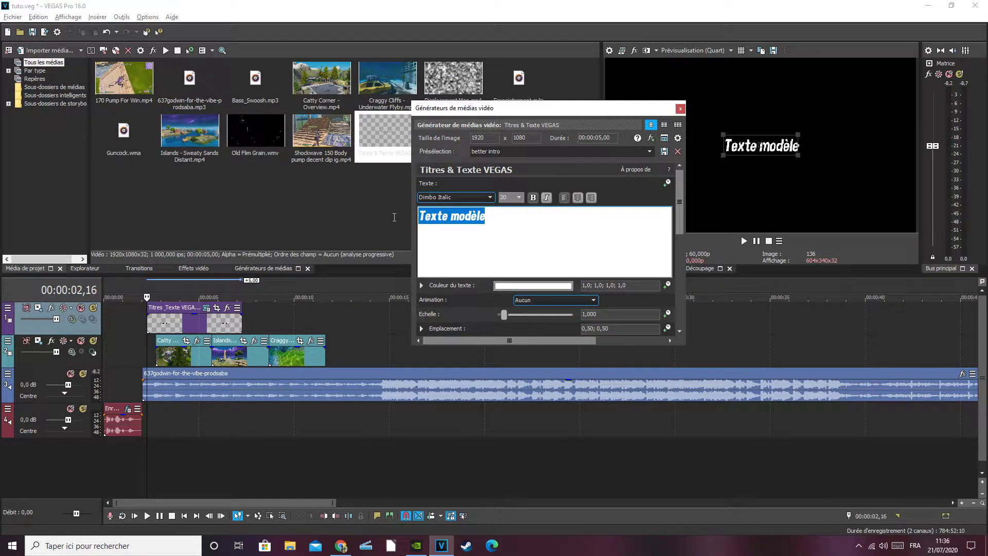
{"action": "key", "text": "Delete"}
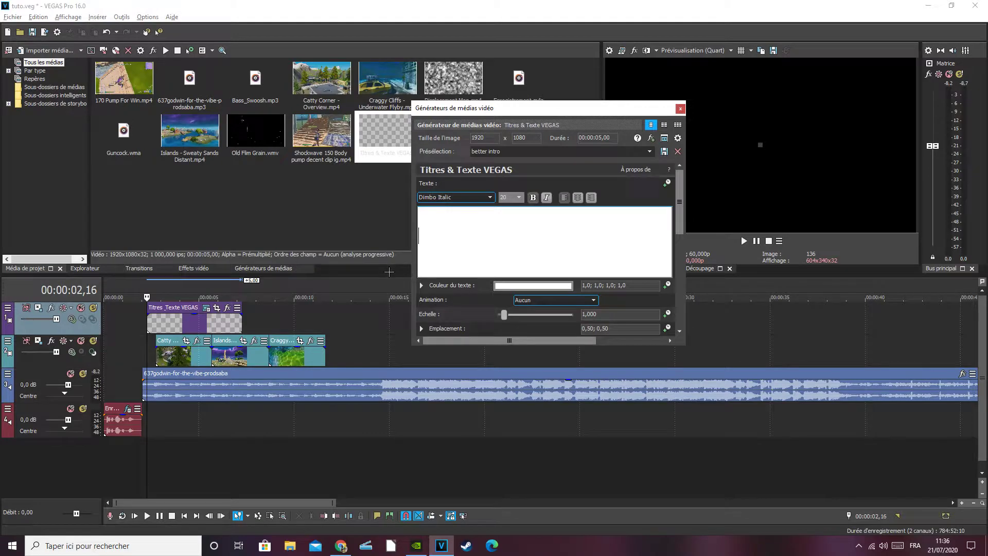
{"action": "type", "text": "tuto"}
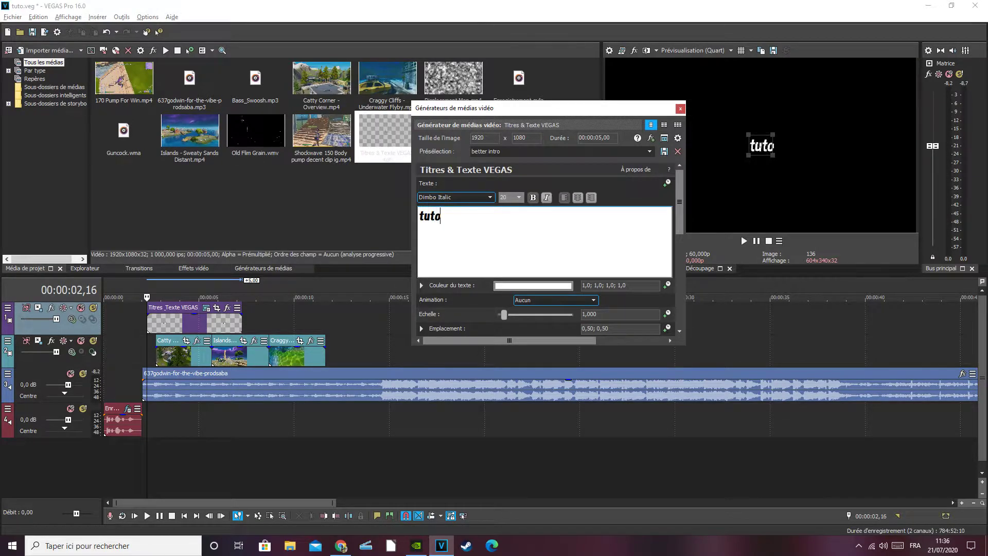
{"action": "type", "text": "rial"}
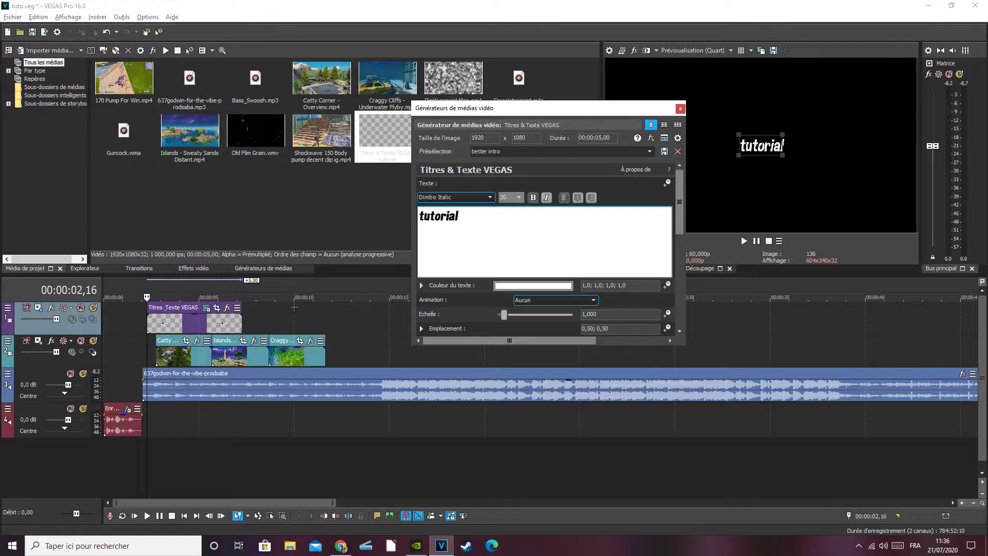
Step: Align the "tutorial" title with the start of the Catty Corner clip, trim its end to the clip's end, and play to 00:00:03,16
{"action": "left_click_drag", "start_coordinate": [164, 310], "coordinate": [172, 308]}
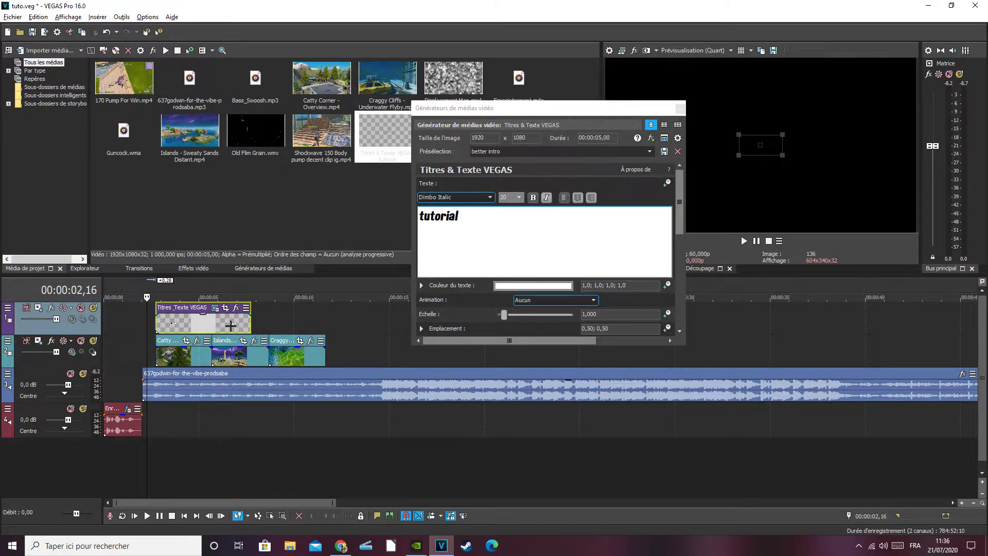
{"action": "left_click_drag", "start_coordinate": [249, 325], "coordinate": [209, 325]}
{"action": "key", "text": "space"}
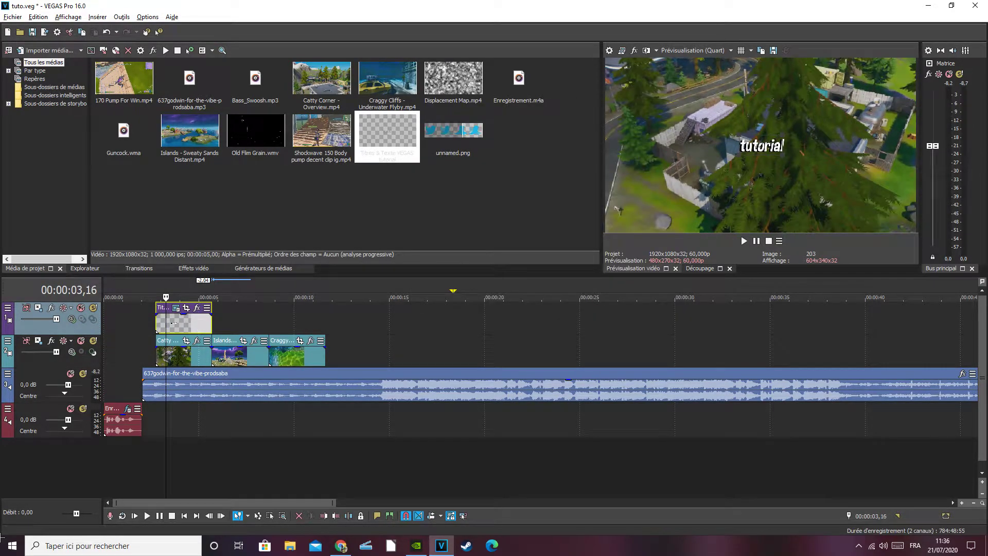
Step: Insert another video track on top and add a Titres & Texte VEGAS title on it at the playhead with the "better intro" preset
{"action": "right_click", "coordinate": [4, 452]}
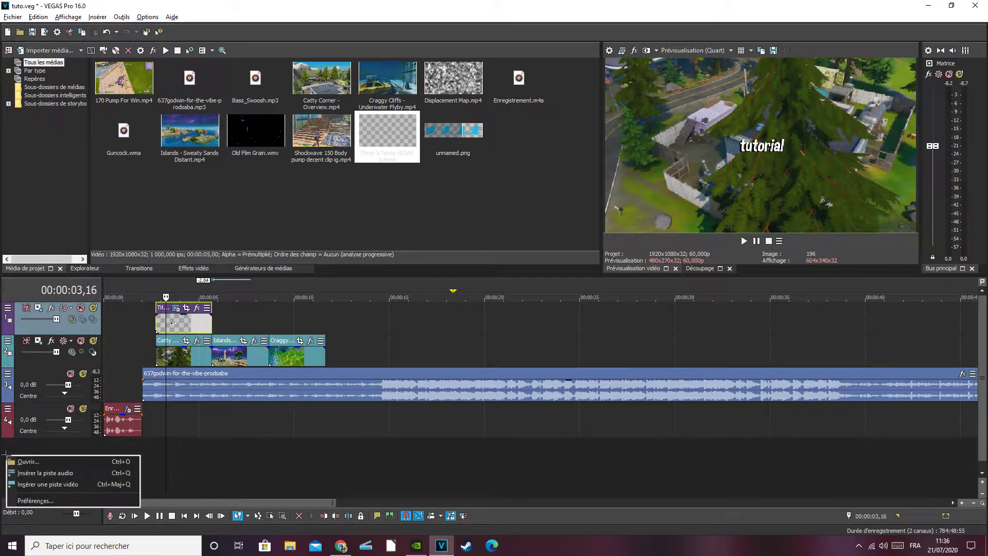
{"action": "left_click", "coordinate": [66, 484]}
{"action": "right_click", "coordinate": [177, 319]}
{"action": "left_click", "coordinate": [217, 317]}
{"action": "left_click", "coordinate": [650, 151]}
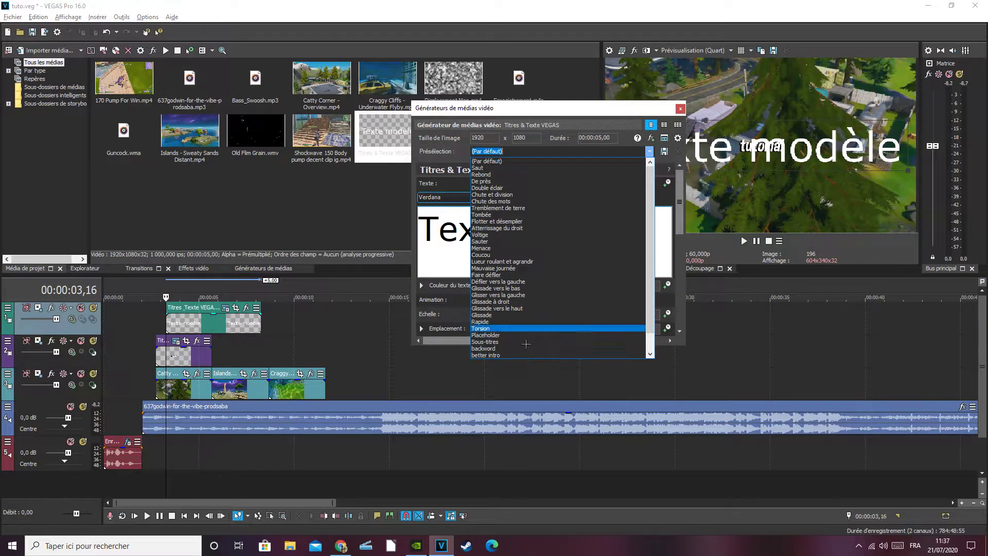
{"action": "left_click", "coordinate": [486, 355]}
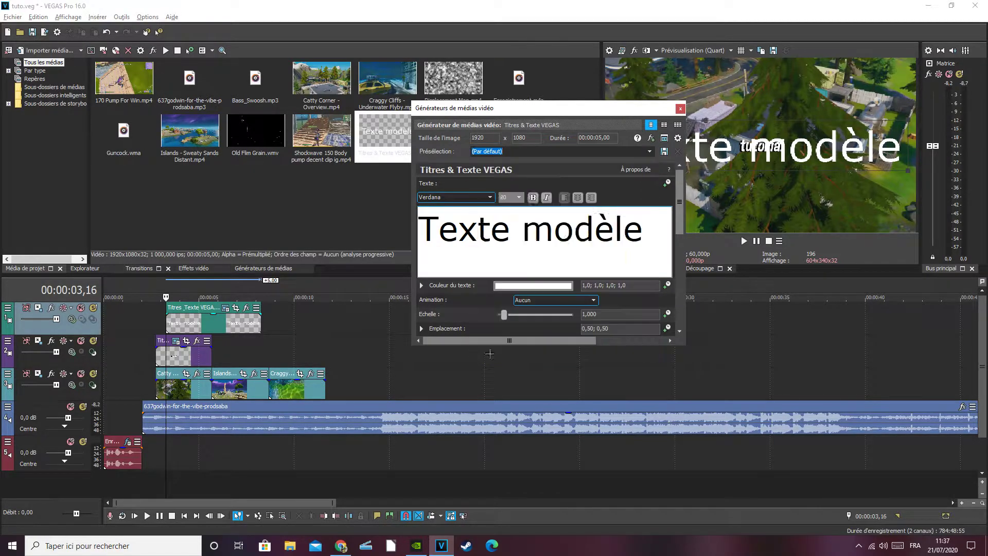
Step: Move the new top title to the start of the Catty Corner clip and replace its text with "500"
{"action": "key", "text": "BackSpace"}
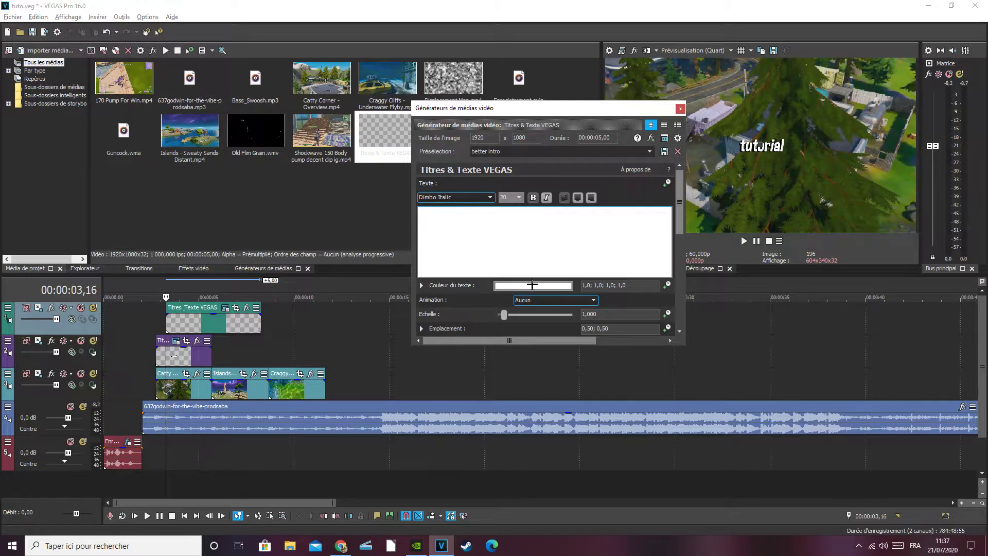
{"action": "left_click_drag", "start_coordinate": [189, 307], "coordinate": [178, 307]}
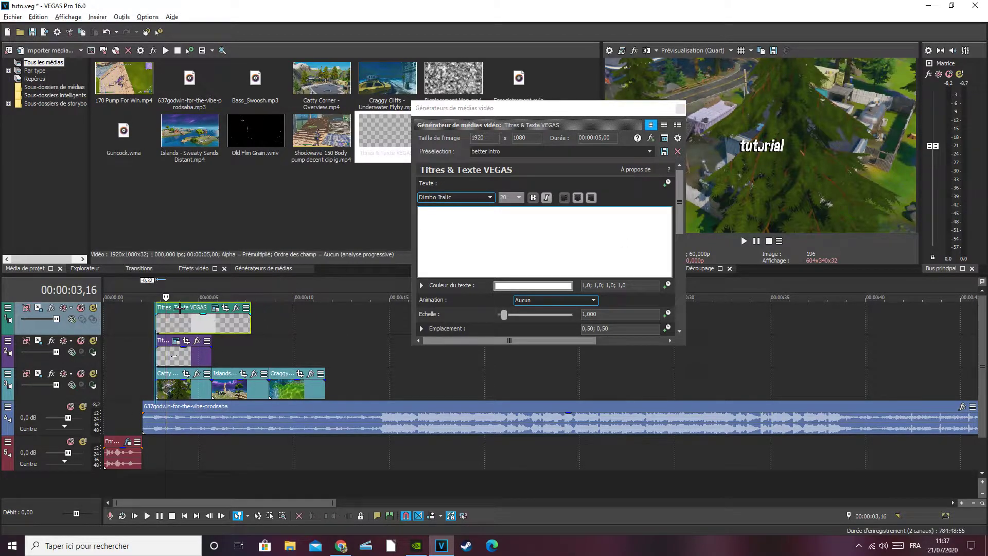
{"action": "left_click", "coordinate": [472, 225]}
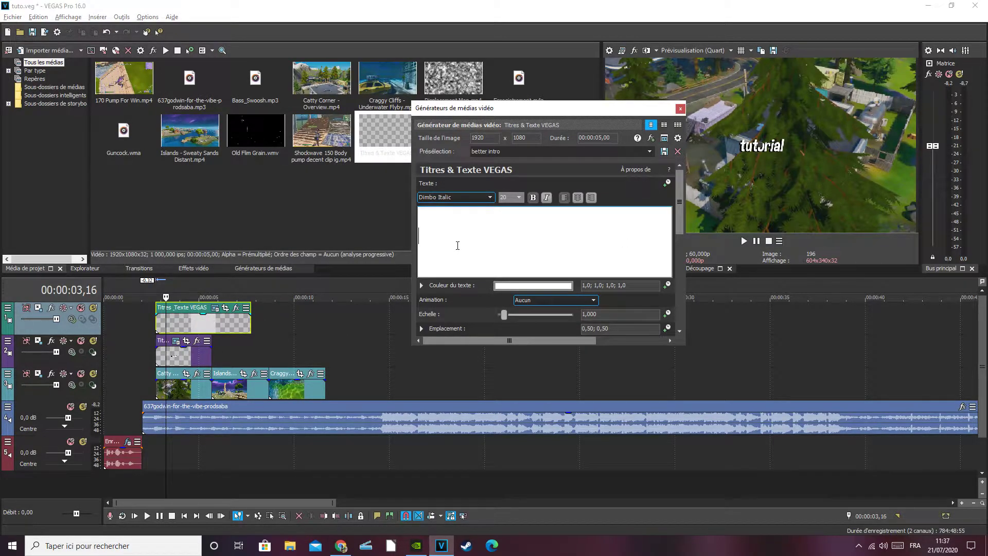
{"action": "type", "text": "500"}
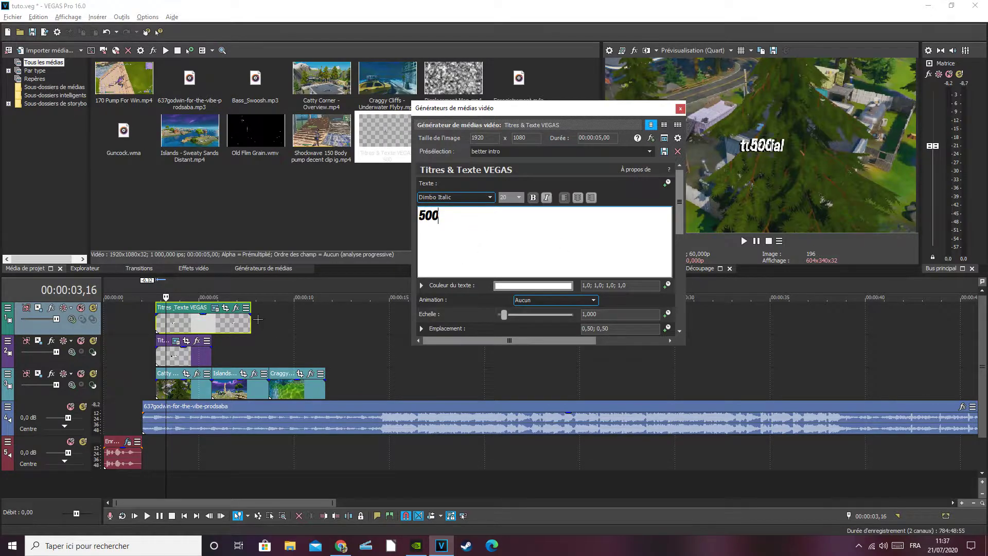
Step: Trim the "500" title to the Catty Corner clip's end and place its text just above "tutorial" in the frame, at 0,50; 0,59
{"action": "left_click_drag", "start_coordinate": [251, 319], "coordinate": [211, 319]}
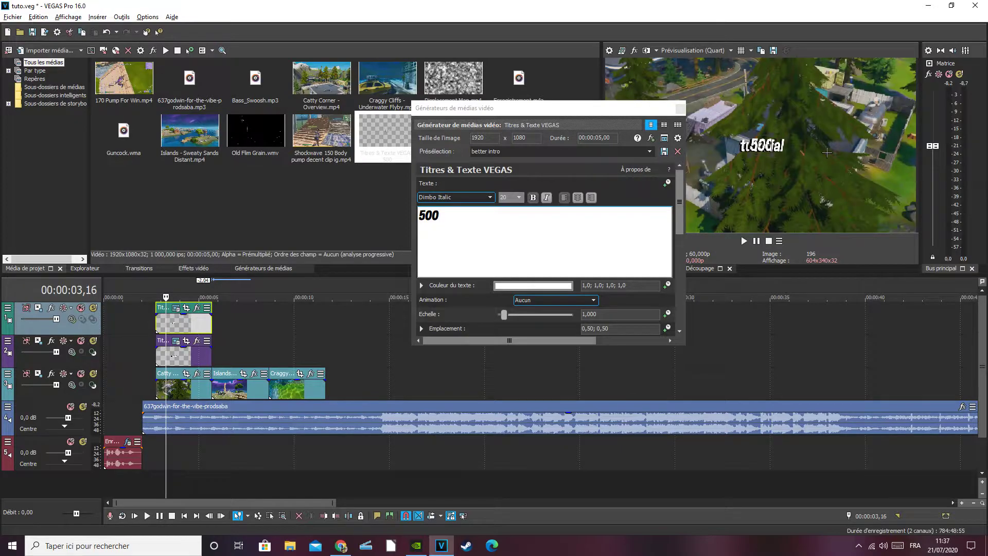
{"action": "left_click_drag", "start_coordinate": [765, 138], "coordinate": [765, 130]}
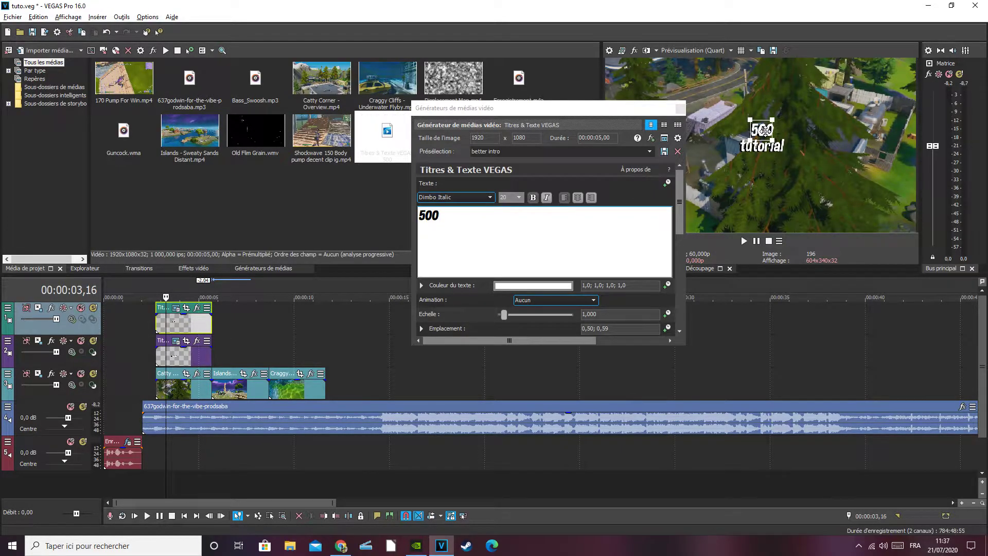
{"action": "left_click", "coordinate": [680, 108]}
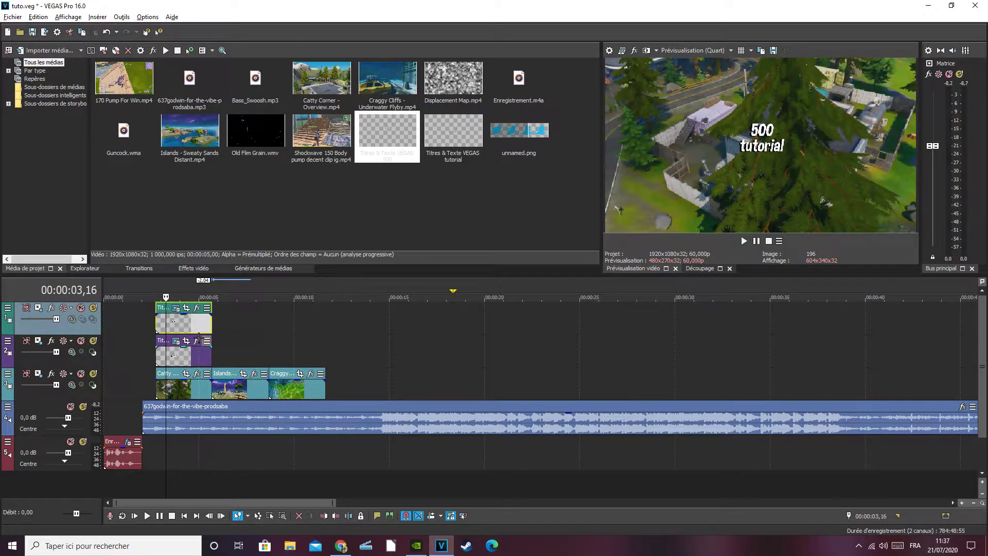
Step: Add a long fade-out to the "500" title, shorten it to about half the Catty Corner clip, and play the intro to check it
{"action": "left_click_drag", "start_coordinate": [210, 310], "coordinate": [159, 310]}
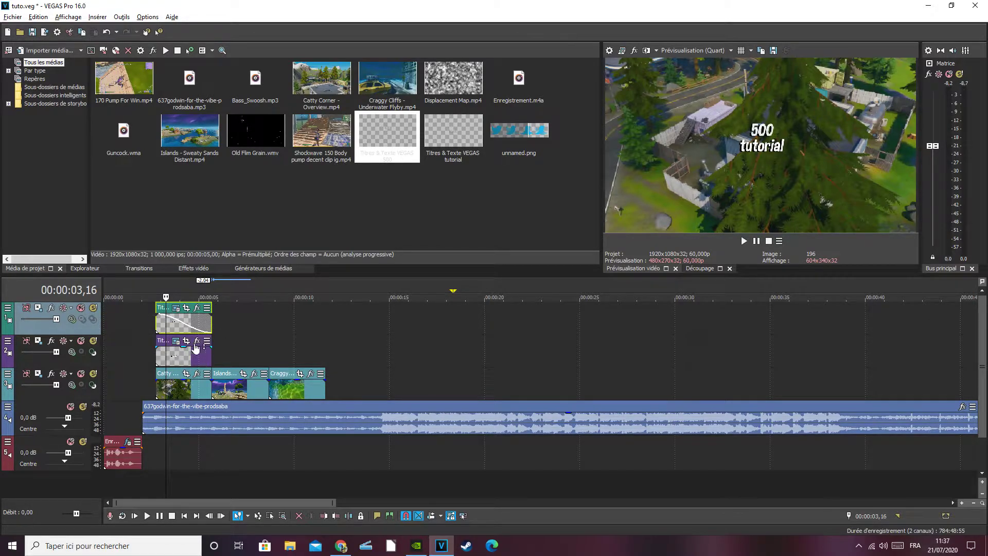
{"action": "left_click_drag", "start_coordinate": [209, 325], "coordinate": [184, 324]}
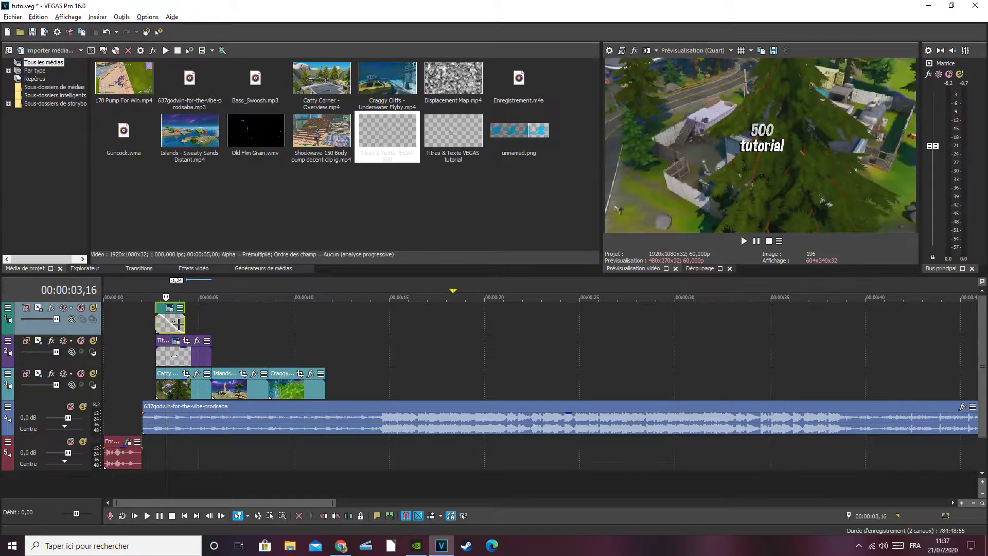
{"action": "left_click", "coordinate": [150, 322]}
{"action": "key", "text": "space"}
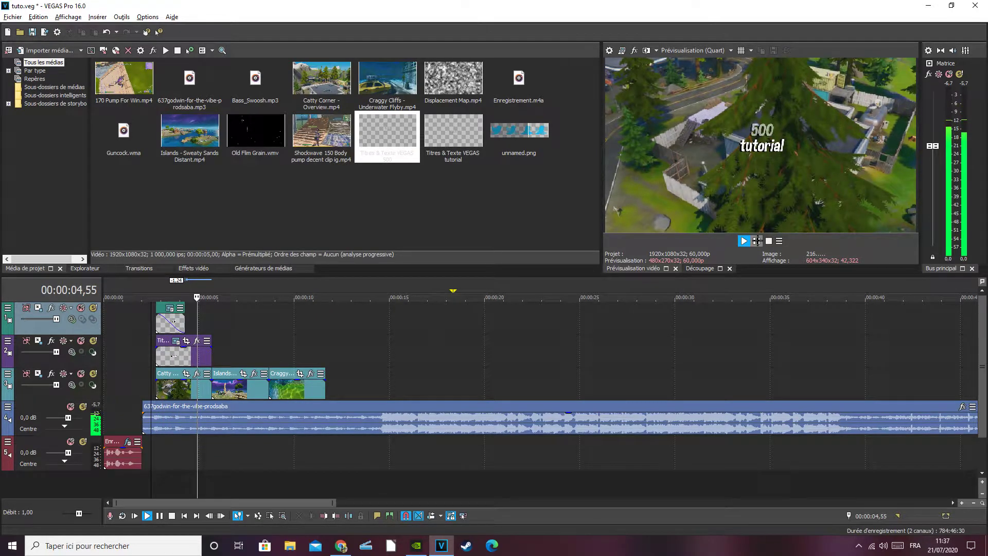
{"action": "left_click", "coordinate": [757, 240]}
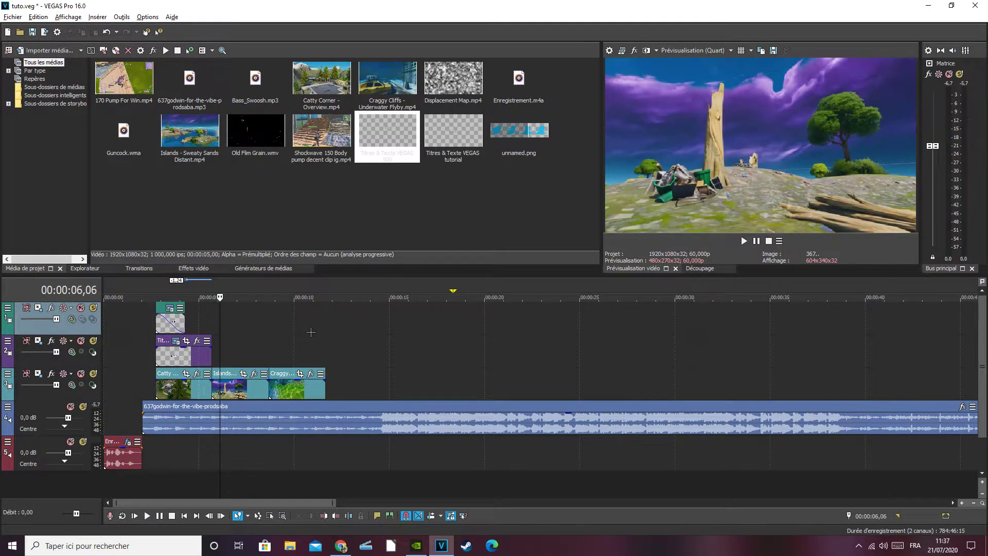
Step: Add a title with the "better intro" preset right behind the "tutorial" title on its track and set its text to "edited by"
{"action": "left_click", "coordinate": [210, 352]}
{"action": "right_click", "coordinate": [240, 352]}
{"action": "left_click", "coordinate": [266, 334]}
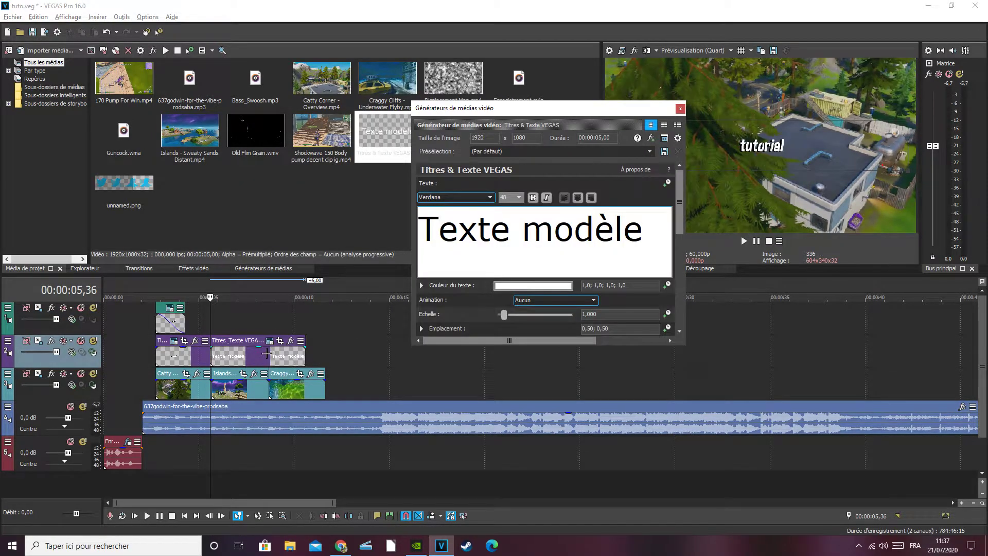
{"action": "left_click_drag", "start_coordinate": [645, 239], "coordinate": [514, 139]}
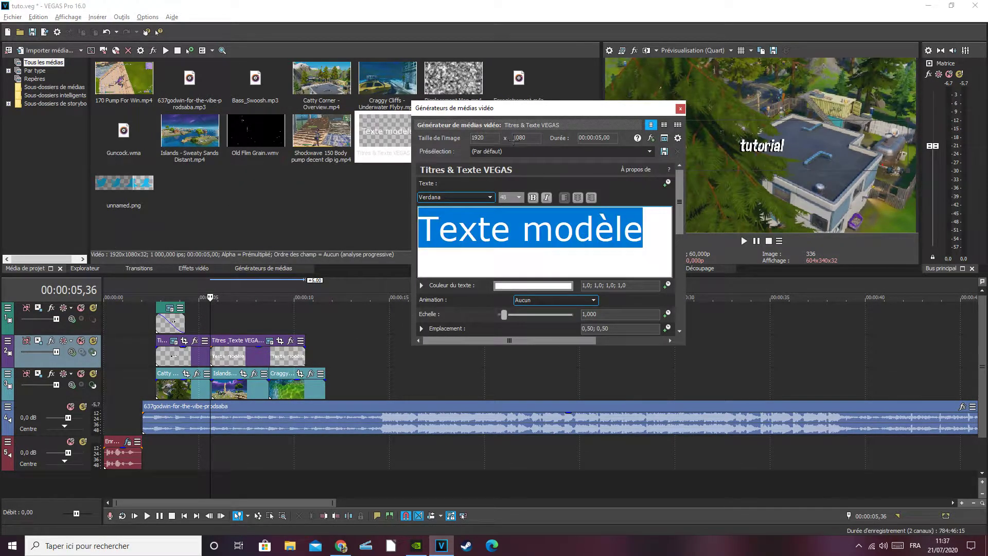
{"action": "left_click", "coordinate": [650, 151]}
{"action": "left_click", "coordinate": [495, 355]}
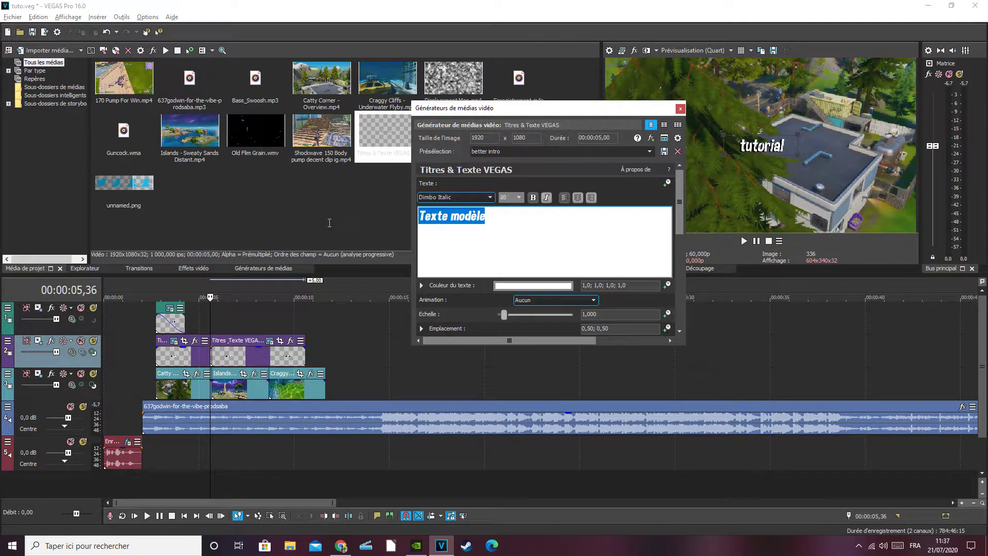
{"action": "key", "text": "BackSpace"}
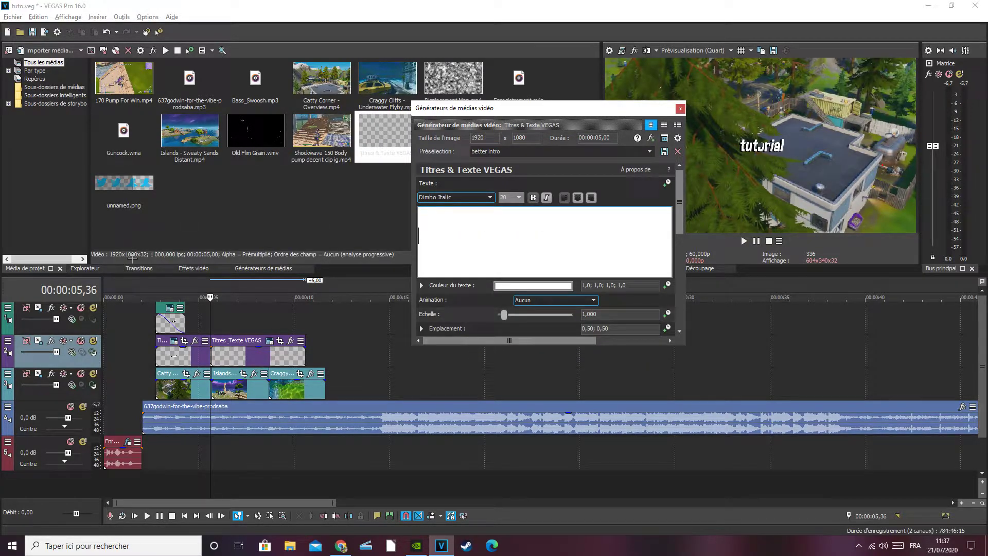
{"action": "type", "text": "edited by"}
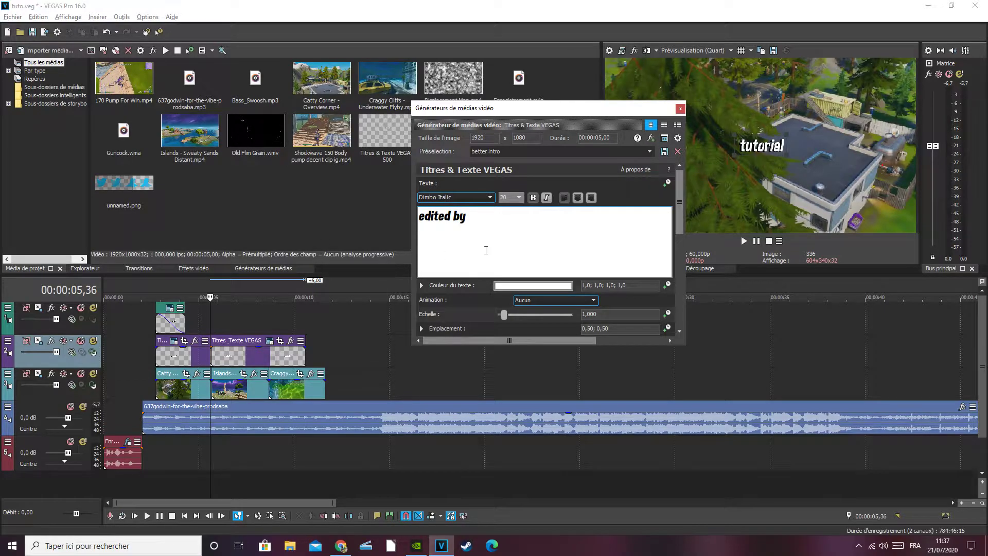
Step: Set the "edited by" text size to 30 and shift the title slightly to start with the Islands clip
{"action": "key", "text": "ctrl+a"}
{"action": "key", "text": "ctrl+c"}
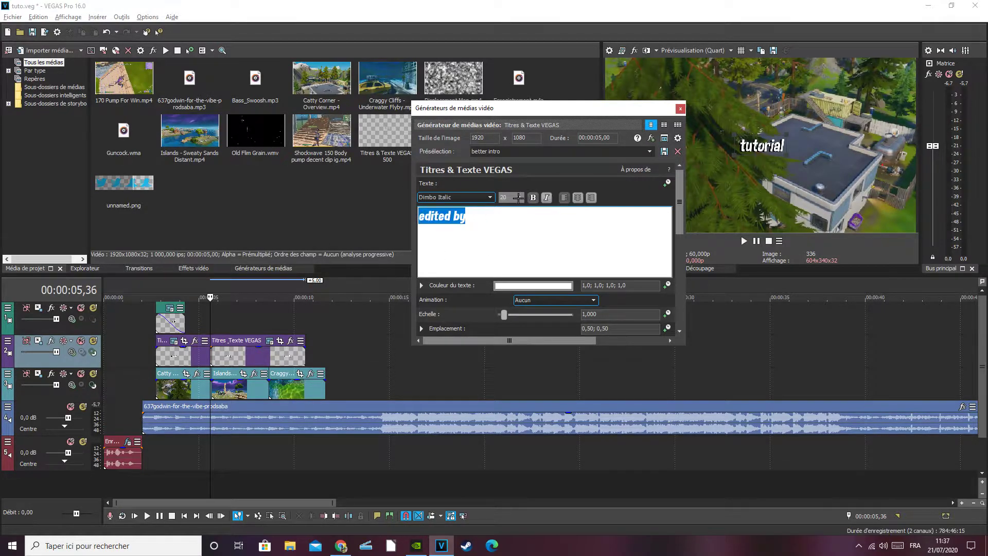
{"action": "type", "text": "30"}
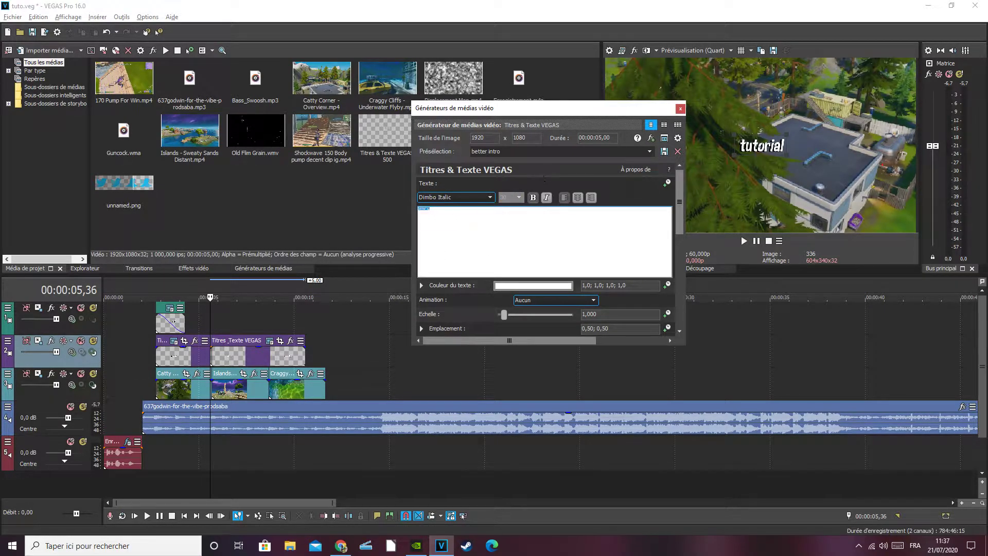
{"action": "key", "text": "Return"}
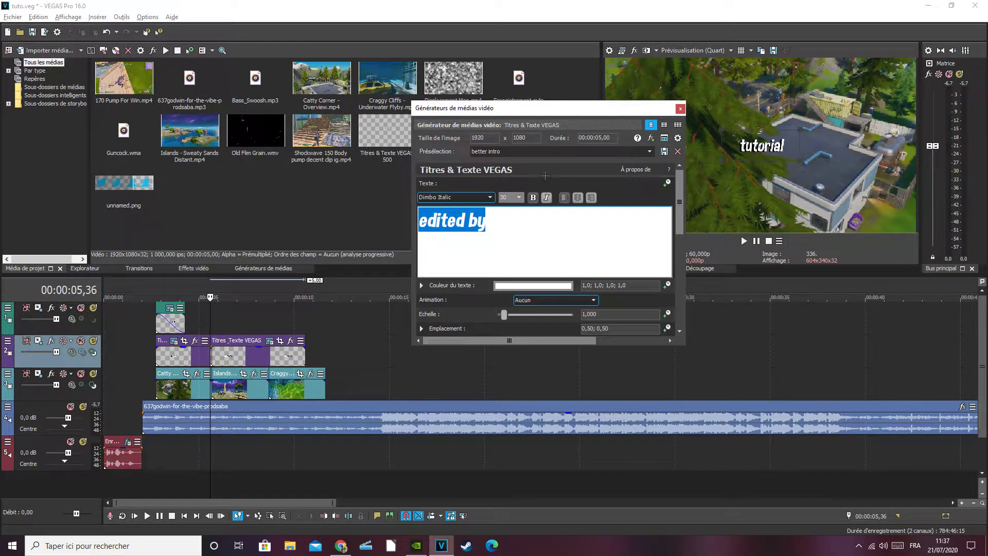
{"action": "left_click", "coordinate": [681, 108]}
{"action": "left_click_drag", "start_coordinate": [218, 344], "coordinate": [220, 344]}
Step: Add a title on the top track near the Islands clip's start, apply the "better intro" preset and clear its sample text
{"action": "left_click", "coordinate": [220, 353]}
{"action": "right_click", "coordinate": [249, 314]}
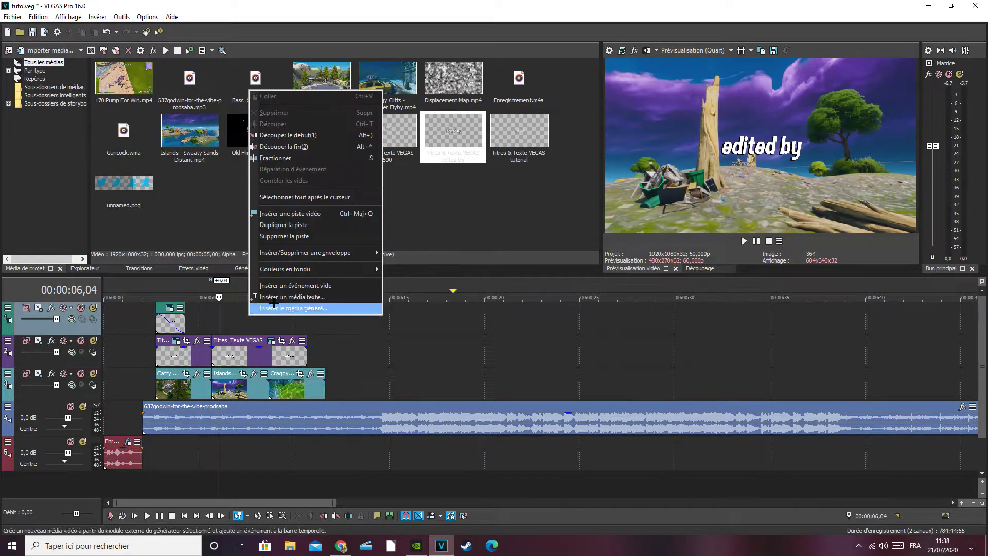
{"action": "left_click", "coordinate": [278, 292]}
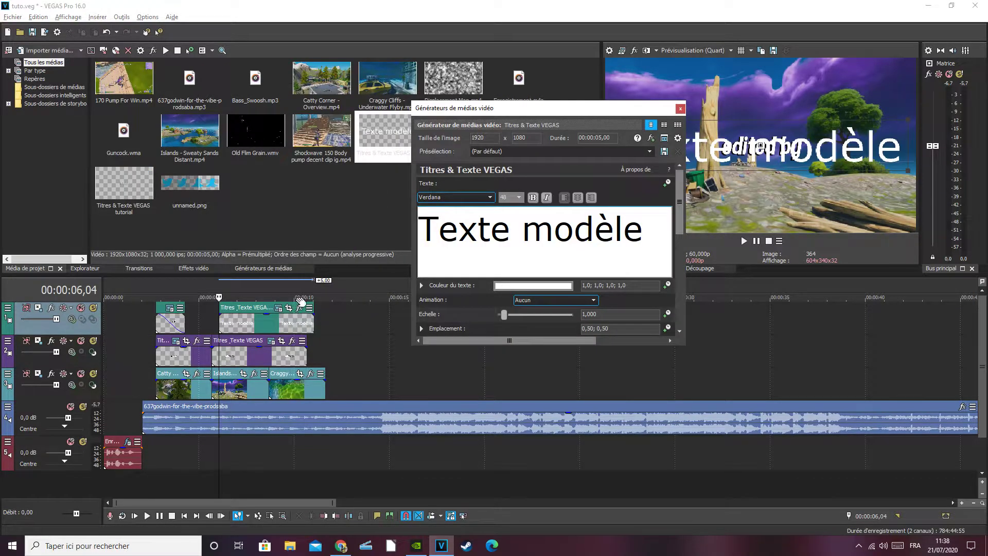
{"action": "left_click", "coordinate": [649, 151]}
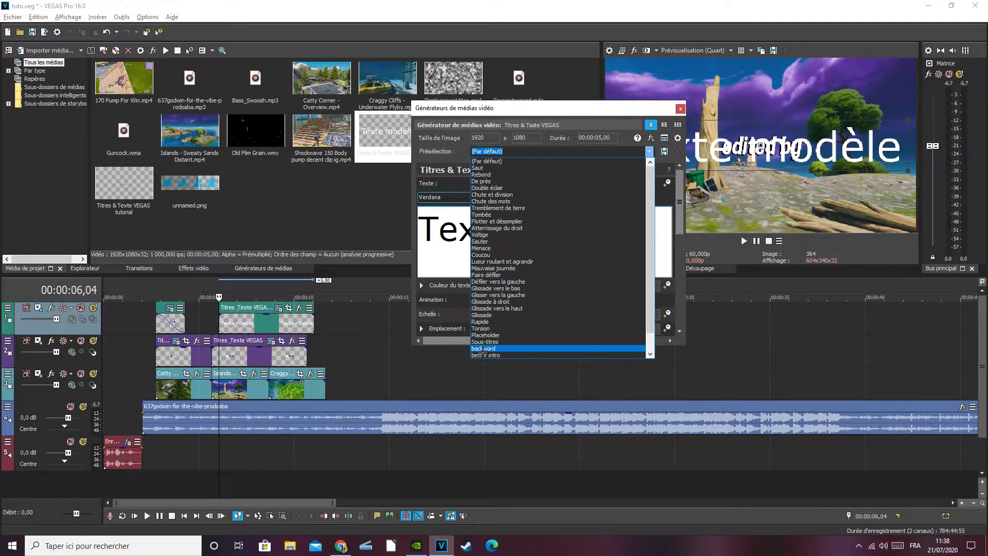
{"action": "left_click", "coordinate": [515, 352]}
{"action": "key", "text": "ctrl+a"}
{"action": "key", "text": "ctrl+v"}
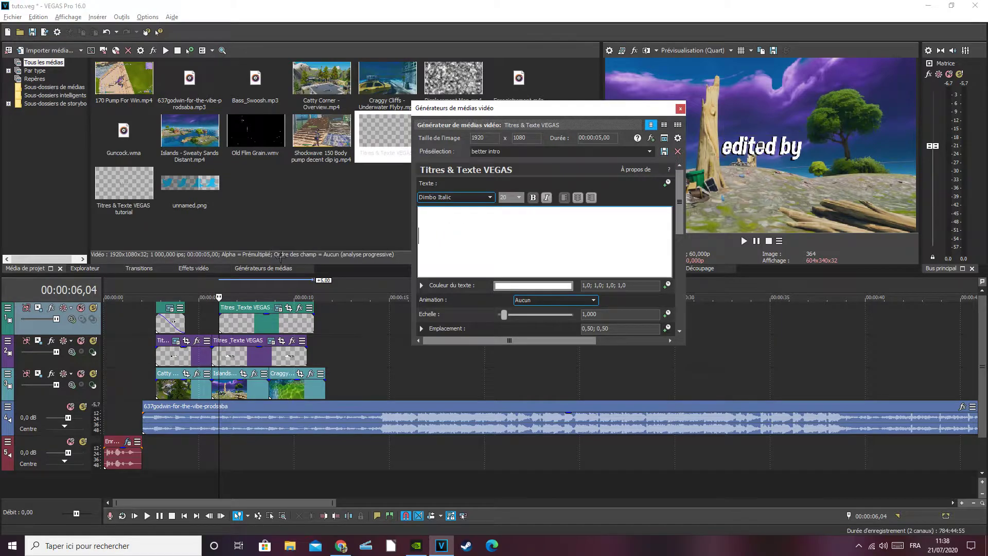
Step: Copy an "@" sign from the Chrome browser, set the new title's text to the creator's Twitter handle, and place it below "edited by" at 0,50; 0,29
{"action": "left_click", "coordinate": [341, 546]}
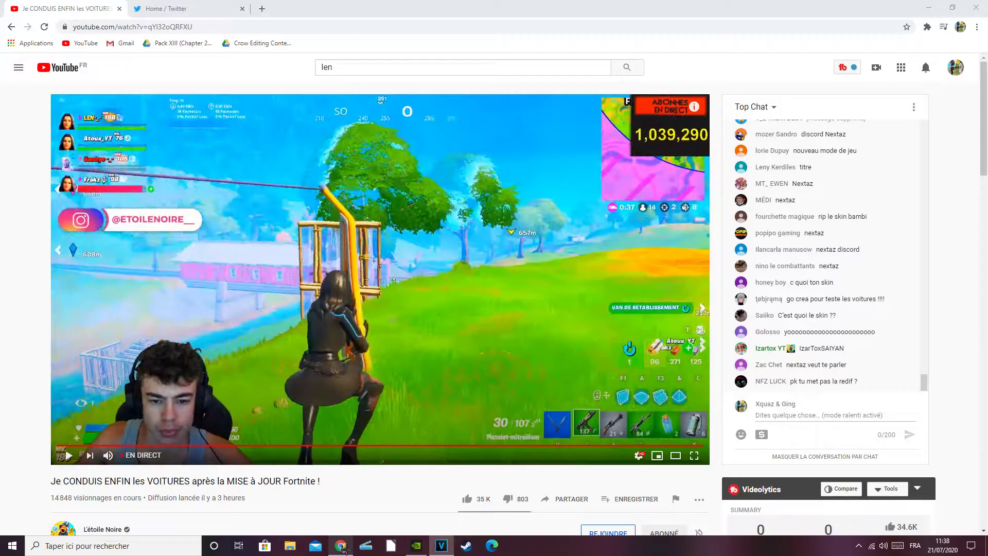
{"action": "left_click", "coordinate": [262, 8]}
{"action": "type", "text": "@"}
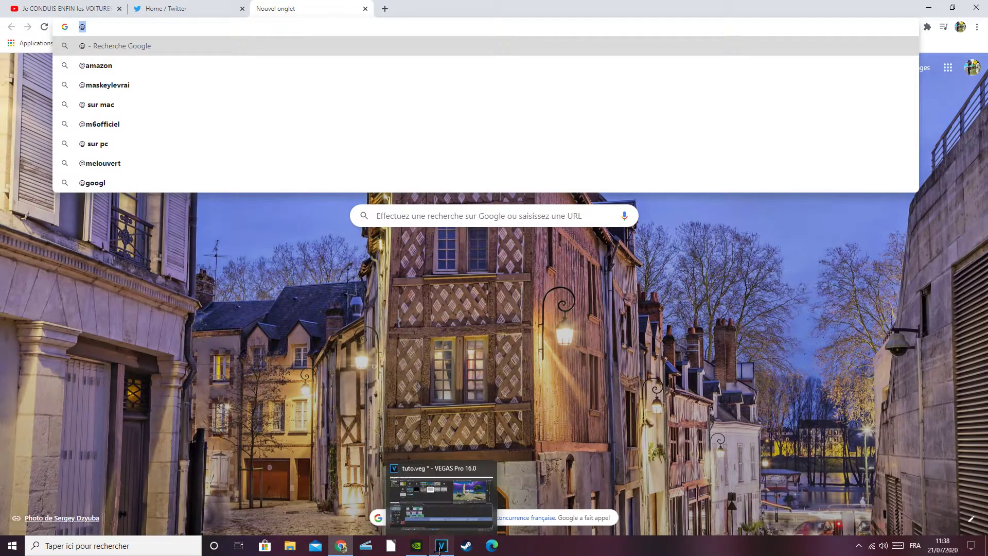
{"action": "left_click", "coordinate": [441, 546]}
{"action": "type", "text": "@"}
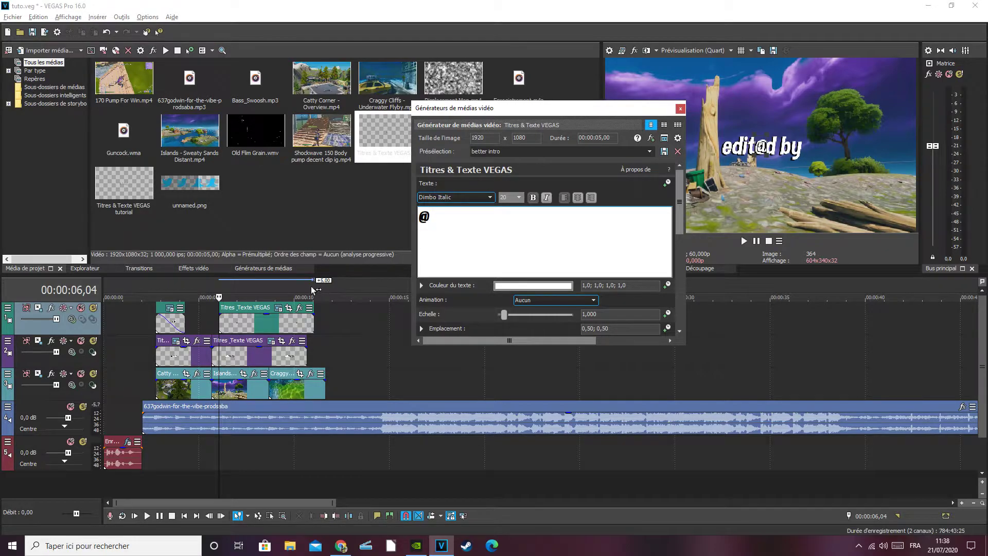
{"action": "type", "text": "Xquaz"}
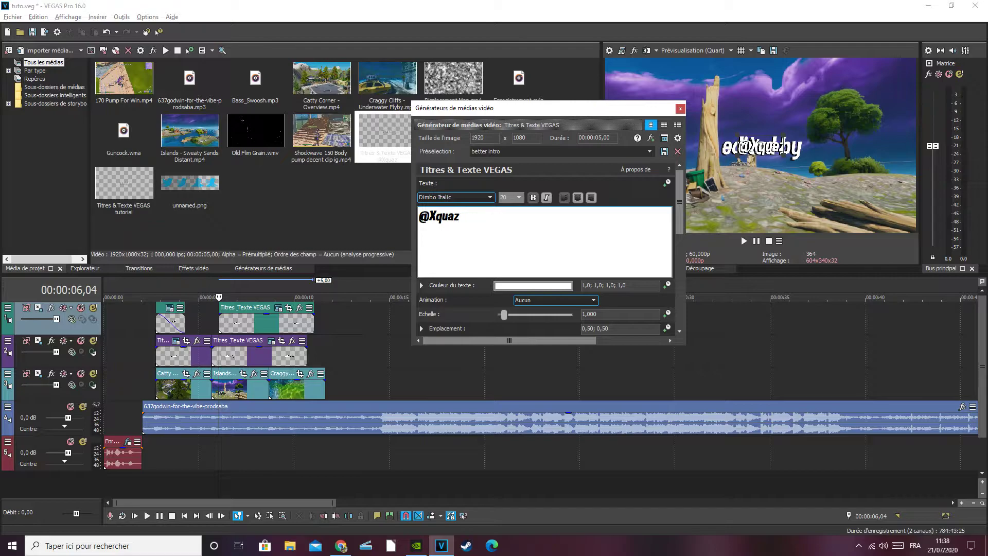
{"action": "type", "text": "EU_"}
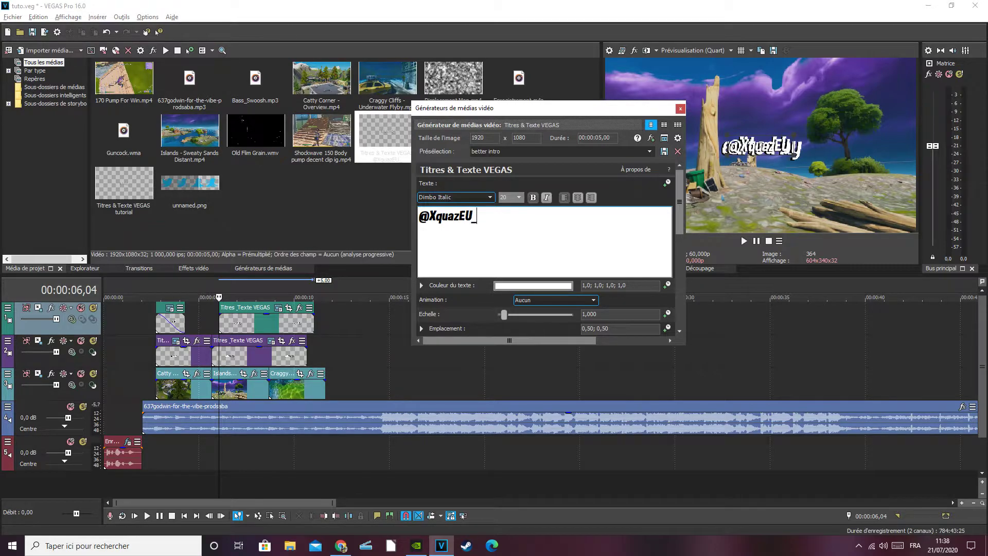
{"action": "left_click_drag", "start_coordinate": [755, 155], "coordinate": [755, 190]}
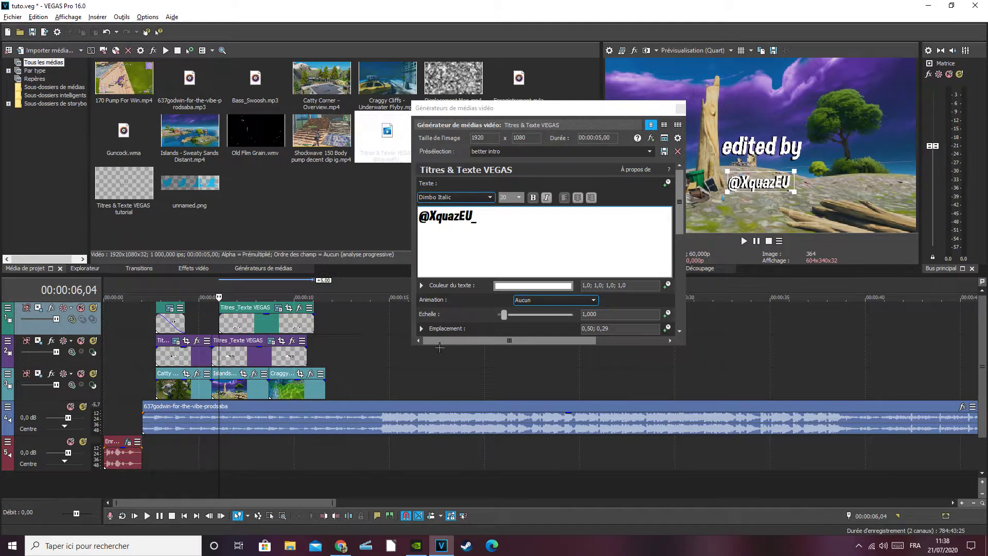
{"action": "left_click", "coordinate": [281, 341]}
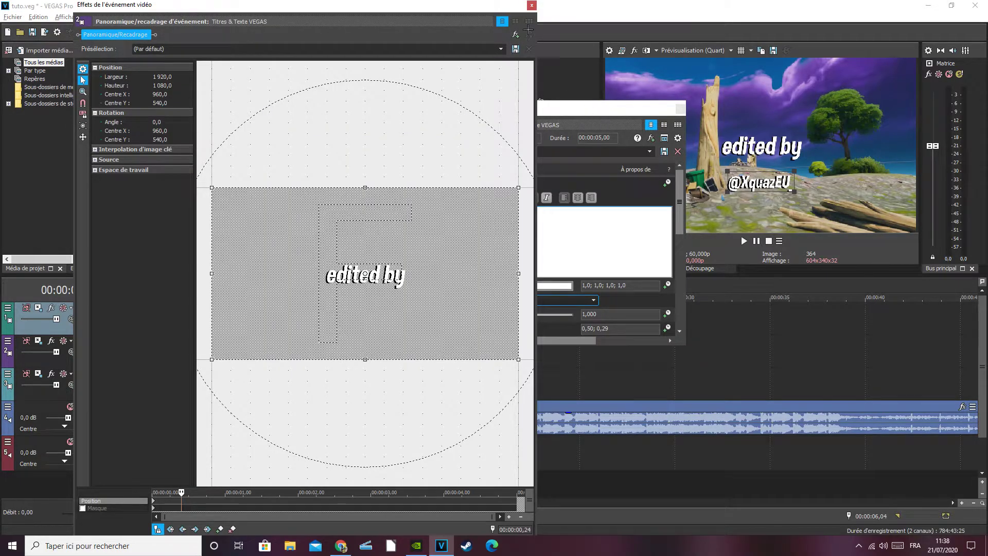
{"action": "left_click", "coordinate": [766, 139]}
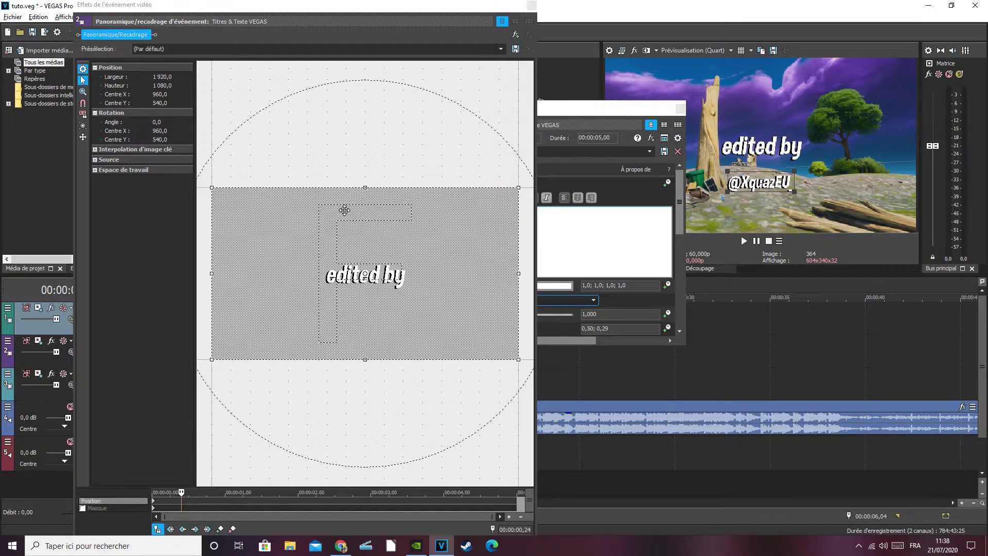
{"action": "left_click", "coordinate": [531, 6]}
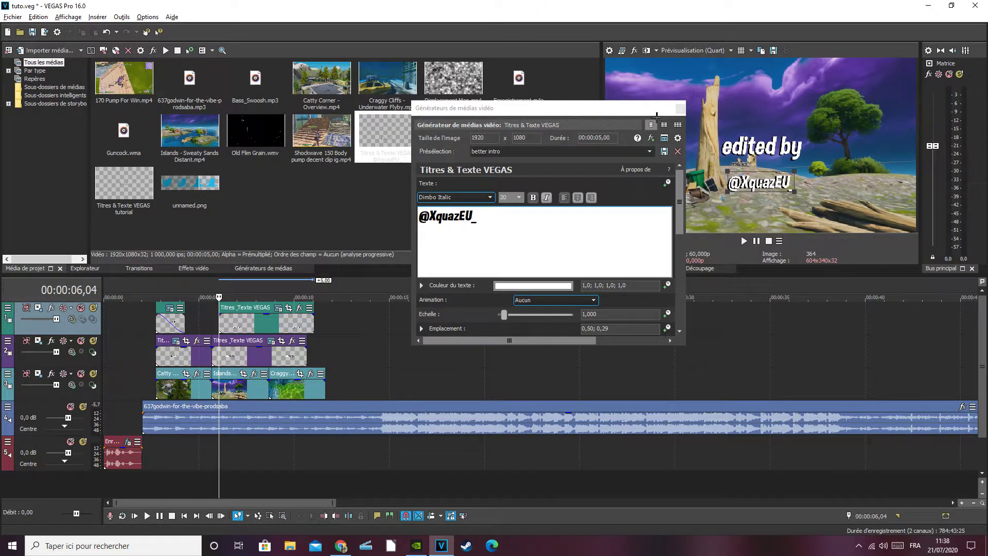
Step: Move the "edited by" text higher in the frame, to 0,50; 0,62
{"action": "left_click", "coordinate": [681, 108]}
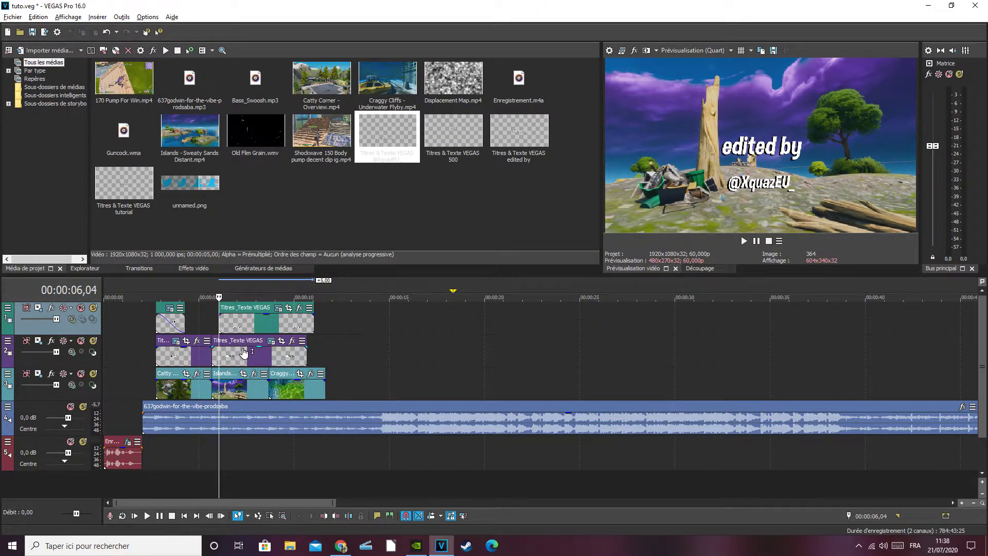
{"action": "left_click", "coordinate": [281, 351]}
{"action": "right_click", "coordinate": [280, 351]}
{"action": "left_click", "coordinate": [352, 204]}
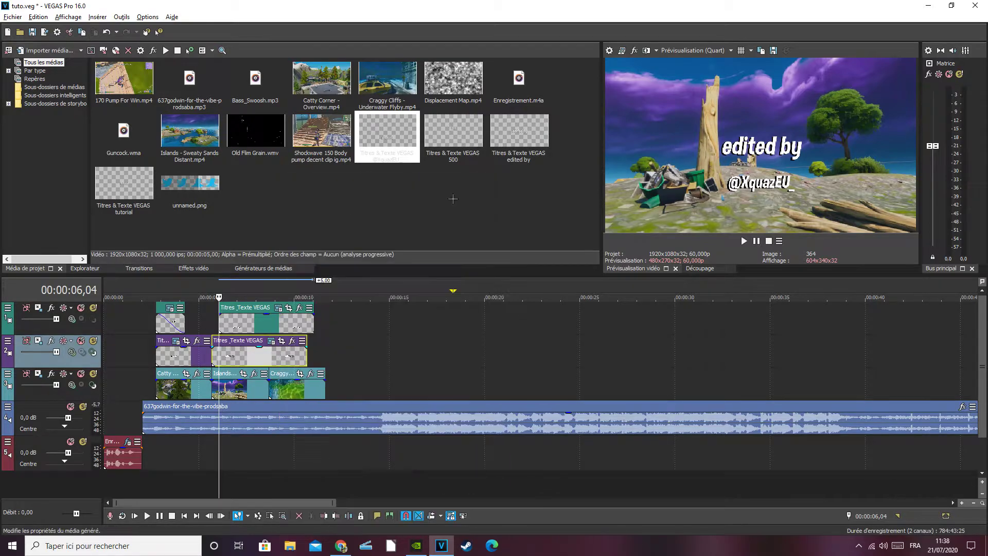
{"action": "left_click_drag", "start_coordinate": [751, 158], "coordinate": [756, 125]}
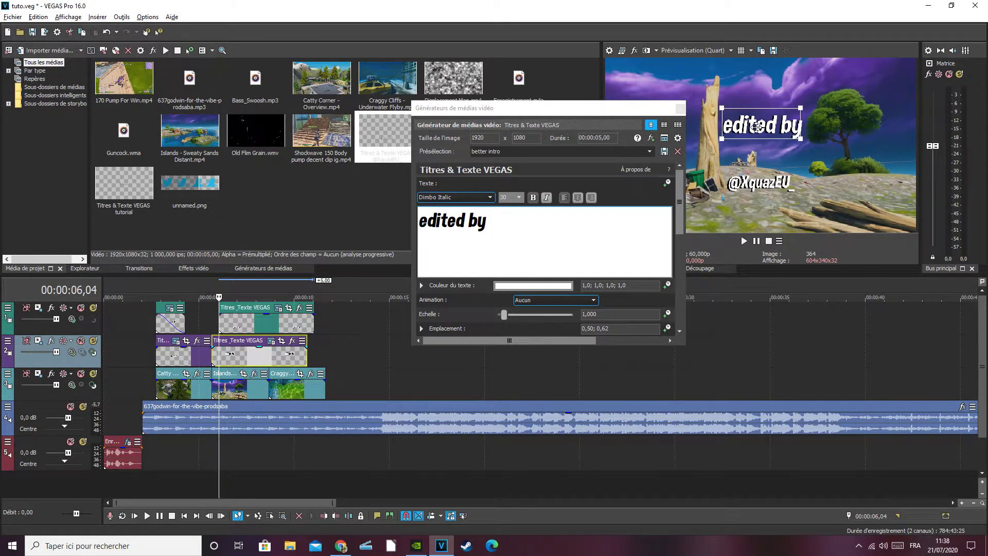
{"action": "left_click", "coordinate": [680, 108]}
Step: Shift the handle title to start with the Islands clip and trim both it and the "edited by" title to that clip's end
{"action": "left_click_drag", "start_coordinate": [279, 316], "coordinate": [272, 315]}
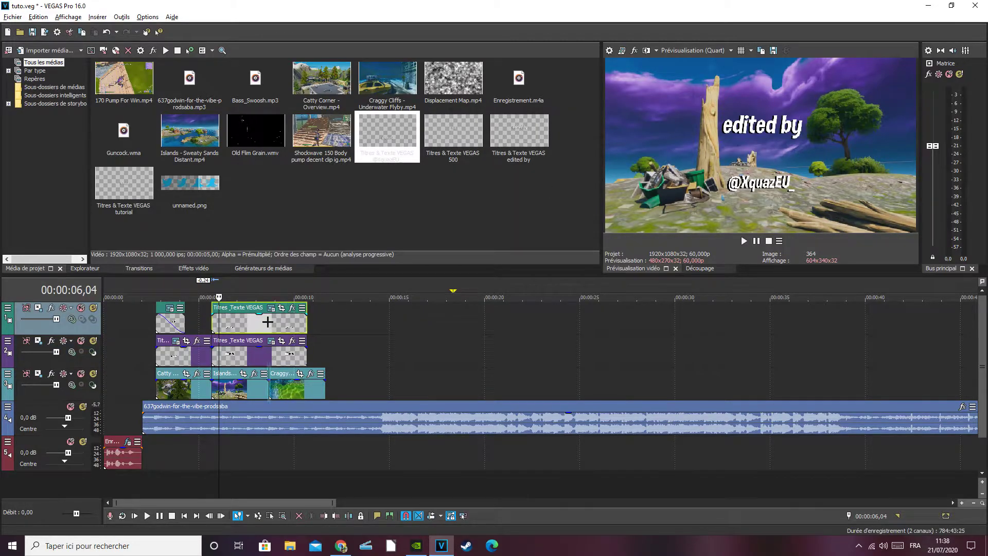
{"action": "left_click", "coordinate": [269, 323]}
{"action": "right_click", "coordinate": [278, 325]}
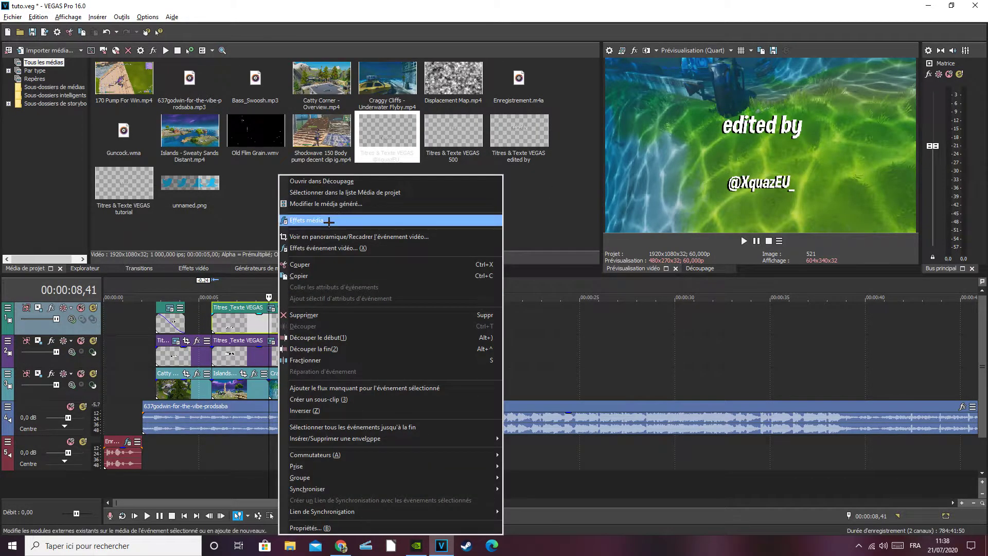
{"action": "left_click", "coordinate": [643, 546]}
{"action": "left_click_drag", "start_coordinate": [309, 322], "coordinate": [268, 323]}
{"action": "left_click_drag", "start_coordinate": [306, 354], "coordinate": [267, 354]}
Step: Reposition the handle text directly beneath "edited by", slightly off-centre at 0,54; 0,49
{"action": "right_click", "coordinate": [251, 327]}
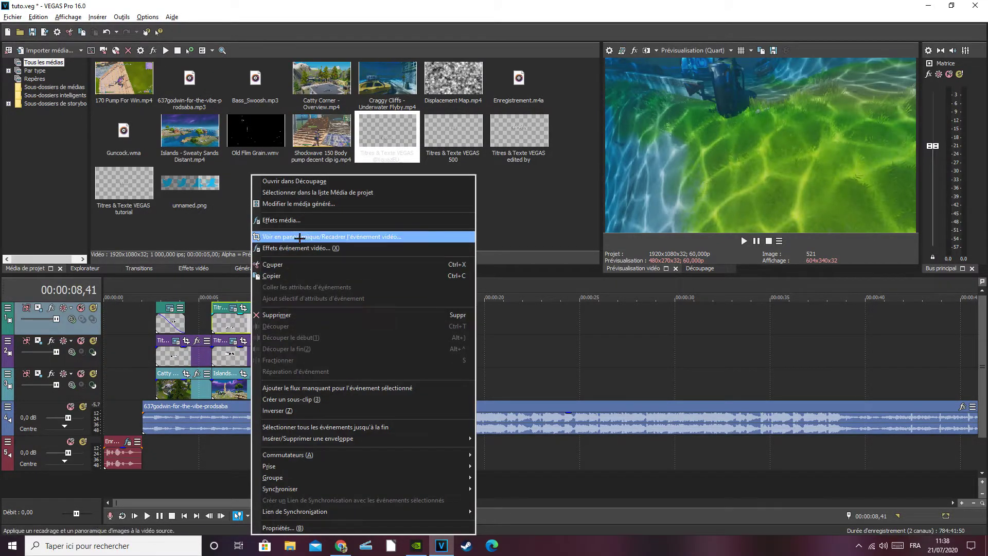
{"action": "left_click", "coordinate": [298, 204]}
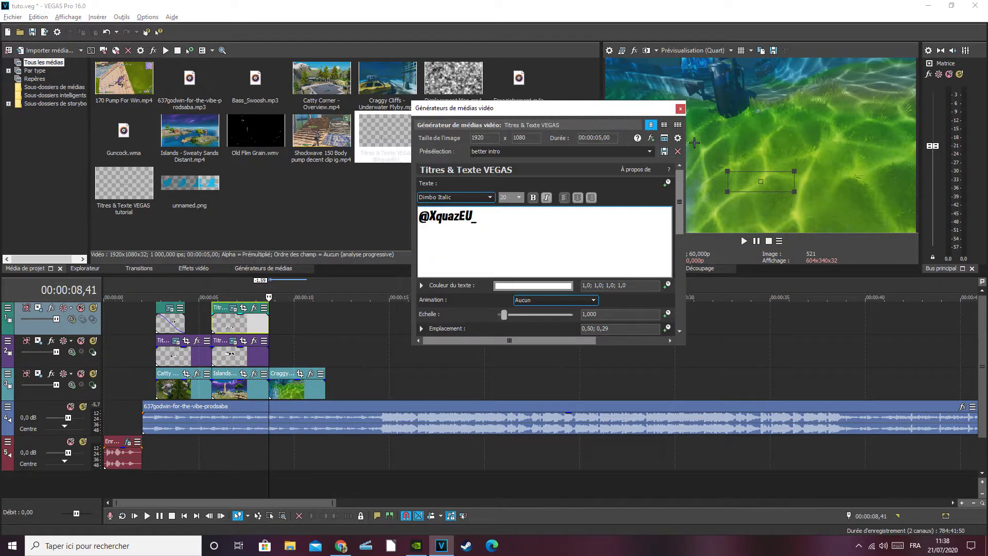
{"action": "left_click", "coordinate": [240, 325]}
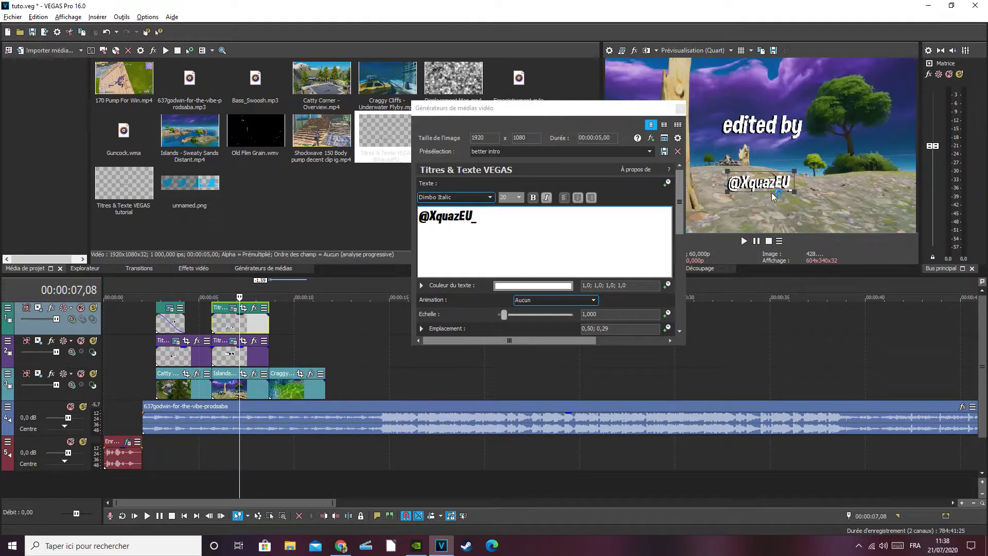
{"action": "left_click_drag", "start_coordinate": [757, 183], "coordinate": [768, 150]}
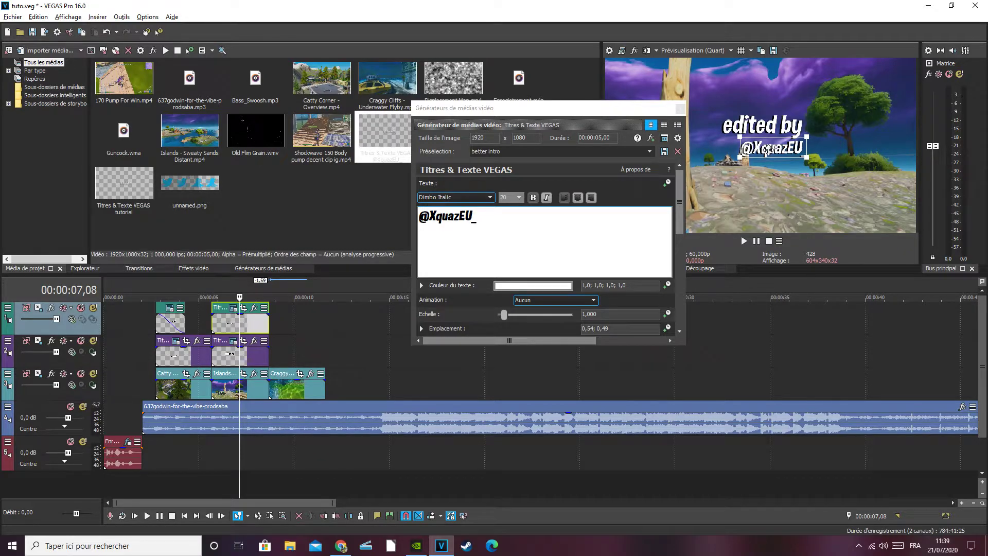
{"action": "left_click", "coordinate": [680, 109]}
Step: Insert a new video track above the title tracks
{"action": "right_click", "coordinate": [10, 483]}
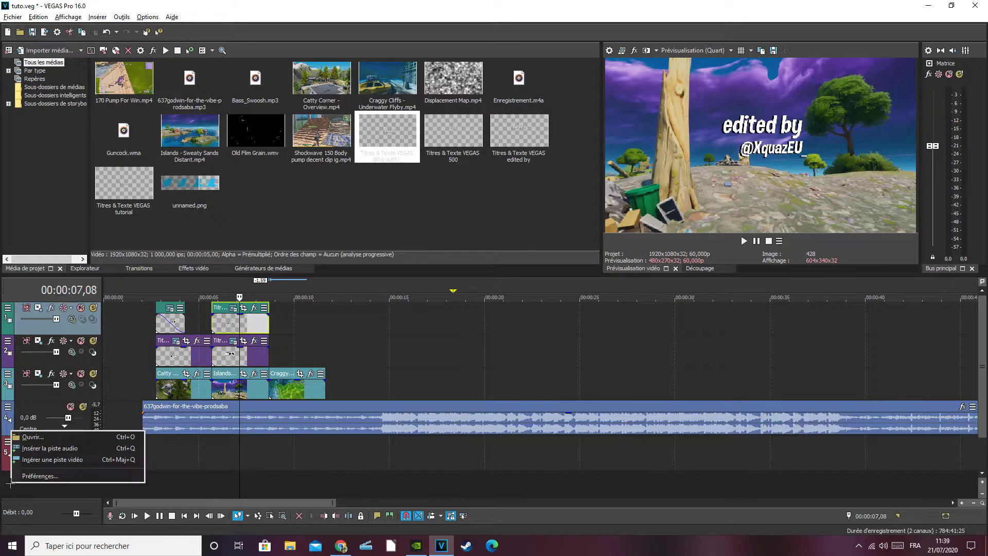
{"action": "left_click", "coordinate": [46, 457]}
{"action": "right_click", "coordinate": [225, 327]}
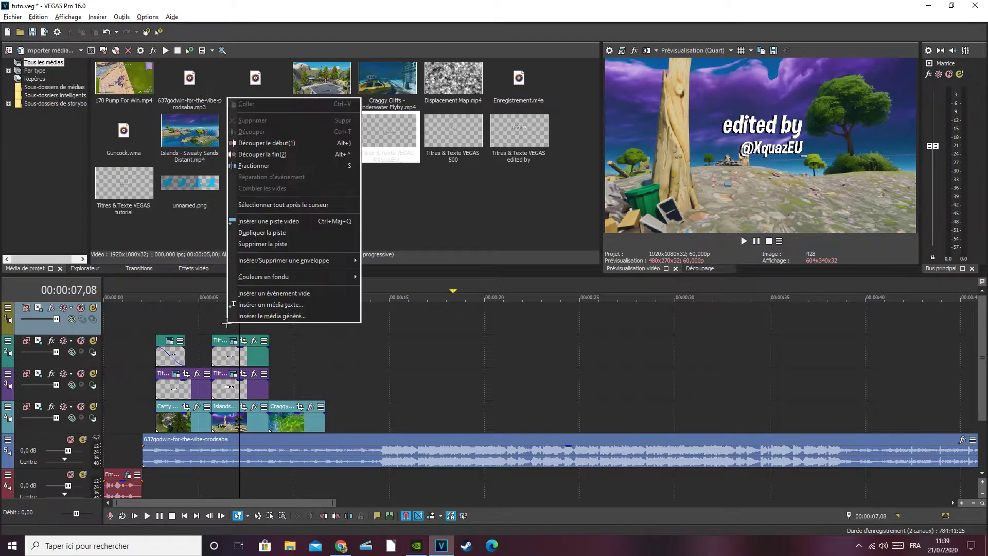
{"action": "left_click", "coordinate": [252, 304]}
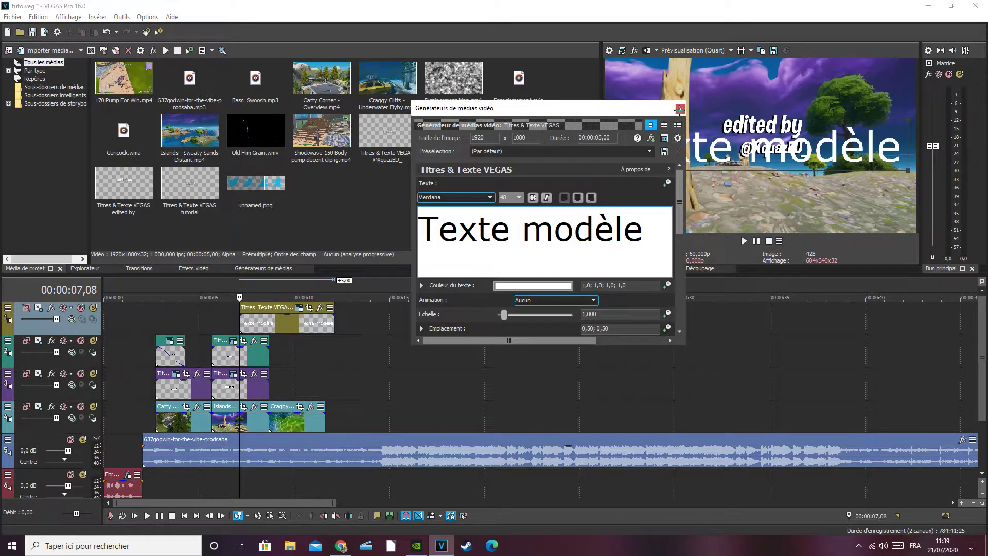
{"action": "left_click", "coordinate": [681, 108]}
{"action": "right_click", "coordinate": [259, 321]}
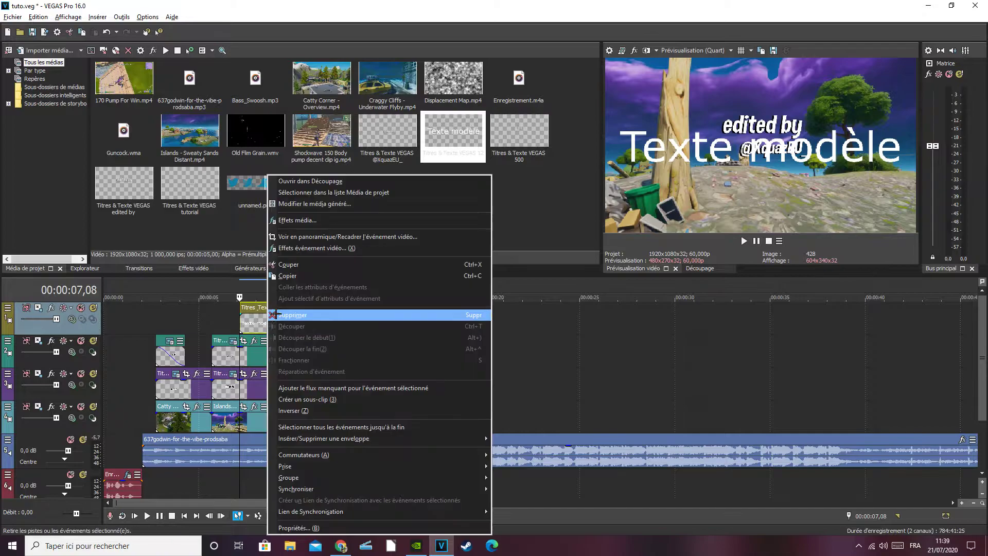
{"action": "left_click", "coordinate": [302, 315]}
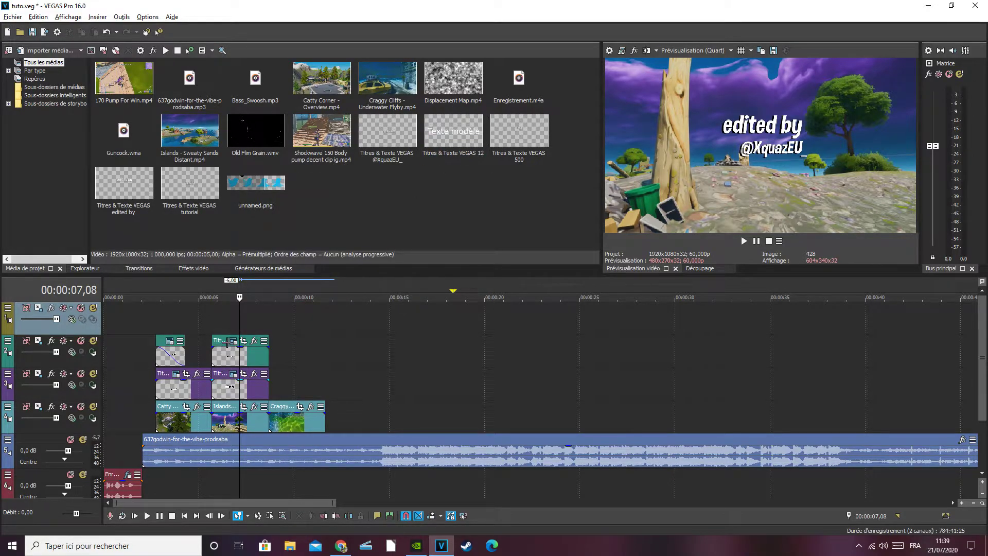
Step: Place unnamed.png on the empty top track at the Islands clip's start and extend it to that clip's end
{"action": "left_click_drag", "start_coordinate": [252, 181], "coordinate": [215, 316]}
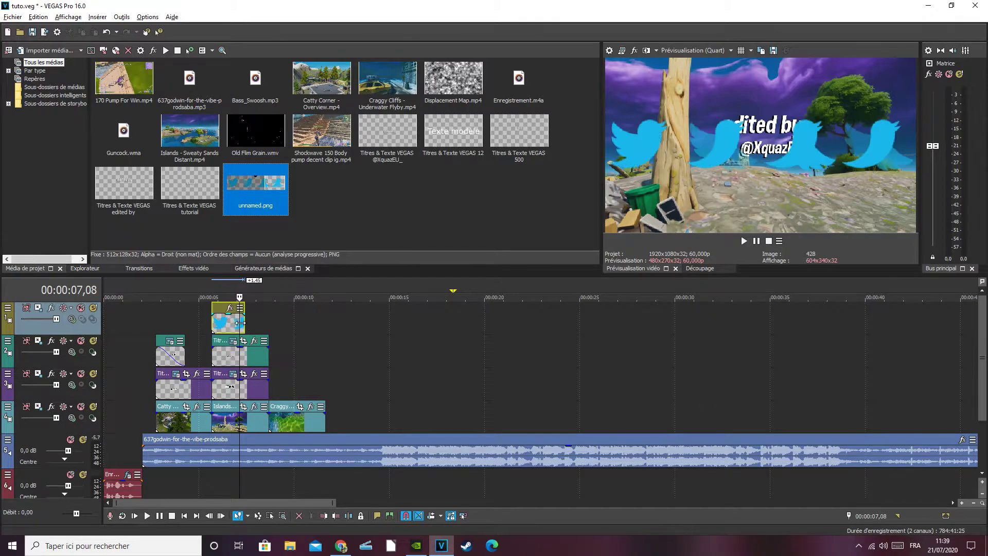
{"action": "left_click", "coordinate": [211, 325]}
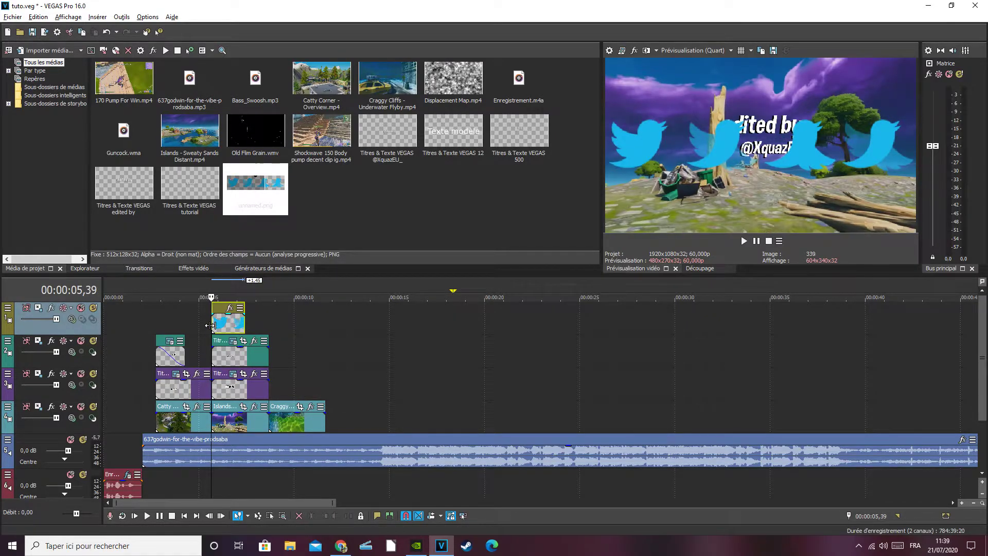
{"action": "left_click_drag", "start_coordinate": [244, 324], "coordinate": [268, 326]}
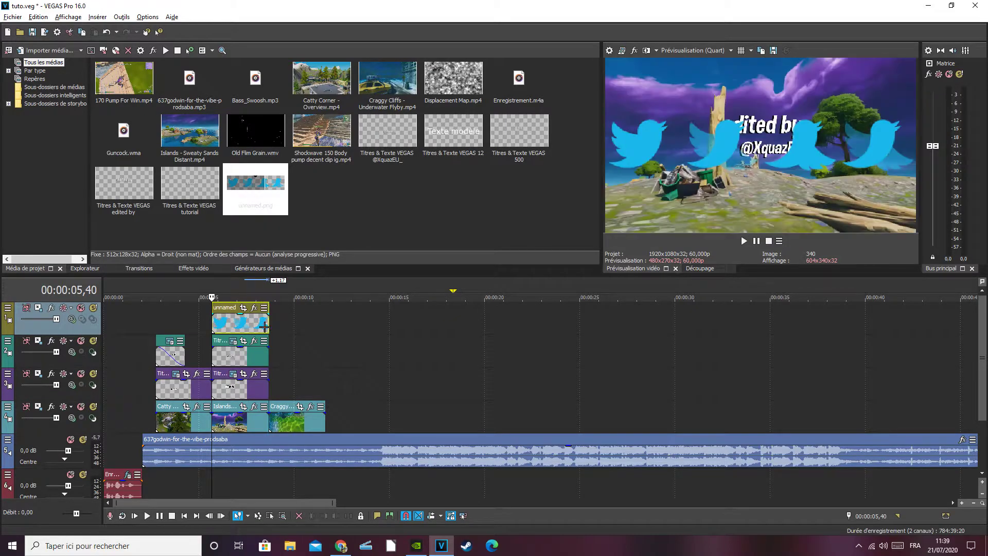
Step: Mask unnamed.png with a rectangle around its first Twitter bird so the other three birds are cut out
{"action": "left_click", "coordinate": [243, 308]}
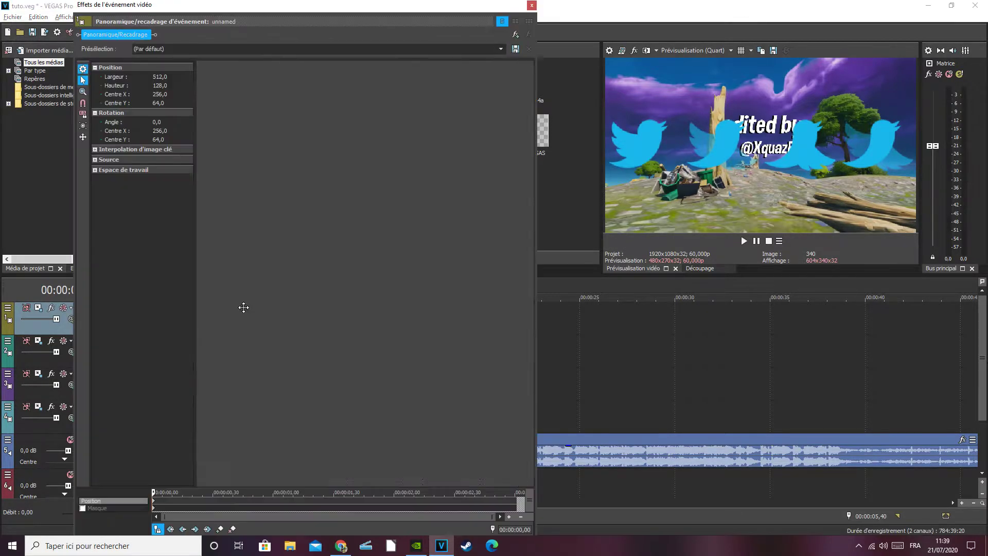
{"action": "left_click", "coordinate": [93, 509]}
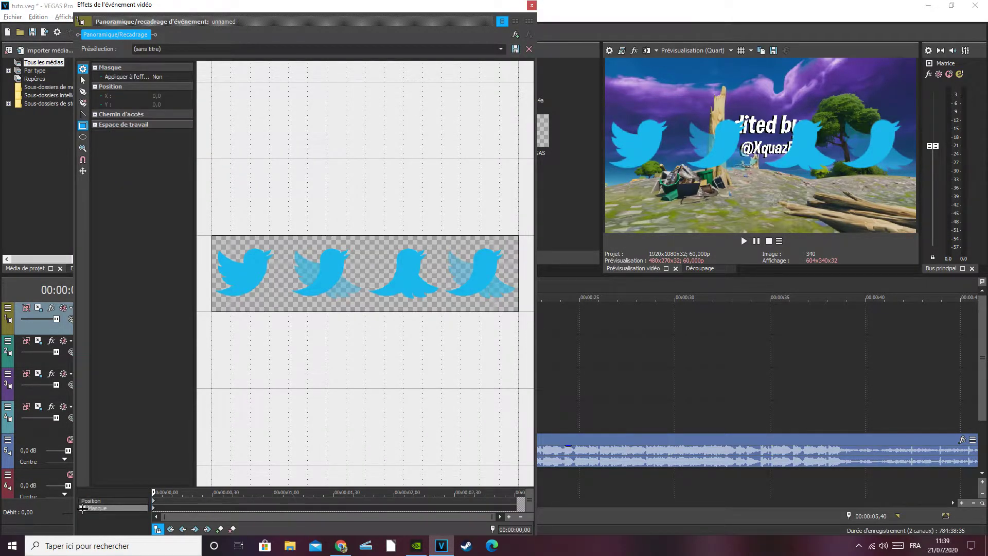
{"action": "left_click_drag", "start_coordinate": [211, 234], "coordinate": [282, 311]}
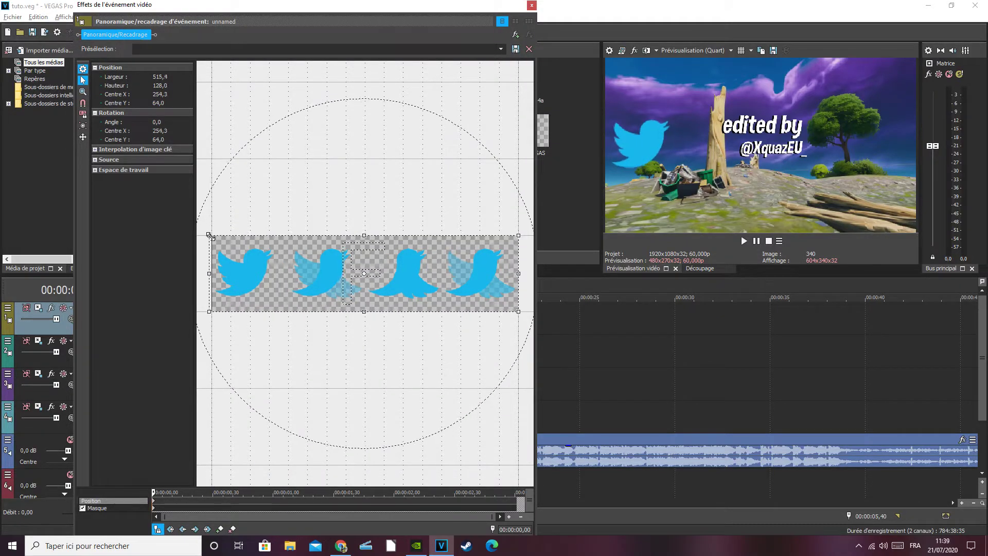
Step: Scale the Twitter bird down and place it just before the handle, using a crop frame about 1279 by 701 centred at 182; 52
{"action": "left_click_drag", "start_coordinate": [212, 236], "coordinate": [1, 1]}
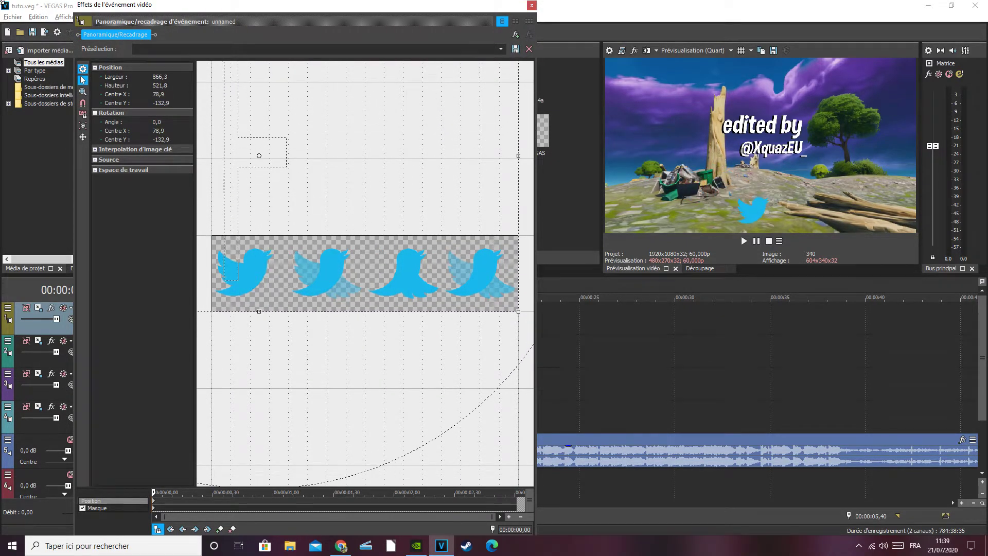
{"action": "left_click_drag", "start_coordinate": [327, 141], "coordinate": [550, 232]}
{"action": "left_click_drag", "start_coordinate": [279, 142], "coordinate": [86, 62]}
{"action": "left_click_drag", "start_coordinate": [354, 174], "coordinate": [507, 218]}
{"action": "left_click_drag", "start_coordinate": [242, 110], "coordinate": [192, 86]}
{"action": "left_click_drag", "start_coordinate": [411, 173], "coordinate": [165, 149]}
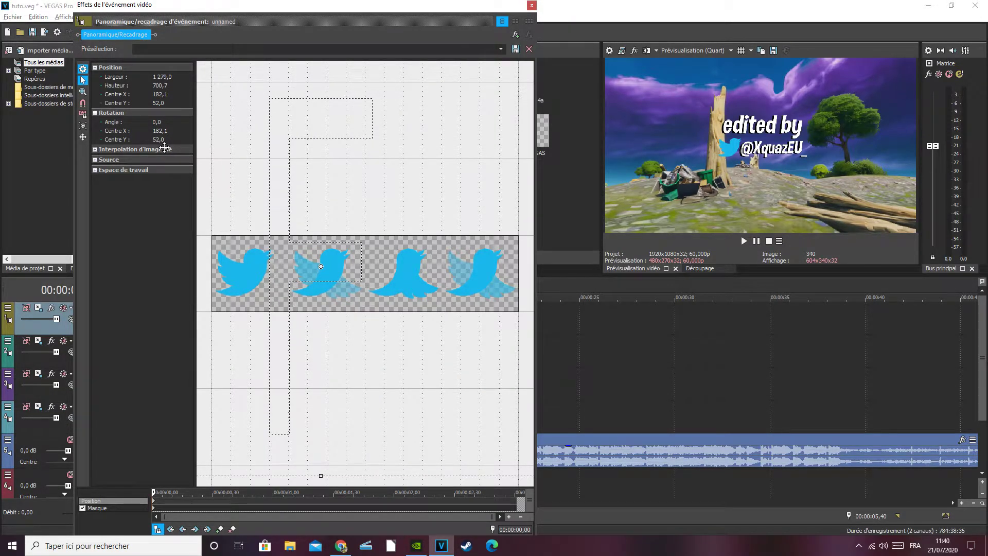
Step: Add an "enjoy!" text title with the better intro preset on track 3 and fit it to the Craggy clip's start and end
{"action": "left_click", "coordinate": [530, 5]}
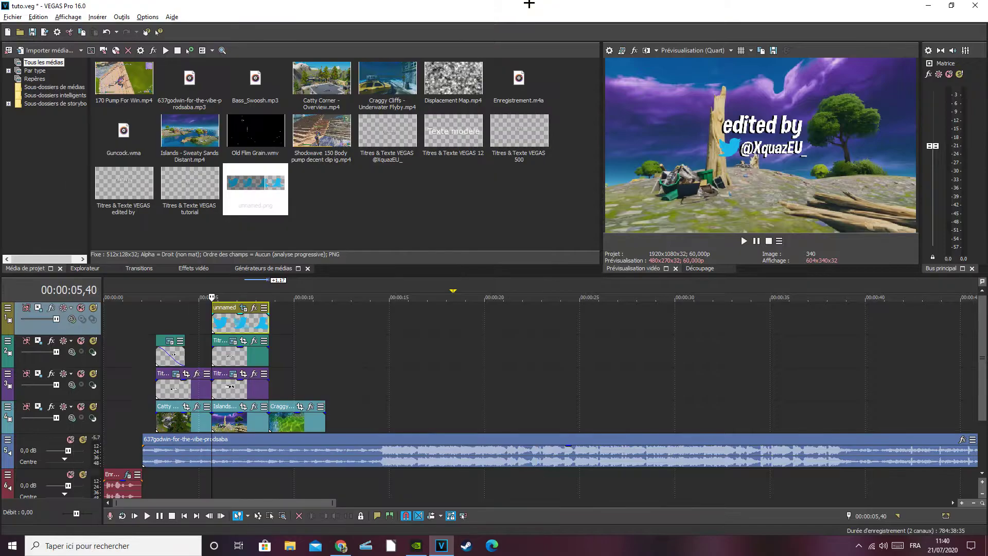
{"action": "left_click", "coordinate": [286, 381]}
{"action": "right_click", "coordinate": [291, 384]}
{"action": "left_click", "coordinate": [314, 367]}
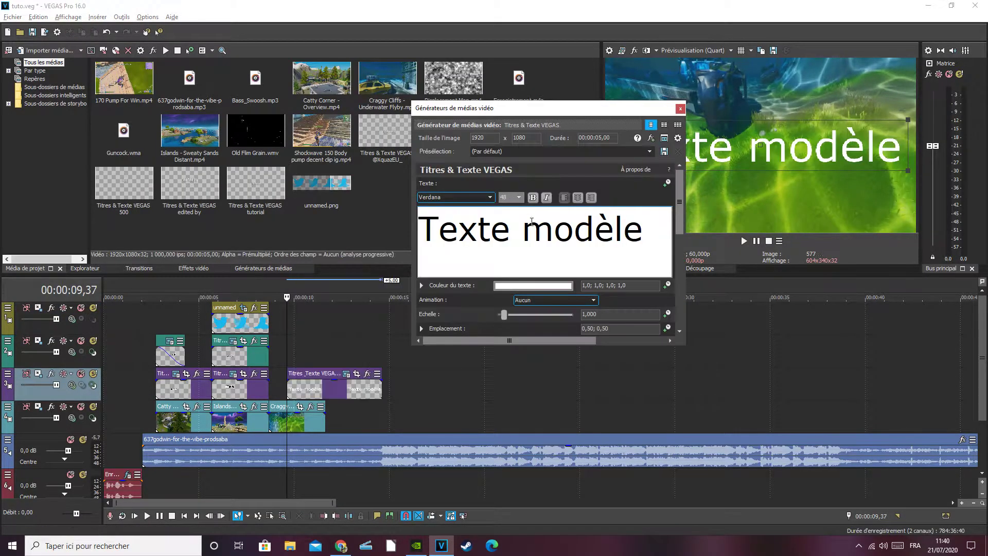
{"action": "left_click_drag", "start_coordinate": [650, 245], "coordinate": [521, 242]}
{"action": "left_click", "coordinate": [650, 152]}
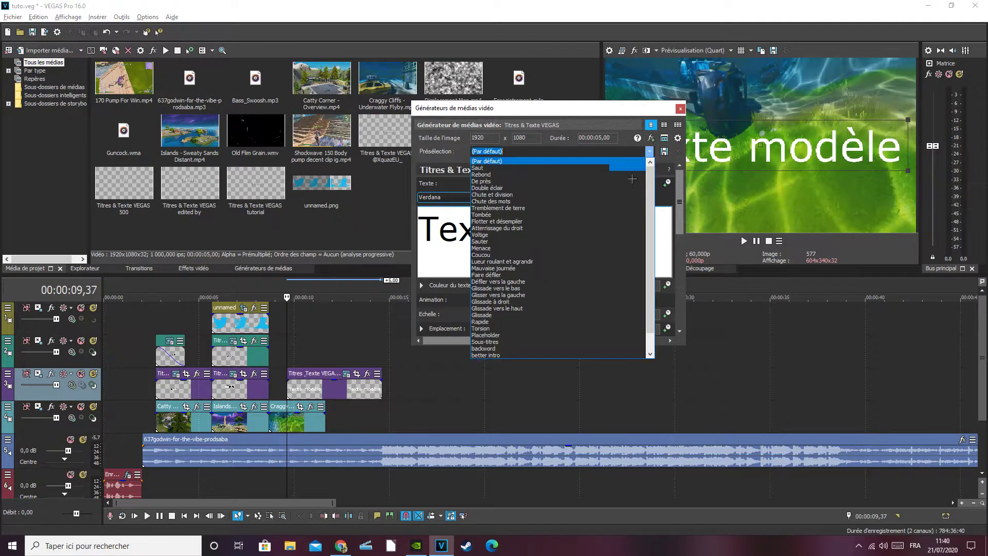
{"action": "left_click", "coordinate": [509, 356]}
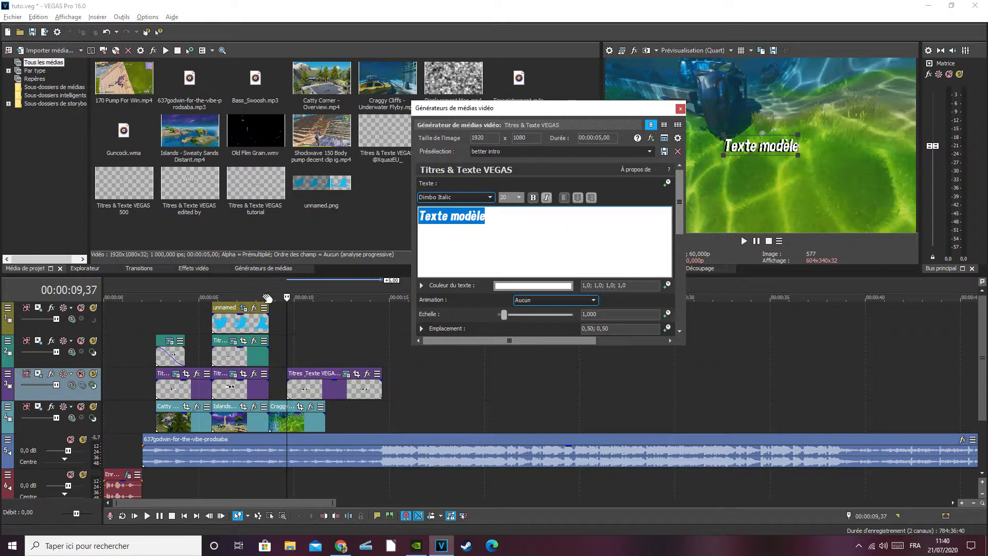
{"action": "type", "text": "enjoy!"}
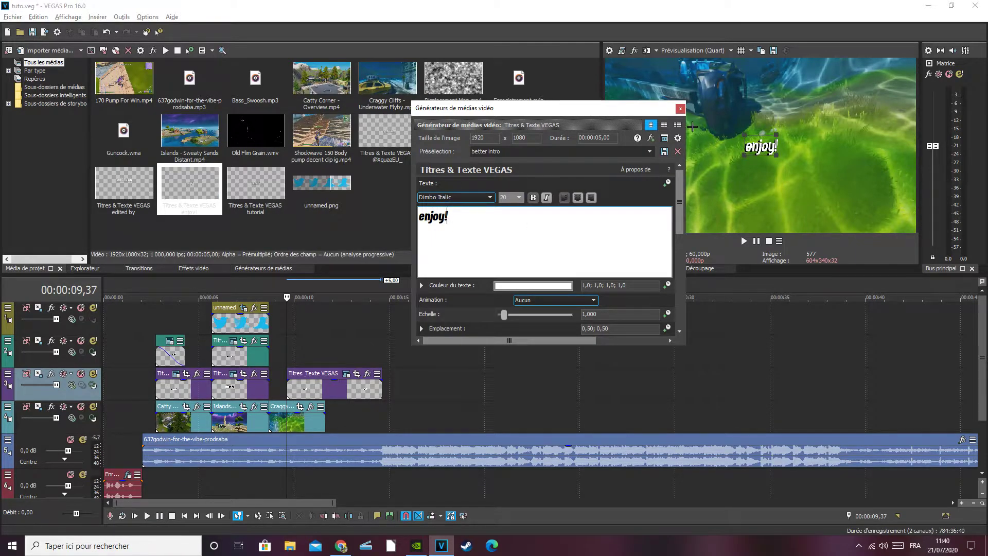
{"action": "left_click", "coordinate": [680, 110]}
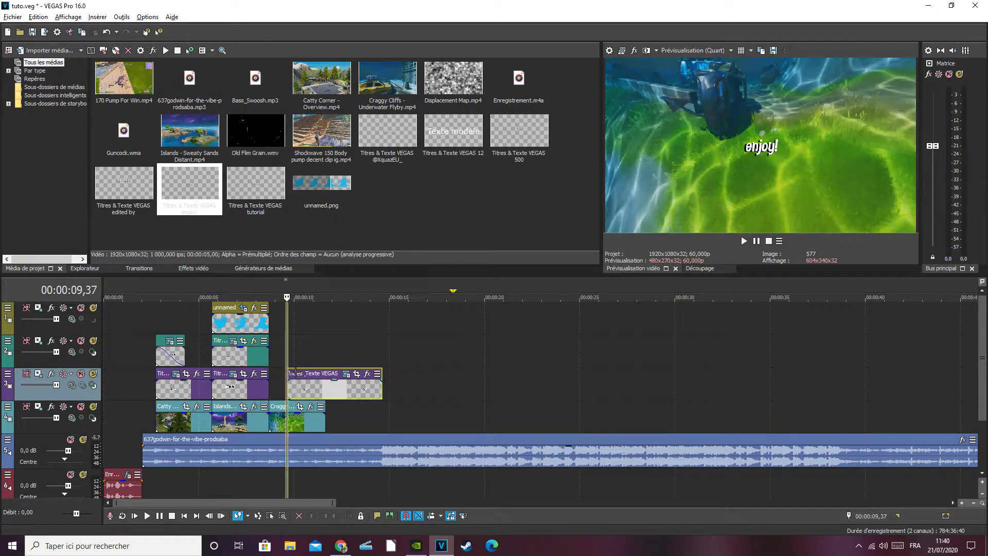
{"action": "left_click_drag", "start_coordinate": [359, 386], "coordinate": [303, 370]}
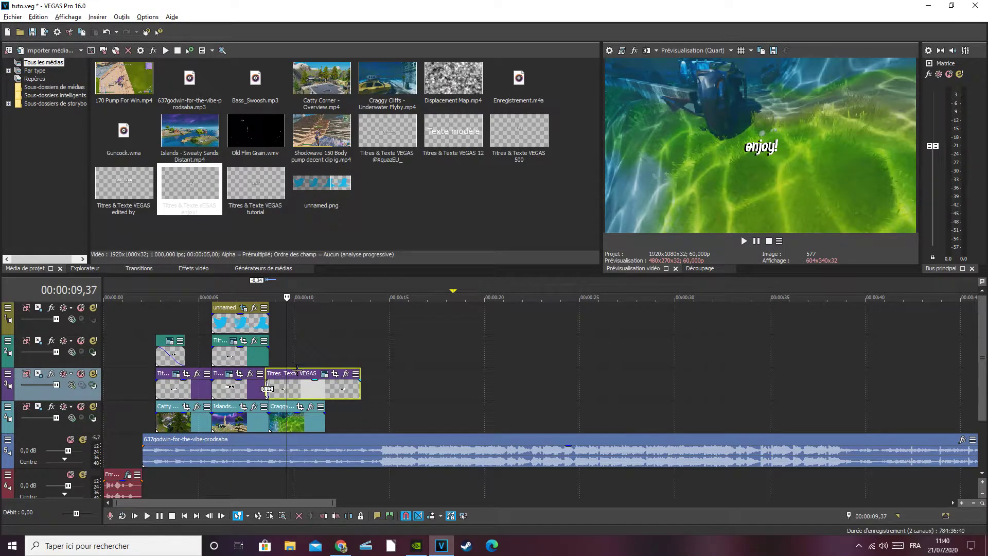
{"action": "left_click_drag", "start_coordinate": [363, 386], "coordinate": [325, 386]}
Step: Place Displacement Map.mp4 on a new topmost video track at the Catty clip's start and delete its audio track
{"action": "left_click_drag", "start_coordinate": [983, 355], "coordinate": [987, 519]}
{"action": "right_click", "coordinate": [6, 449]}
{"action": "left_click", "coordinate": [41, 467]}
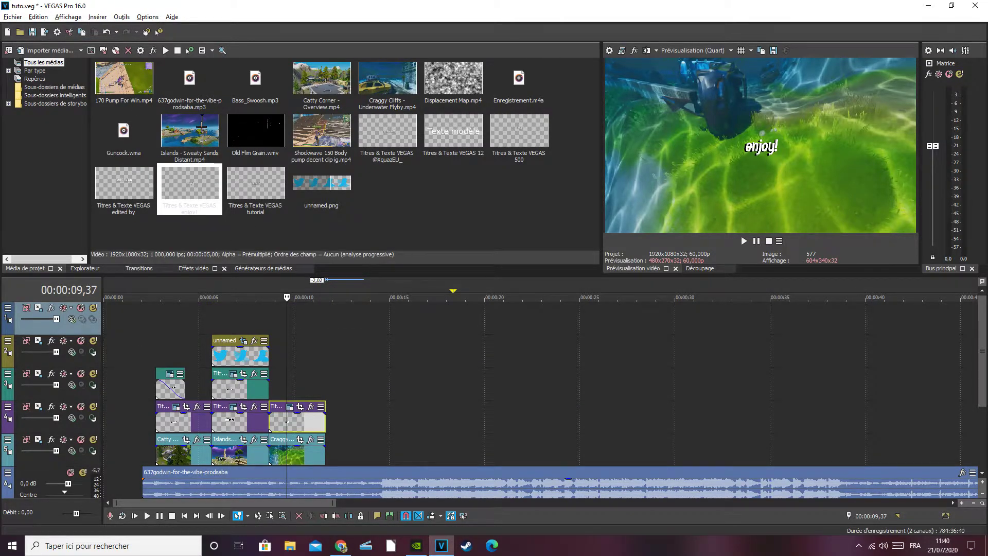
{"action": "left_click_drag", "start_coordinate": [453, 80], "coordinate": [160, 320]}
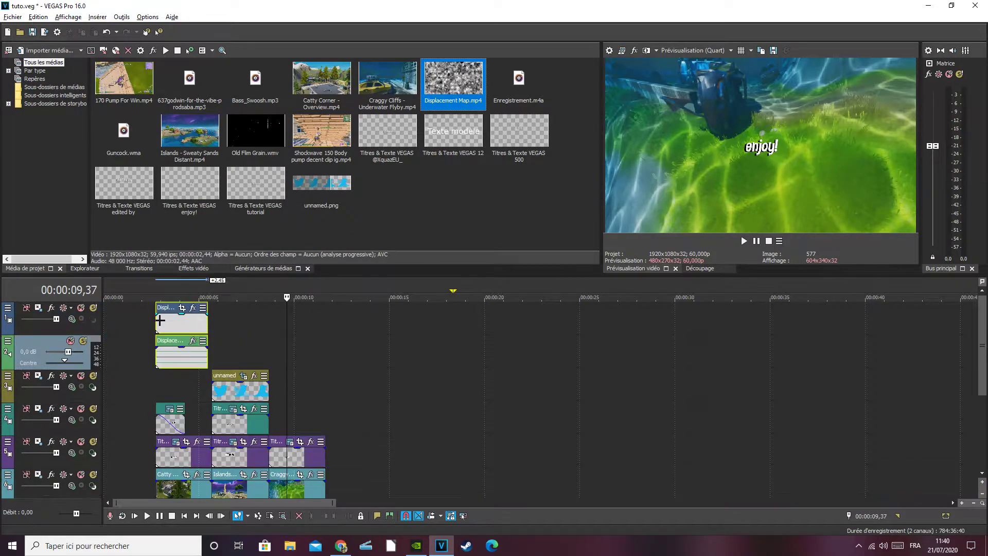
{"action": "right_click", "coordinate": [11, 356]}
{"action": "left_click", "coordinate": [83, 173]}
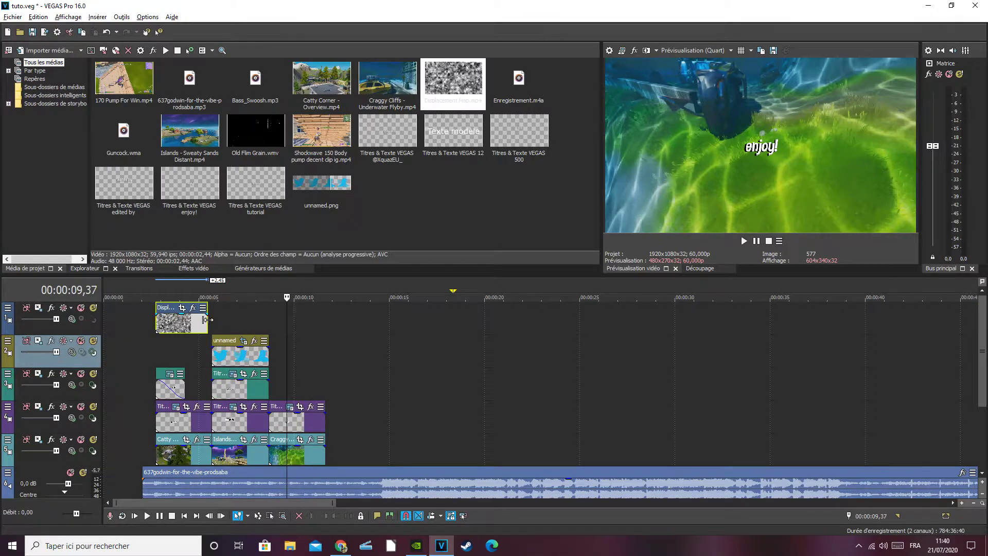
Step: Extend the Displacement Map clip to the end of the Craggy clip
{"action": "left_click", "coordinate": [176, 325]}
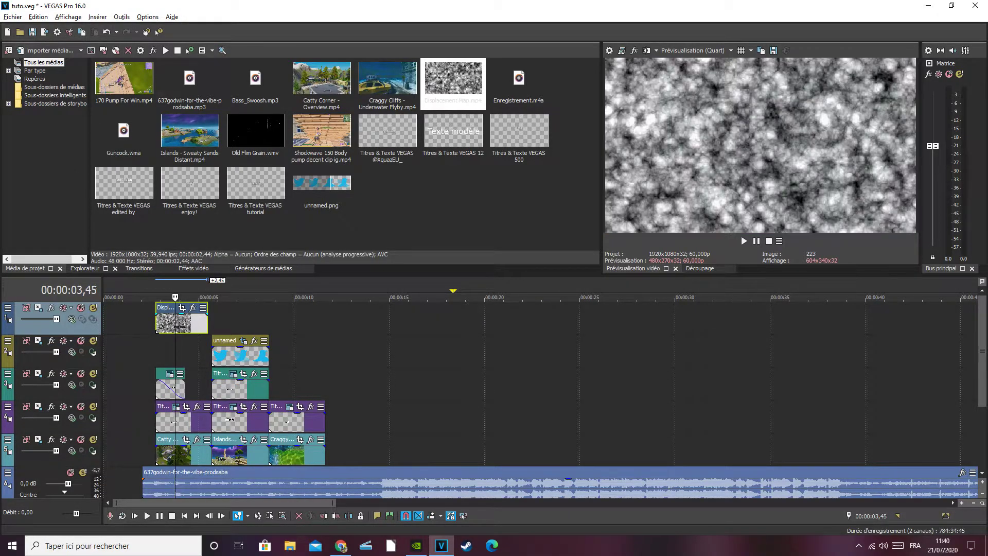
{"action": "left_click_drag", "start_coordinate": [178, 298], "coordinate": [206, 322]}
{"action": "key", "text": "Left"}
{"action": "key", "text": "Left"}
{"action": "key", "text": "Left"}
{"action": "key", "text": "Left"}
{"action": "key", "text": "Left"}
{"action": "key", "text": "Left"}
{"action": "key", "text": "Left"}
{"action": "key", "text": "Left"}
{"action": "key", "text": "Left"}
{"action": "key", "text": "Left"}
{"action": "key", "text": "Left"}
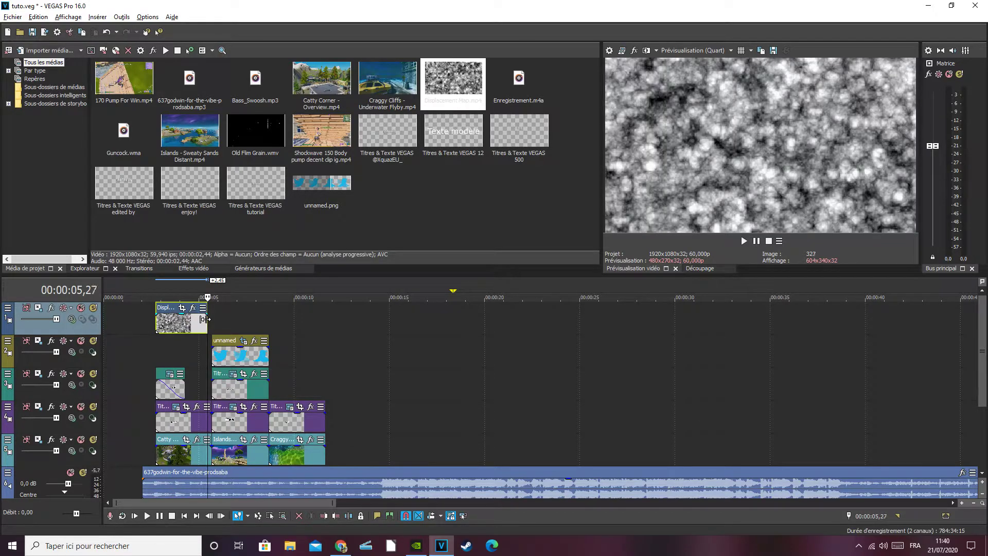
{"action": "key", "text": "Left"}
{"action": "key", "text": "Left"}
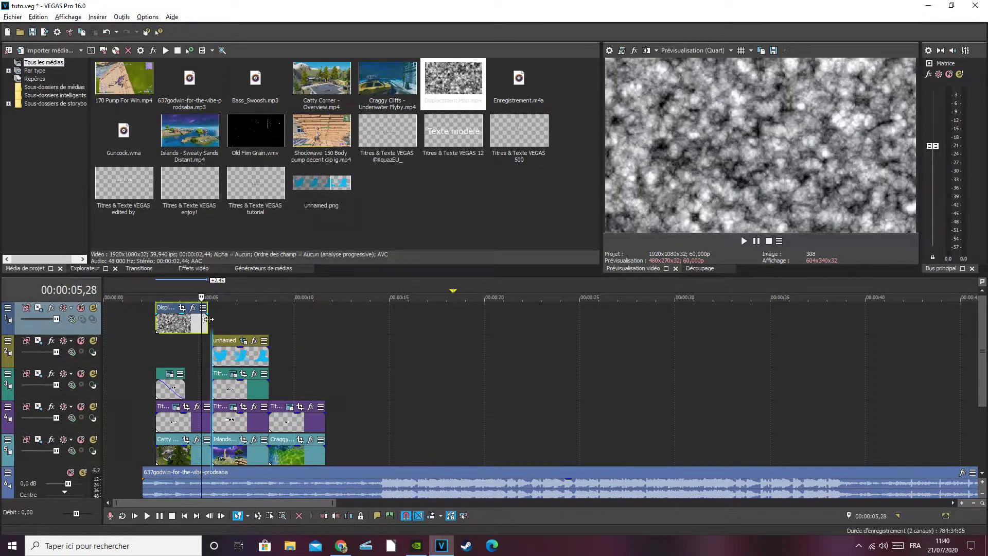
{"action": "left_click", "coordinate": [207, 319]}
{"action": "left_click_drag", "start_coordinate": [171, 309], "coordinate": [170, 309]}
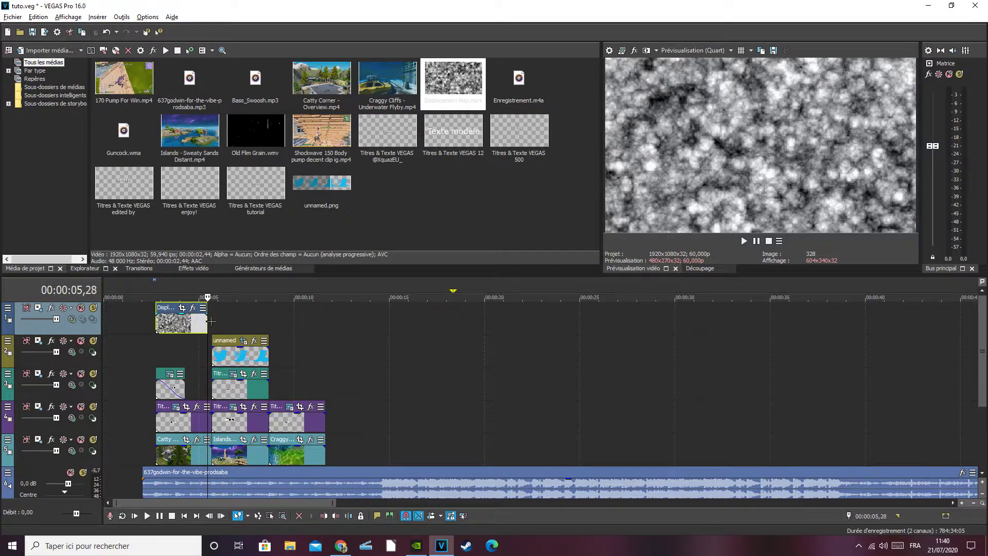
{"action": "left_click", "coordinate": [173, 323]}
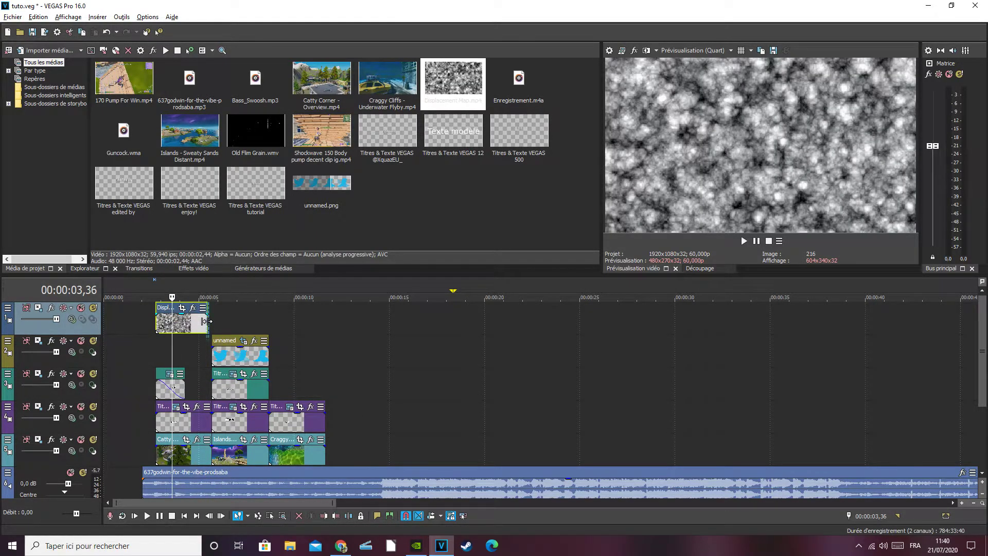
{"action": "left_click_drag", "start_coordinate": [211, 321], "coordinate": [327, 330]}
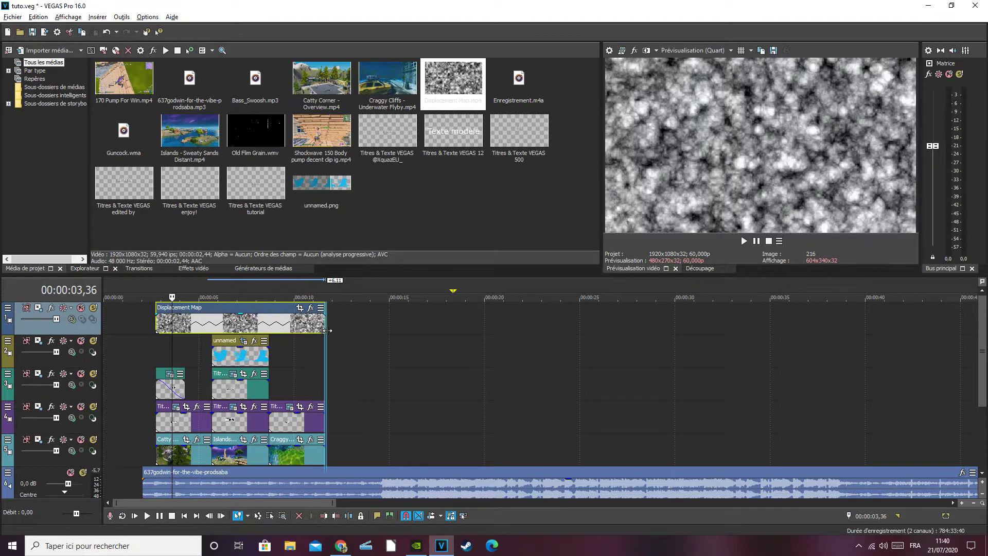
Step: Step through the frames around the start of the Displacement Map clip
{"action": "left_click", "coordinate": [149, 321]}
{"action": "key", "text": "Right"}
{"action": "key", "text": "Right"}
{"action": "key", "text": "Right"}
{"action": "key", "text": "Right"}
{"action": "key", "text": "Right"}
{"action": "key", "text": "Right"}
{"action": "key", "text": "Right"}
{"action": "key", "text": "Right"}
{"action": "key", "text": "Right"}
{"action": "key", "text": "Right"}
{"action": "key", "text": "Right"}
{"action": "key", "text": "Right"}
{"action": "key", "text": "Right"}
{"action": "key", "text": "Right"}
{"action": "key", "text": "Right"}
{"action": "key", "text": "Right"}
{"action": "key", "text": "Left"}
{"action": "key", "text": "Left"}
{"action": "key", "text": "Left"}
{"action": "key", "text": "Left"}
{"action": "key", "text": "Left"}
{"action": "key", "text": "Left"}
{"action": "key", "text": "Left"}
{"action": "key", "text": "Left"}
{"action": "key", "text": "Left"}
{"action": "key", "text": "Left"}
{"action": "key", "text": "Left"}
{"action": "key", "text": "Left"}
{"action": "key", "text": "Left"}
{"action": "key", "text": "Left"}
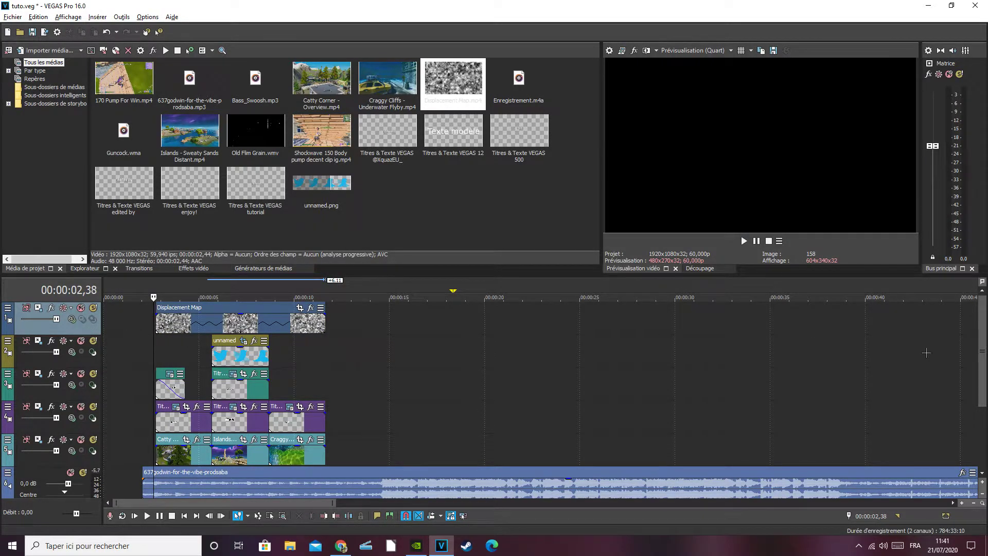
Step: Widen the track headers and make tracks 2, 3 and 4 compositing children of the Displacement Map track
{"action": "left_click_drag", "start_coordinate": [983, 329], "coordinate": [959, 312]}
{"action": "left_click_drag", "start_coordinate": [101, 326], "coordinate": [21, 330]}
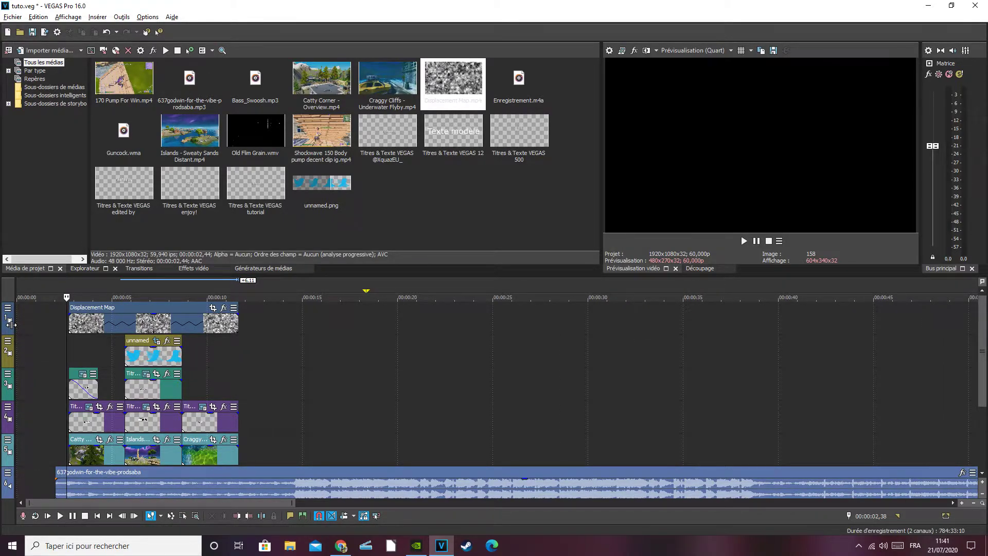
{"action": "left_click_drag", "start_coordinate": [38, 328], "coordinate": [113, 325]}
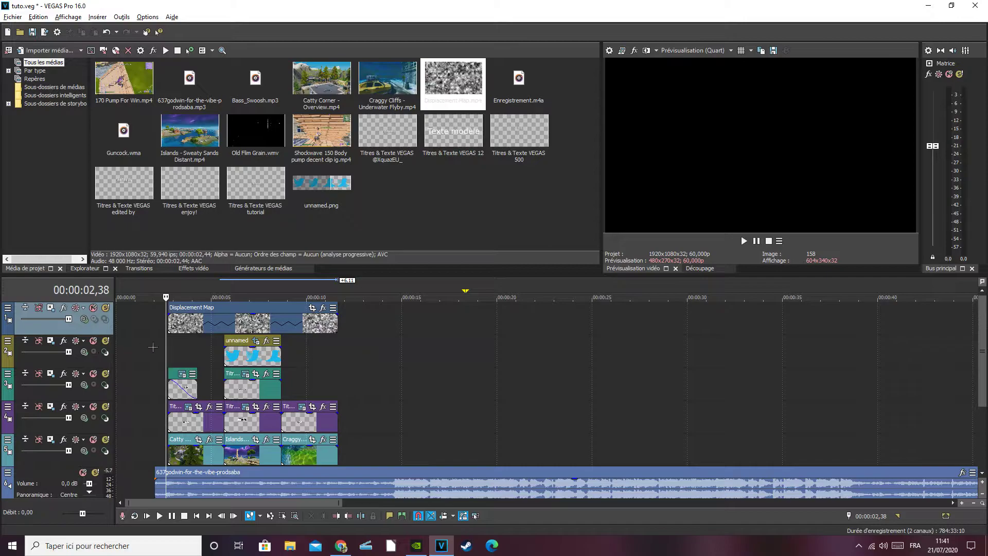
{"action": "left_click", "coordinate": [105, 351]}
{"action": "left_click", "coordinate": [104, 385]}
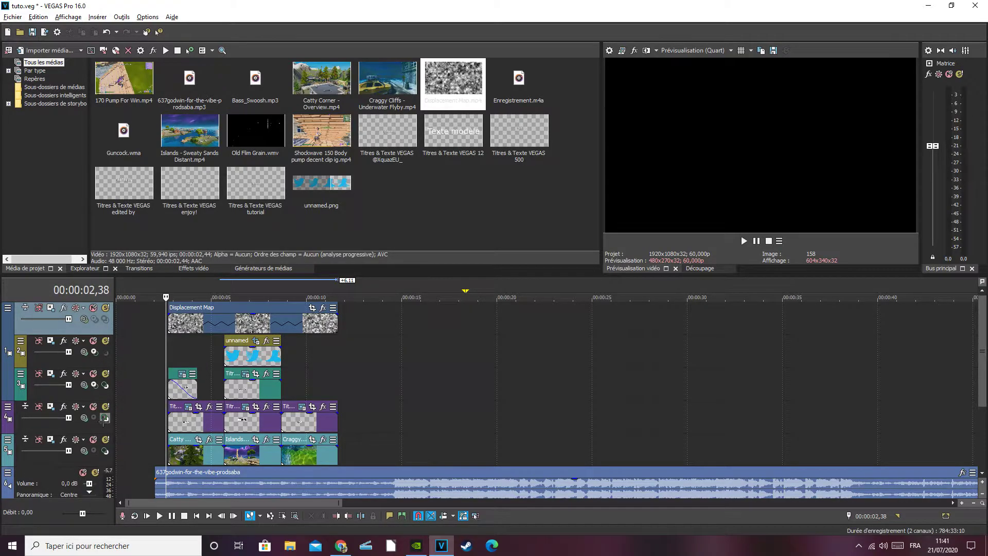
{"action": "left_click", "coordinate": [104, 418]}
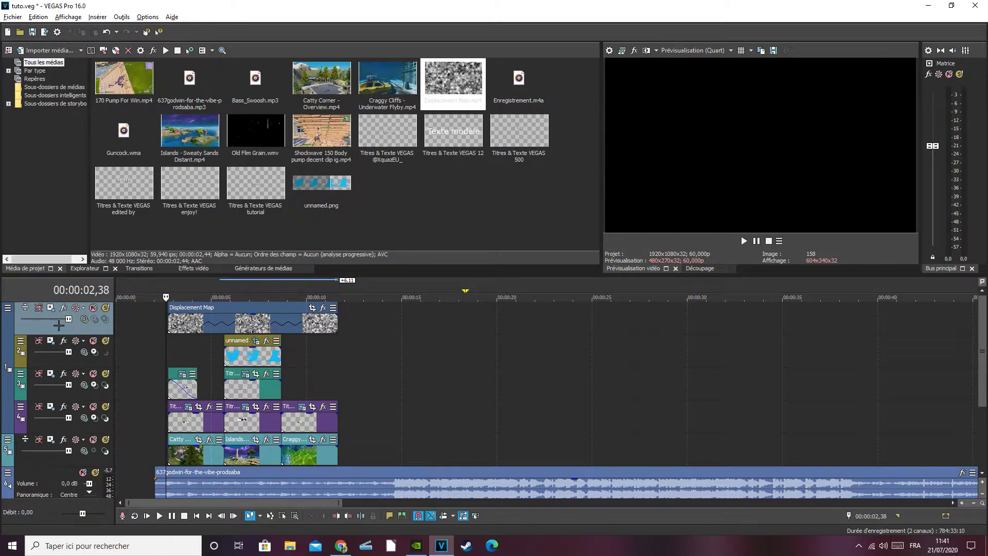
Step: Set the Displacement Map track's parent compositing mode to custom, using the Carte de déplacement VEGAS plug-in
{"action": "left_click", "coordinate": [84, 320]}
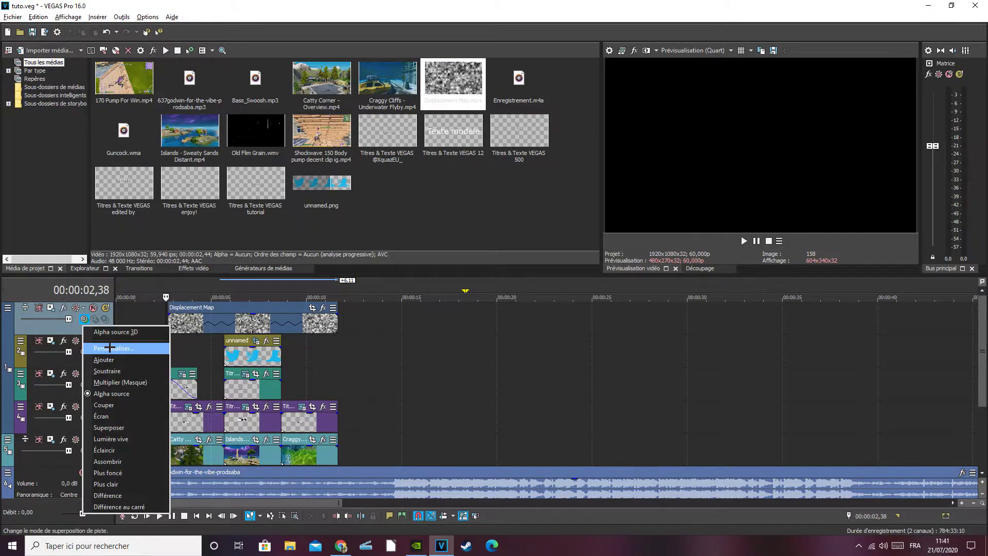
{"action": "left_click", "coordinate": [106, 346]}
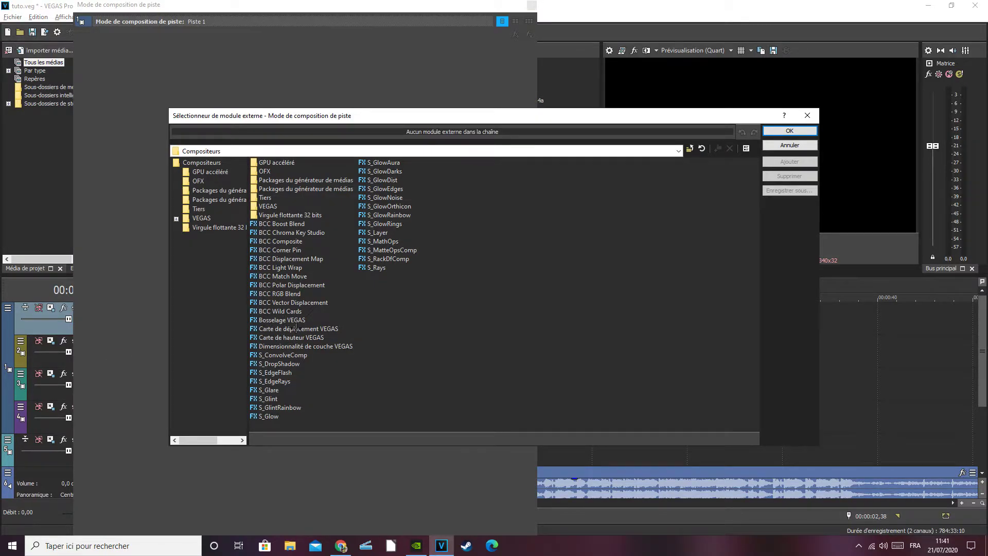
{"action": "left_click", "coordinate": [295, 329]}
{"action": "left_click", "coordinate": [788, 161]}
{"action": "left_click", "coordinate": [789, 131]}
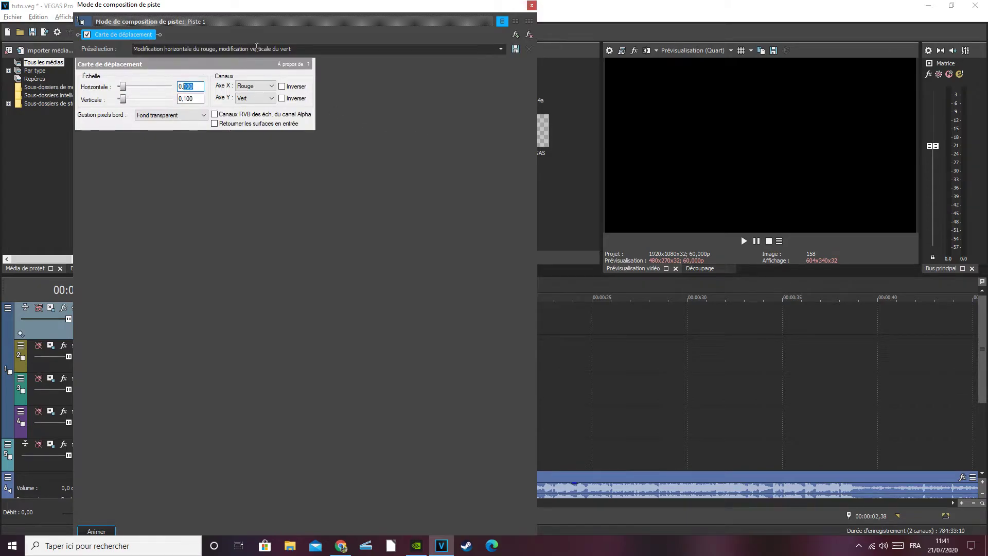
{"action": "left_click", "coordinate": [195, 100]}
{"action": "left_click", "coordinate": [531, 5]}
Step: Play the start of the first title and step through its frames to check the displacement effect
{"action": "left_click", "coordinate": [177, 340]}
{"action": "key", "text": "space"}
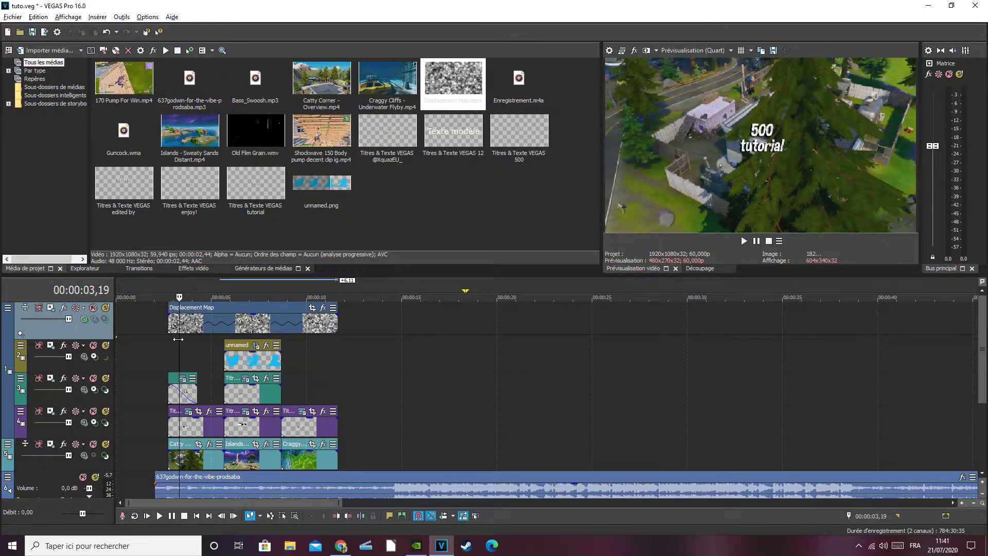
{"action": "key", "text": "Left"}
{"action": "key", "text": "Left"}
{"action": "key", "text": "Left"}
{"action": "key", "text": "Left"}
{"action": "key", "text": "Left"}
{"action": "key", "text": "Left"}
{"action": "key", "text": "Left"}
{"action": "key", "text": "Left"}
{"action": "key", "text": "Left"}
{"action": "key", "text": "Left"}
{"action": "key", "text": "Left"}
{"action": "key", "text": "Left"}
{"action": "key", "text": "Left"}
{"action": "key", "text": "Left"}
{"action": "key", "text": "Left"}
{"action": "key", "text": "Left"}
{"action": "key", "text": "Left"}
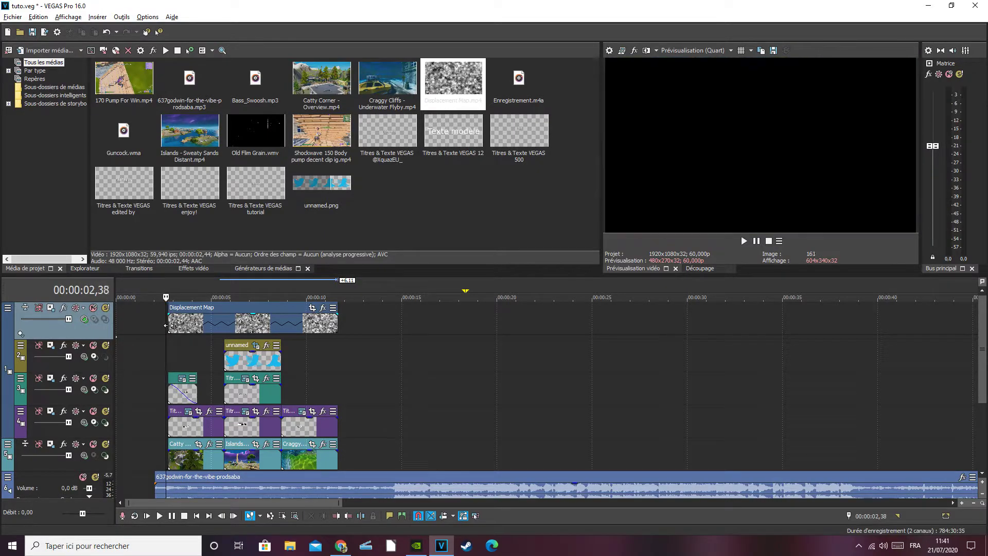
{"action": "key", "text": "Right"}
{"action": "key", "text": "Right"}
{"action": "key", "text": "Right"}
{"action": "key", "text": "Right"}
{"action": "key", "text": "Right"}
{"action": "key", "text": "Right"}
{"action": "key", "text": "Right"}
{"action": "key", "text": "Right"}
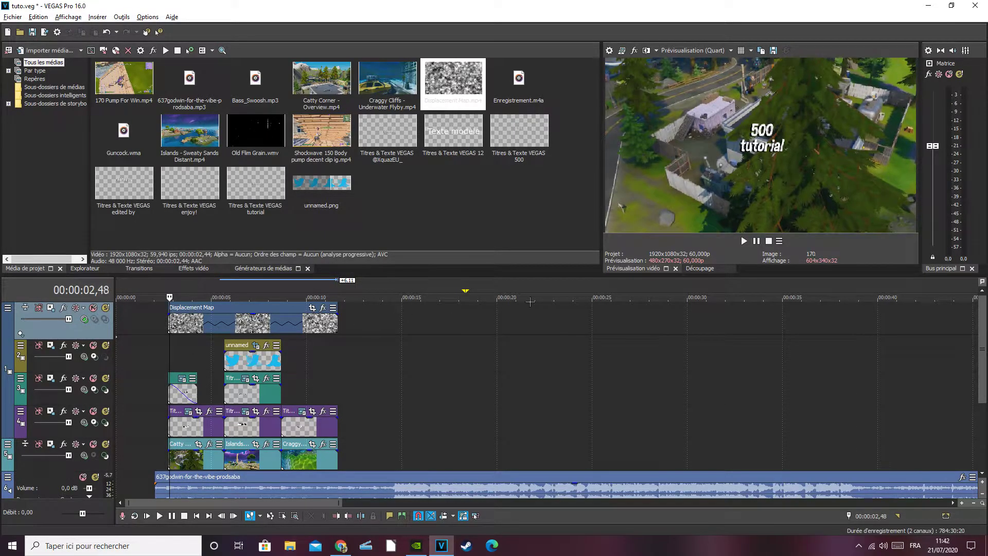
Step: Split the music event at the start and the end of the Craggy clip
{"action": "left_click_drag", "start_coordinate": [984, 332], "coordinate": [984, 386]}
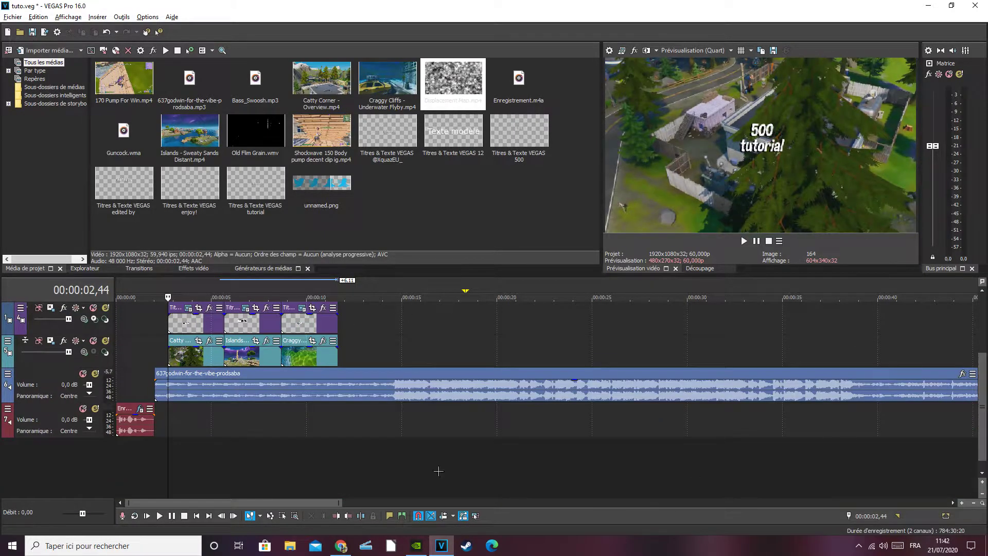
{"action": "left_click", "coordinate": [282, 376]}
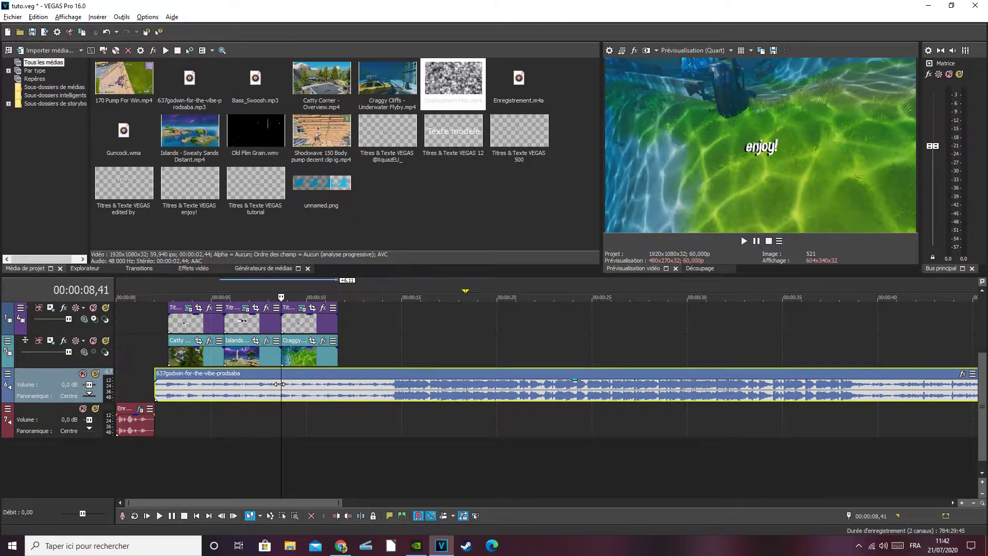
{"action": "key", "text": "s"}
{"action": "left_click", "coordinate": [336, 378]}
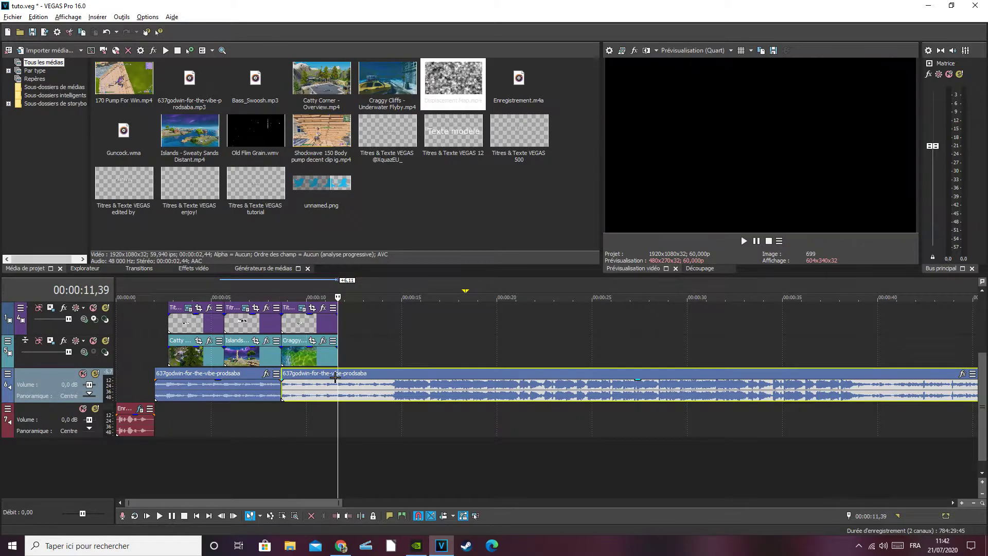
{"action": "key", "text": "Left"}
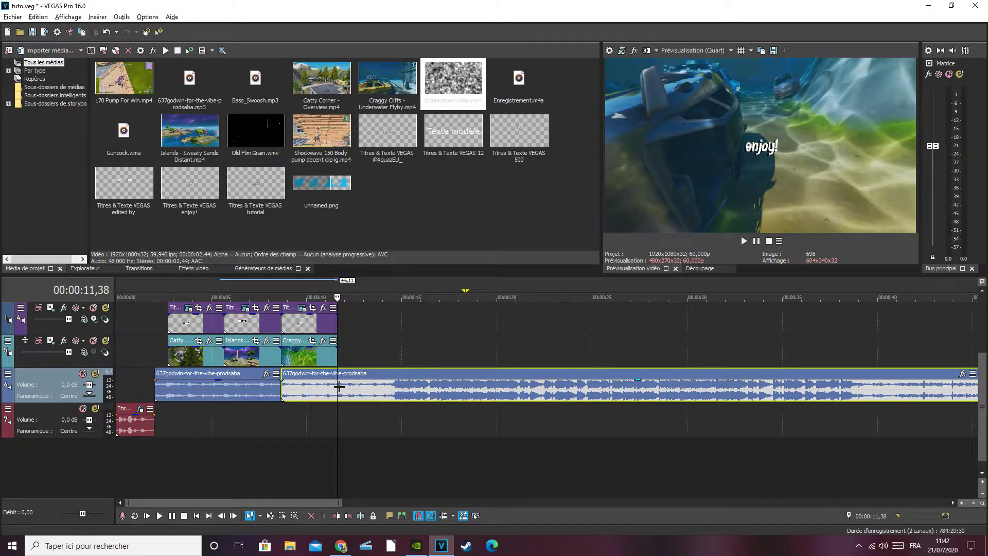
{"action": "key", "text": "s"}
Step: Add the Filtre résonance audio effect to the music segment beneath the Craggy clip
{"action": "left_click", "coordinate": [295, 386]}
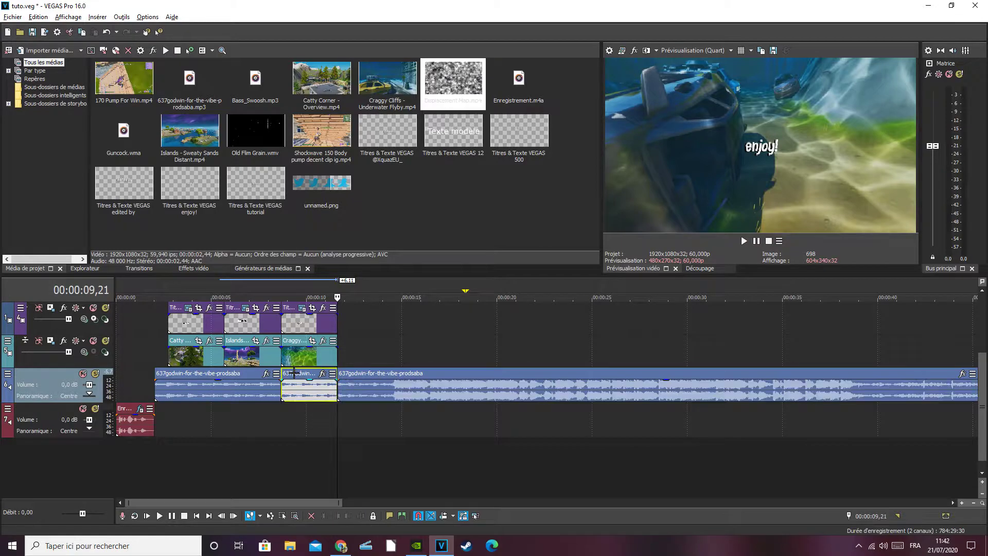
{"action": "left_click", "coordinate": [322, 373]}
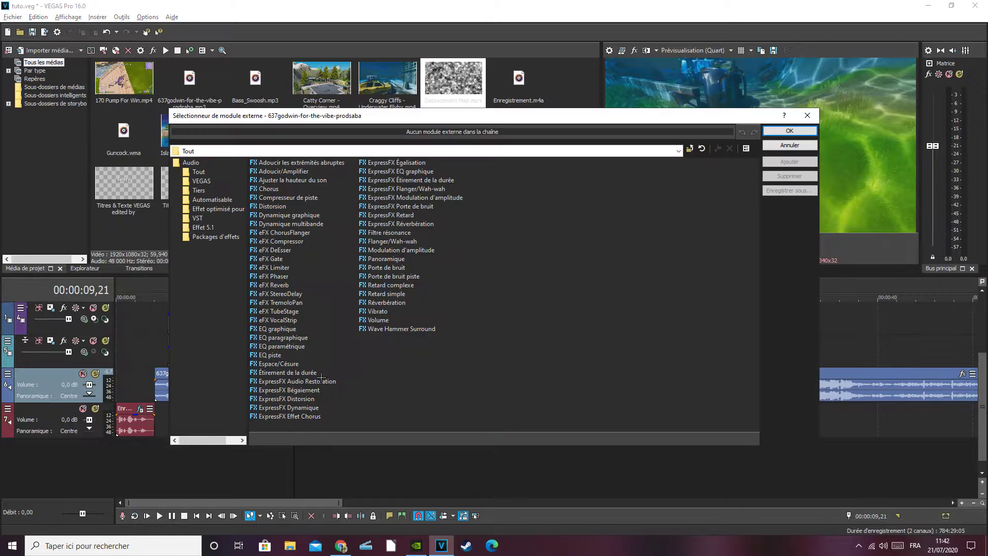
{"action": "left_click", "coordinate": [402, 232]}
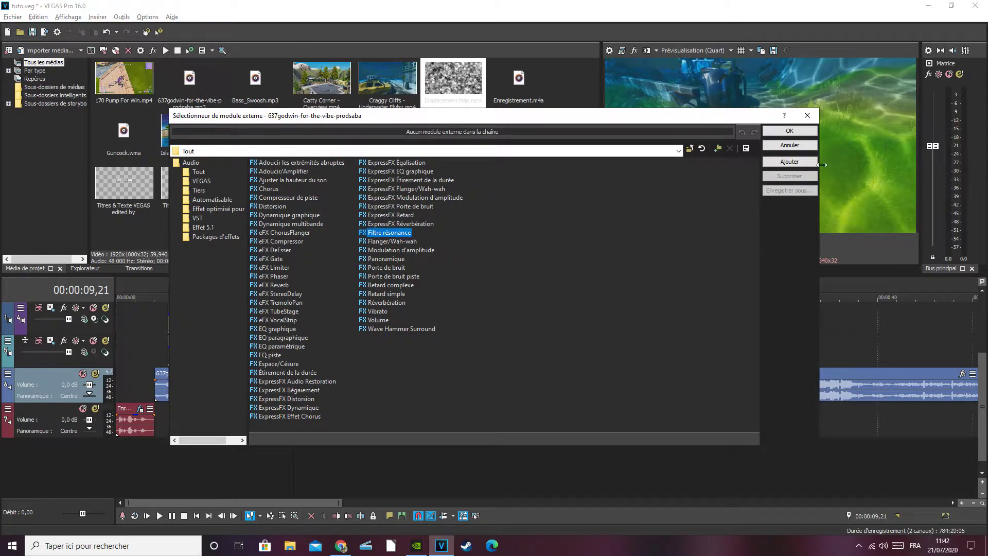
{"action": "left_click", "coordinate": [790, 162]}
{"action": "left_click", "coordinate": [789, 131]}
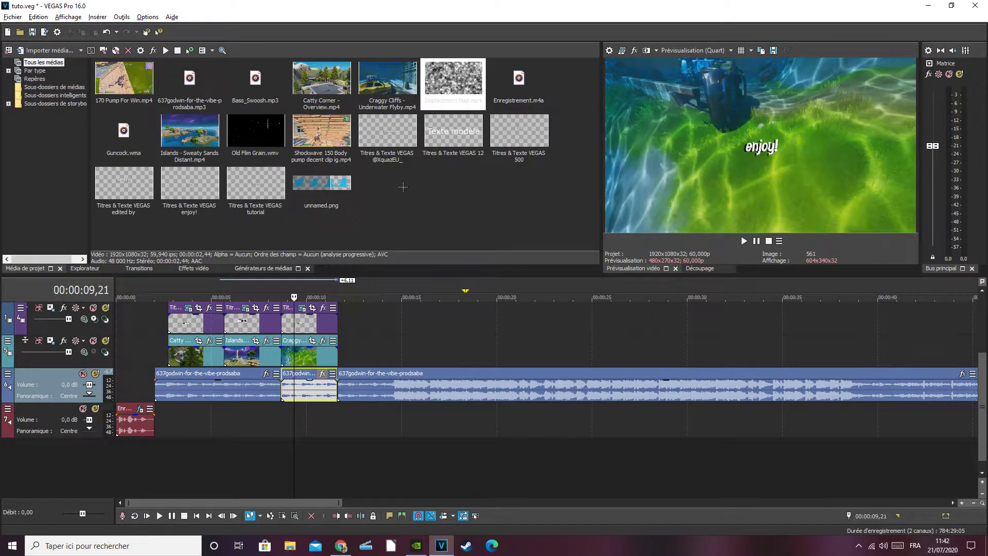
Step: Apply the muffler preset to the music segment's Filtre résonance effect and close its settings
{"action": "left_click", "coordinate": [432, 96]}
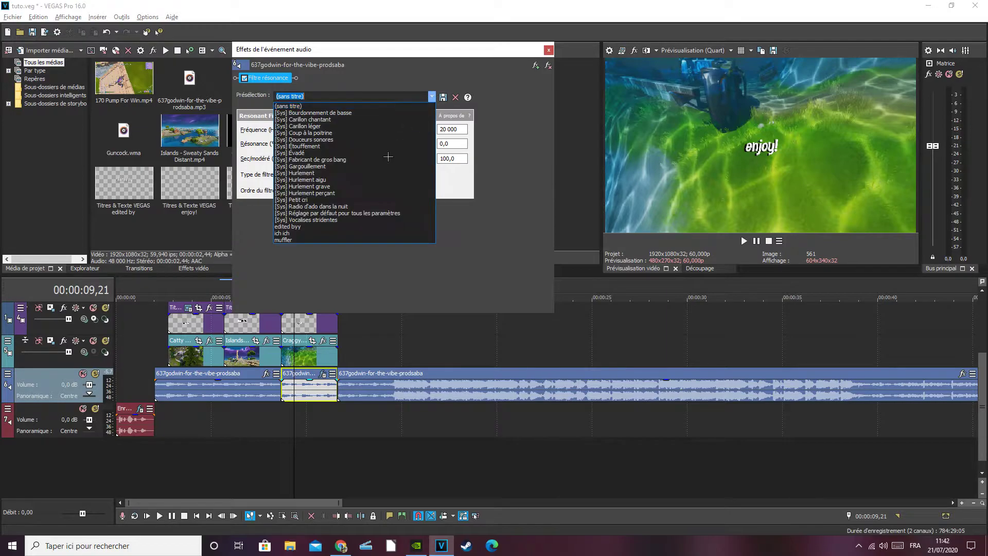
{"action": "left_click", "coordinate": [290, 240]}
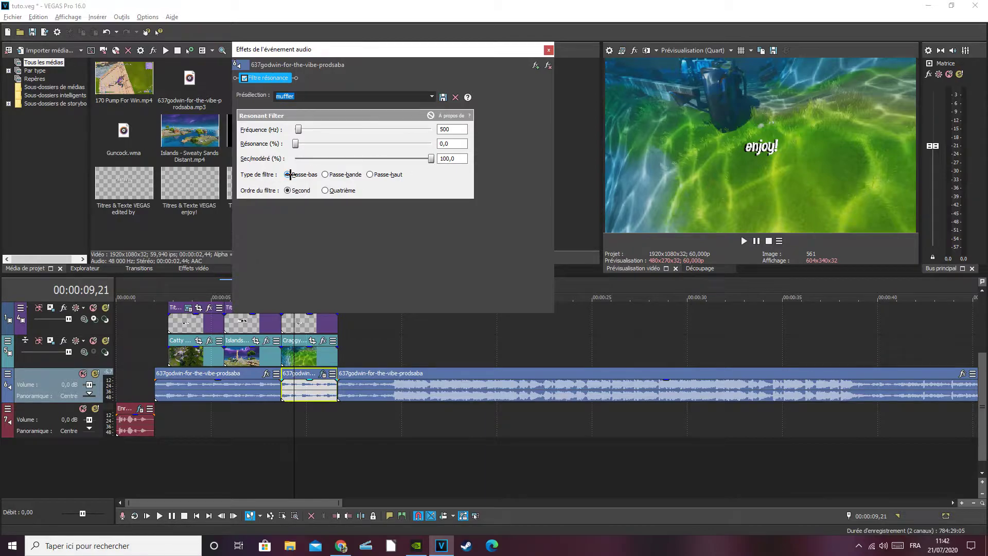
{"action": "left_click", "coordinate": [550, 49]}
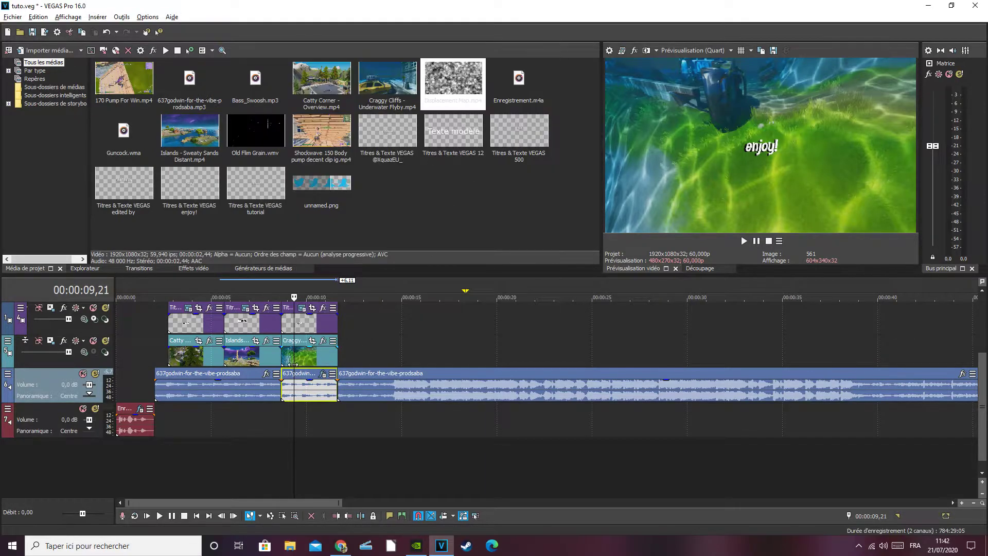
Step: Play the transition from the Islands clip into the Craggy clip to check the muffled music
{"action": "left_click", "coordinate": [276, 322]}
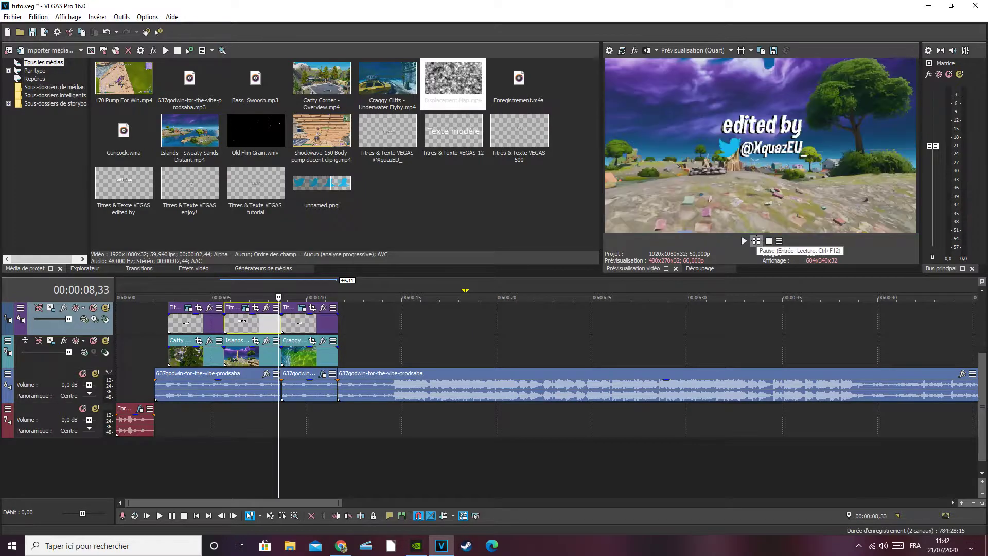
{"action": "left_click", "coordinate": [756, 241]}
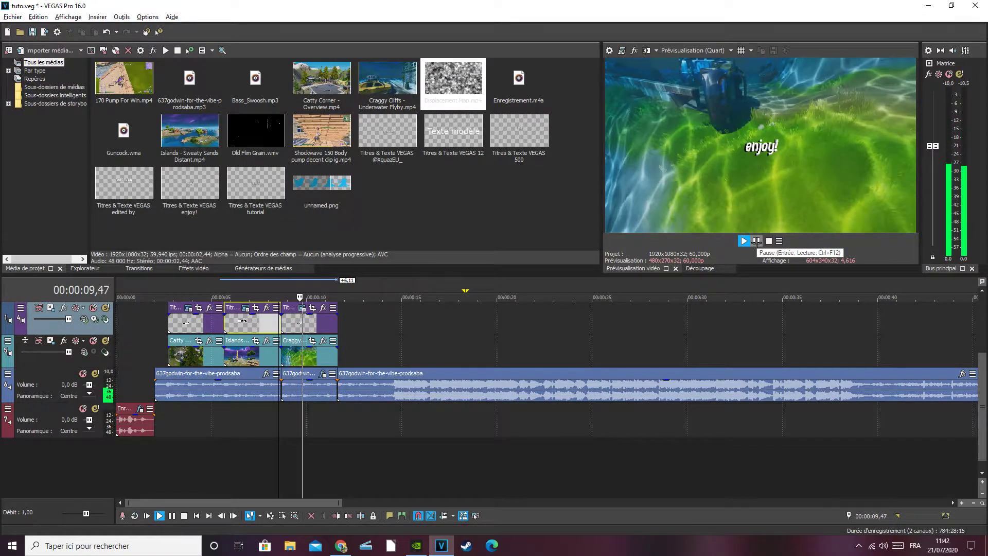
{"action": "left_click", "coordinate": [756, 241]}
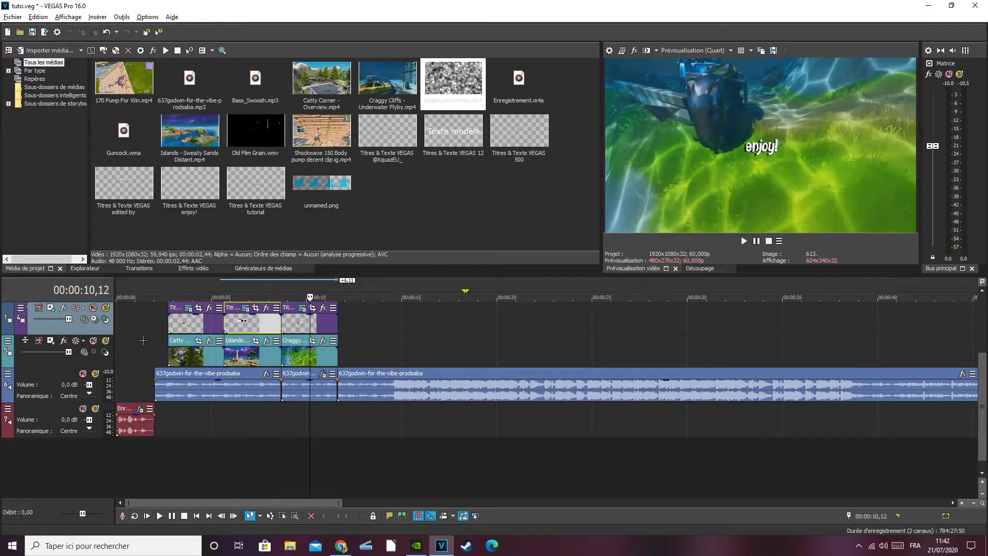
Step: Place the cursor ten frames into the Catty Corner clip, at 00:00:02,54, and insert a Rapidité envelope on the clip
{"action": "left_click", "coordinate": [174, 353]}
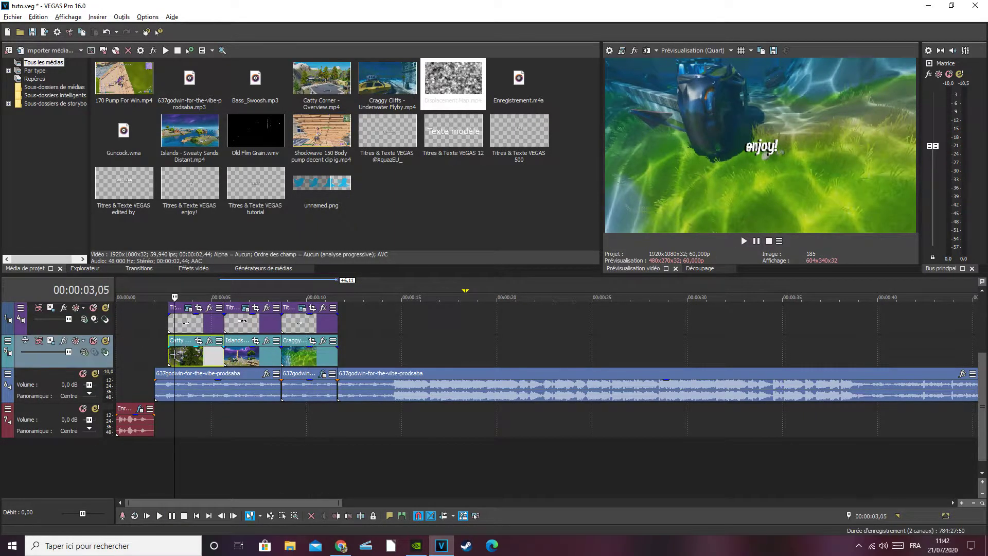
{"action": "scroll", "coordinate": [185, 358], "scroll_direction": "up", "scroll_amount": 2}
{"action": "scroll", "coordinate": [211, 360], "scroll_direction": "up", "scroll_amount": 2}
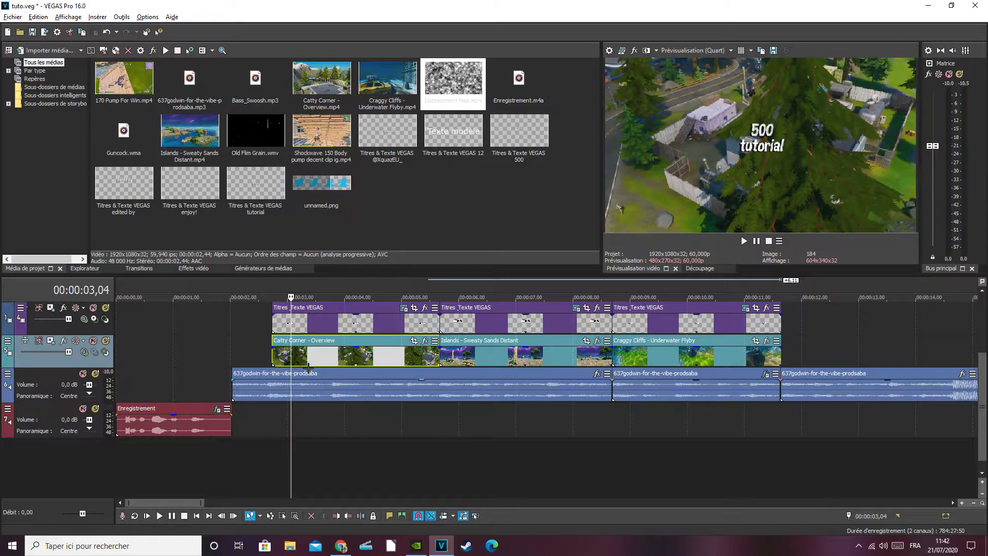
{"action": "left_click_drag", "start_coordinate": [297, 366], "coordinate": [286, 364]}
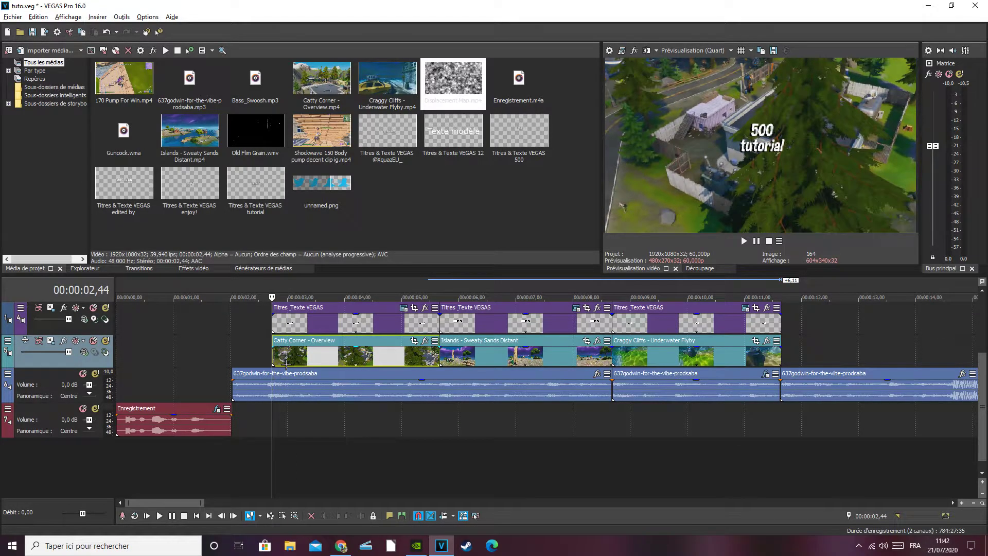
{"action": "scroll", "coordinate": [545, 362], "scroll_direction": "up", "scroll_amount": 2}
{"action": "key", "text": "Right"}
{"action": "key", "text": "Right"}
{"action": "key", "text": "Right"}
{"action": "key", "text": "Right"}
{"action": "key", "text": "Right"}
{"action": "key", "text": "Right"}
{"action": "key", "text": "Right"}
{"action": "key", "text": "Right"}
{"action": "key", "text": "Right"}
{"action": "key", "text": "Right"}
{"action": "right_click", "coordinate": [448, 360]}
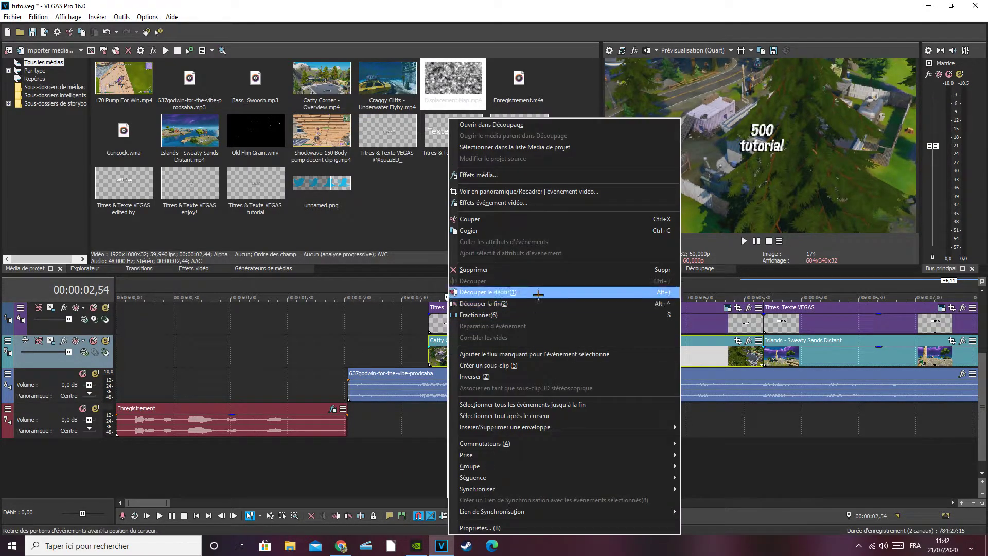
{"action": "left_click", "coordinate": [694, 428]}
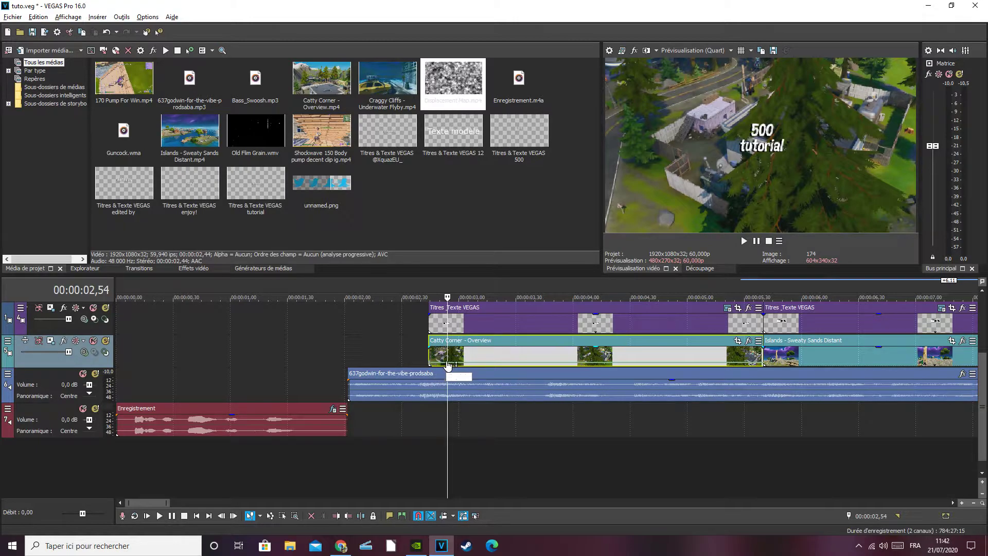
Step: Add a Rapidité point at the cursor and ramp the Catty Corner clip's start down from Maximum Forward Velocity with a Fondu rapide curve
{"action": "right_click", "coordinate": [448, 362]}
{"action": "left_click", "coordinate": [467, 366]}
{"action": "right_click", "coordinate": [431, 365]}
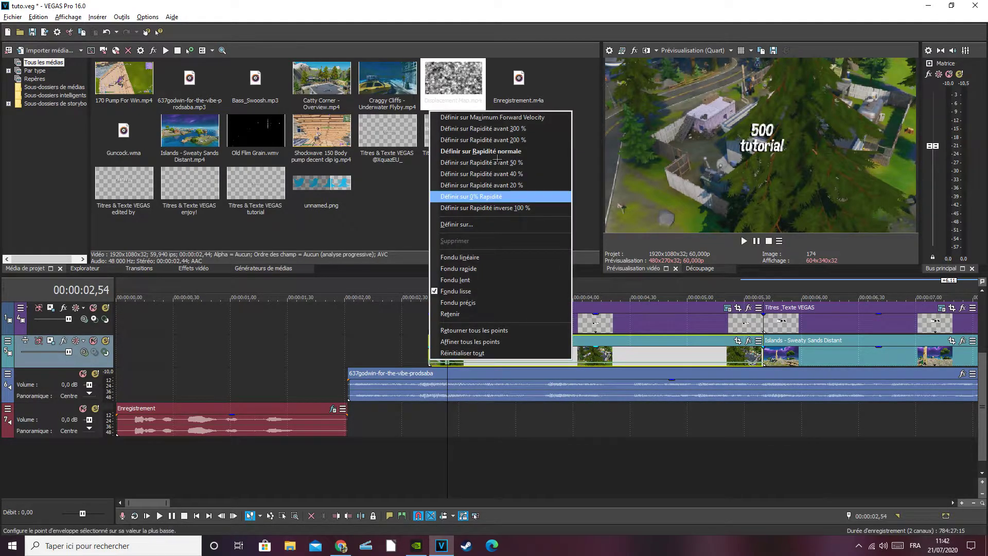
{"action": "left_click", "coordinate": [491, 117]}
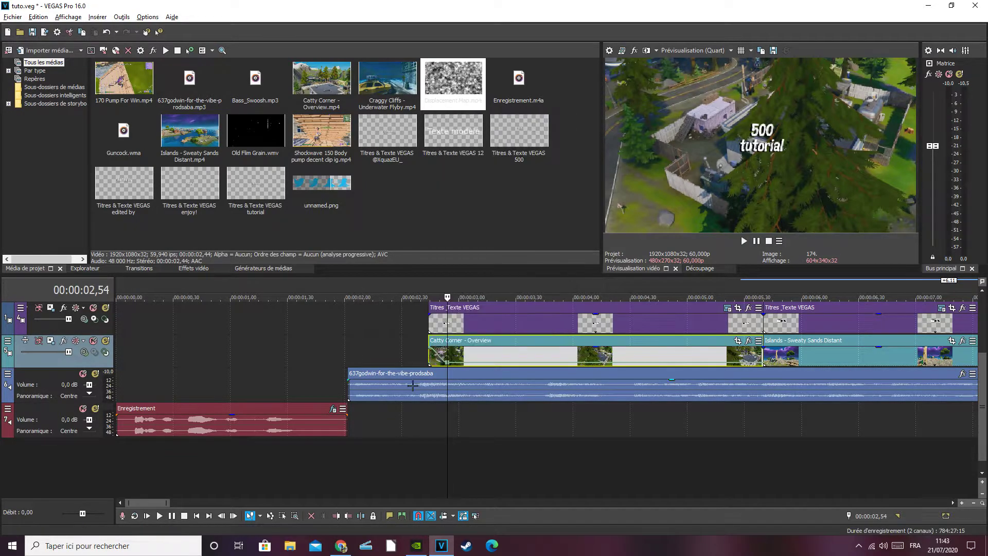
{"action": "right_click", "coordinate": [437, 355]}
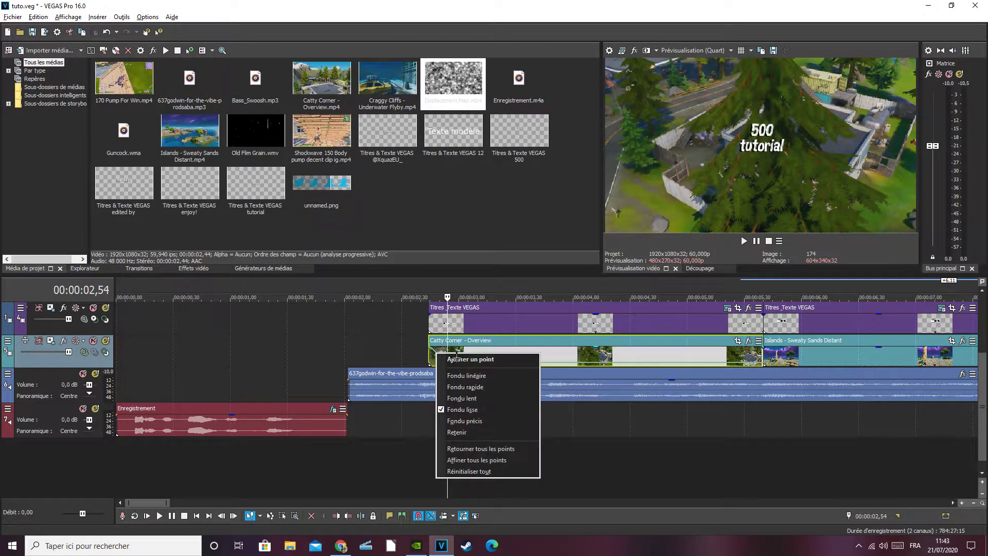
{"action": "left_click", "coordinate": [456, 387]}
Step: Move the Islands clip a few frames away and add a Rapidité envelope point at the end of the Catty Corner clip
{"action": "left_click", "coordinate": [783, 339]}
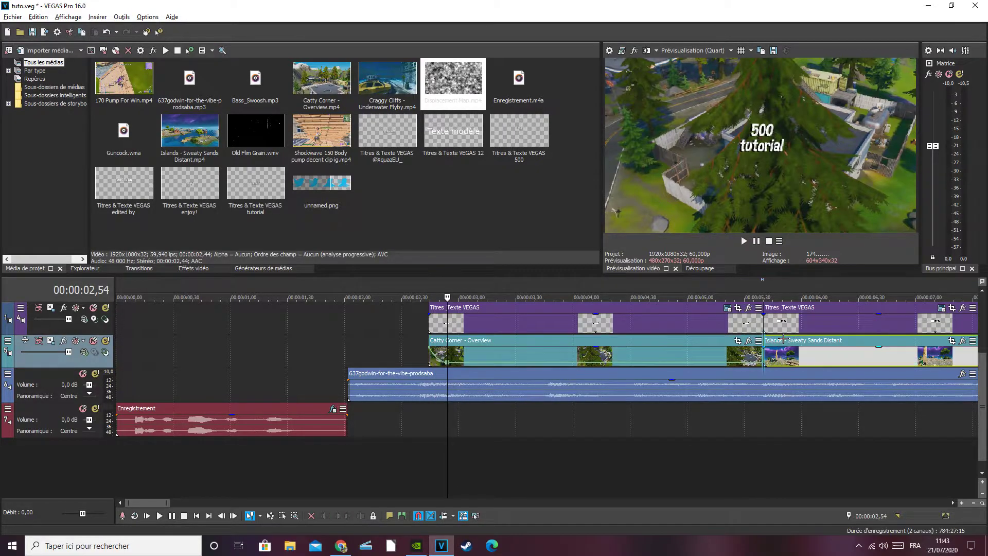
{"action": "left_click_drag", "start_coordinate": [783, 340], "coordinate": [790, 340]}
{"action": "left_click", "coordinate": [762, 357]}
{"action": "left_click", "coordinate": [761, 357]}
{"action": "left_click", "coordinate": [762, 356]}
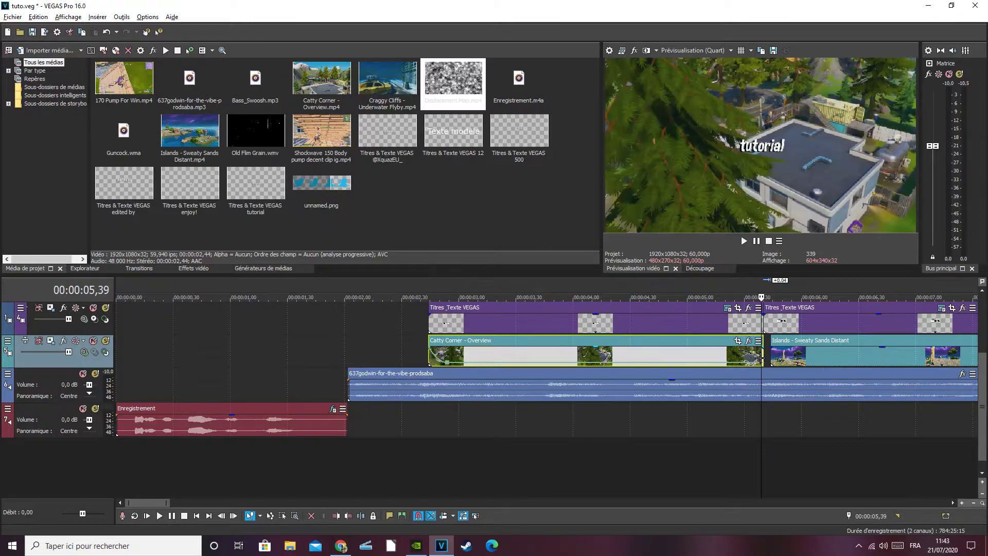
{"action": "left_click", "coordinate": [761, 357]}
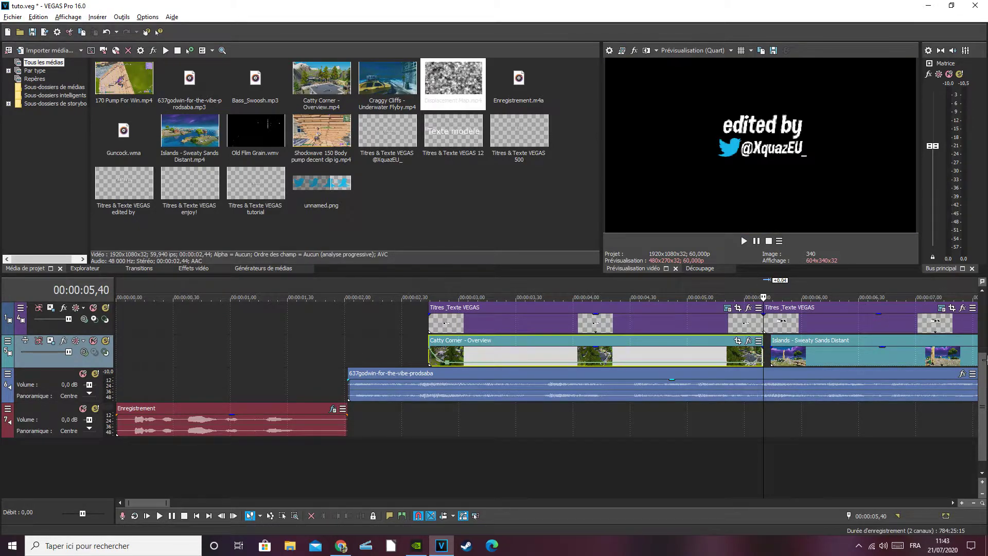
{"action": "scroll", "coordinate": [983, 355], "scroll_direction": "up", "scroll_amount": 2}
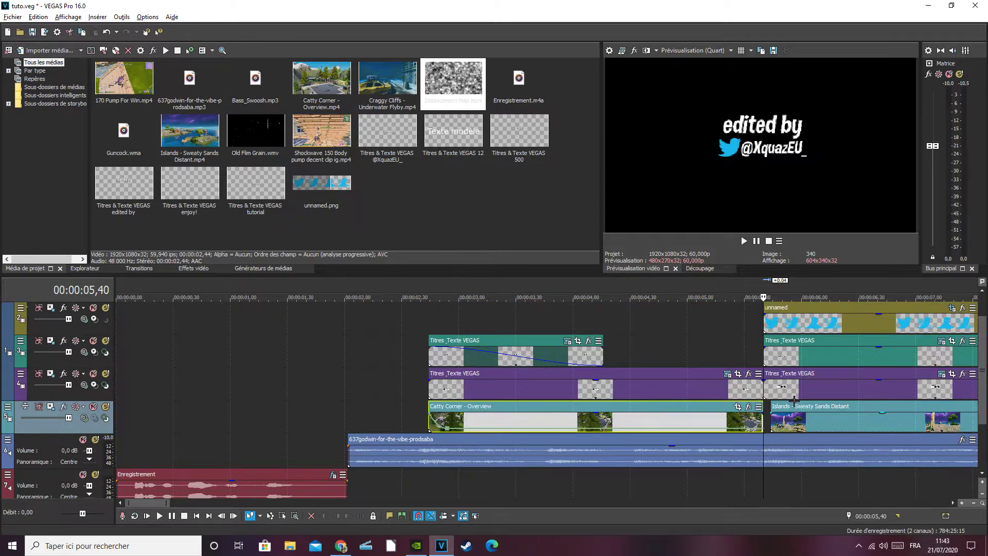
{"action": "left_click_drag", "start_coordinate": [788, 405], "coordinate": [784, 405]}
{"action": "key", "text": "Left"}
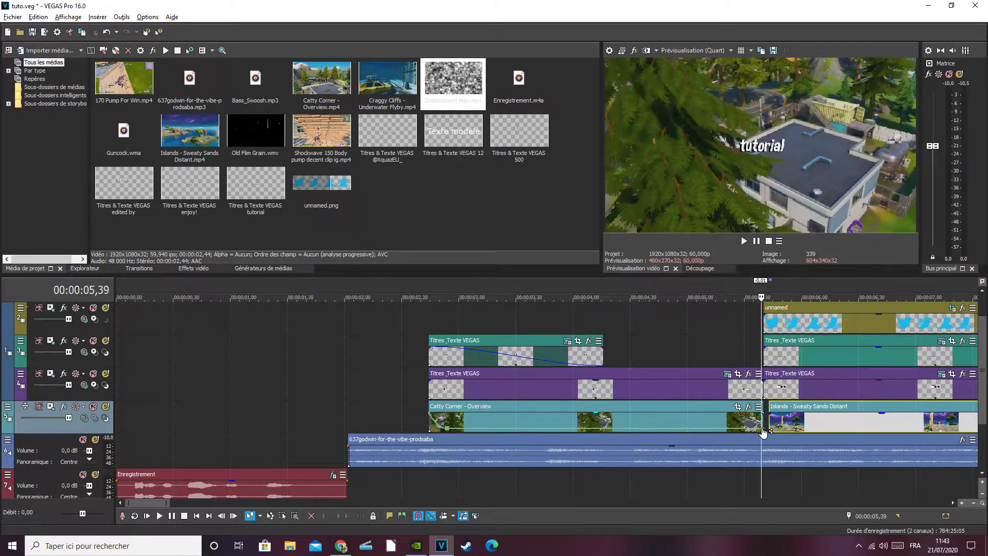
{"action": "right_click", "coordinate": [763, 429]}
{"action": "left_click", "coordinate": [799, 307]}
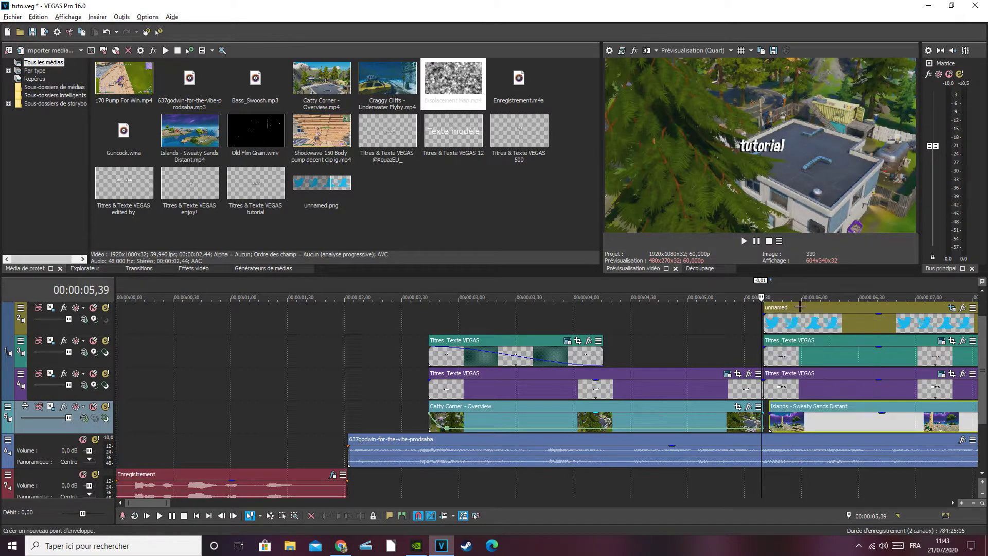
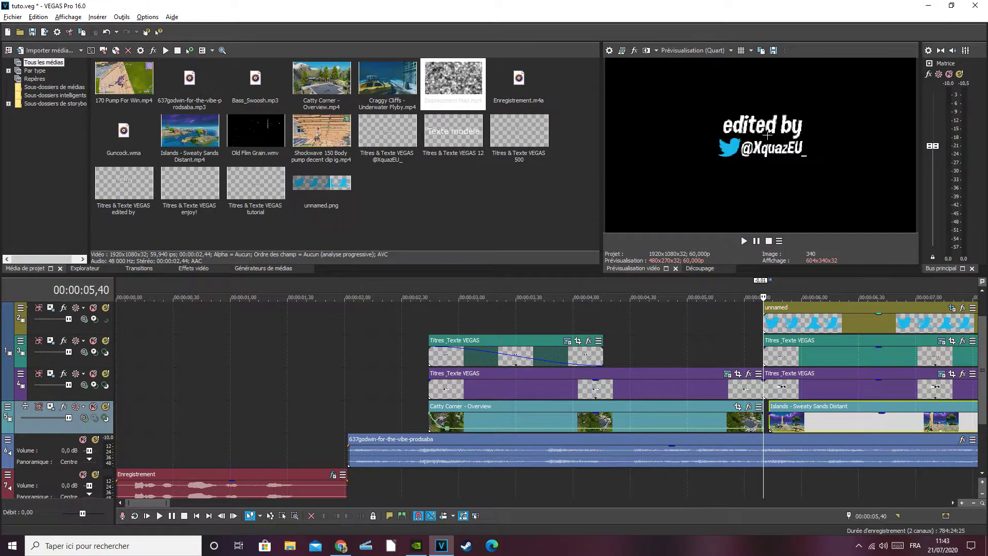
Step: Add a Rapidité envelope point ten frames before the Catty Corner clip's end, at 00:00:05,29
{"action": "key", "text": "Left"}
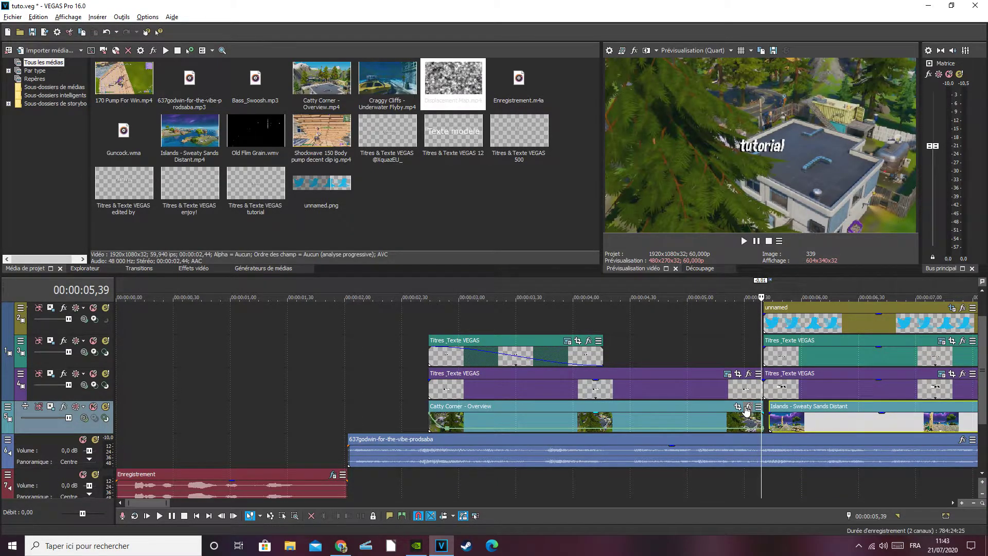
{"action": "key", "text": "Left"}
{"action": "key", "text": "Left"}
{"action": "key", "text": "Left"}
{"action": "key", "text": "Left"}
{"action": "key", "text": "Left"}
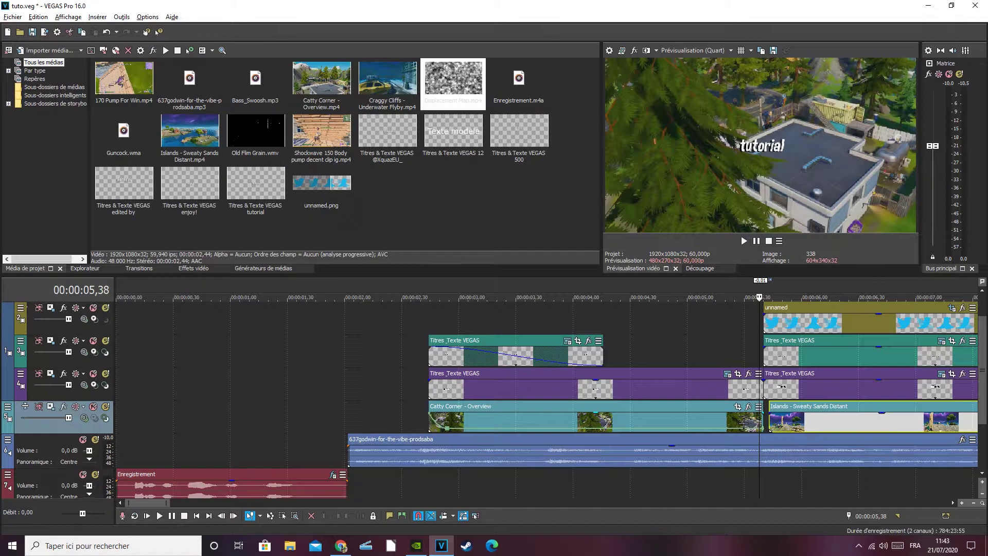
{"action": "key", "text": "Left"}
{"action": "key", "text": "Left"}
{"action": "key", "text": "Left"}
{"action": "key", "text": "Left"}
{"action": "key", "text": "Left"}
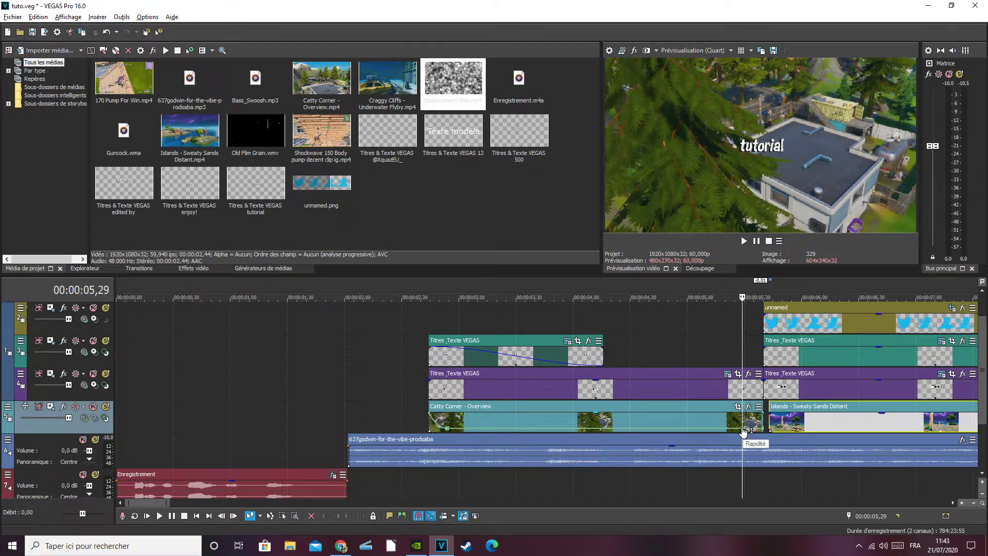
{"action": "right_click", "coordinate": [743, 429]}
{"action": "left_click", "coordinate": [798, 309]}
Step: Ramp the Catty Corner clip's end up to Maximum Forward Velocity with a Fondu lent curve, and play the clip to check it
{"action": "right_click", "coordinate": [764, 429]}
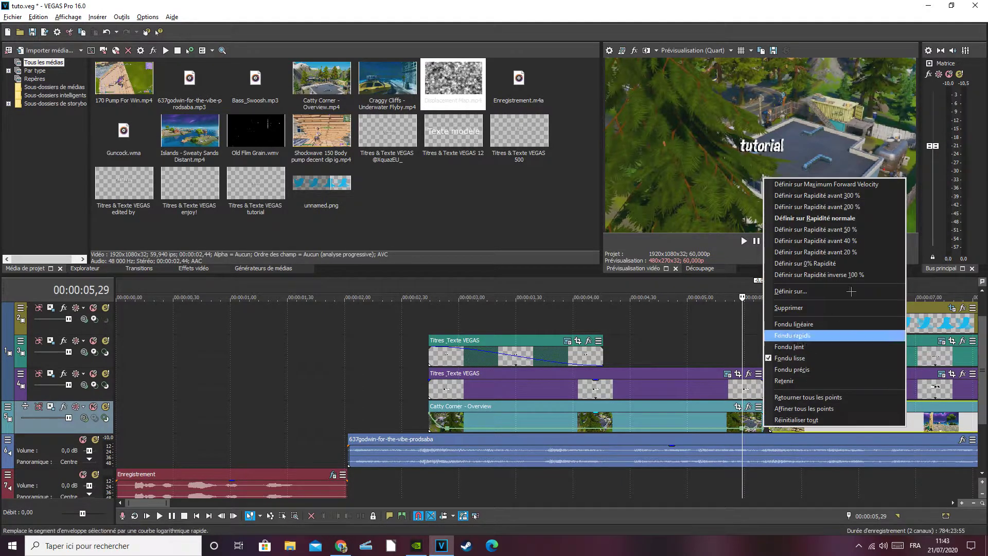
{"action": "left_click", "coordinate": [833, 185]}
{"action": "right_click", "coordinate": [757, 423]}
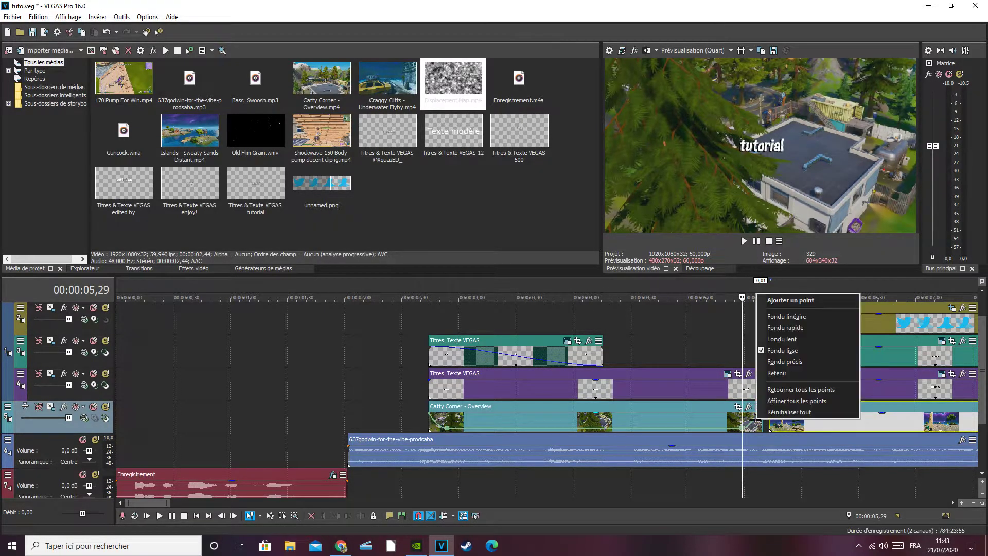
{"action": "left_click", "coordinate": [806, 338]}
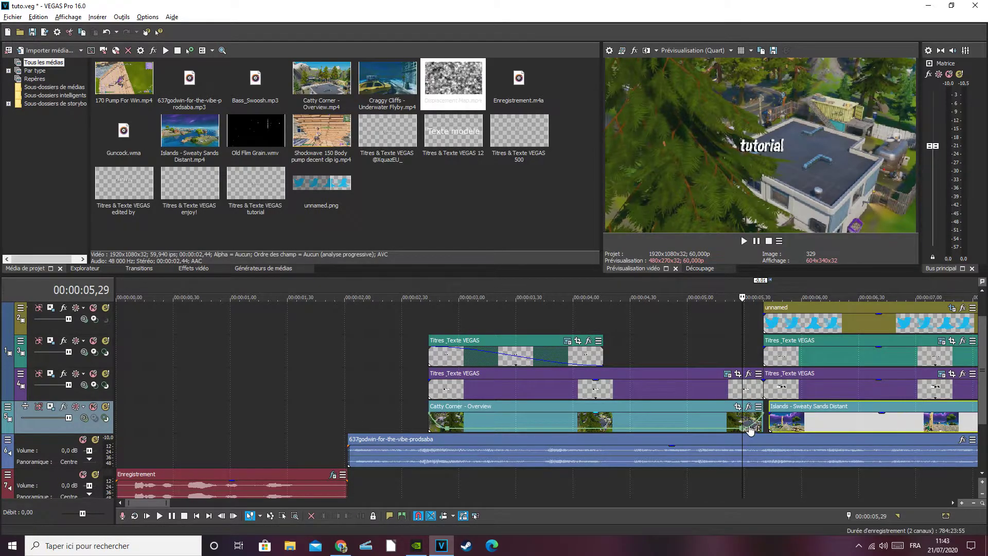
{"action": "left_click", "coordinate": [425, 419]}
{"action": "left_click", "coordinate": [745, 240]}
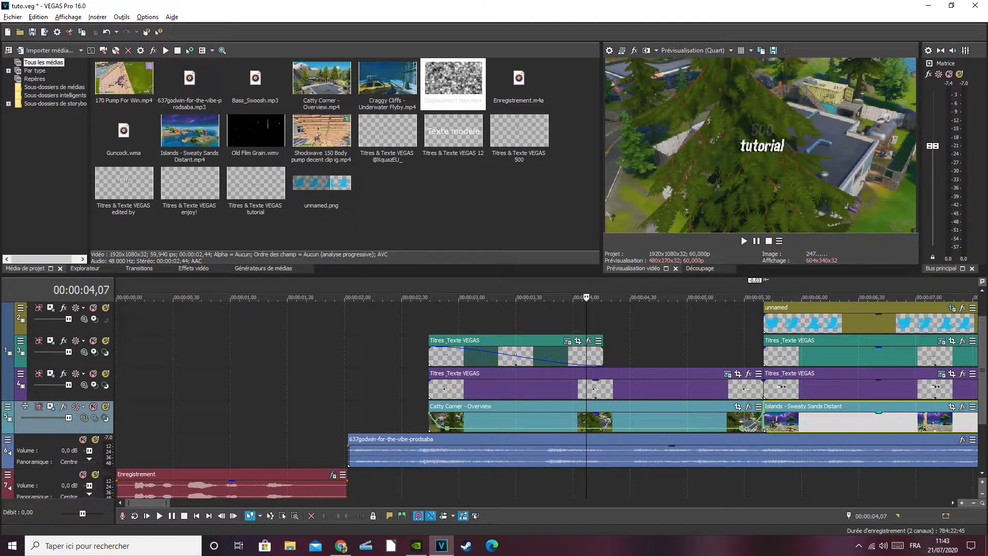
Step: Insert a Rapidité envelope on the Islands clip
{"action": "right_click", "coordinate": [804, 406]}
{"action": "mouse_move", "coordinate": [859, 314]}
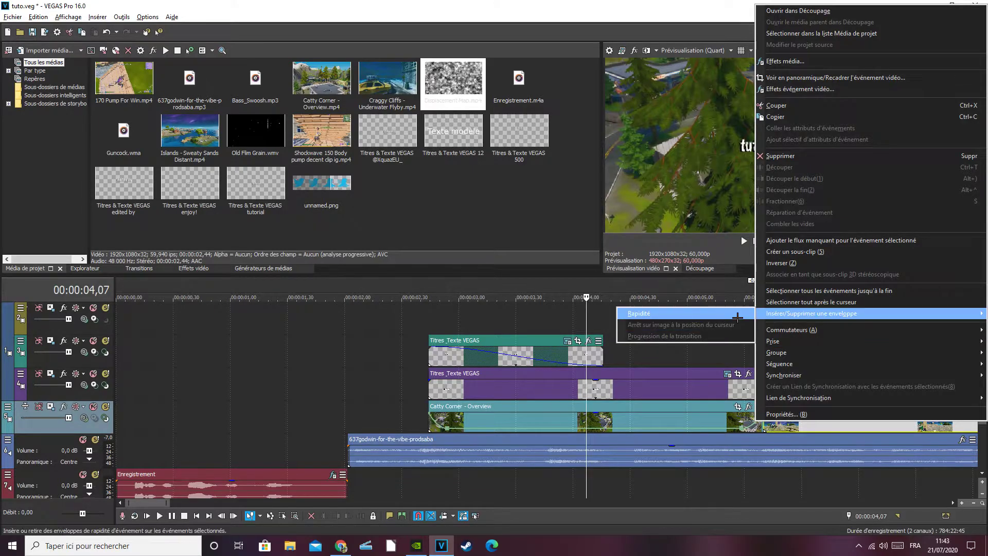
{"action": "left_click", "coordinate": [719, 315]}
{"action": "right_click", "coordinate": [765, 428]}
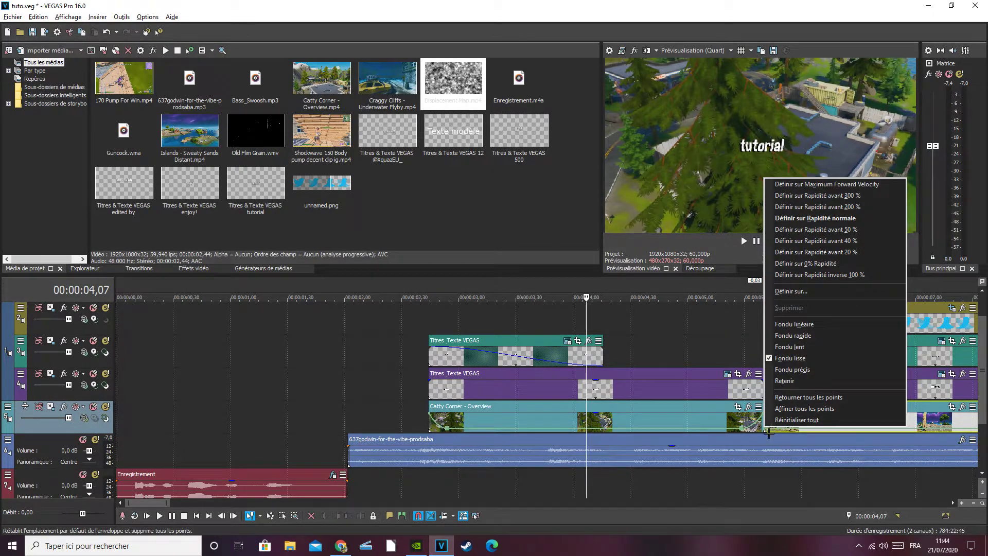
{"action": "left_click", "coordinate": [921, 414]}
Step: Add a Rapidité envelope point about ten frames into the Islands clip, at 00:00:05,50
{"action": "left_click", "coordinate": [764, 425]}
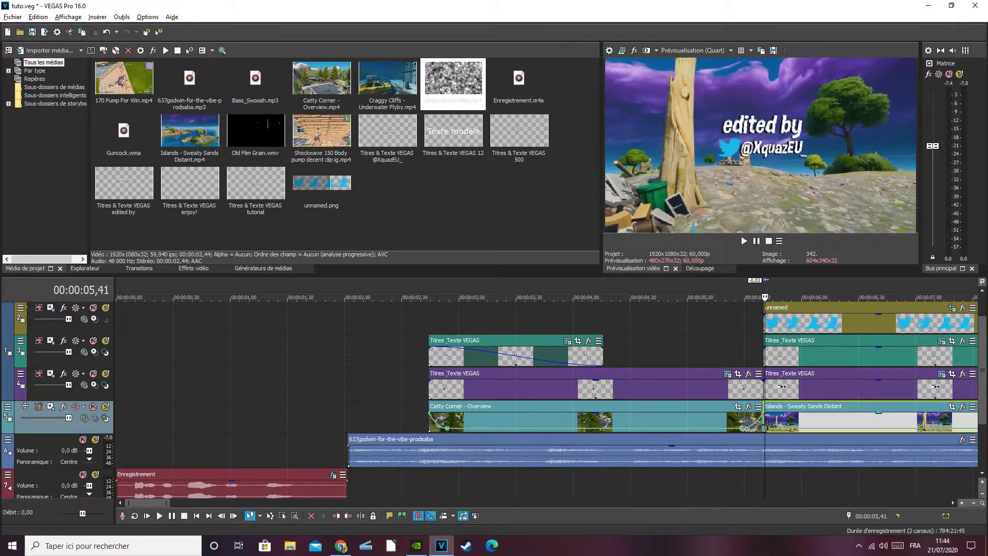
{"action": "scroll", "coordinate": [767, 425], "scroll_direction": "up", "scroll_amount": 3}
{"action": "key", "text": "Right"}
{"action": "key", "text": "Right"}
{"action": "key", "text": "Right"}
{"action": "key", "text": "Right"}
{"action": "key", "text": "Right"}
{"action": "key", "text": "Right"}
{"action": "key", "text": "Right"}
{"action": "key", "text": "Right"}
{"action": "key", "text": "Right"}
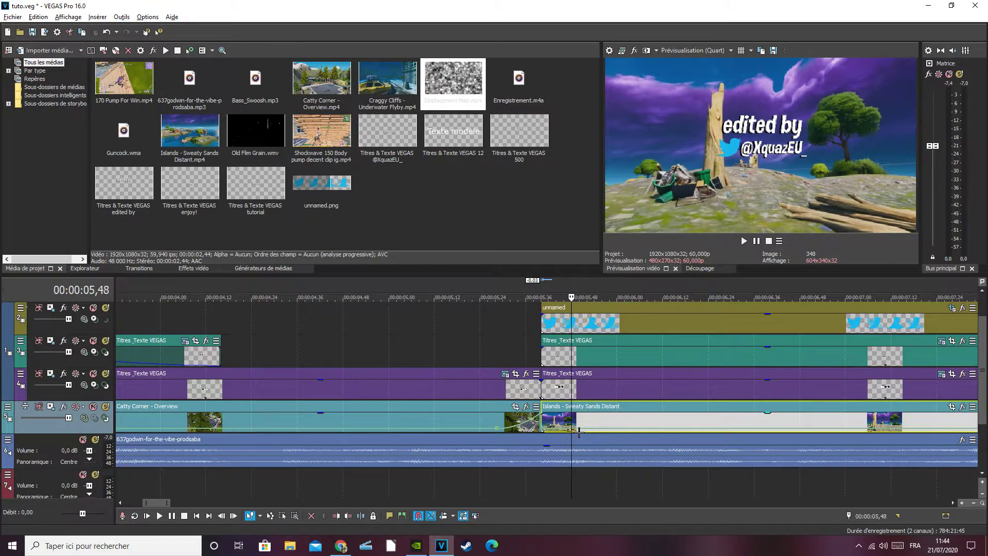
{"action": "right_click", "coordinate": [581, 429]}
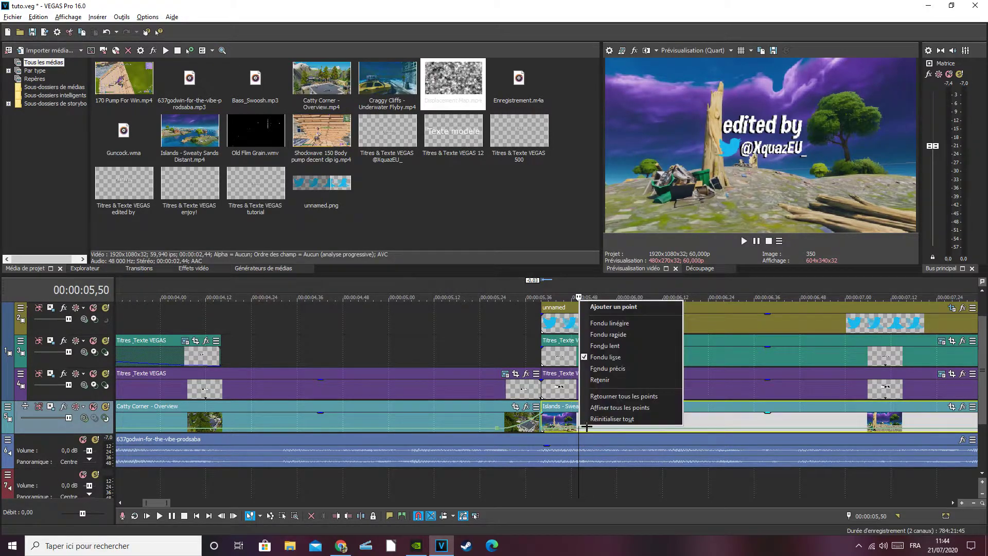
{"action": "left_click", "coordinate": [607, 307]}
Step: Set the Islands clip's starting Rapidité point to Maximum Forward Velocity and give the following segment a Fondu rapide curve
{"action": "right_click", "coordinate": [542, 428]}
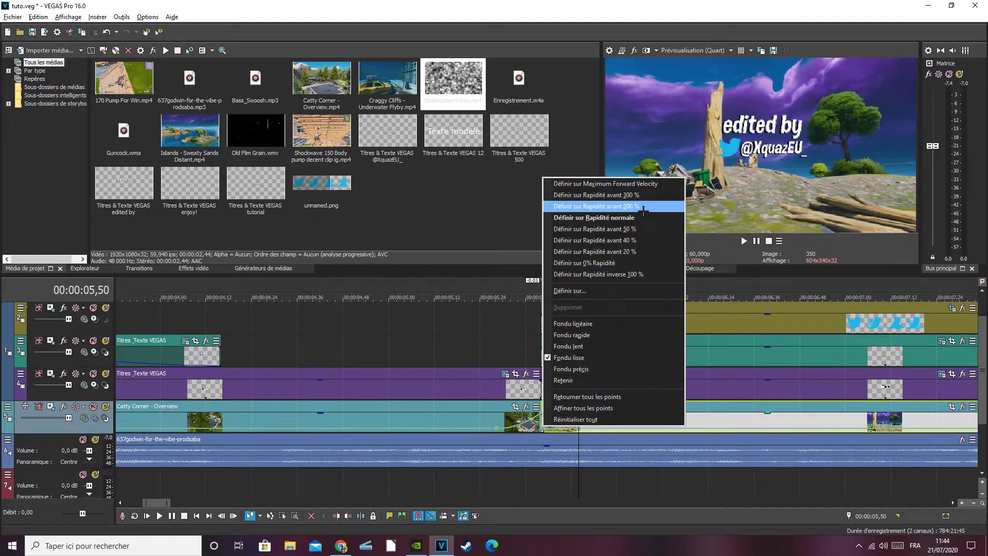
{"action": "left_click", "coordinate": [619, 183]}
{"action": "right_click", "coordinate": [555, 417]}
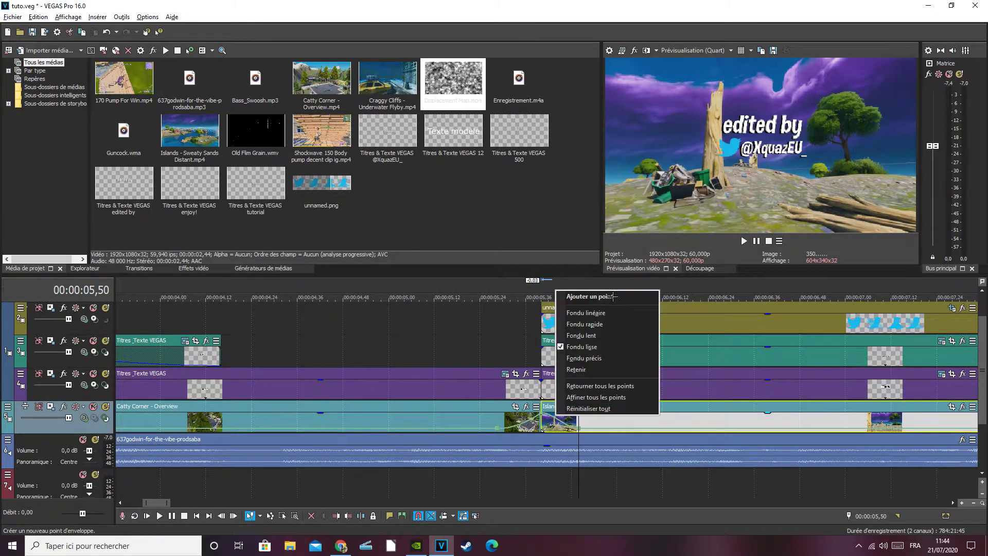
{"action": "left_click", "coordinate": [597, 325]}
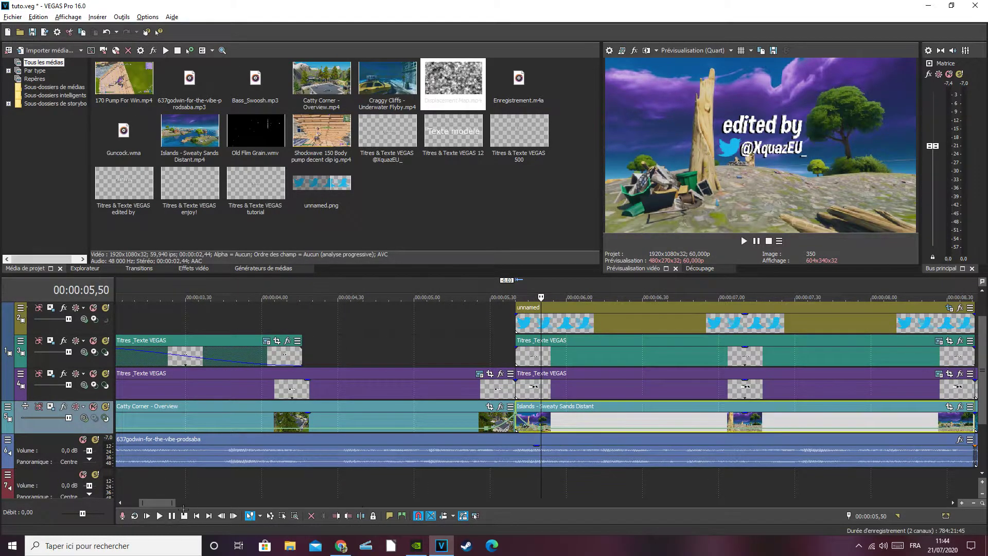
Step: Nudge the Craggy Cliffs clip two frames clear of the Islands clip and add a Rapidité point ten frames before Islands ends, at 00:00:08,30
{"action": "left_click_drag", "start_coordinate": [149, 503], "coordinate": [166, 507]}
{"action": "left_click_drag", "start_coordinate": [407, 407], "coordinate": [412, 407]}
{"action": "left_click", "coordinate": [363, 423]}
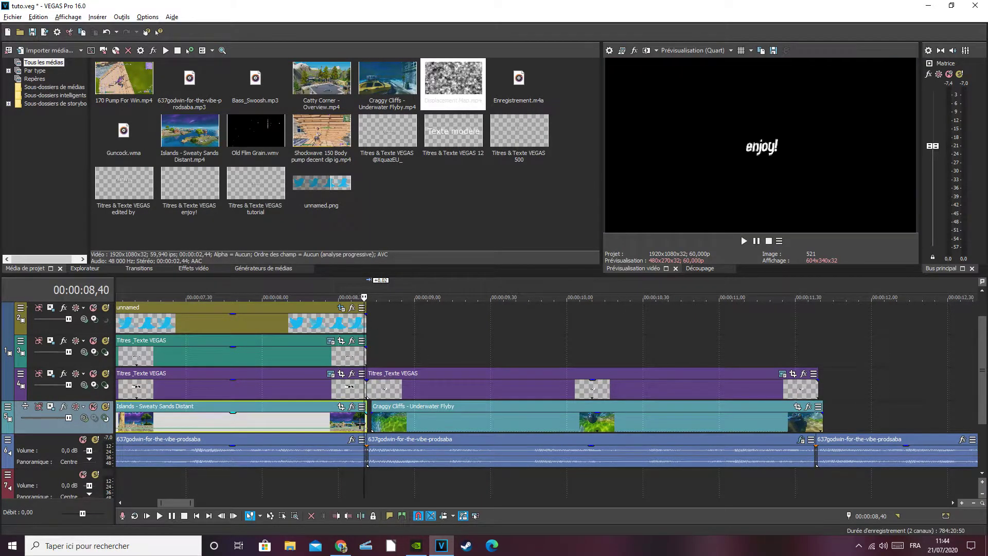
{"action": "key", "text": "Left"}
{"action": "key", "text": "Left"}
{"action": "key", "text": "Left"}
{"action": "key", "text": "Left"}
{"action": "key", "text": "Left"}
{"action": "key", "text": "Left"}
{"action": "key", "text": "Left"}
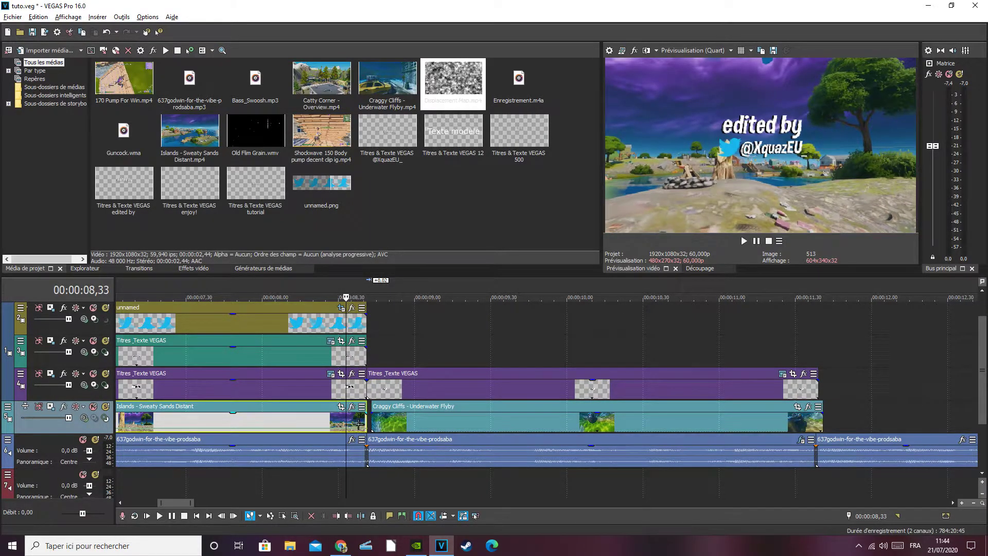
{"action": "key", "text": "Left"}
{"action": "key", "text": "Left"}
{"action": "key", "text": "Left"}
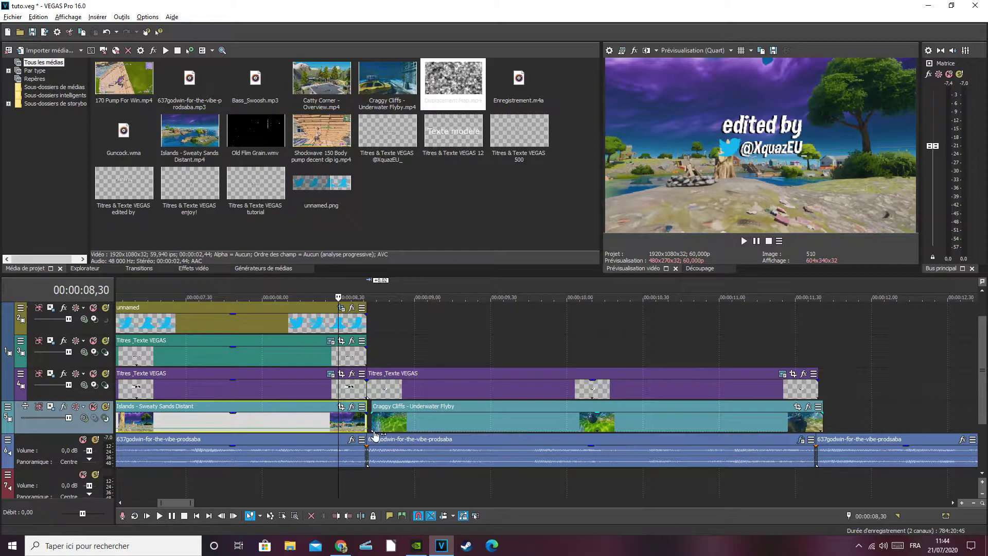
{"action": "right_click", "coordinate": [338, 428]}
{"action": "left_click", "coordinate": [382, 307]}
Step: Ramp the Islands clip's end up to Maximum Forward Velocity with a Fondu lent curve
{"action": "right_click", "coordinate": [367, 428]}
{"action": "left_click", "coordinate": [427, 307]}
{"action": "right_click", "coordinate": [367, 430]}
{"action": "left_click", "coordinate": [427, 181]}
{"action": "right_click", "coordinate": [355, 420]}
{"action": "left_click", "coordinate": [393, 338]}
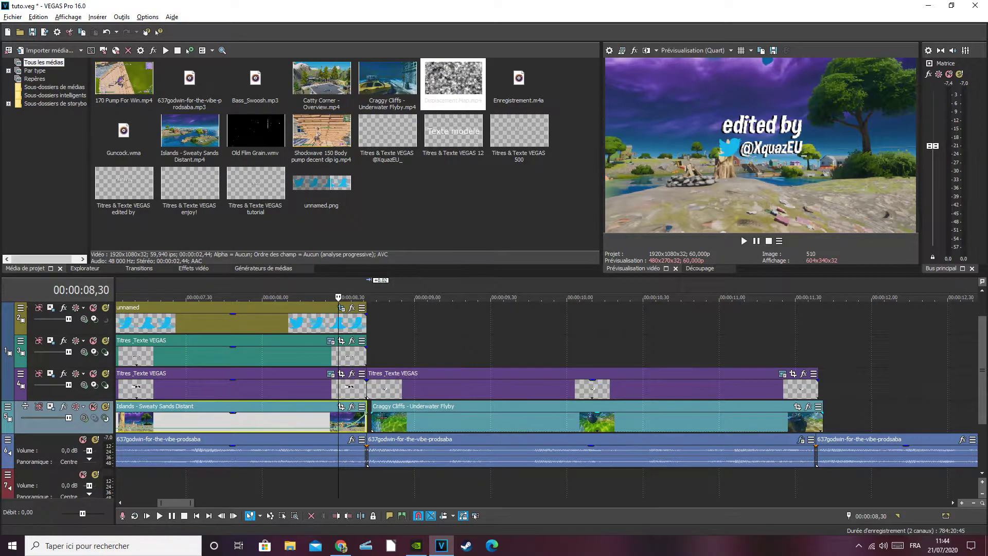
Step: Insert a Rapidité envelope on the Craggy Cliffs clip
{"action": "right_click", "coordinate": [385, 424]}
{"action": "mouse_move", "coordinate": [468, 318]}
{"action": "left_click", "coordinate": [638, 318]}
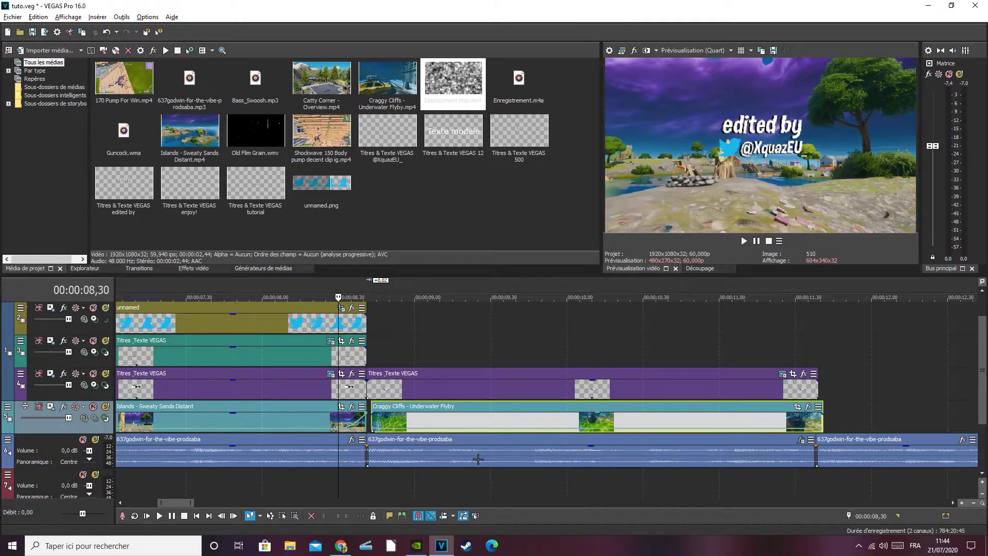
{"action": "right_click", "coordinate": [372, 430]}
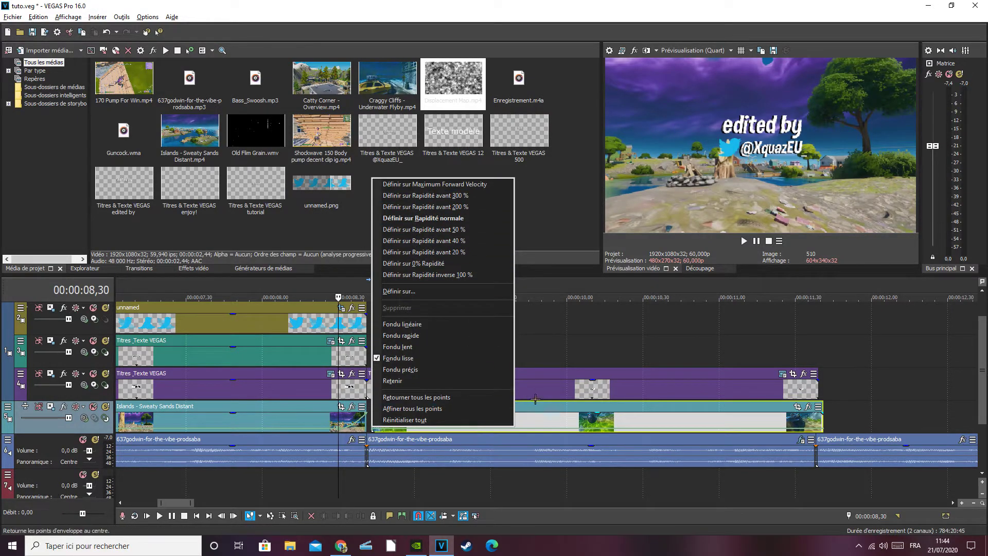
{"action": "left_click", "coordinate": [534, 415]}
{"action": "key", "text": "Left"}
{"action": "key", "text": "Right"}
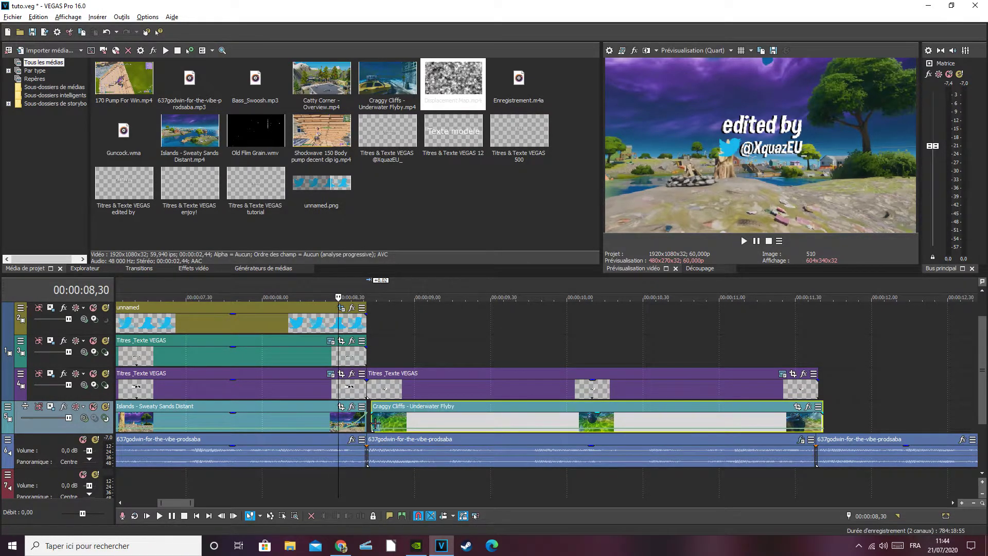
Step: Add a Rapidité envelope point about ten frames into the Craggy Cliffs clip, at 00:00:08,53
{"action": "left_click", "coordinate": [380, 429]}
{"action": "key", "text": "Right"}
{"action": "key", "text": "Right"}
{"action": "key", "text": "Right"}
{"action": "key", "text": "Right"}
{"action": "key", "text": "Right"}
{"action": "key", "text": "Right"}
{"action": "key", "text": "Right"}
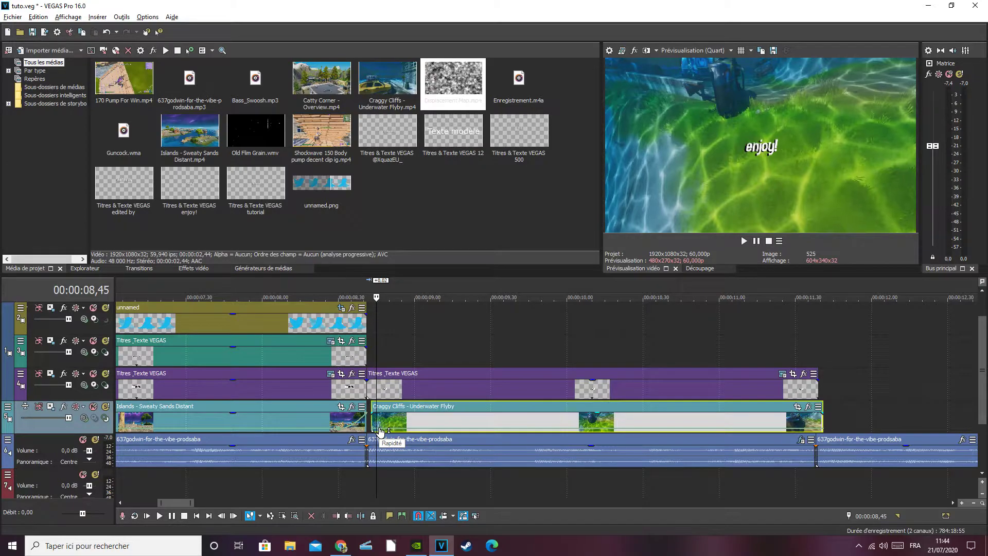
{"action": "key", "text": "Right"}
{"action": "key", "text": "Right"}
{"action": "key", "text": "Right"}
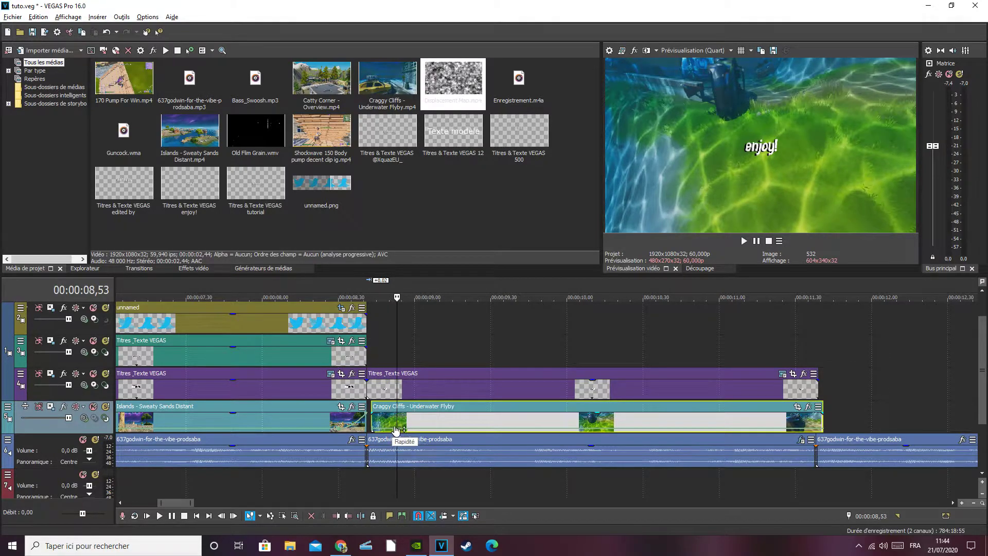
{"action": "right_click", "coordinate": [399, 423]}
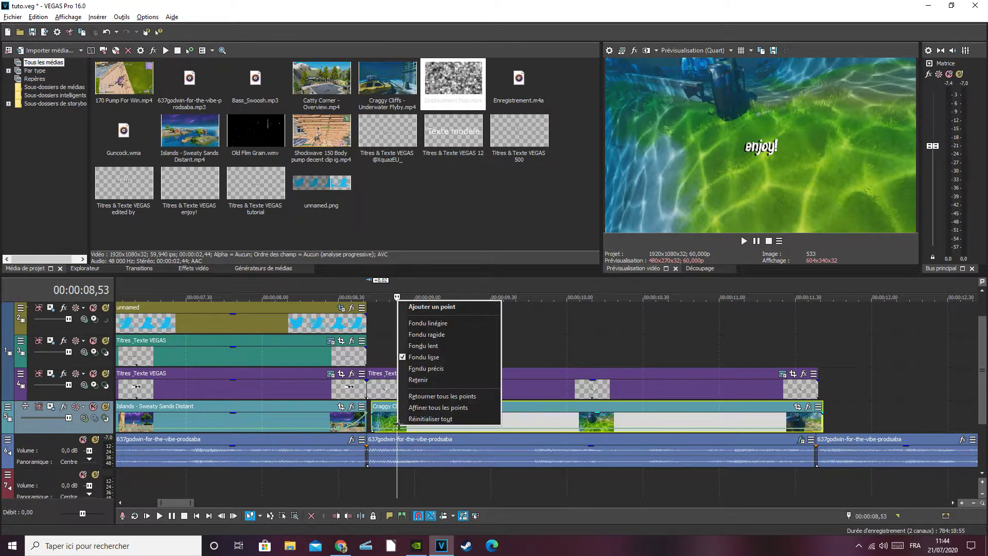
{"action": "left_click", "coordinate": [432, 307]}
Step: Ramp the Craggy Cliffs clip's start down from Maximum Forward Velocity with a Fondu rapide curve, and close the clip's gap with Islands
{"action": "right_click", "coordinate": [370, 434]}
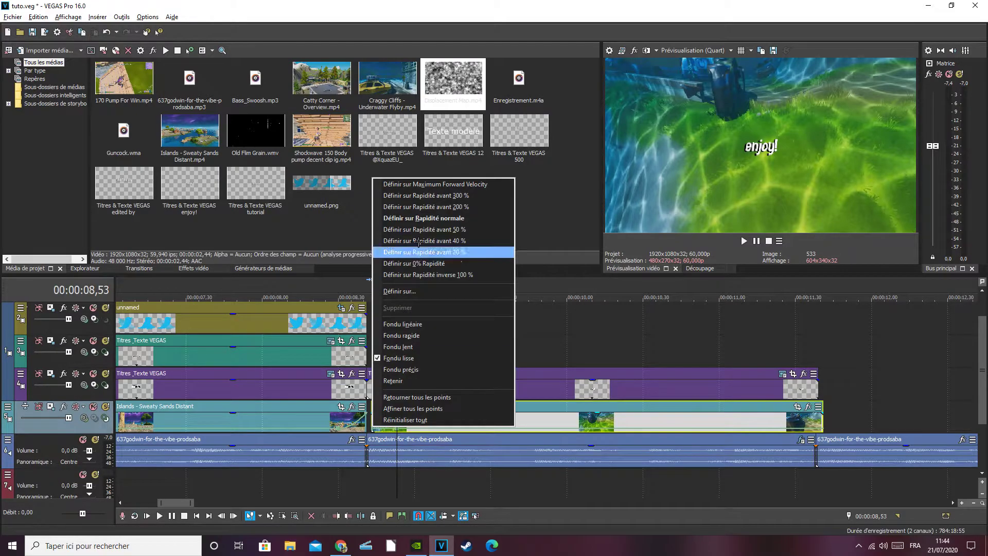
{"action": "left_click", "coordinate": [426, 184]}
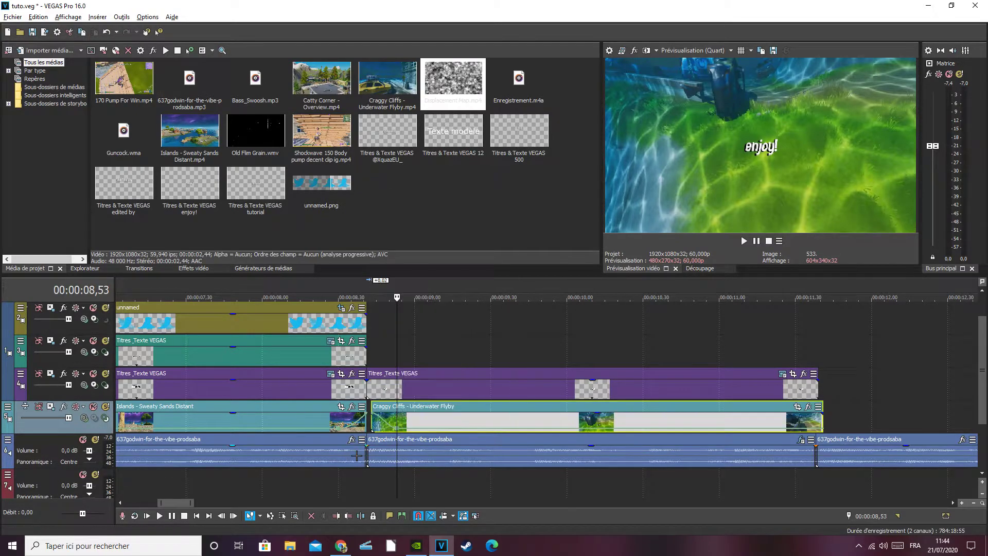
{"action": "right_click", "coordinate": [383, 423]}
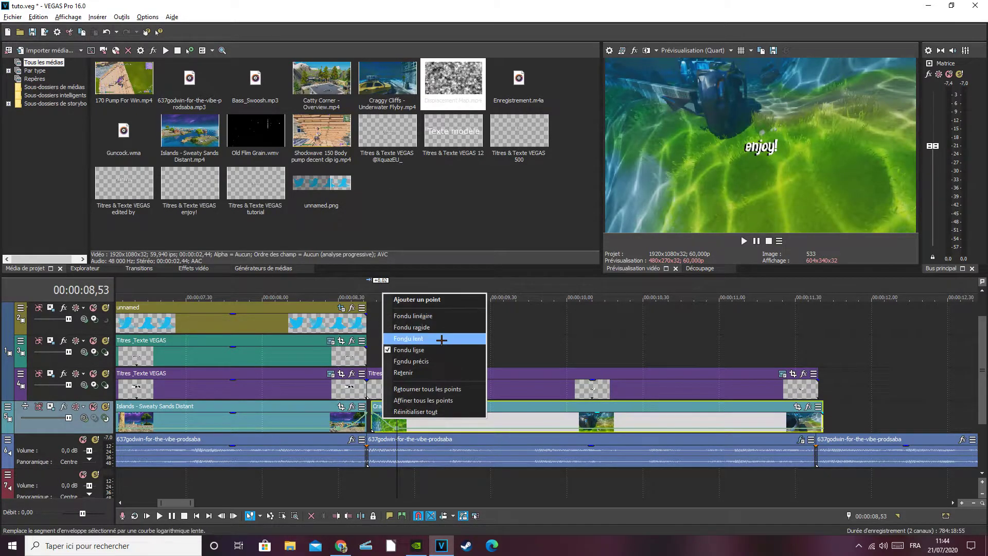
{"action": "left_click", "coordinate": [431, 328]}
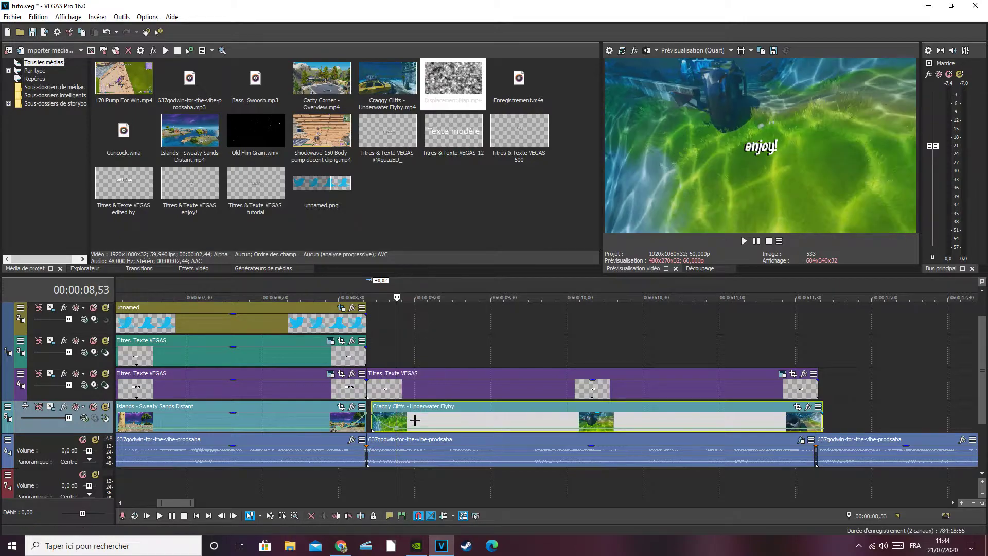
{"action": "left_click_drag", "start_coordinate": [420, 405], "coordinate": [415, 406]}
{"action": "left_click", "coordinate": [813, 421]}
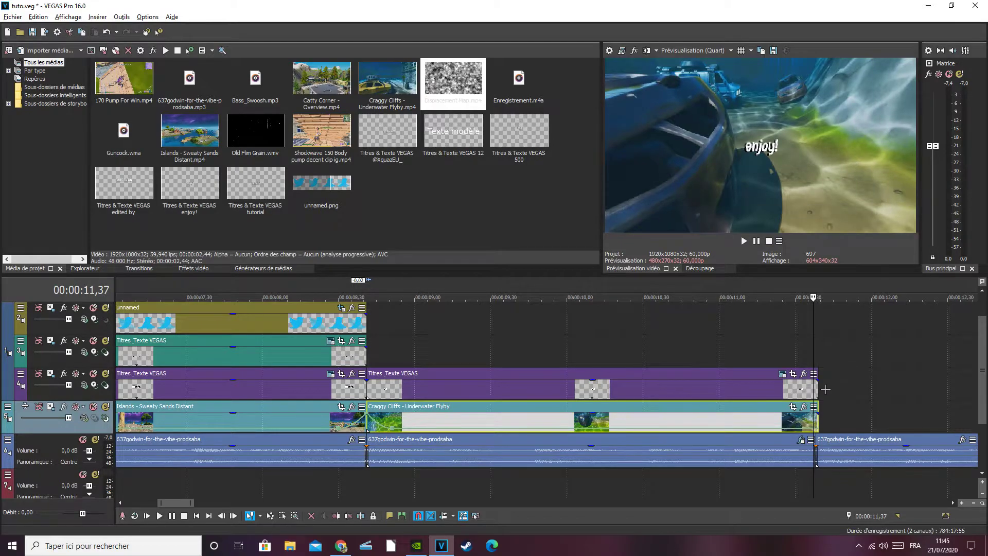
Step: Add a very short fade-in to the "tutorial" title at the start of the Catty Corner clip
{"action": "scroll", "coordinate": [143, 493], "scroll_direction": "left", "scroll_amount": 10}
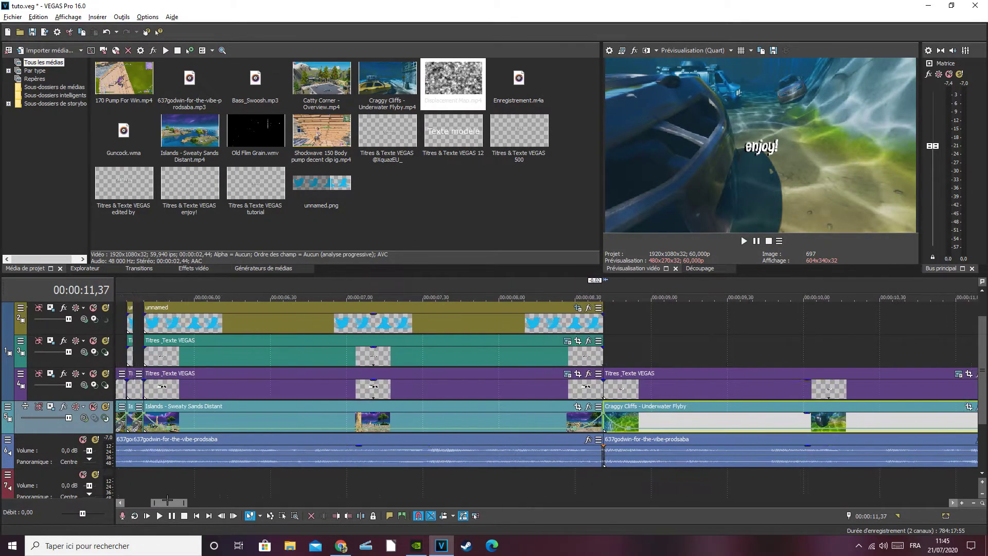
{"action": "scroll", "coordinate": [142, 495], "scroll_direction": "right", "scroll_amount": 3}
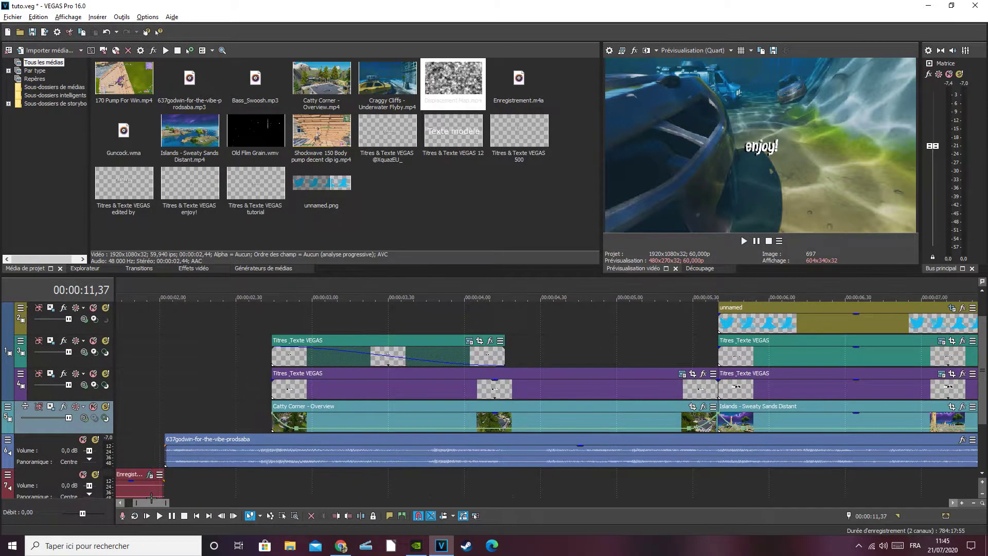
{"action": "left_click_drag", "start_coordinate": [271, 380], "coordinate": [283, 380]}
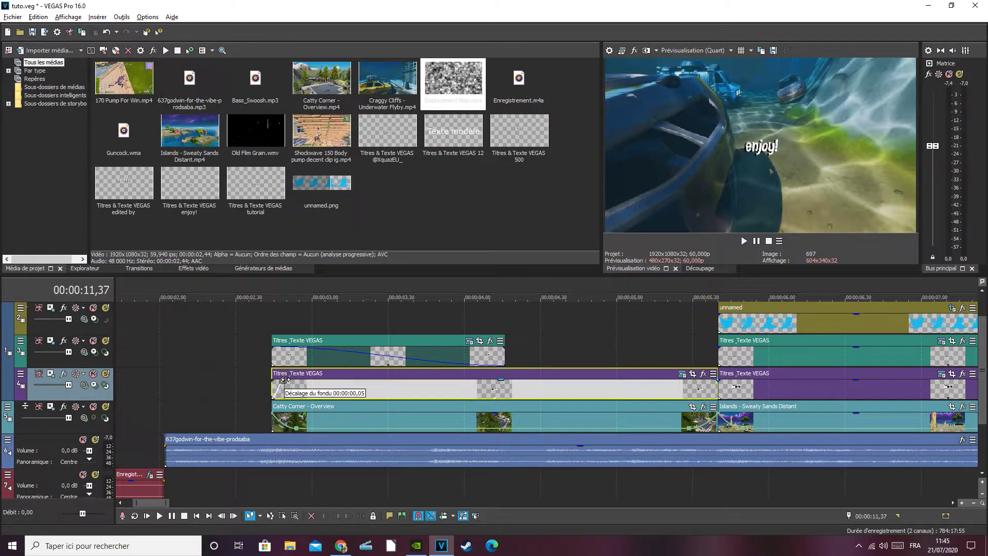
{"action": "left_click_drag", "start_coordinate": [284, 380], "coordinate": [275, 378]}
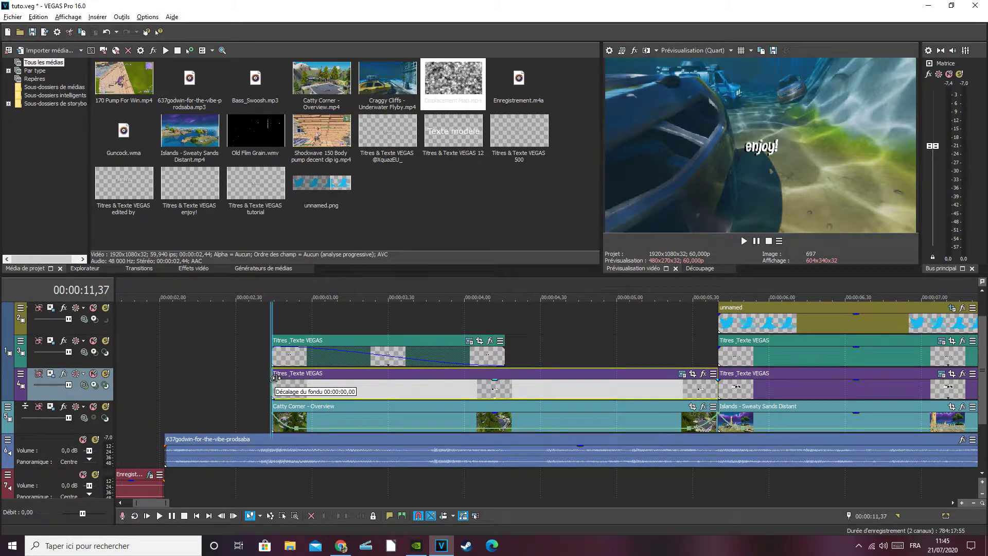
{"action": "scroll", "coordinate": [280, 383], "scroll_direction": "up", "scroll_amount": 1}
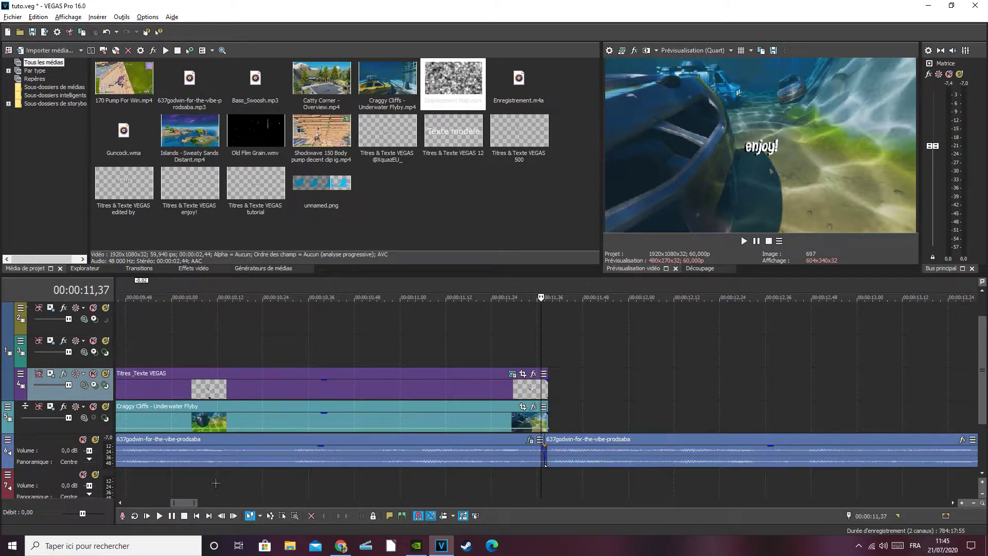
{"action": "left_click_drag", "start_coordinate": [185, 502], "coordinate": [149, 496]}
{"action": "left_click", "coordinate": [312, 379]}
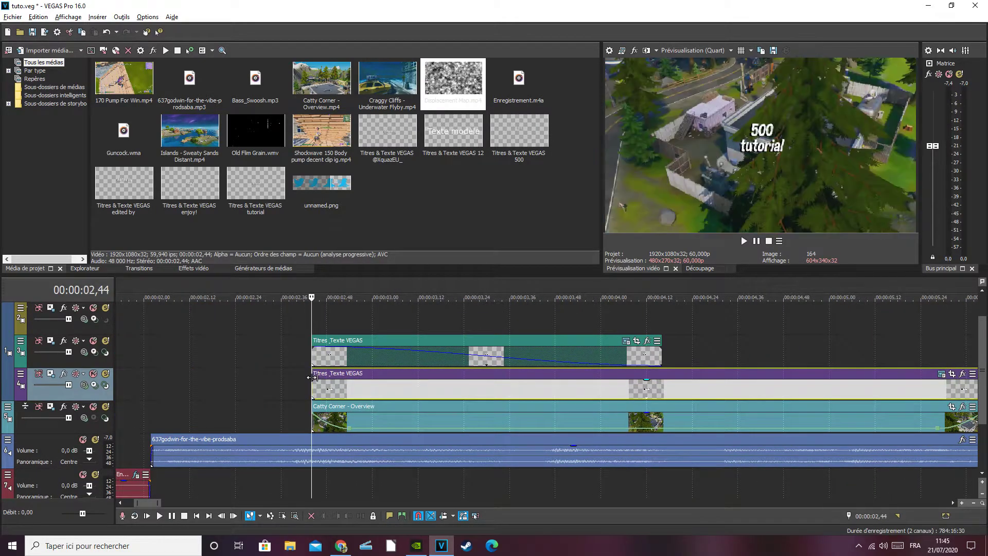
{"action": "left_click_drag", "start_coordinate": [312, 382], "coordinate": [316, 382]}
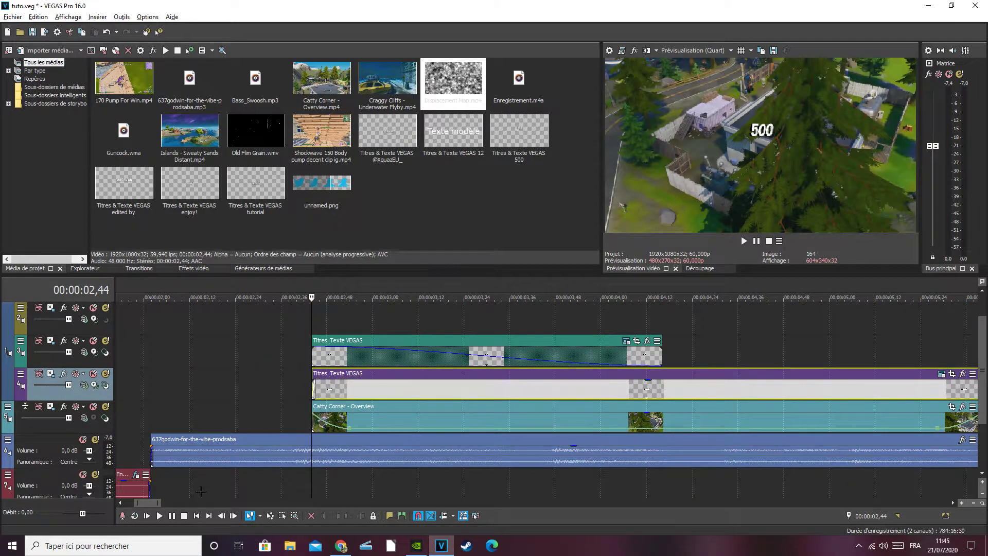
Step: Shift the next title one frame clear of the "tutorial" title and add a short fade-out to the "tutorial" title's end
{"action": "left_click_drag", "start_coordinate": [152, 502], "coordinate": [162, 502]}
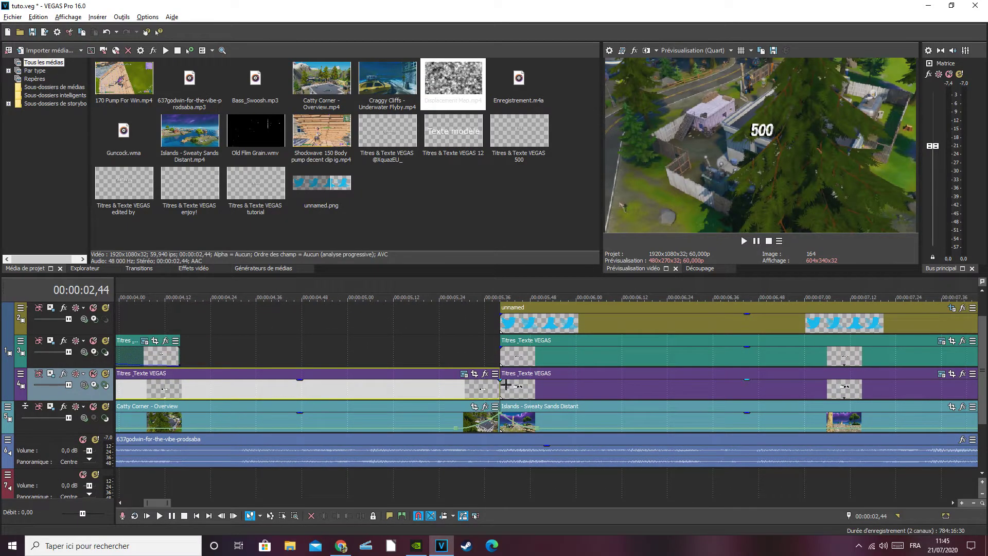
{"action": "left_click", "coordinate": [497, 379]}
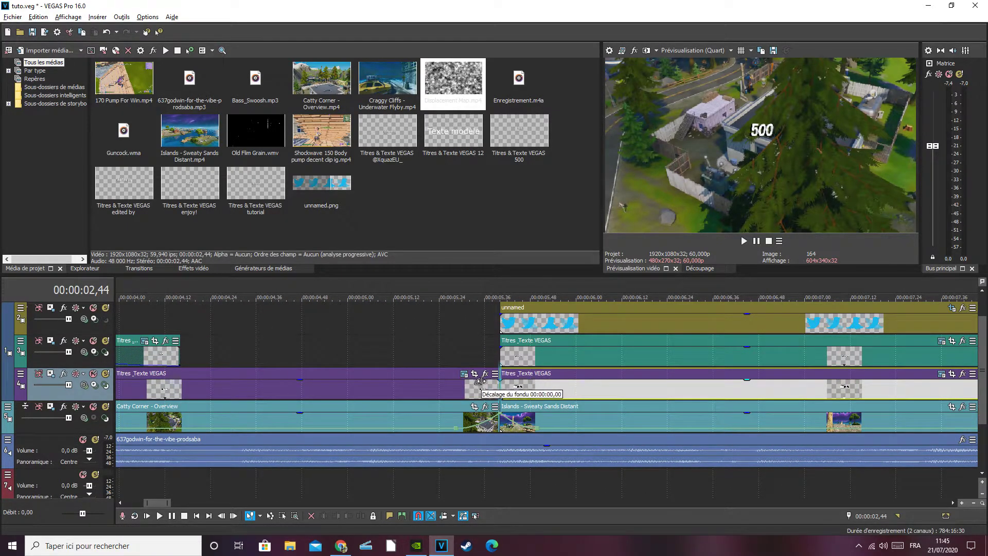
{"action": "left_click_drag", "start_coordinate": [513, 373], "coordinate": [492, 385]}
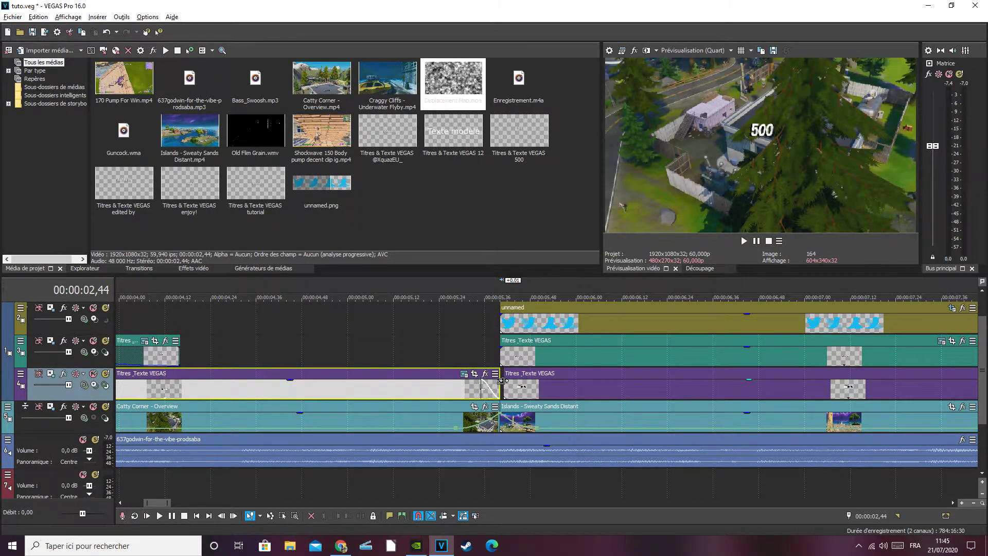
Step: Add one-frame fade-ins to both titles and the Twitter logo at the Islands clip's start, and move the shifted title back to the cut
{"action": "left_click", "coordinate": [503, 381]}
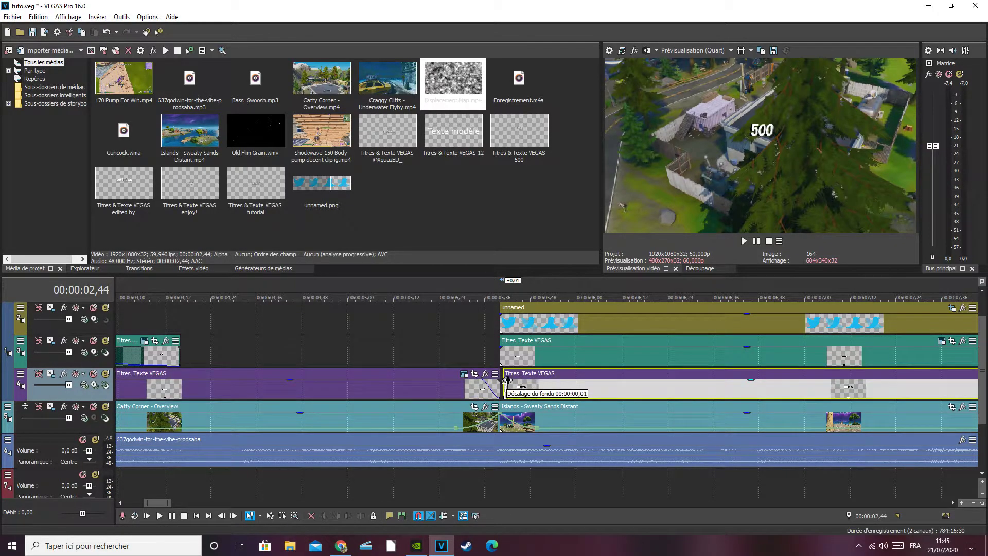
{"action": "left_click", "coordinate": [499, 348]}
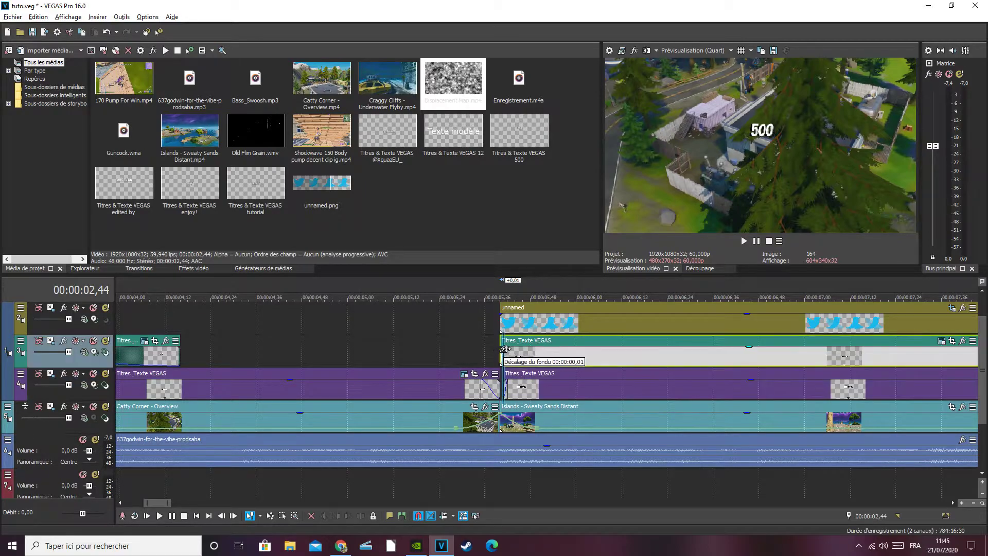
{"action": "left_click", "coordinate": [502, 313]}
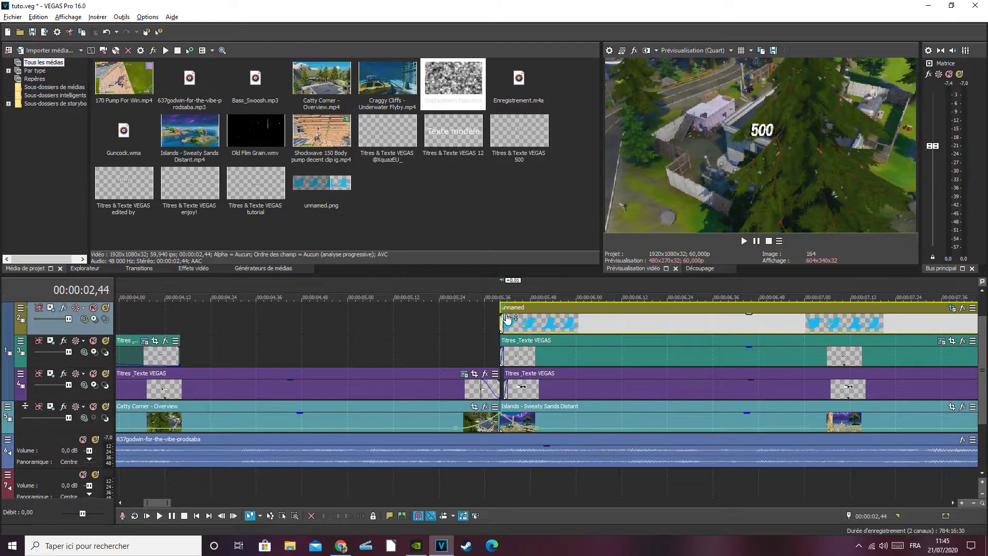
{"action": "left_click", "coordinate": [515, 343]}
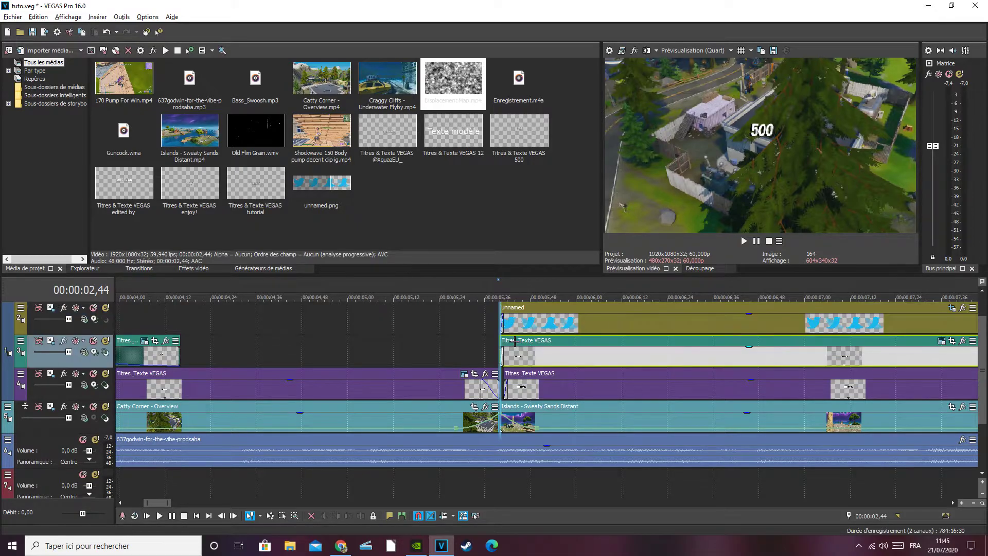
{"action": "left_click_drag", "start_coordinate": [516, 375], "coordinate": [513, 374]}
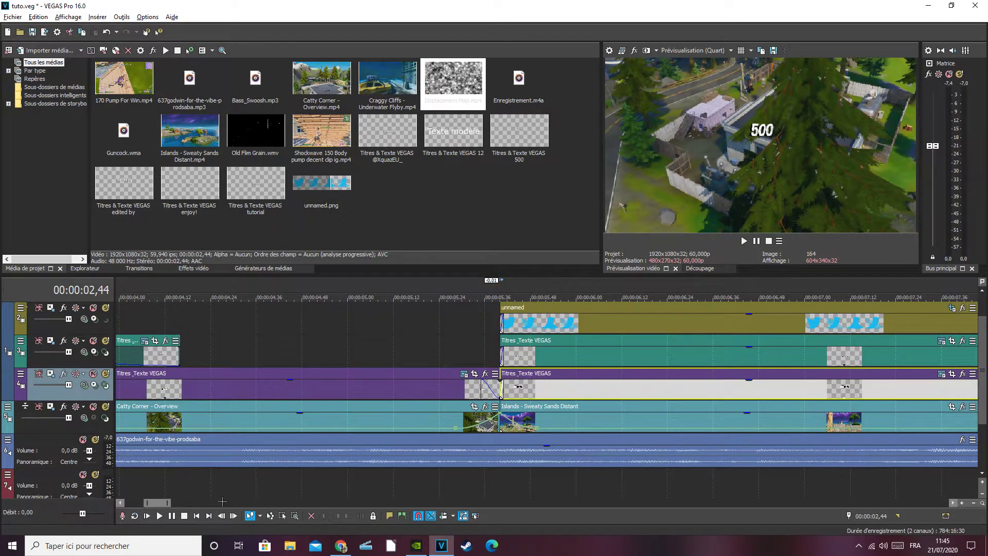
Step: Shift the Craggy Cliffs title two frames past the cut and add five-frame fade-outs to both titles and the Twitter logo ending over Islands
{"action": "left_click_drag", "start_coordinate": [152, 502], "coordinate": [163, 502]}
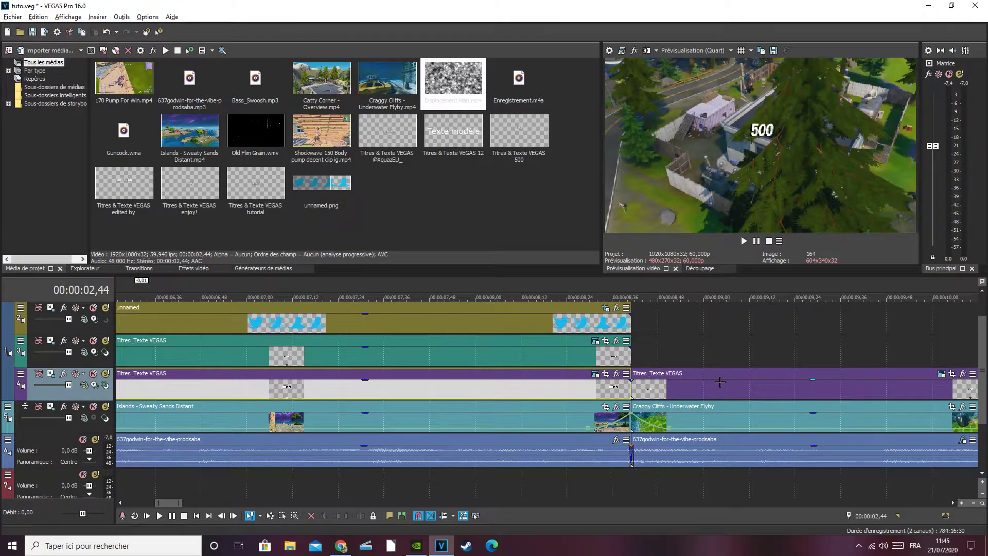
{"action": "left_click", "coordinate": [632, 380]}
{"action": "left_click_drag", "start_coordinate": [651, 375], "coordinate": [659, 375]}
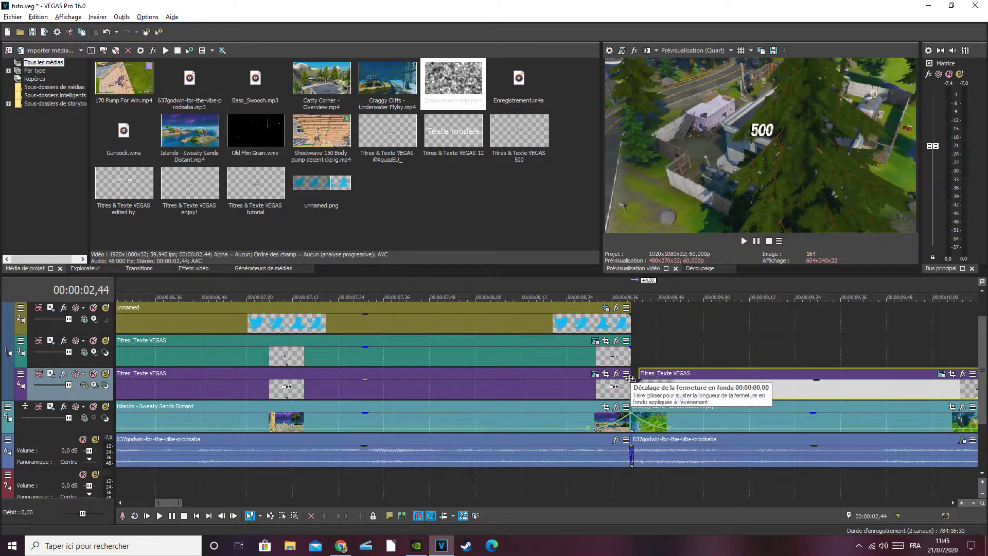
{"action": "left_click", "coordinate": [624, 386]}
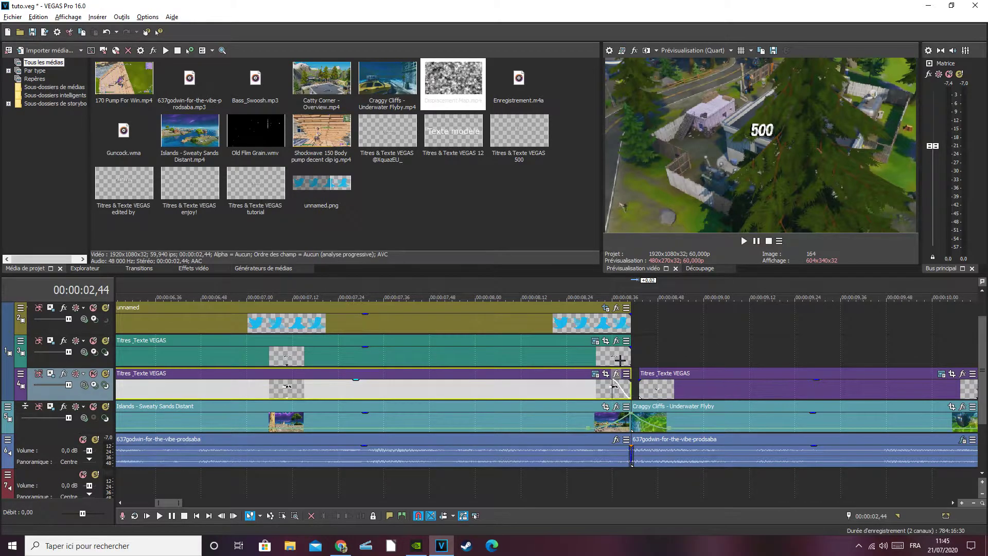
{"action": "left_click", "coordinate": [629, 346]}
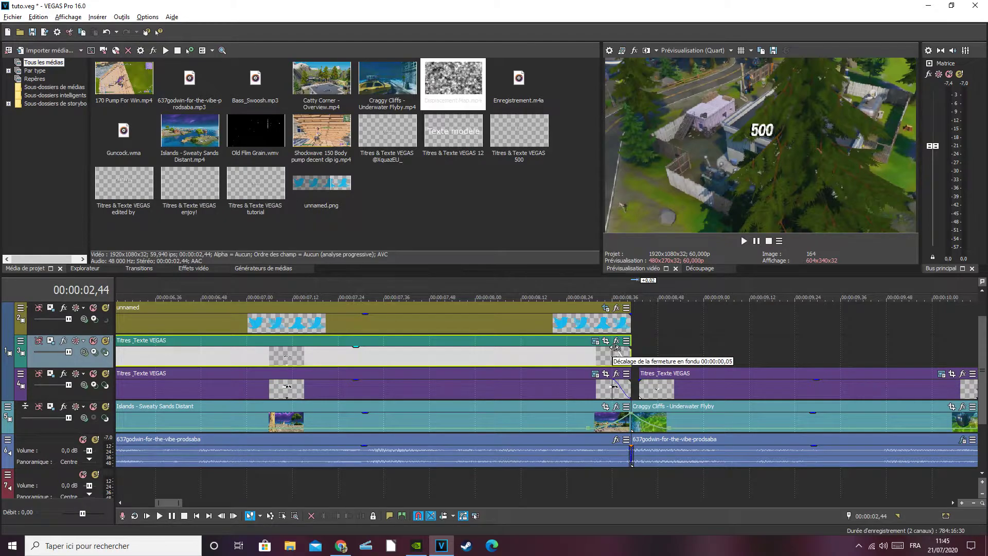
{"action": "left_click_drag", "start_coordinate": [631, 313], "coordinate": [612, 316]}
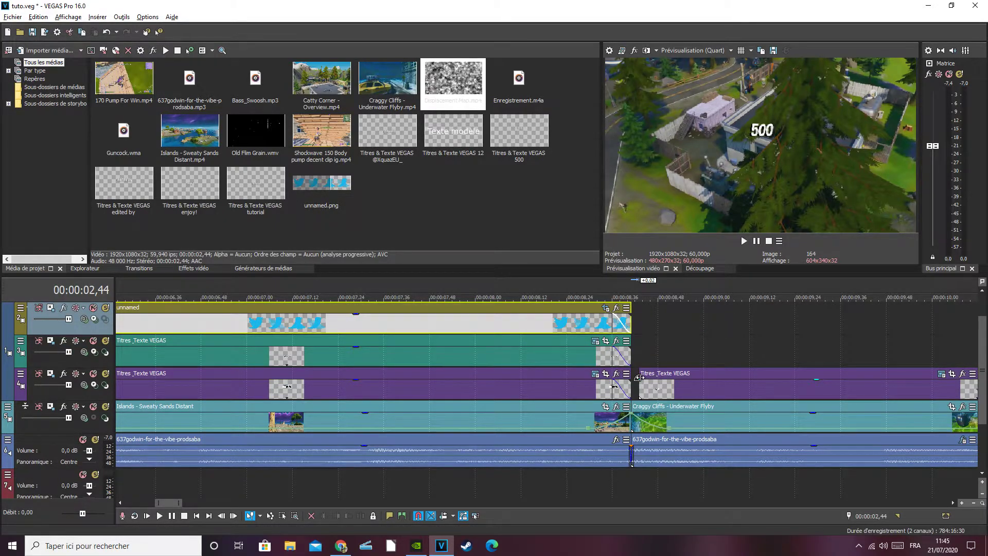
Step: Add a very short fade-in and a fade-out to the title over Craggy Cliffs, moving it back to the clip's start
{"action": "left_click", "coordinate": [638, 377]}
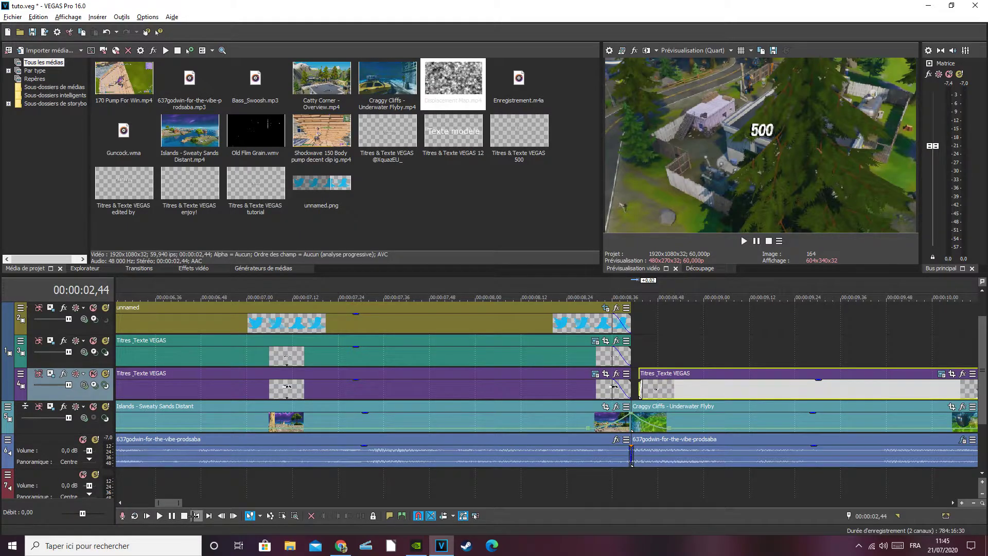
{"action": "mouse_move", "coordinate": [168, 502]}
{"action": "left_mouse_down"}
{"action": "mouse_move", "coordinate": [187, 503]}
{"action": "mouse_move", "coordinate": [176, 503]}
{"action": "left_mouse_up"}
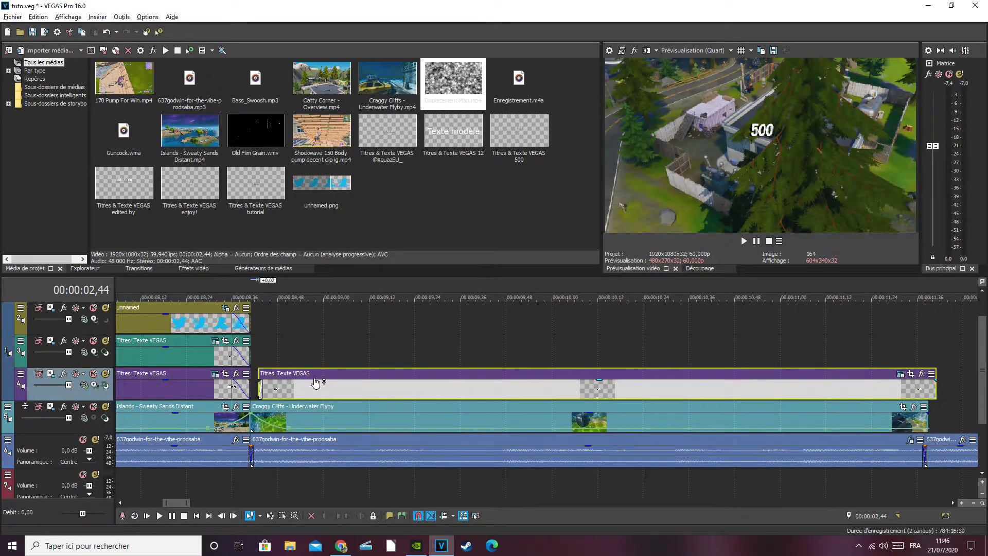
{"action": "left_click_drag", "start_coordinate": [308, 373], "coordinate": [300, 373]}
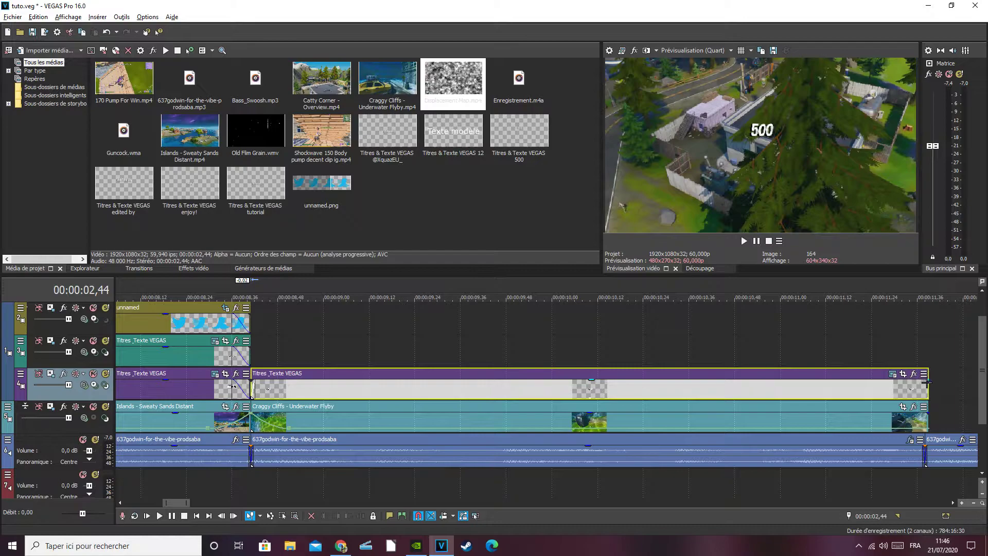
{"action": "left_click_drag", "start_coordinate": [925, 380], "coordinate": [854, 380]}
Step: Insert a new empty video track above the existing tracks
{"action": "scroll", "coordinate": [474, 493], "scroll_direction": "down", "scroll_amount": 10}
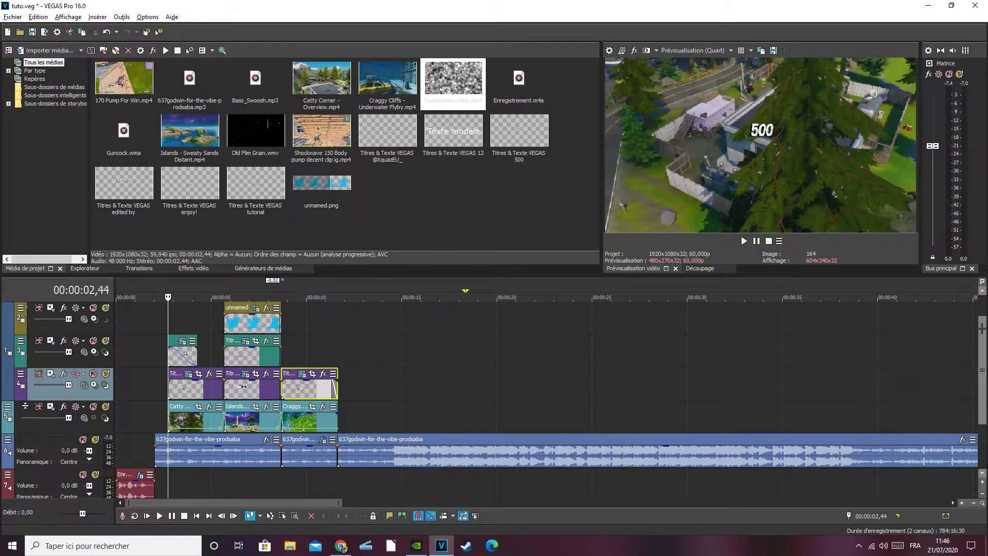
{"action": "left_click", "coordinate": [982, 290]}
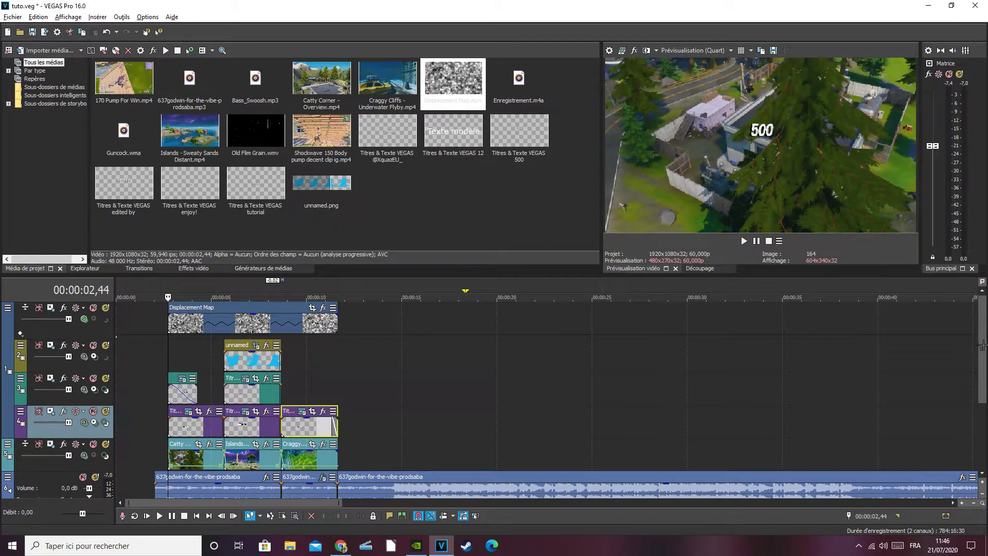
{"action": "left_click_drag", "start_coordinate": [983, 345], "coordinate": [984, 510]}
{"action": "left_click_drag", "start_coordinate": [985, 425], "coordinate": [969, 484]}
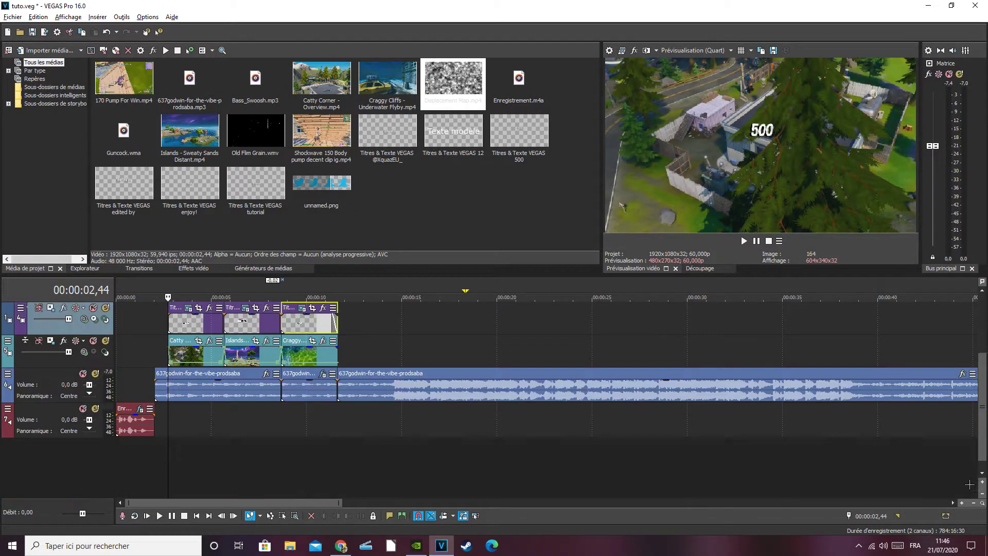
{"action": "right_click", "coordinate": [10, 453]}
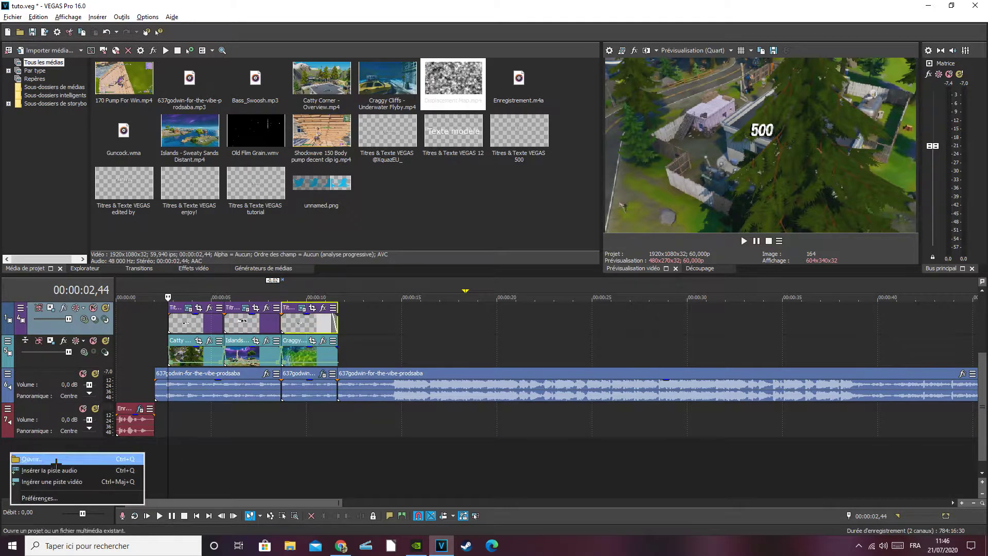
{"action": "left_click", "coordinate": [77, 481]}
{"action": "left_click_drag", "start_coordinate": [983, 304], "coordinate": [984, 391]}
{"action": "right_click", "coordinate": [7, 451]}
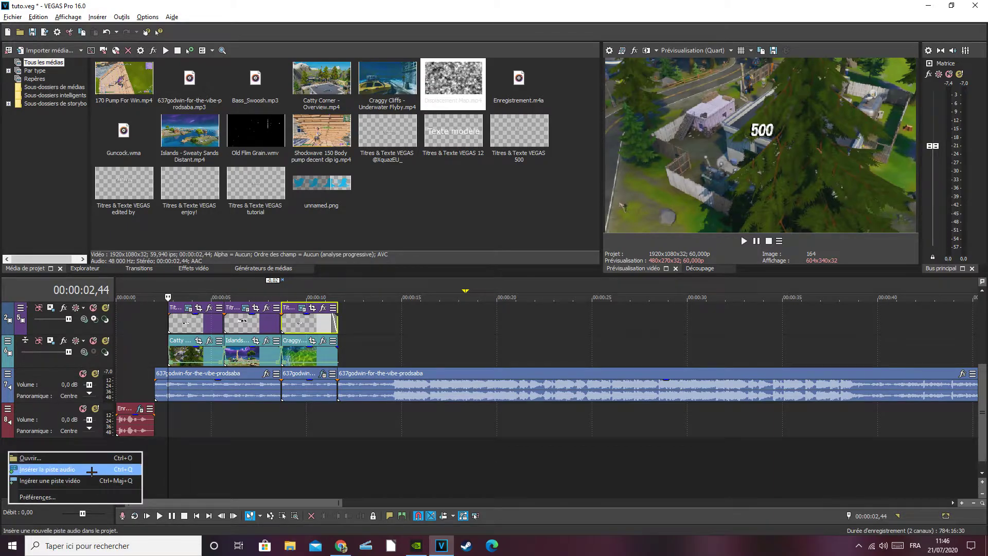
Step: Insert a new audio track, place it directly below the first video track, and move the 637godwin music track right beneath it
{"action": "left_click", "coordinate": [92, 471]}
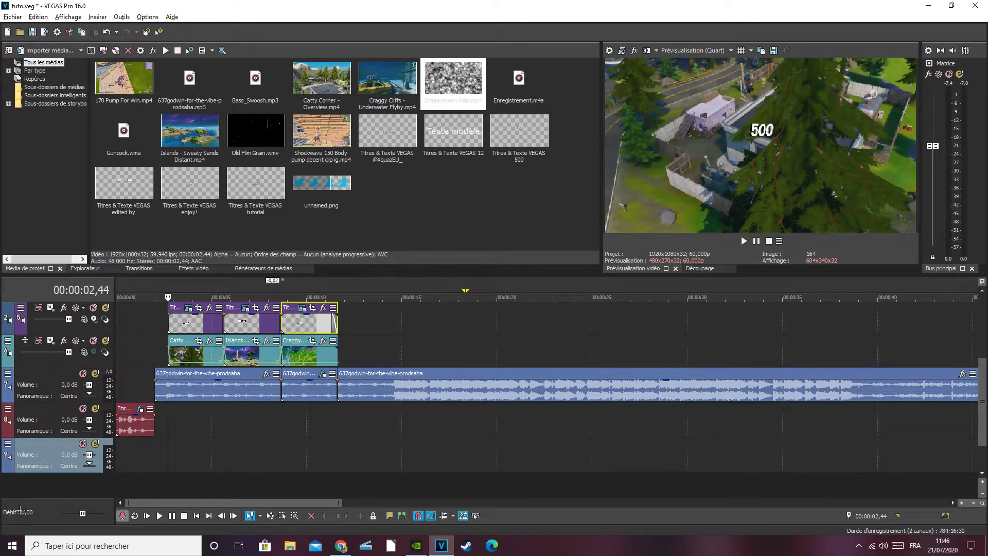
{"action": "left_click_drag", "start_coordinate": [4, 245], "coordinate": [34, 337]}
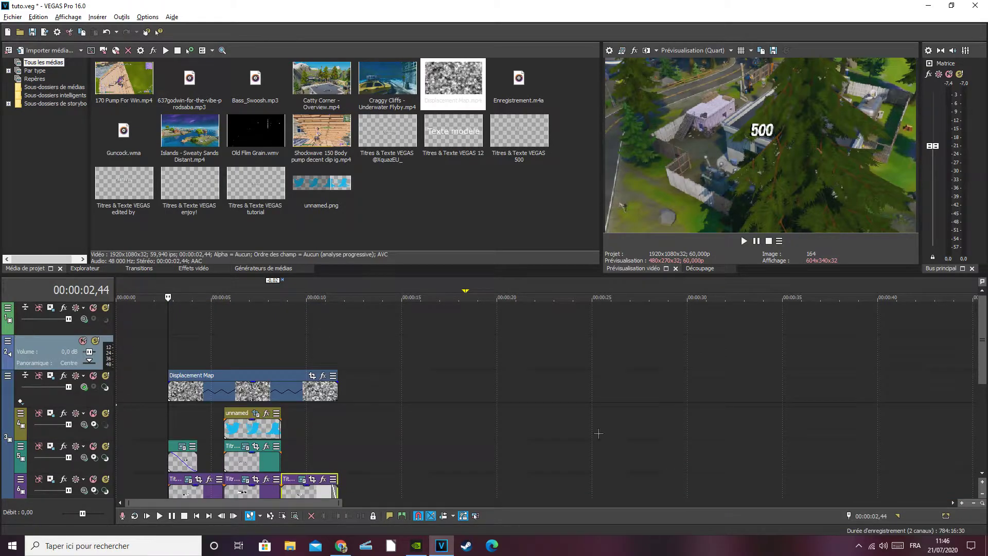
{"action": "left_click_drag", "start_coordinate": [982, 352], "coordinate": [979, 400]}
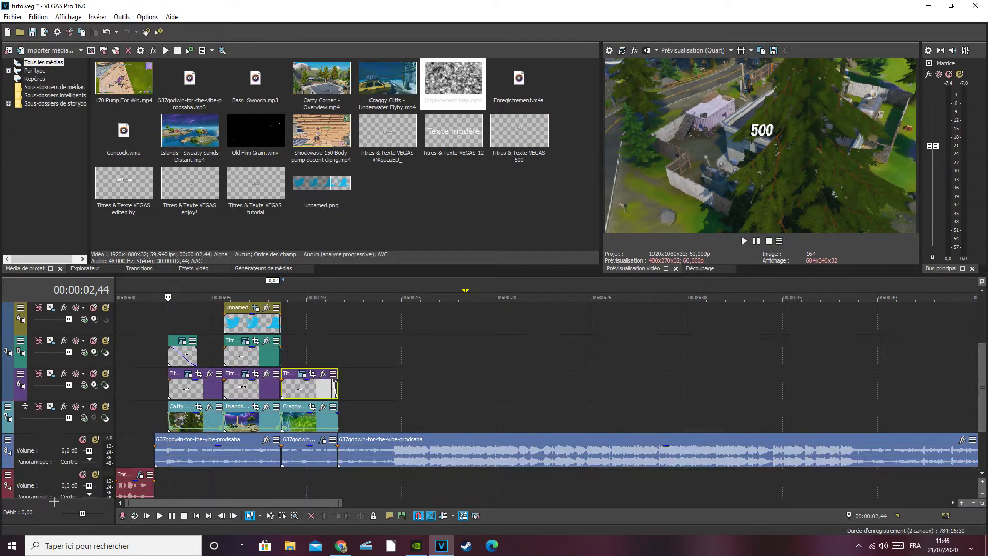
{"action": "left_click_drag", "start_coordinate": [4, 451], "coordinate": [4, 370]}
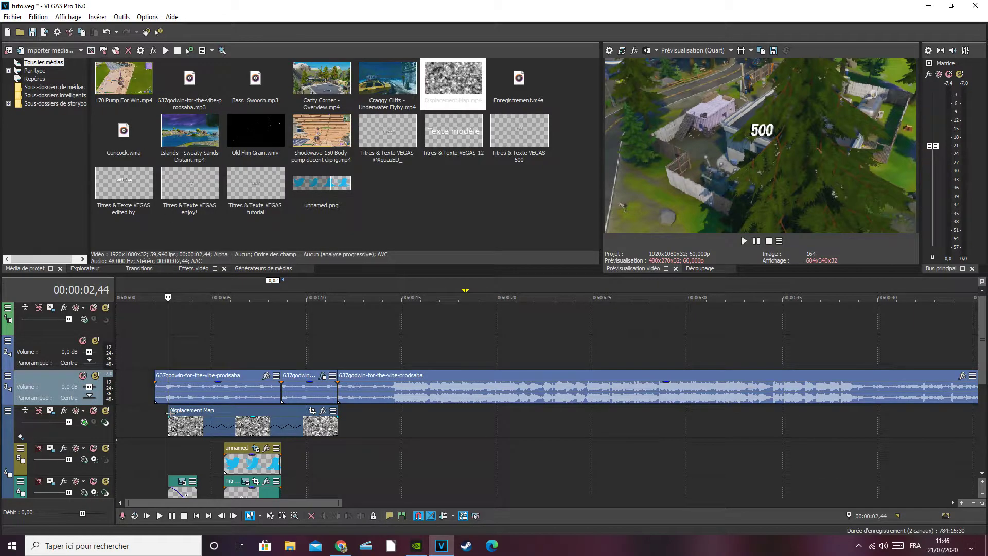
Step: Place the Shockwave 150 Body pump clip with its audio on the top two tracks, starting where the intro clips end
{"action": "left_click_drag", "start_coordinate": [131, 81], "coordinate": [125, 93]}
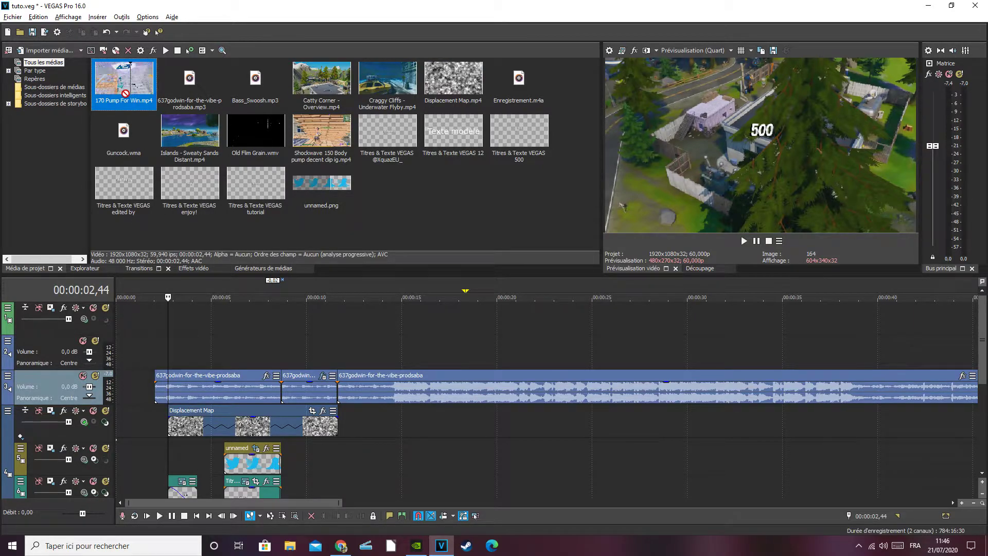
{"action": "left_click_drag", "start_coordinate": [350, 133], "coordinate": [342, 356]}
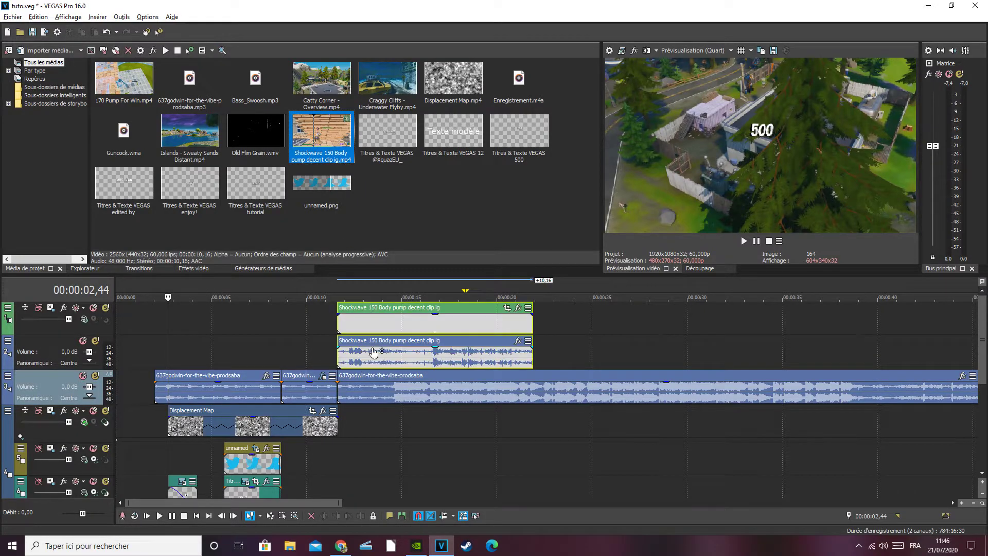
Step: Mark the music's beat drop at 00:00:14,34 with the playhead and shift the Shockwave clip earlier so its shotgun hit falls there
{"action": "left_click", "coordinate": [389, 327]}
{"action": "key", "text": "Right"}
{"action": "key", "text": "Right"}
{"action": "key", "text": "Right"}
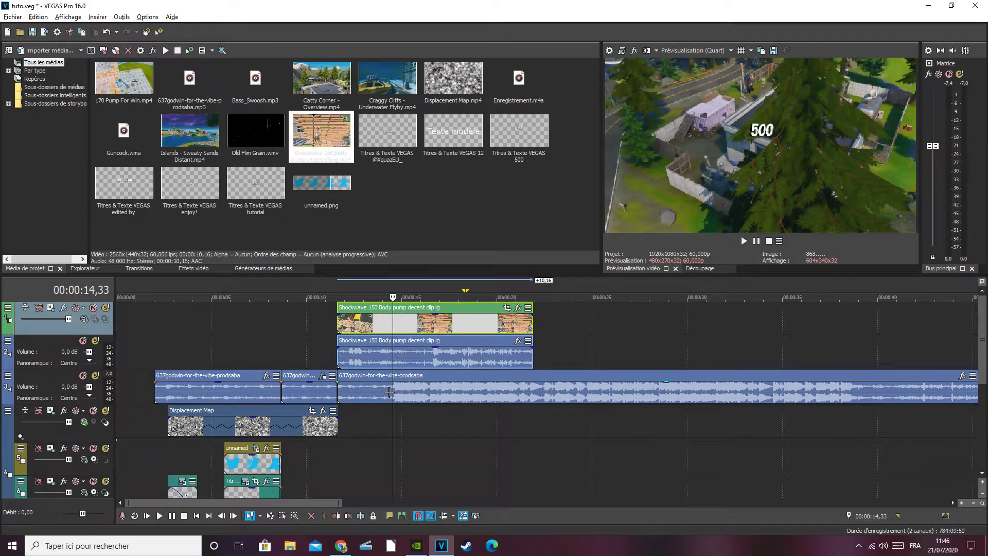
{"action": "key", "text": "Right"}
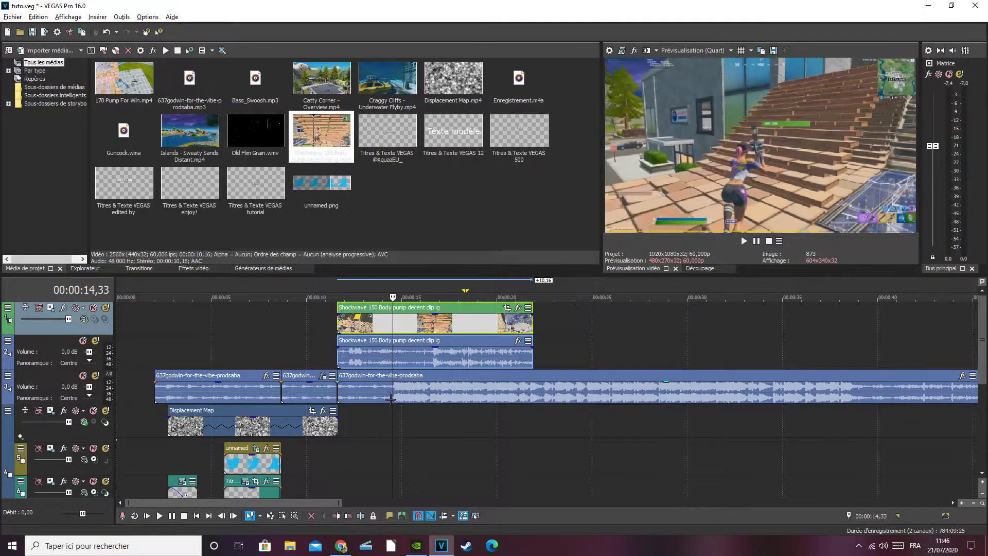
{"action": "key", "text": "Right"}
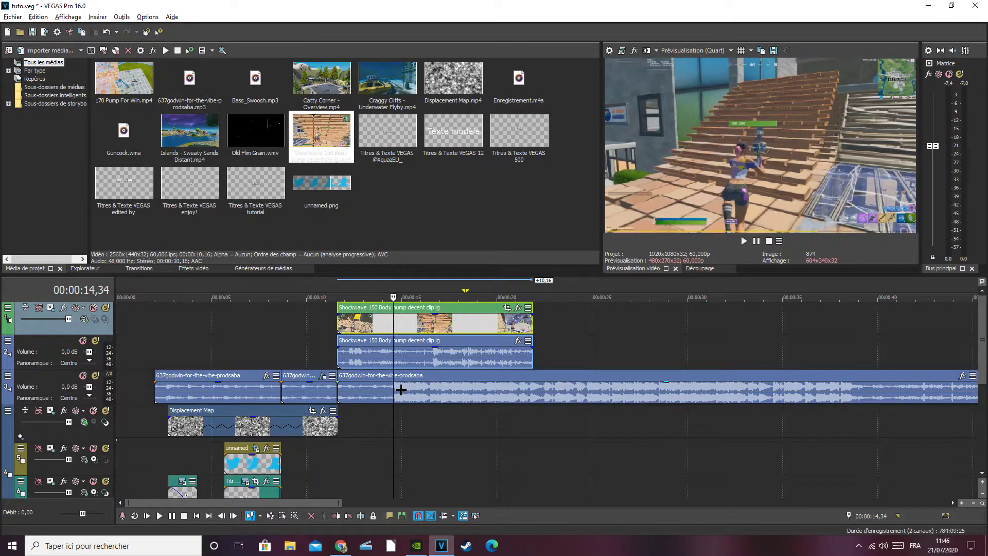
{"action": "mouse_move", "coordinate": [374, 307]}
{"action": "left_mouse_down"}
{"action": "mouse_move", "coordinate": [272, 294]}
{"action": "mouse_move", "coordinate": [276, 311]}
{"action": "mouse_move", "coordinate": [299, 318]}
{"action": "left_mouse_up"}
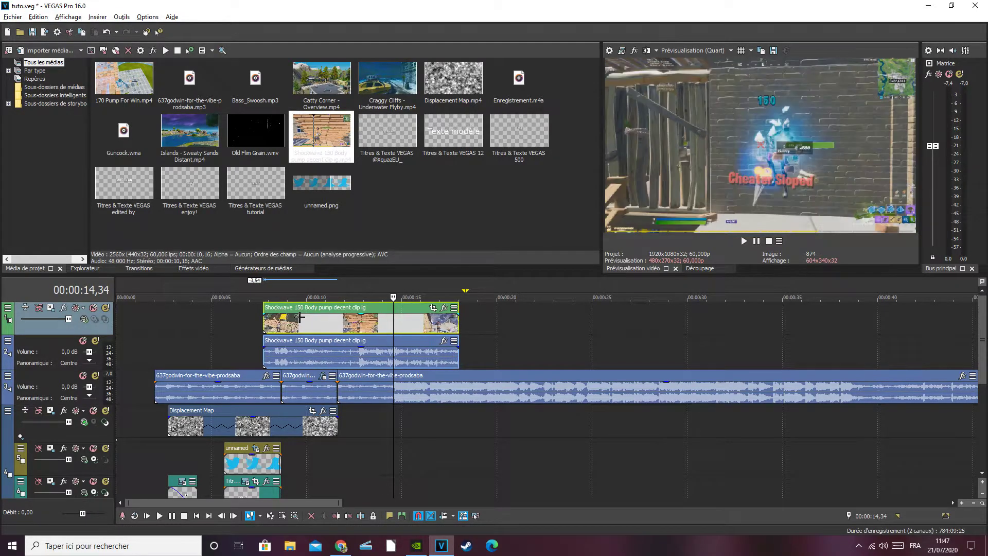
{"action": "scroll", "coordinate": [329, 307], "scroll_direction": "up", "scroll_amount": 3}
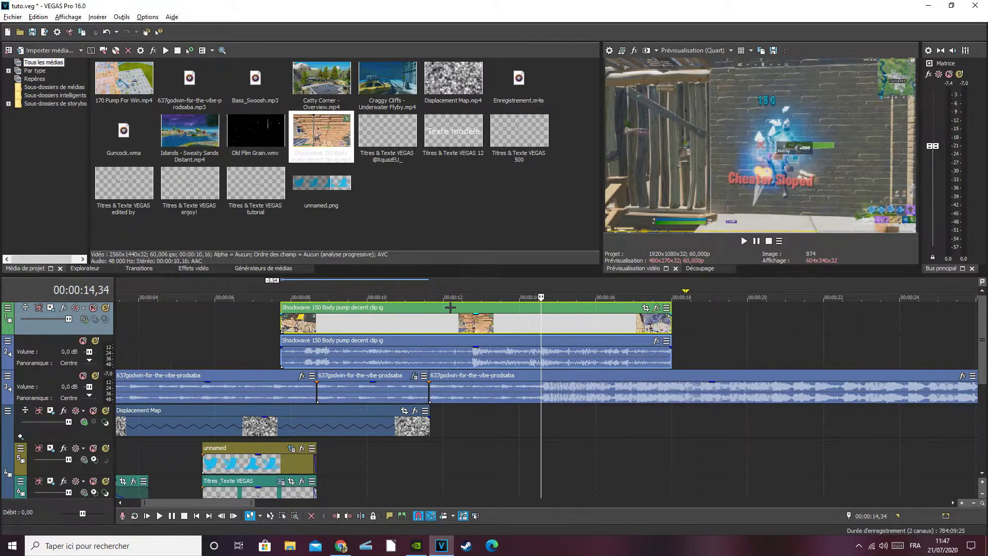
{"action": "left_click_drag", "start_coordinate": [458, 307], "coordinate": [463, 307]}
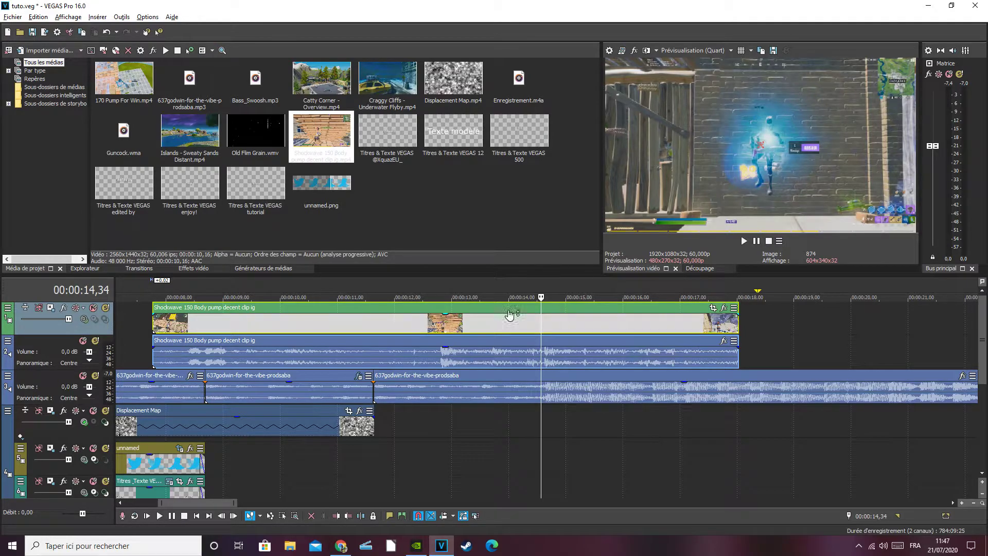
{"action": "left_click_drag", "start_coordinate": [487, 305], "coordinate": [488, 305]}
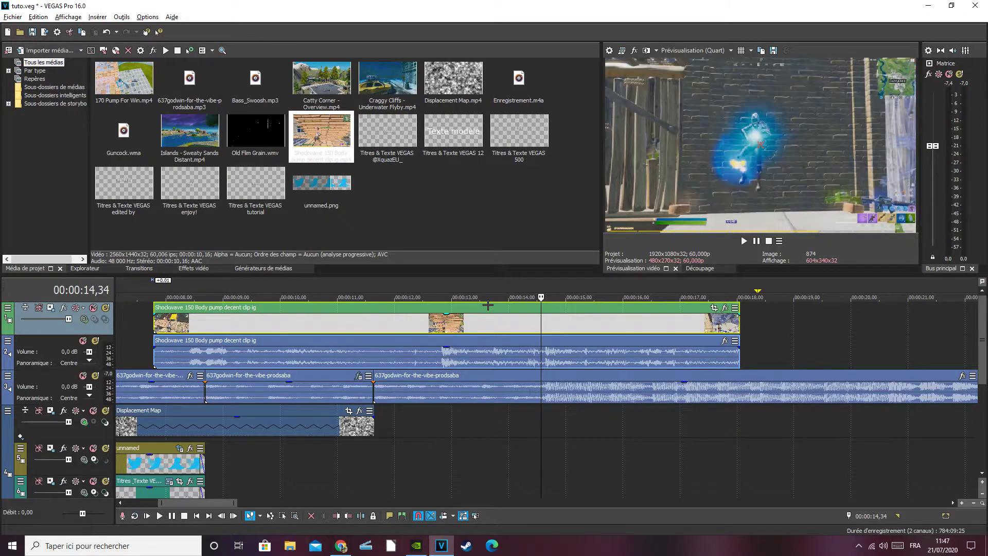
Step: Trim the Shockwave clip's start to the end of the intro and give its video a short fade-in
{"action": "left_click_drag", "start_coordinate": [152, 324], "coordinate": [374, 368]}
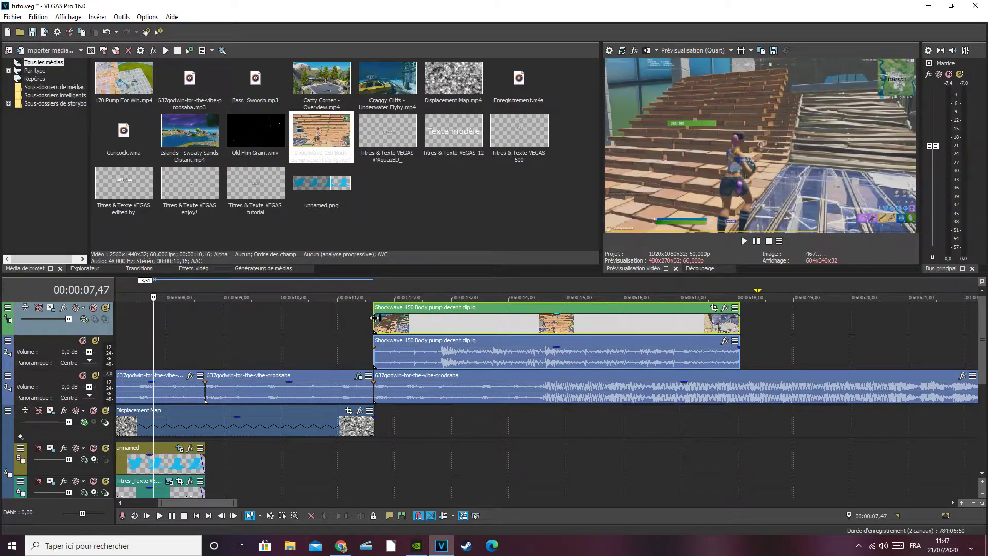
{"action": "mouse_move", "coordinate": [374, 316]}
{"action": "left_mouse_down"}
{"action": "mouse_move", "coordinate": [407, 316]}
{"action": "mouse_move", "coordinate": [389, 315]}
{"action": "left_mouse_up"}
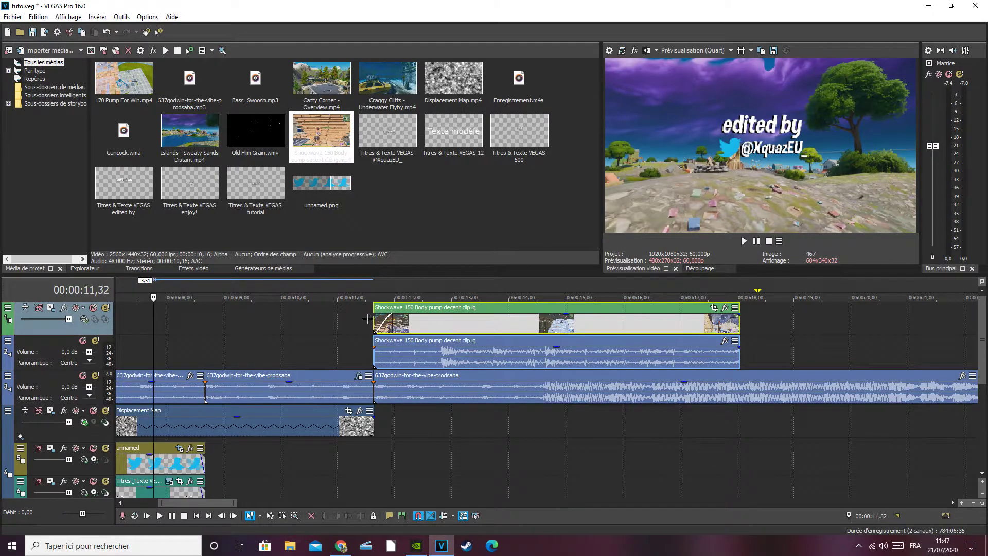
Step: Play and step through the start of the Shockwave clip to check the fade-in after the intro
{"action": "left_click", "coordinate": [369, 317]}
{"action": "key", "text": "space"}
{"action": "key", "text": "Left"}
{"action": "key", "text": "Left"}
{"action": "key", "text": "Left"}
{"action": "key", "text": "Left"}
{"action": "key", "text": "Left"}
{"action": "key", "text": "Left"}
{"action": "key", "text": "Left"}
{"action": "key", "text": "Left"}
{"action": "key", "text": "Left"}
{"action": "key", "text": "Left"}
{"action": "key", "text": "Left"}
{"action": "key", "text": "Left"}
{"action": "key", "text": "Left"}
{"action": "key", "text": "Left"}
{"action": "key", "text": "Left"}
{"action": "key", "text": "Left"}
{"action": "key", "text": "Left"}
{"action": "key", "text": "Left"}
{"action": "key", "text": "Left"}
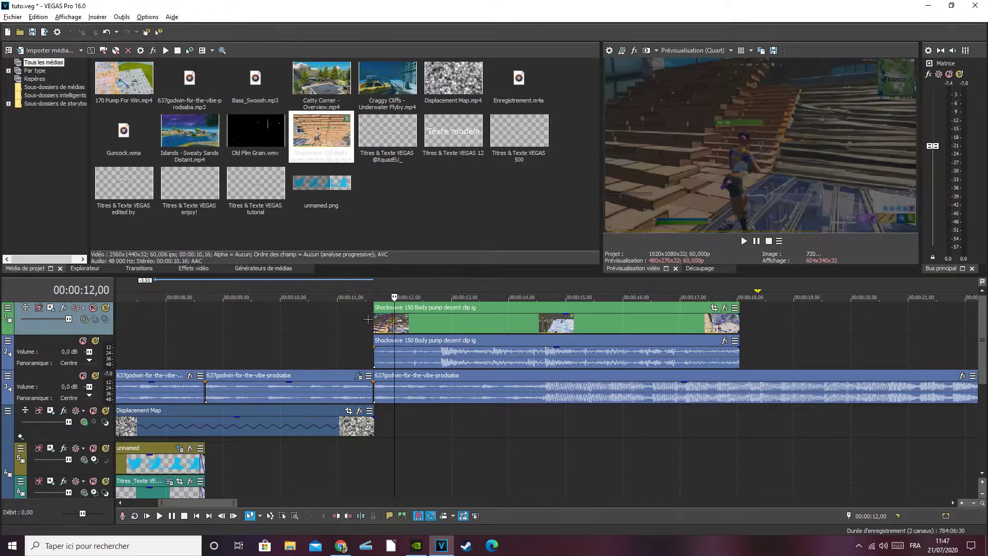
{"action": "key", "text": "Right"}
{"action": "key", "text": "Right"}
{"action": "key", "text": "Right"}
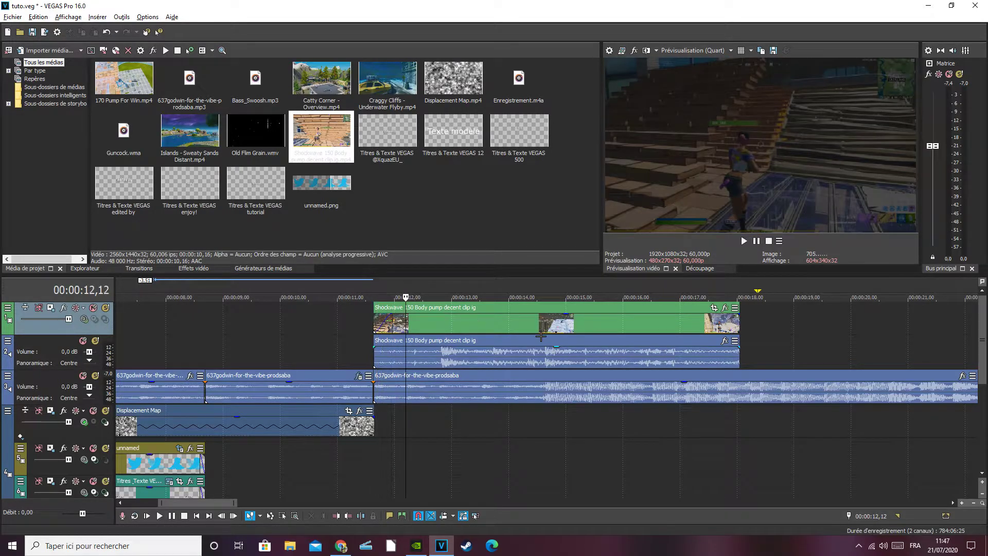
Step: Insert a velocity envelope on the Shockwave video and add an envelope point at the hit frame, 00:00:14,34
{"action": "left_click", "coordinate": [526, 324]}
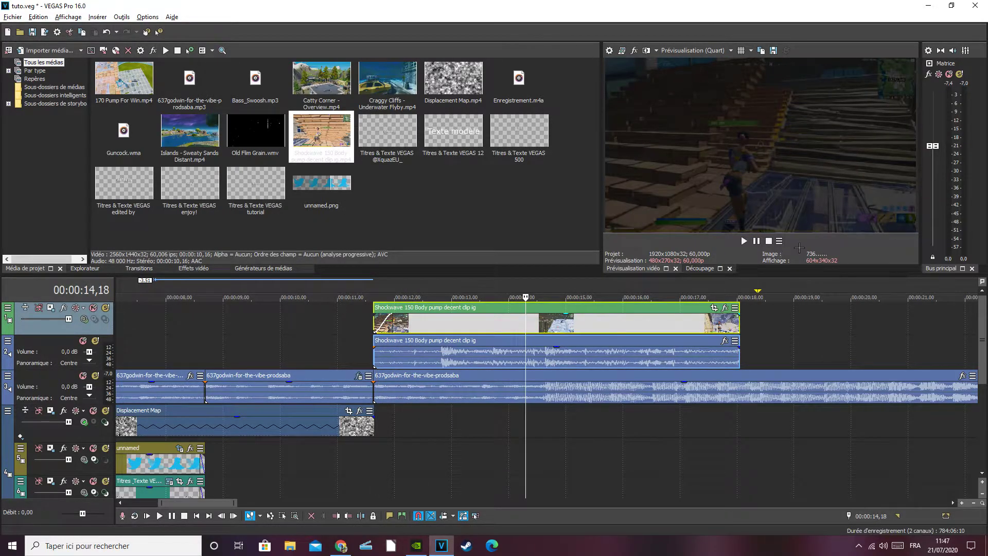
{"action": "key", "text": "space"}
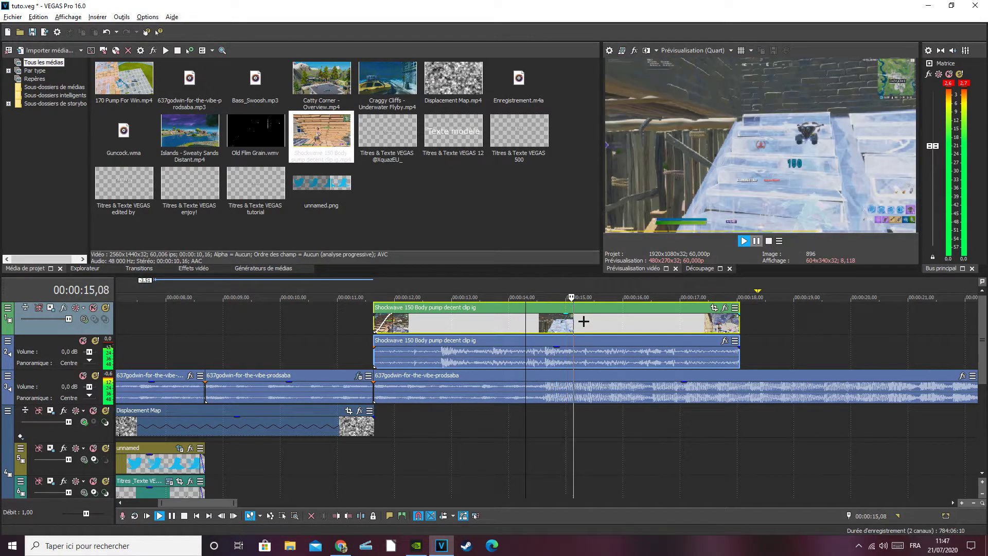
{"action": "key", "text": "Return"}
{"action": "left_click", "coordinate": [536, 321]}
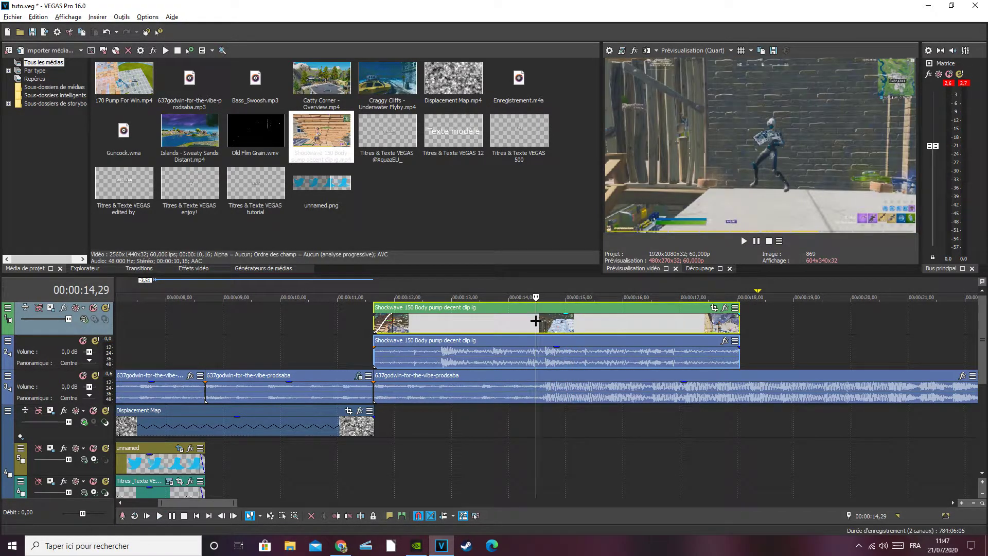
{"action": "key", "text": "space"}
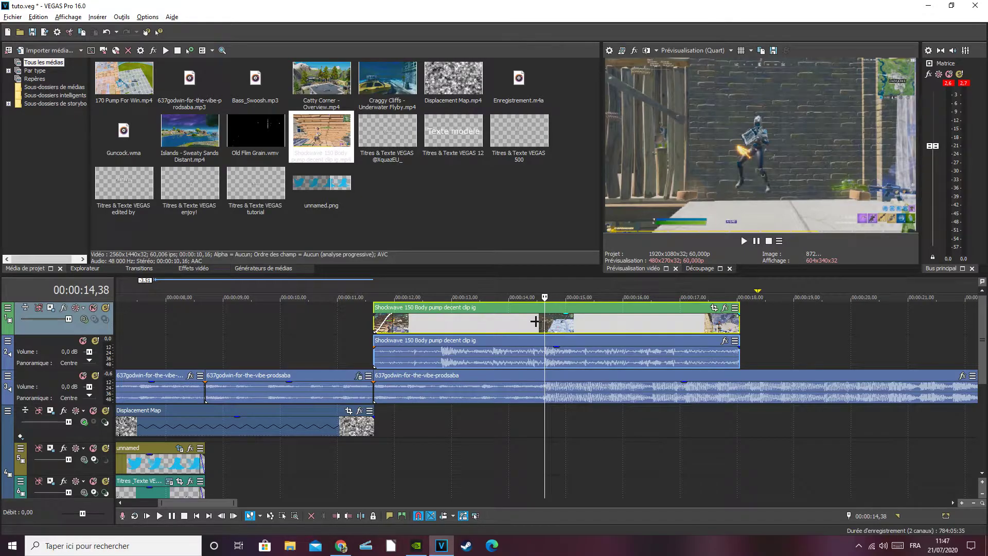
{"action": "key", "text": "Left"}
{"action": "key", "text": "Left"}
{"action": "key", "text": "Left"}
{"action": "key", "text": "Left"}
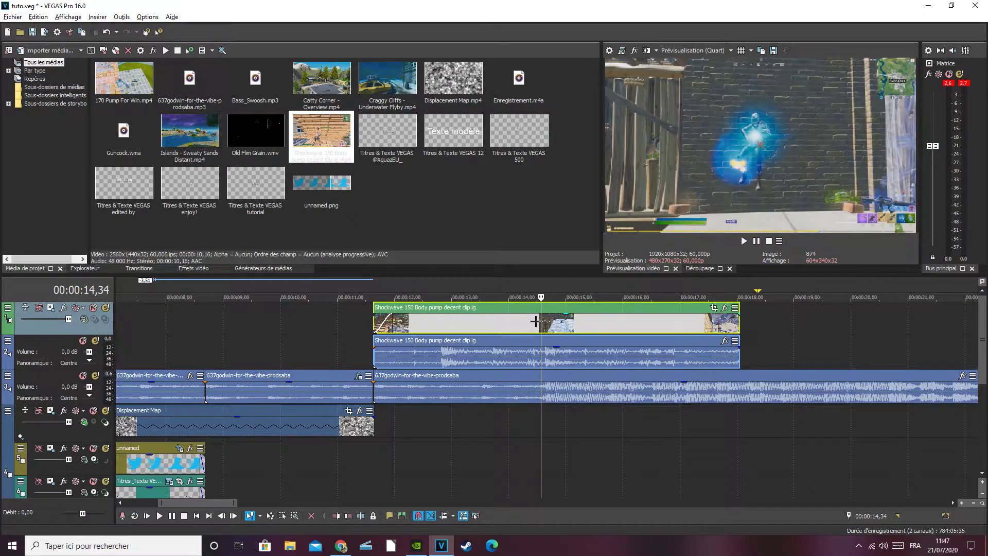
{"action": "scroll", "coordinate": [545, 350], "scroll_direction": "up", "scroll_amount": 2}
{"action": "scroll", "coordinate": [544, 350], "scroll_direction": "up", "scroll_amount": 2}
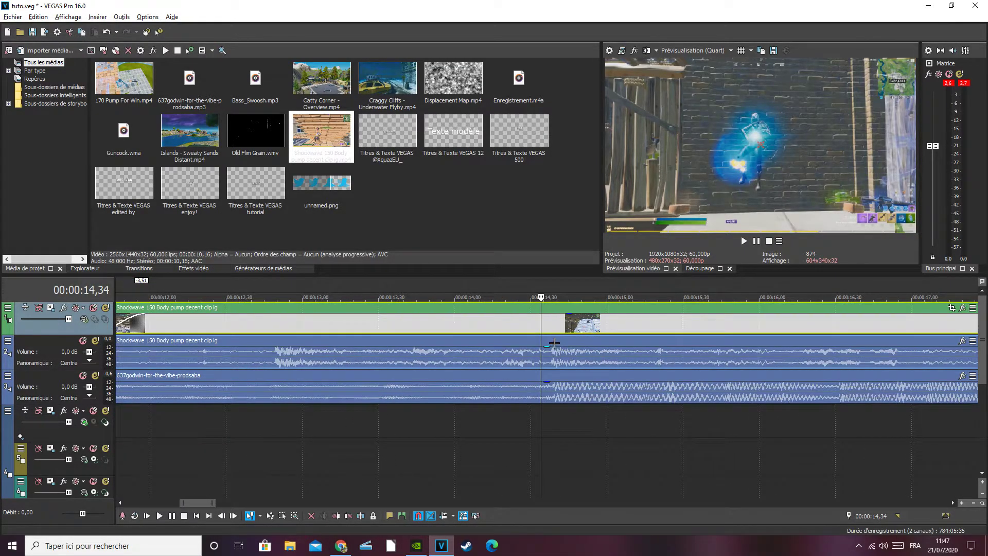
{"action": "right_click", "coordinate": [540, 328]}
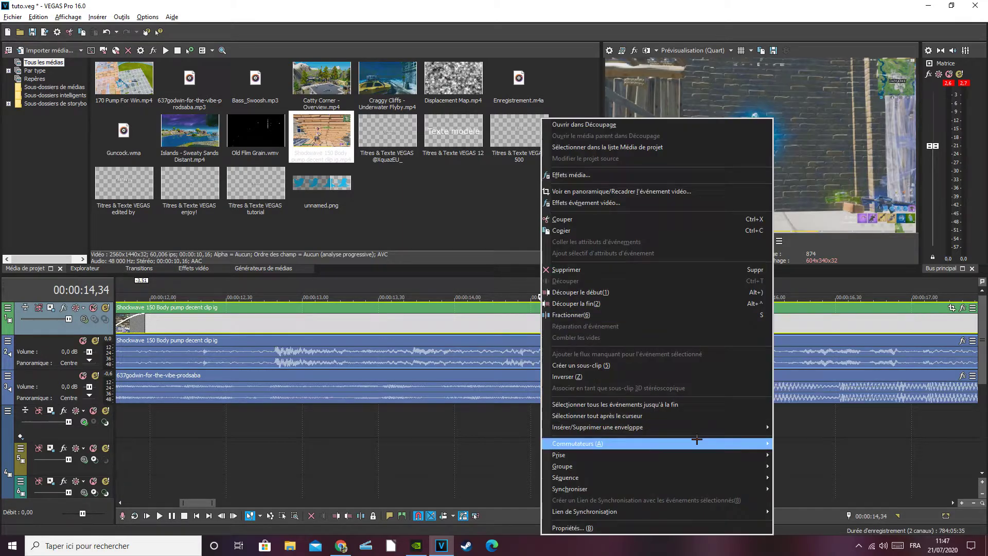
{"action": "mouse_move", "coordinate": [753, 427]}
{"action": "left_click", "coordinate": [783, 426]}
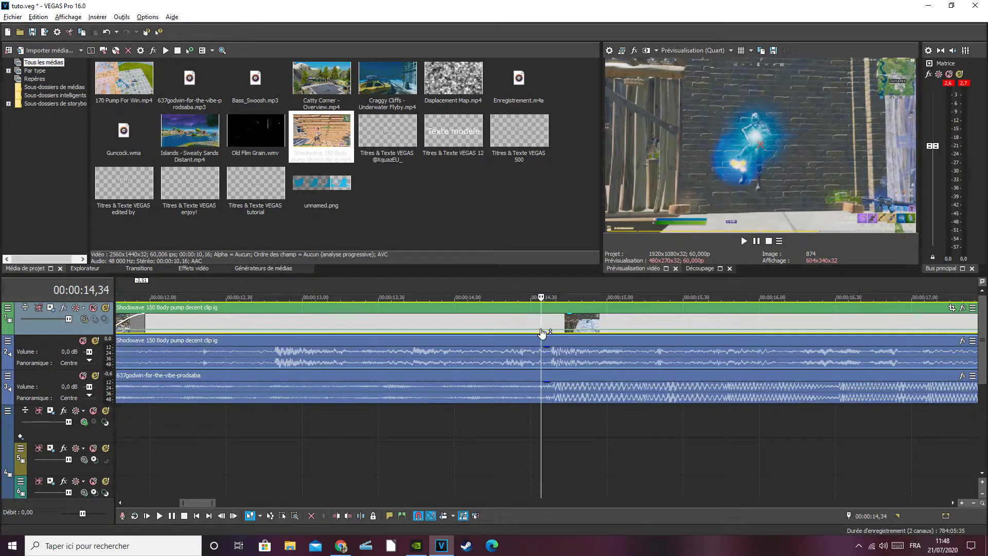
{"action": "right_click", "coordinate": [544, 332]}
{"action": "left_click", "coordinate": [559, 348]}
Step: Add a second velocity envelope point three frames before the hit, at 00:00:14,31
{"action": "key", "text": "Left"}
{"action": "key", "text": "Left"}
{"action": "key", "text": "Left"}
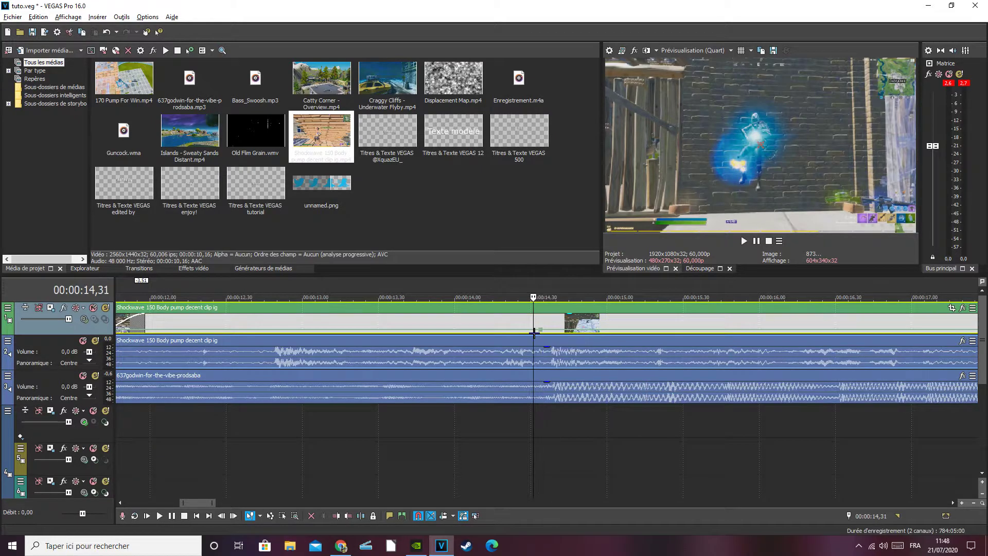
{"action": "scroll", "coordinate": [535, 335], "scroll_direction": "up", "scroll_amount": 1}
{"action": "scroll", "coordinate": [535, 335], "scroll_direction": "up", "scroll_amount": 1}
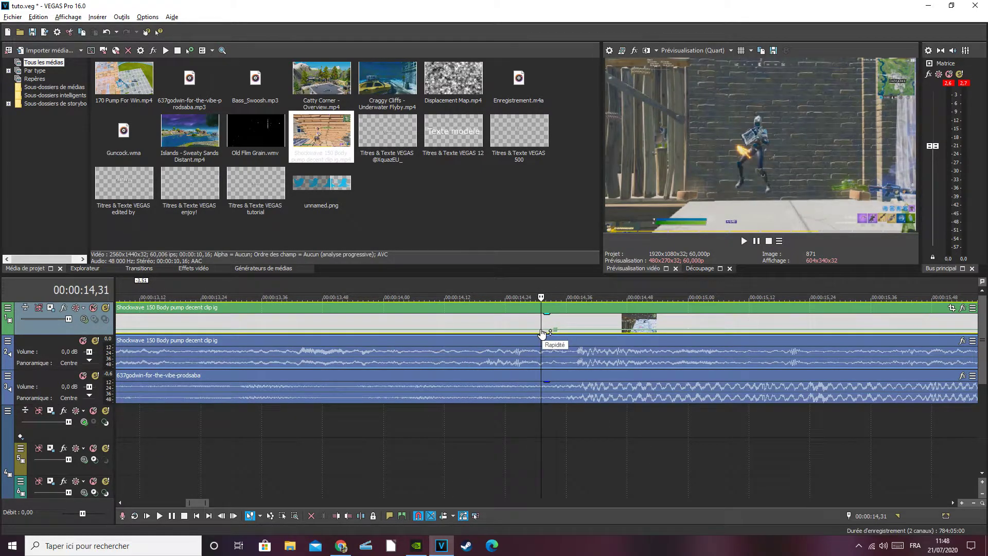
{"action": "right_click", "coordinate": [541, 332]}
{"action": "left_click", "coordinate": [559, 336]}
Step: Step through the frames following the hit and add a third velocity envelope point at 00:00:14,44
{"action": "left_click", "coordinate": [556, 331]}
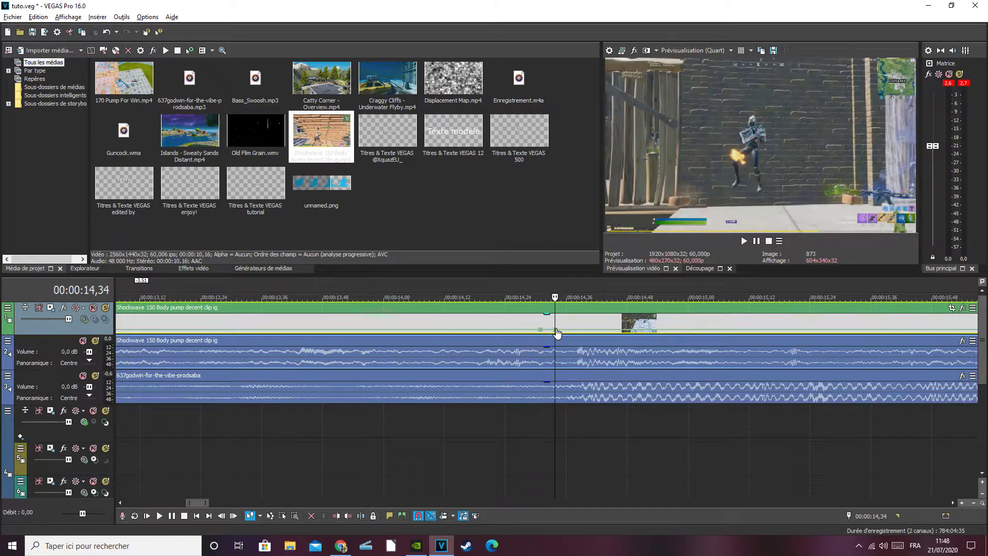
{"action": "key", "text": "Right"}
{"action": "key", "text": "Left"}
{"action": "key", "text": "Right"}
{"action": "key", "text": "Right"}
{"action": "key", "text": "Right"}
{"action": "key", "text": "Right"}
{"action": "key", "text": "Right"}
{"action": "key", "text": "Right"}
{"action": "key", "text": "Right"}
{"action": "key", "text": "Right"}
{"action": "key", "text": "Right"}
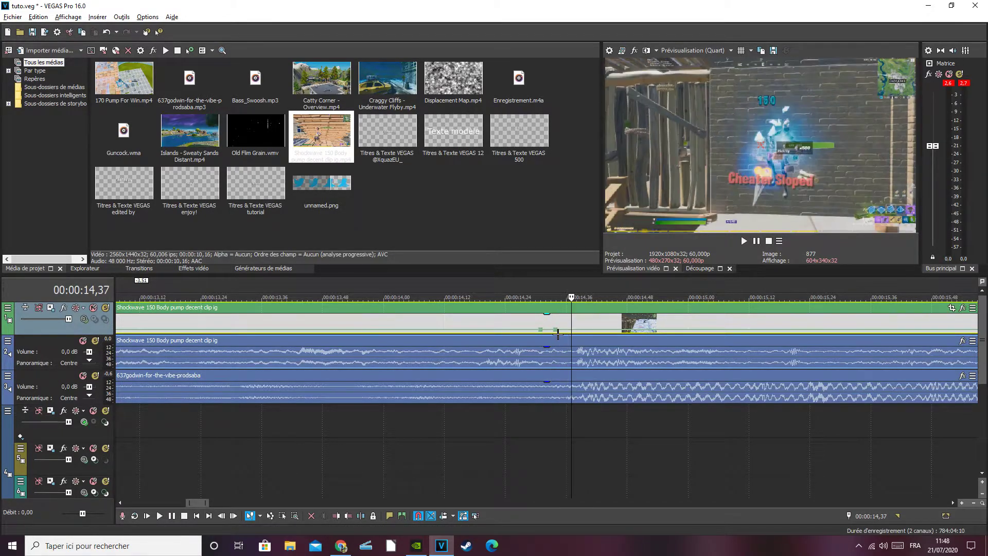
{"action": "key", "text": "Right"}
{"action": "key", "text": "Right"}
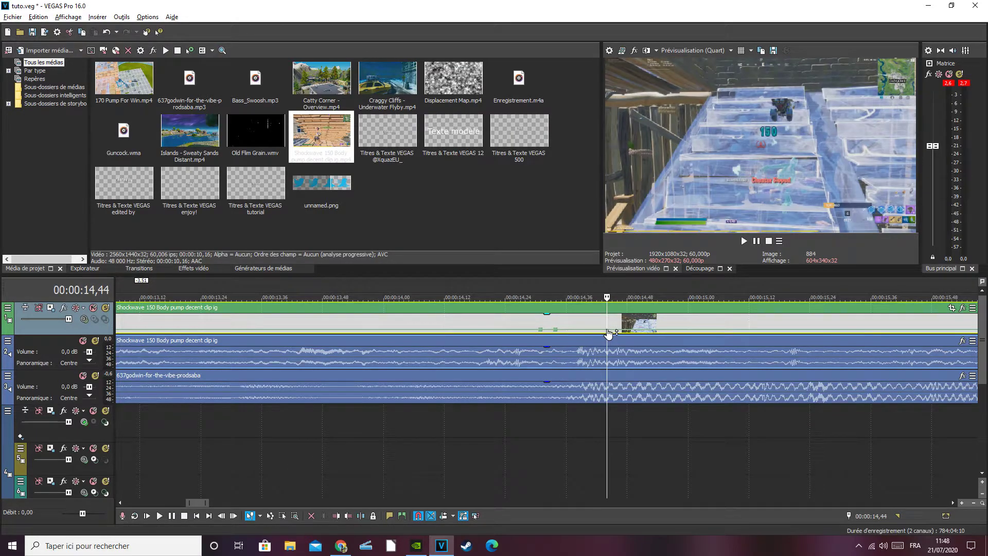
{"action": "right_click", "coordinate": [607, 328]}
{"action": "left_click", "coordinate": [641, 336]}
Step: Set the velocity to 50 % at the 00:00:14,44 point and to 200 % at the 00:00:14,34 point
{"action": "right_click", "coordinate": [608, 332]}
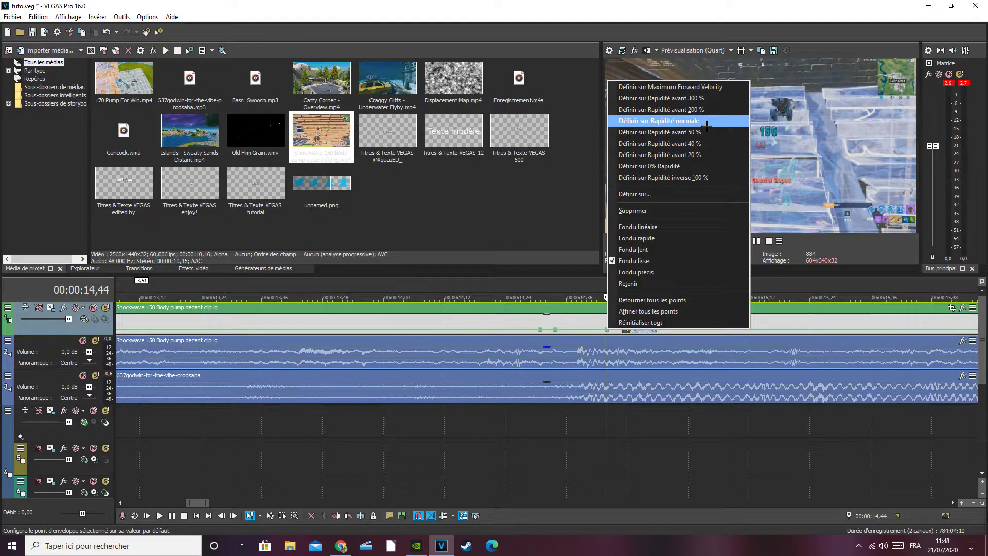
{"action": "left_click", "coordinate": [651, 129]}
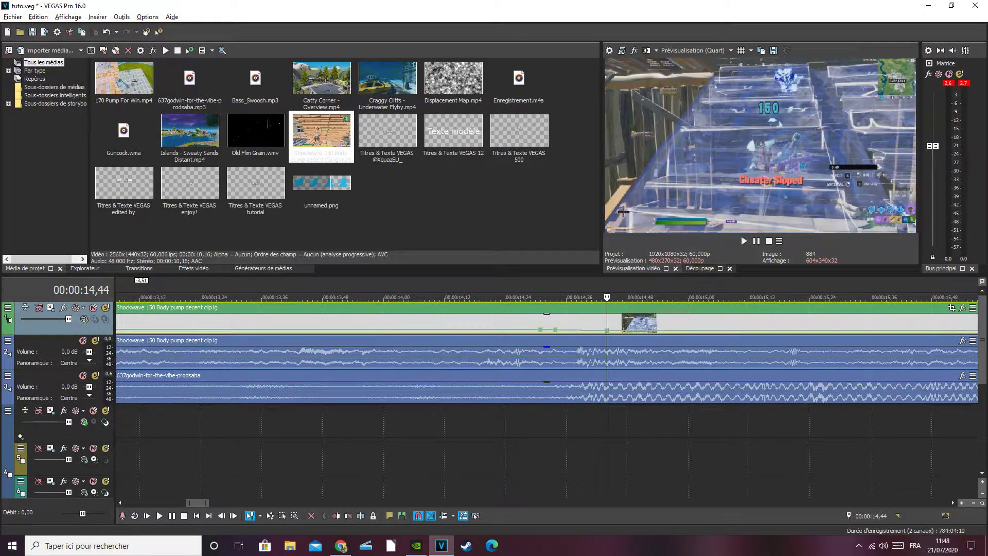
{"action": "right_click", "coordinate": [555, 330]}
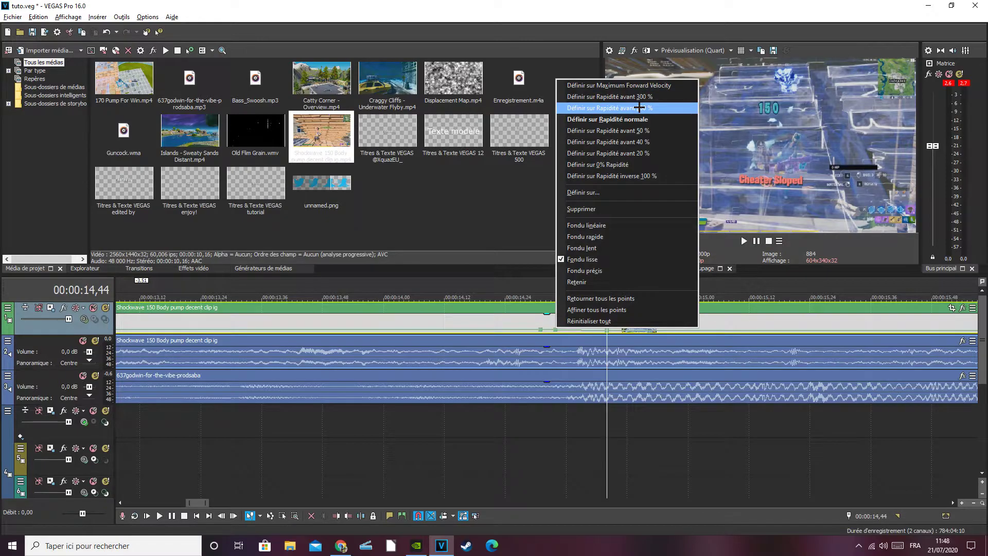
{"action": "left_click", "coordinate": [639, 107]}
Step: Play the Shockwave clip from just before the hit to check the speed change
{"action": "left_click", "coordinate": [528, 323]}
{"action": "key", "text": "Left"}
{"action": "key", "text": "space"}
{"action": "left_click", "coordinate": [756, 240]}
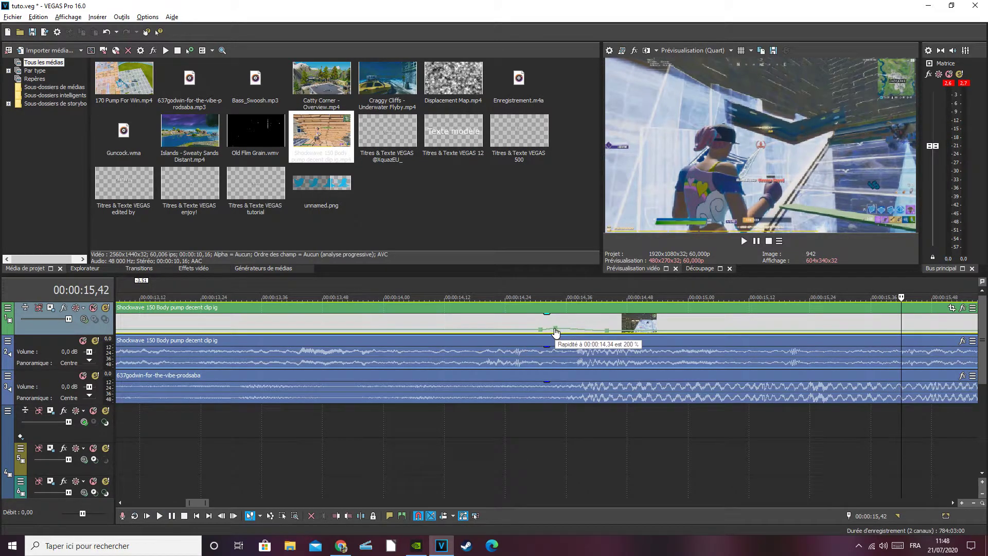
Step: Split the Shockwave clip at the 200 % velocity point, at 00:00:14,34
{"action": "left_click", "coordinate": [555, 334]}
{"action": "key", "text": "Right"}
{"action": "key", "text": "Left"}
{"action": "key", "text": "Right"}
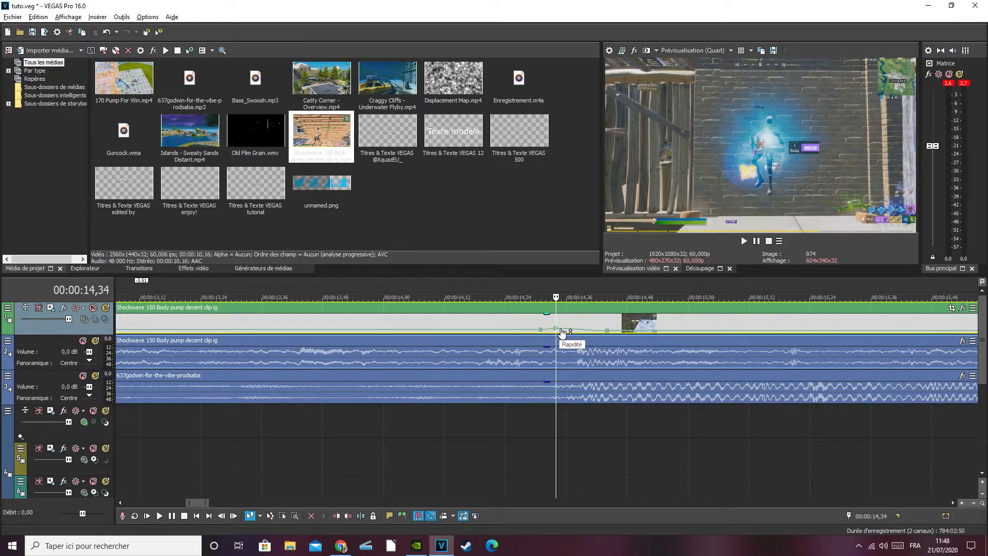
{"action": "right_click", "coordinate": [557, 329]}
{"action": "left_click", "coordinate": [584, 314]}
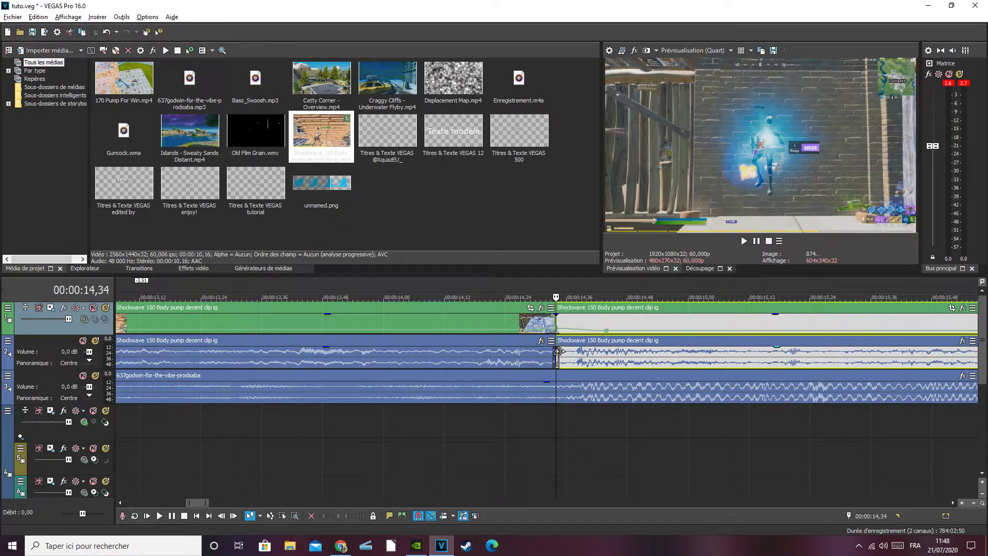
Step: Review the Shockwave footage before and after the split at several points around the hit
{"action": "mouse_move", "coordinate": [574, 312]}
{"action": "left_mouse_down"}
{"action": "mouse_move", "coordinate": [589, 309]}
{"action": "mouse_move", "coordinate": [568, 310]}
{"action": "left_mouse_up"}
{"action": "scroll", "coordinate": [570, 310], "scroll_direction": "down", "scroll_amount": 4}
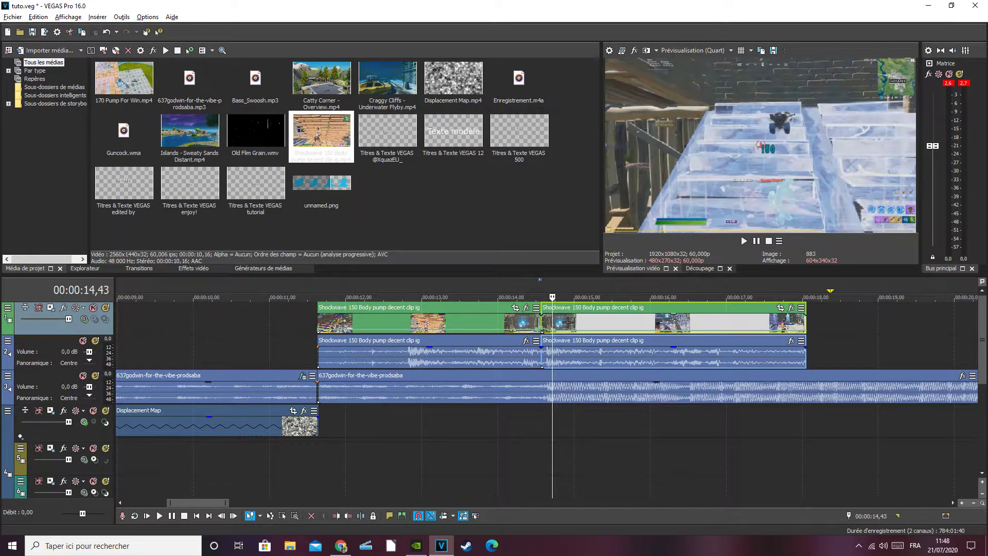
{"action": "left_click", "coordinate": [486, 323]}
{"action": "left_click_drag", "start_coordinate": [556, 309], "coordinate": [578, 308]}
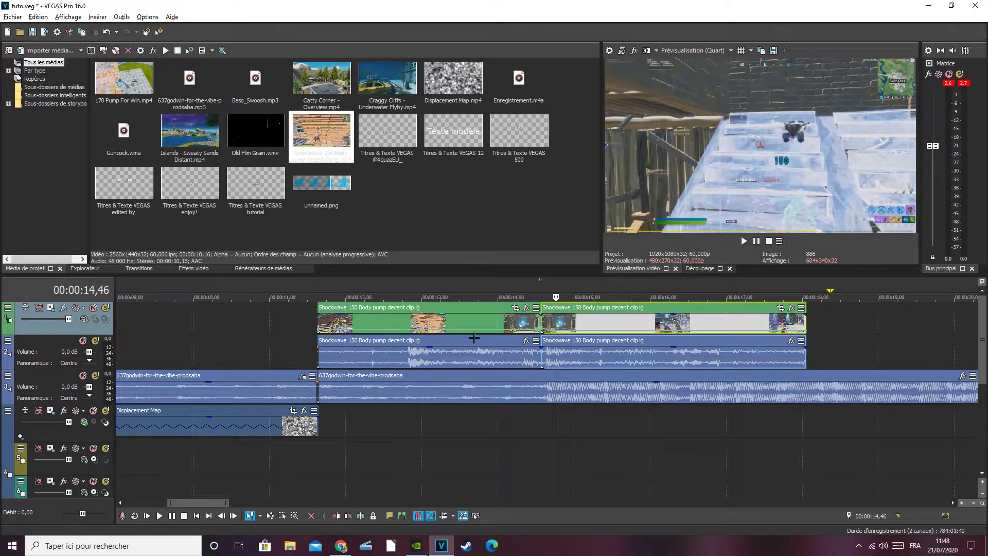
{"action": "left_click", "coordinate": [444, 323]}
{"action": "left_click", "coordinate": [559, 320]}
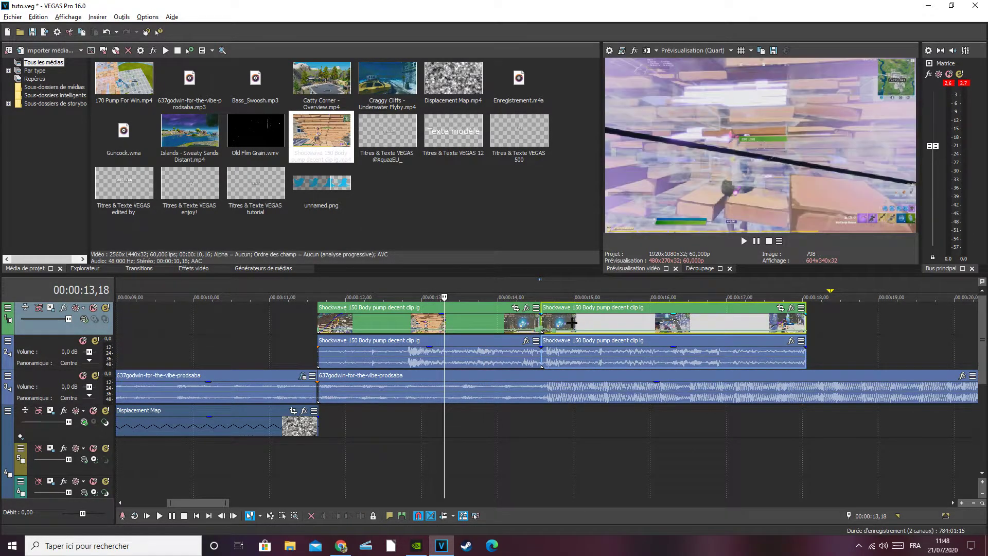
Step: Search the video effects for "blur" and apply the S_Blur preset "mitr0 blur" to the Shockwave part after the split
{"action": "left_click", "coordinate": [194, 268]}
{"action": "left_click", "coordinate": [52, 50]}
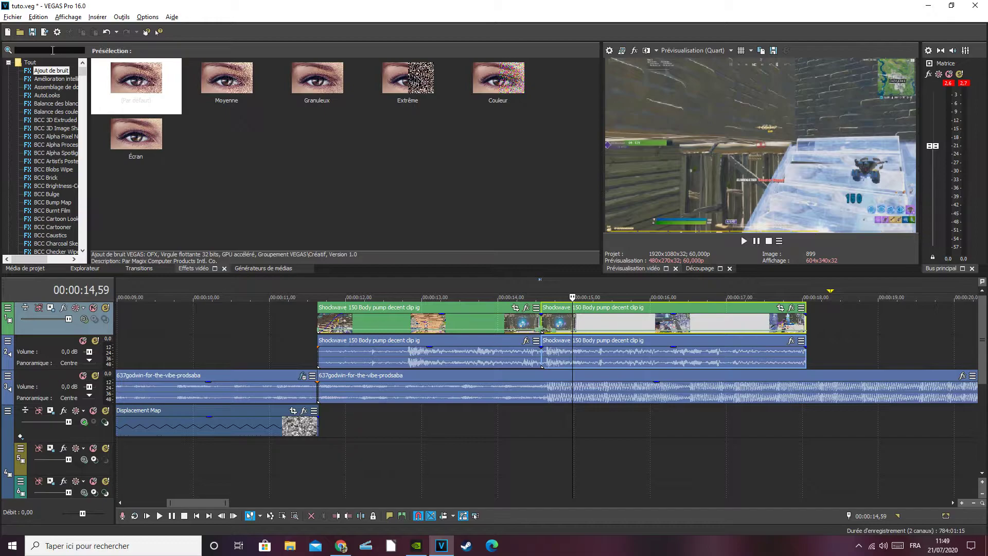
{"action": "type", "text": "b"}
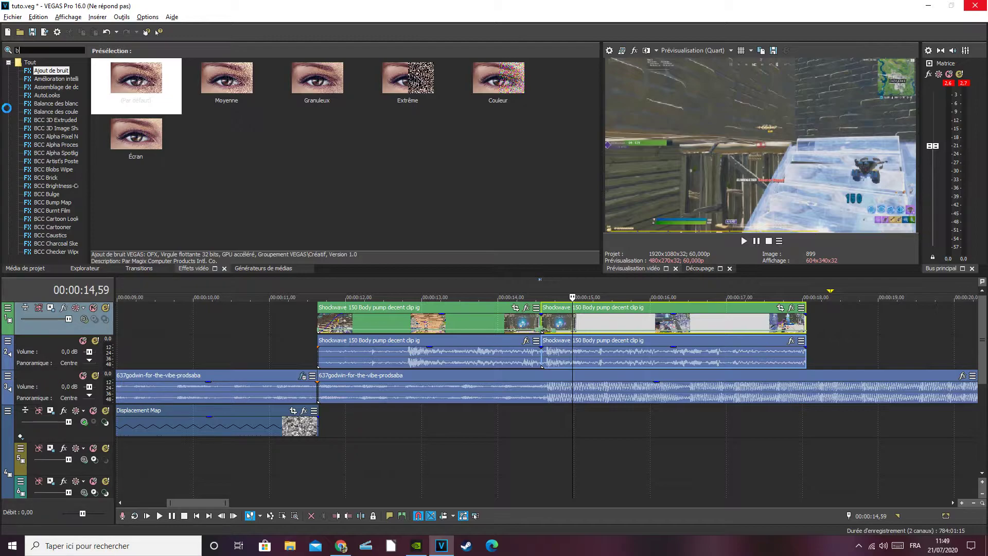
{"action": "type", "text": "l"}
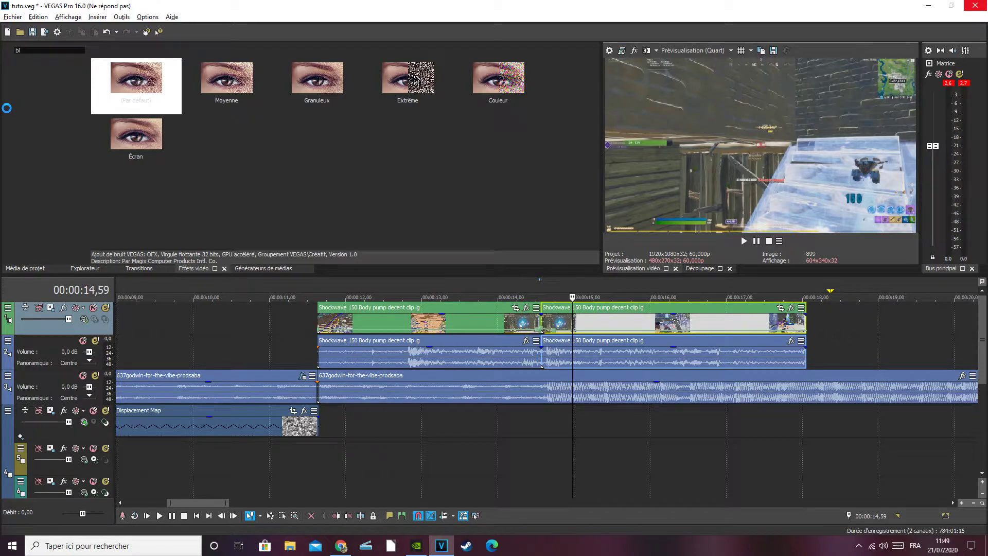
{"action": "type", "text": "u"}
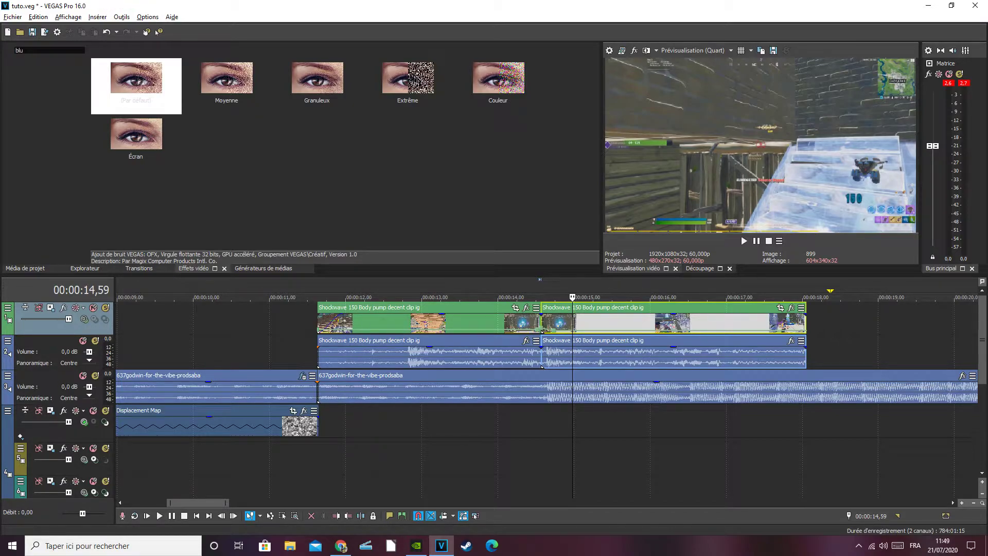
{"action": "type", "text": "r"}
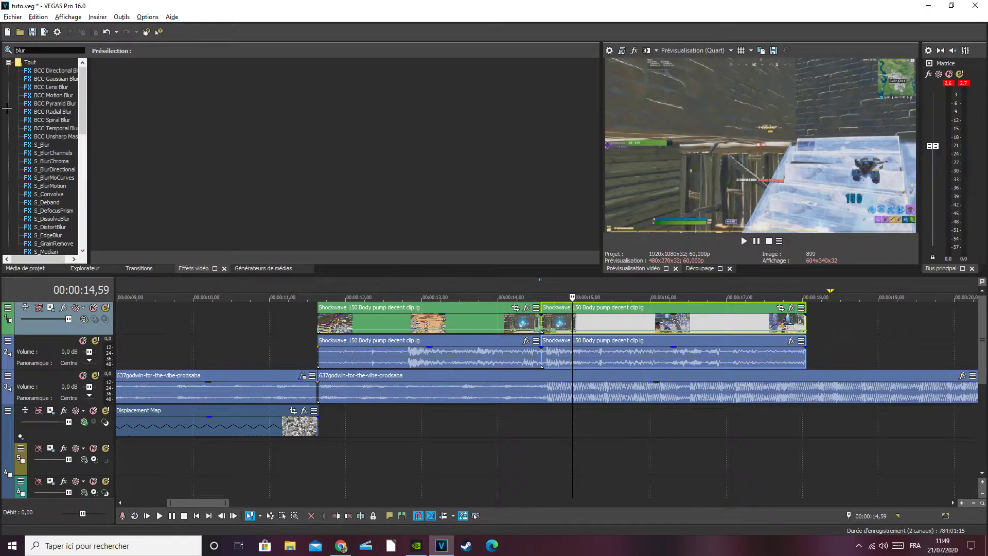
{"action": "left_click", "coordinate": [43, 145]}
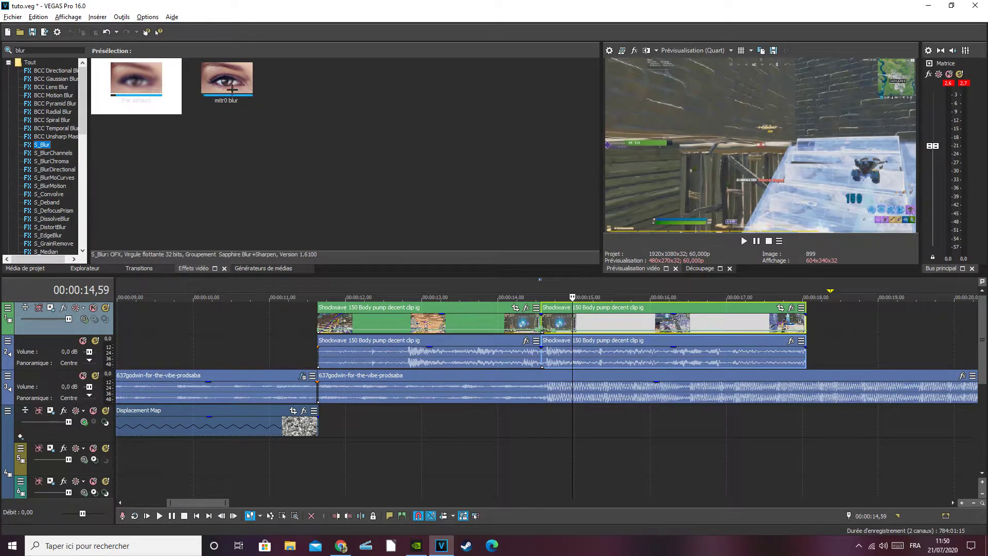
{"action": "left_click", "coordinate": [205, 76]}
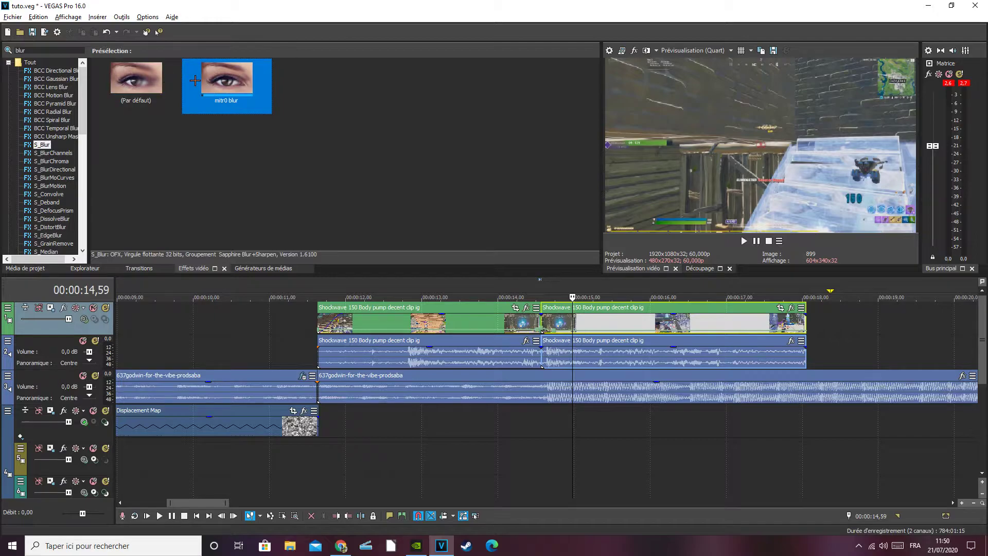
{"action": "left_click_drag", "start_coordinate": [604, 305], "coordinate": [614, 312]}
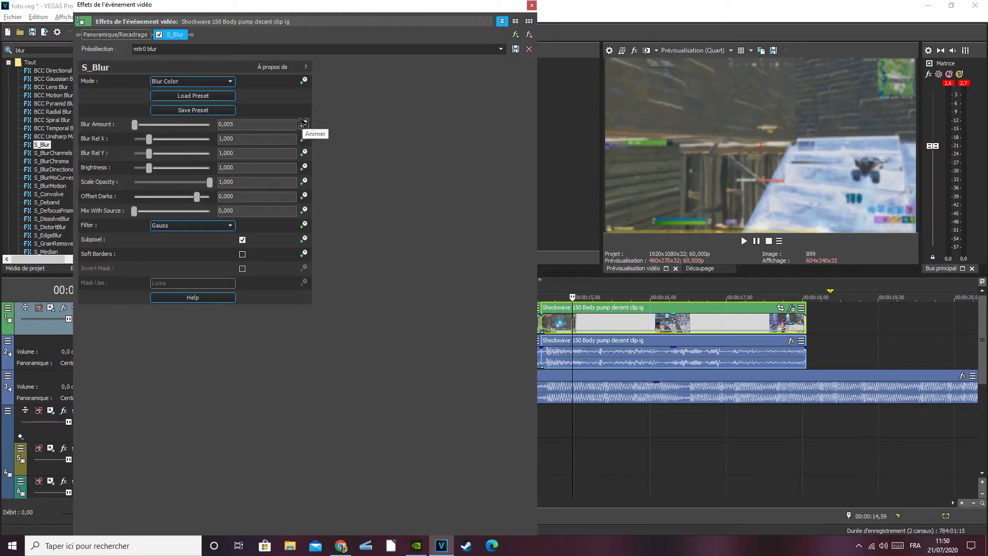
Step: Animate the S_Blur Blur Amount so it reaches 0,000 at a keyframe at 00:00:01,10, and close the effect settings
{"action": "left_click", "coordinate": [305, 125]}
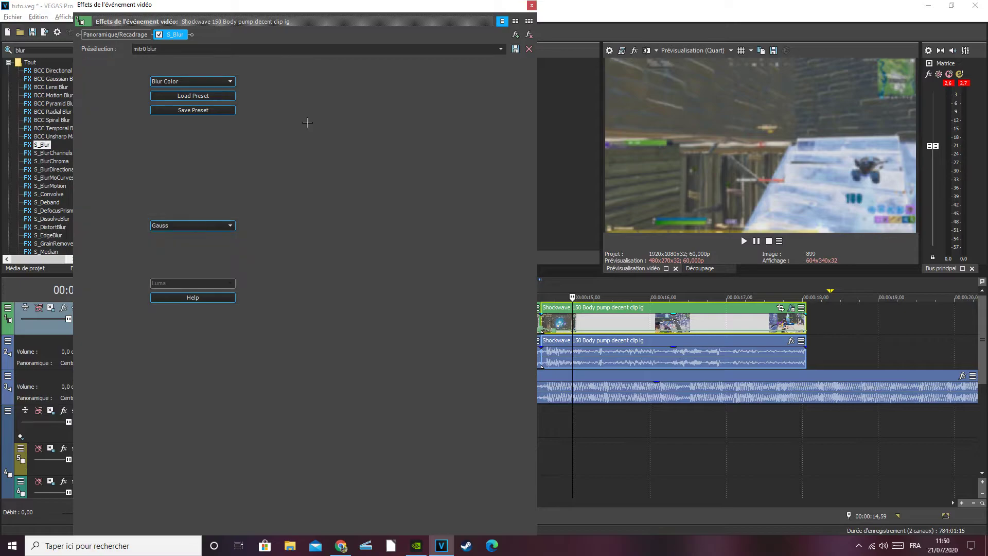
{"action": "left_click", "coordinate": [286, 462]}
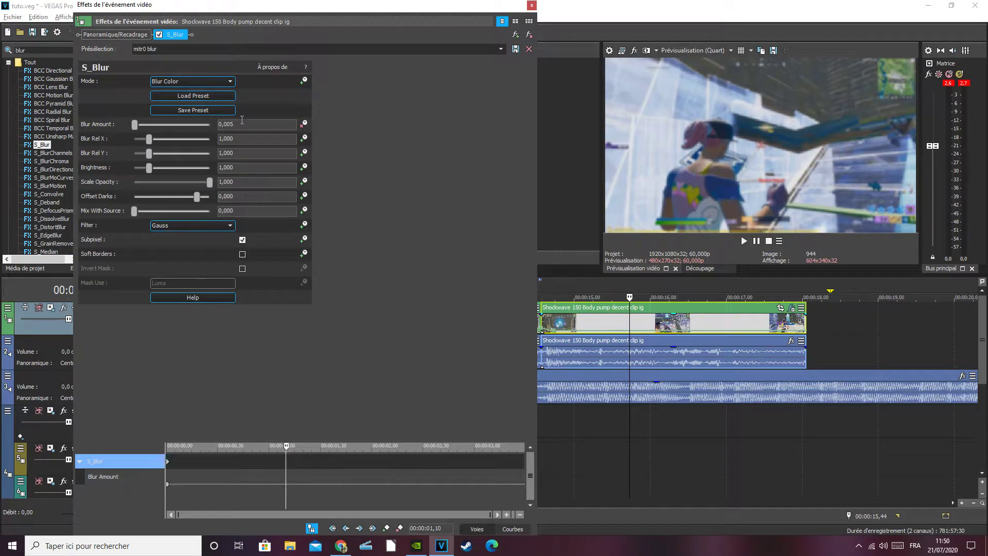
{"action": "left_click_drag", "start_coordinate": [245, 125], "coordinate": [1, 111]}
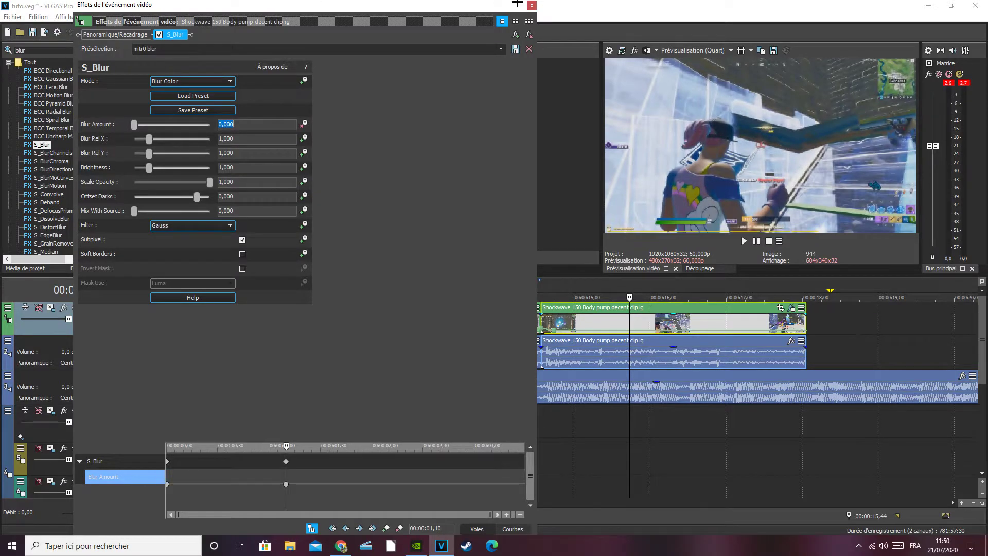
{"action": "left_click", "coordinate": [532, 5]}
Step: Play the montage from 00:00:14,20 across the split to check the blur on the hit
{"action": "left_click", "coordinate": [522, 323]}
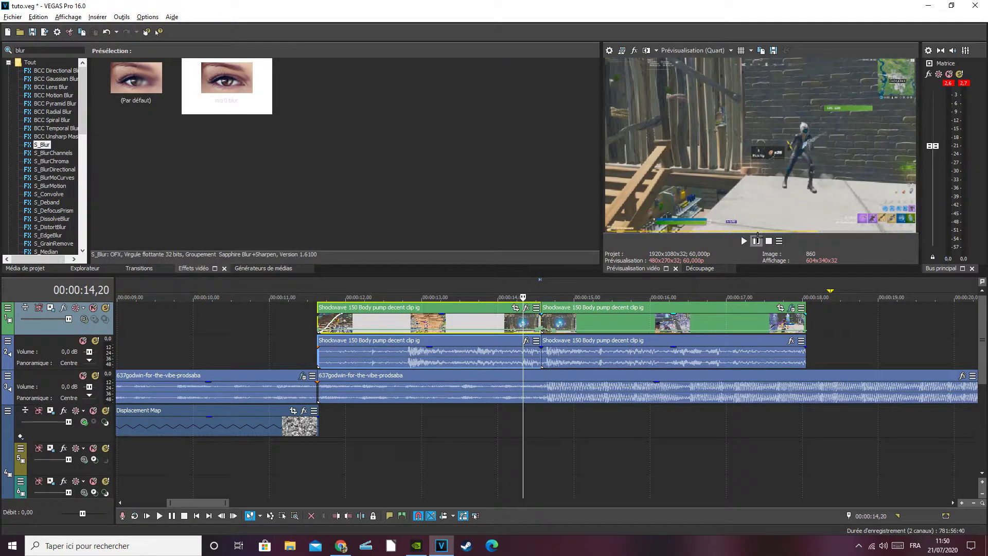
{"action": "left_click", "coordinate": [744, 241]}
{"action": "left_click", "coordinate": [757, 241]}
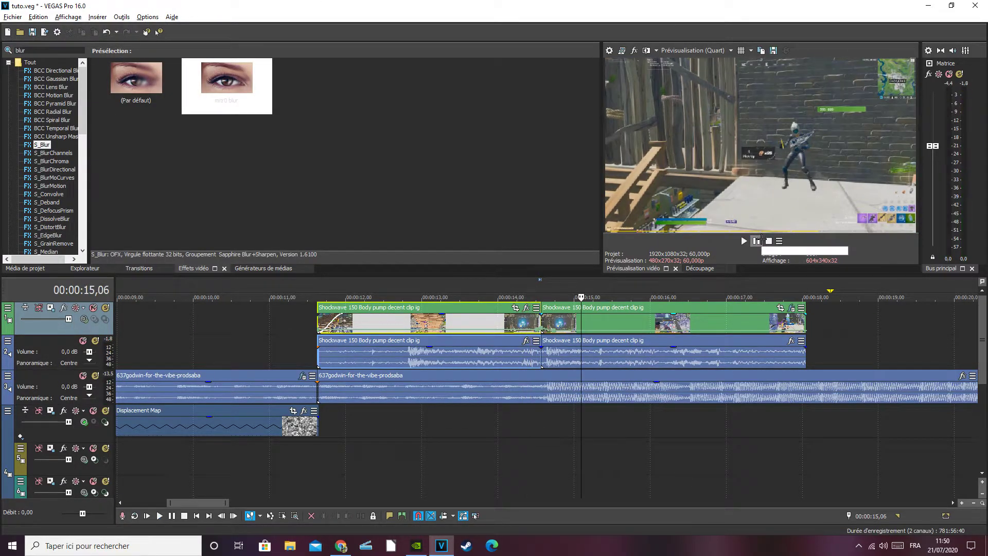
Step: Step frame by frame back and forth through the second Shockwave part to examine how the blur fades out
{"action": "key", "text": "Left"}
{"action": "key", "text": "Left"}
{"action": "key", "text": "Left"}
{"action": "key", "text": "Left"}
{"action": "key", "text": "Left"}
{"action": "key", "text": "Left"}
{"action": "key", "text": "Left"}
{"action": "key", "text": "Left"}
{"action": "key", "text": "Left"}
{"action": "key", "text": "Left"}
{"action": "key", "text": "Left"}
{"action": "key", "text": "Left"}
{"action": "key", "text": "Left"}
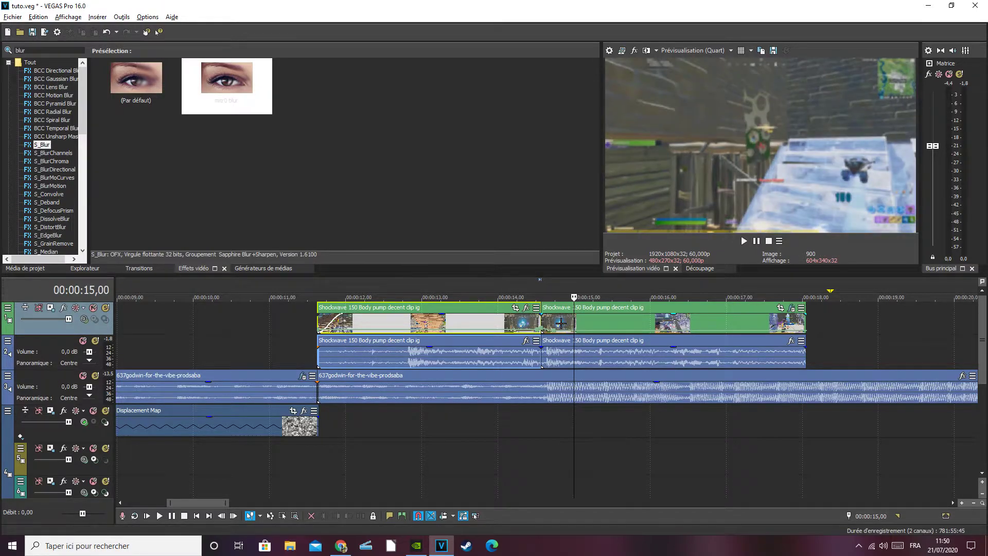
{"action": "key", "text": "Right"}
{"action": "key", "text": "Right"}
{"action": "key", "text": "Right"}
{"action": "key", "text": "Right"}
{"action": "key", "text": "Right"}
{"action": "key", "text": "Right"}
{"action": "key", "text": "Right"}
{"action": "key", "text": "Right"}
{"action": "key", "text": "Right"}
{"action": "key", "text": "Right"}
{"action": "key", "text": "Right"}
{"action": "key", "text": "Right"}
{"action": "key", "text": "Right"}
{"action": "key", "text": "Right"}
{"action": "key", "text": "Right"}
{"action": "key", "text": "Right"}
{"action": "key", "text": "Right"}
{"action": "key", "text": "Right"}
{"action": "key", "text": "Right"}
{"action": "key", "text": "Right"}
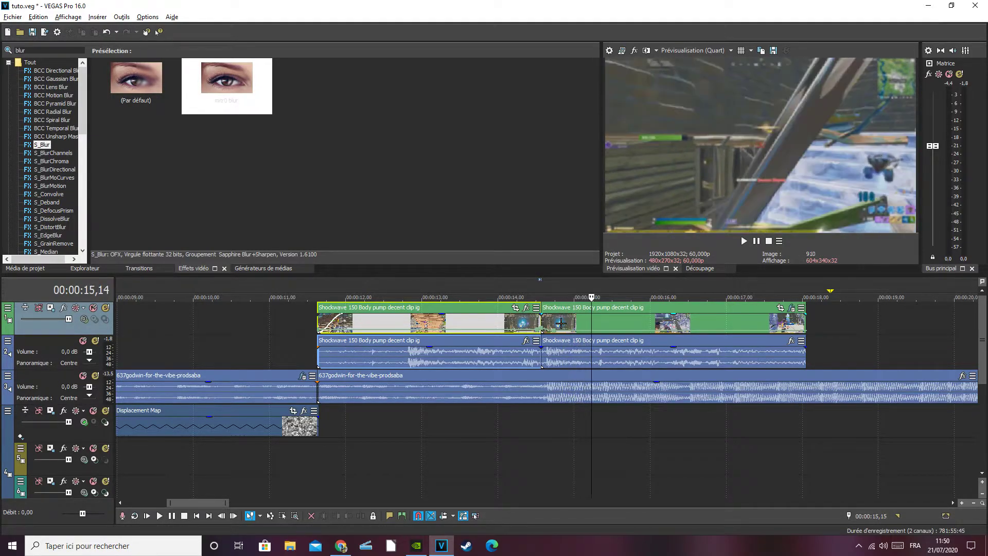
{"action": "key", "text": "Right"}
{"action": "key", "text": "Right"}
Step: Split the second Shockwave part at 00:00:17,11 and delete the leftover piece at its end
{"action": "left_click", "coordinate": [746, 321]}
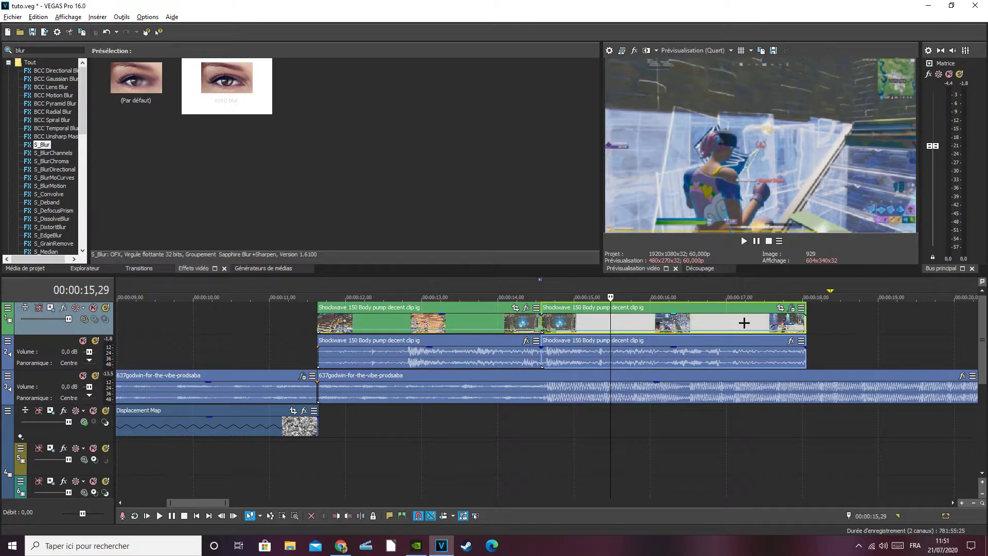
{"action": "key", "text": "Right"}
{"action": "key", "text": "Right"}
{"action": "left_click", "coordinate": [753, 322]}
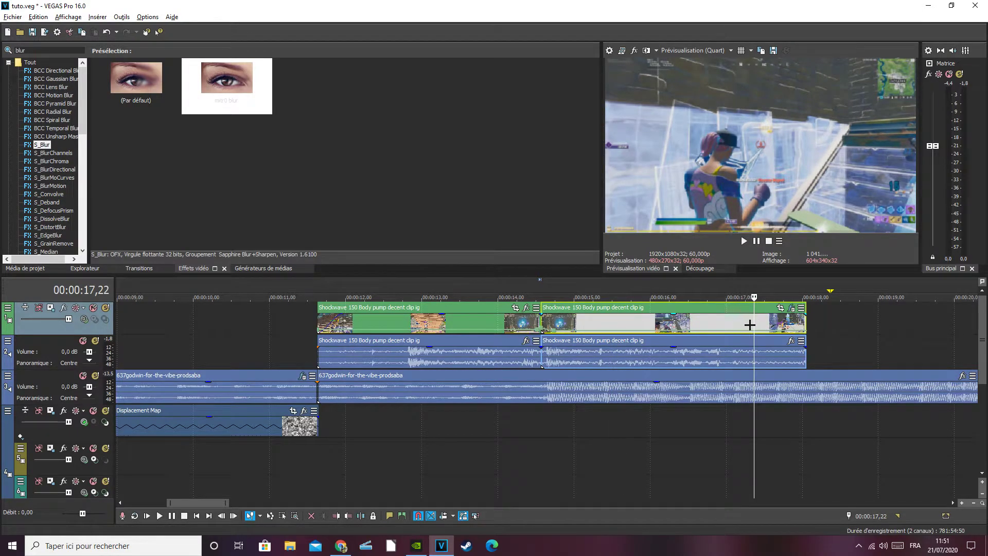
{"action": "key", "text": "Left"}
{"action": "key", "text": "Left"}
{"action": "key", "text": "Left"}
{"action": "key", "text": "Left"}
{"action": "key", "text": "Left"}
{"action": "key", "text": "Left"}
{"action": "key", "text": "Left"}
{"action": "key", "text": "Left"}
{"action": "key", "text": "Left"}
{"action": "key", "text": "Left"}
{"action": "key", "text": "Left"}
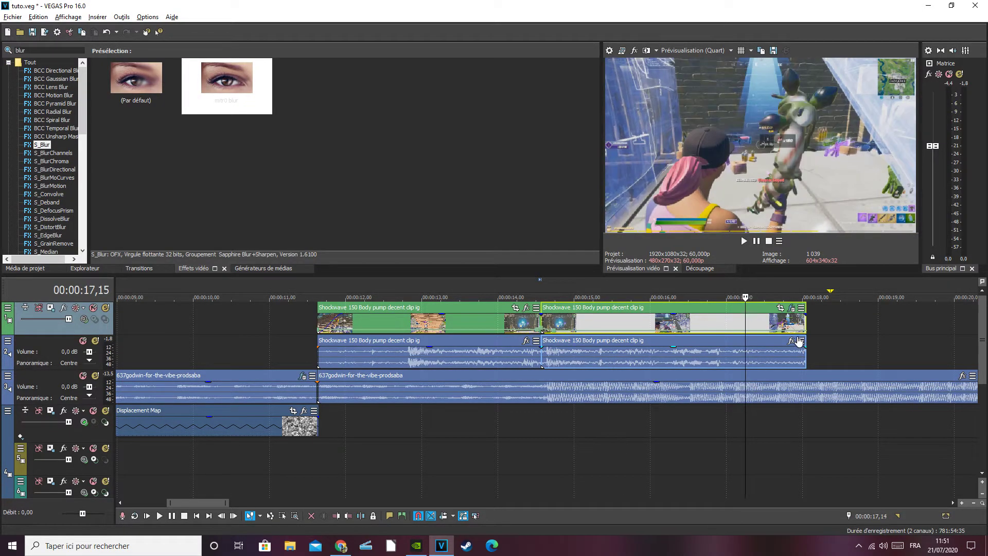
{"action": "key", "text": "s"}
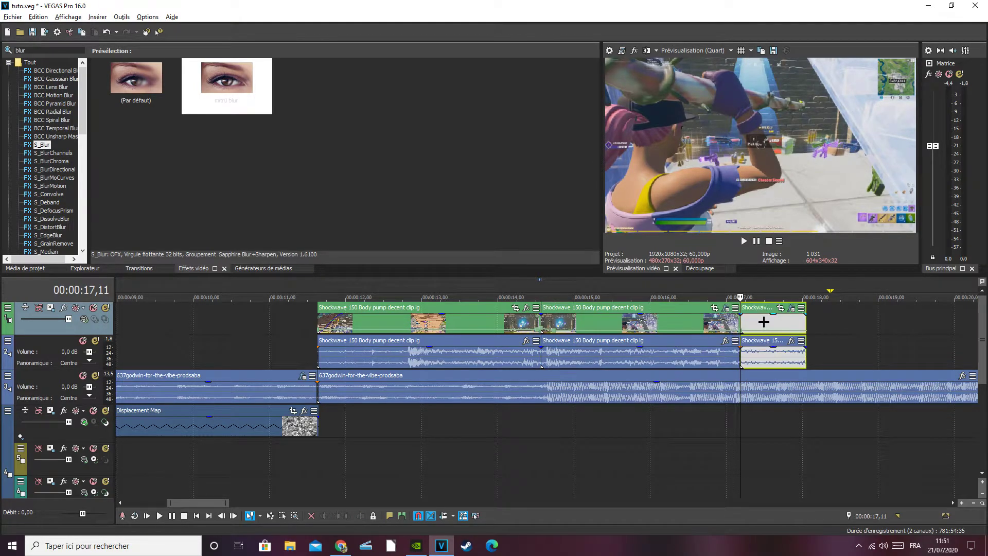
{"action": "right_click", "coordinate": [755, 324]}
{"action": "key", "text": "Escape"}
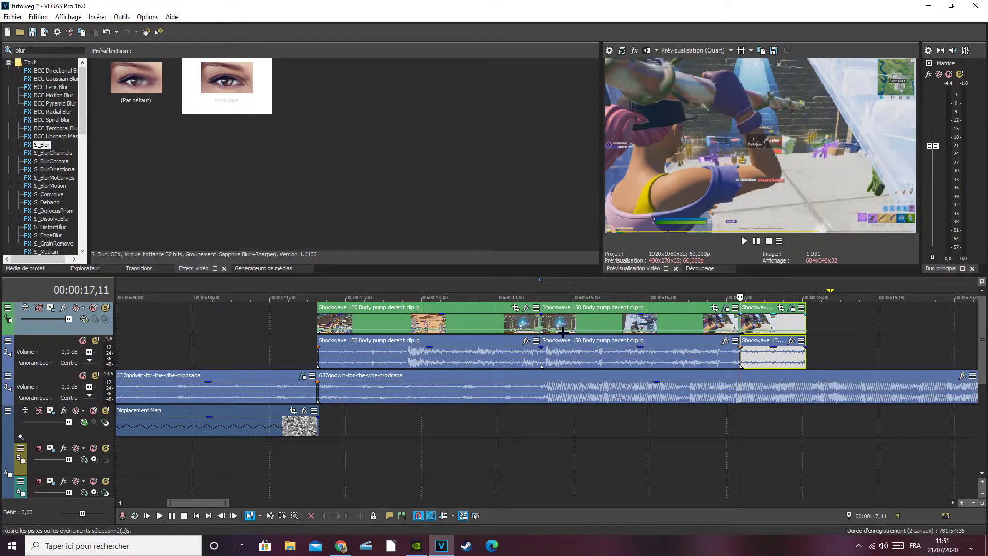
{"action": "key", "text": "Delete"}
Step: Step frame by frame through the split and the hit to examine the blurred frames
{"action": "left_click", "coordinate": [529, 321]}
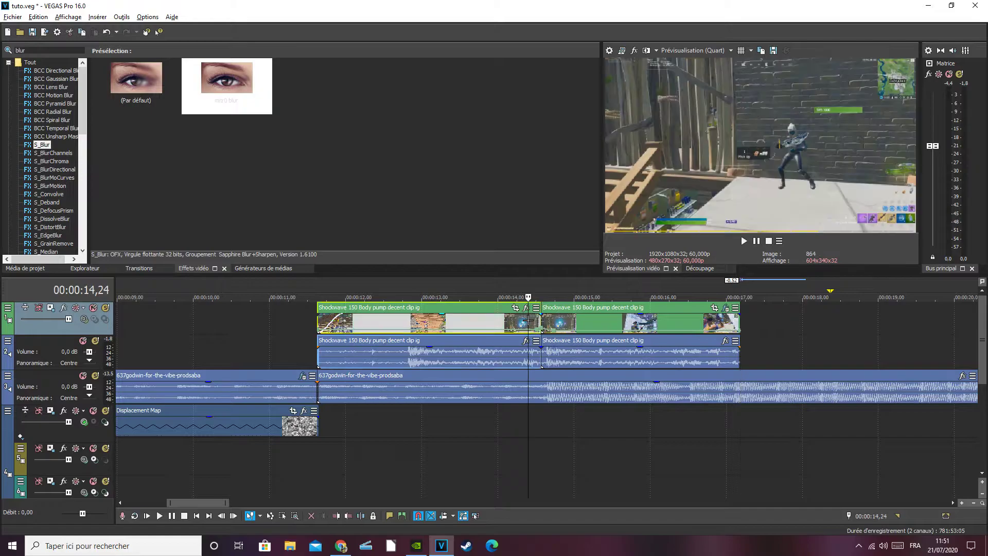
{"action": "key", "text": "Right"}
{"action": "left_click", "coordinate": [557, 326]}
{"action": "key", "text": "Left"}
{"action": "key", "text": "Left"}
{"action": "key", "text": "Left"}
{"action": "key", "text": "Right"}
{"action": "key", "text": "Right"}
{"action": "key", "text": "Right"}
{"action": "key", "text": "Right"}
{"action": "key", "text": "Right"}
{"action": "key", "text": "Right"}
{"action": "key", "text": "Right"}
{"action": "key", "text": "Right"}
{"action": "key", "text": "Right"}
{"action": "key", "text": "Right"}
{"action": "key", "text": "Right"}
{"action": "key", "text": "Right"}
{"action": "key", "text": "Right"}
{"action": "key", "text": "Right"}
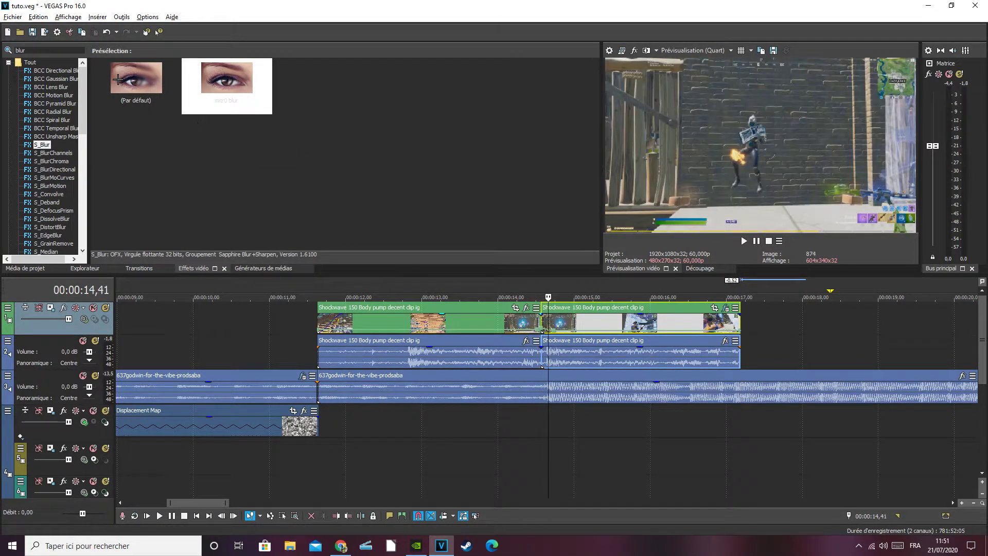
Step: Search the video effects for "shake" and apply the S_Shake preset "mitr0 shake" to the Shockwave part after the split
{"action": "left_click_drag", "start_coordinate": [32, 51], "coordinate": [2, 51]}
{"action": "key", "text": "BackSpace"}
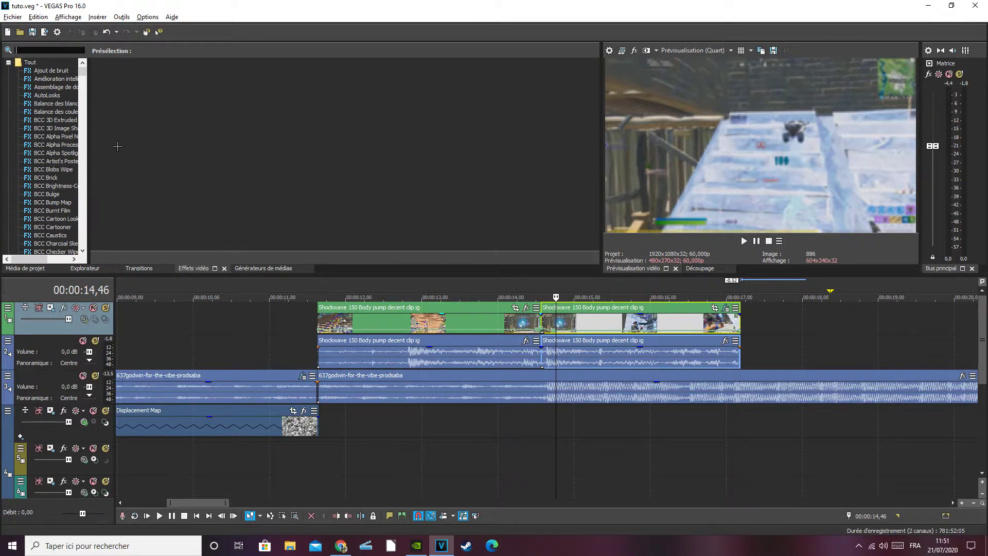
{"action": "type", "text": "shak"}
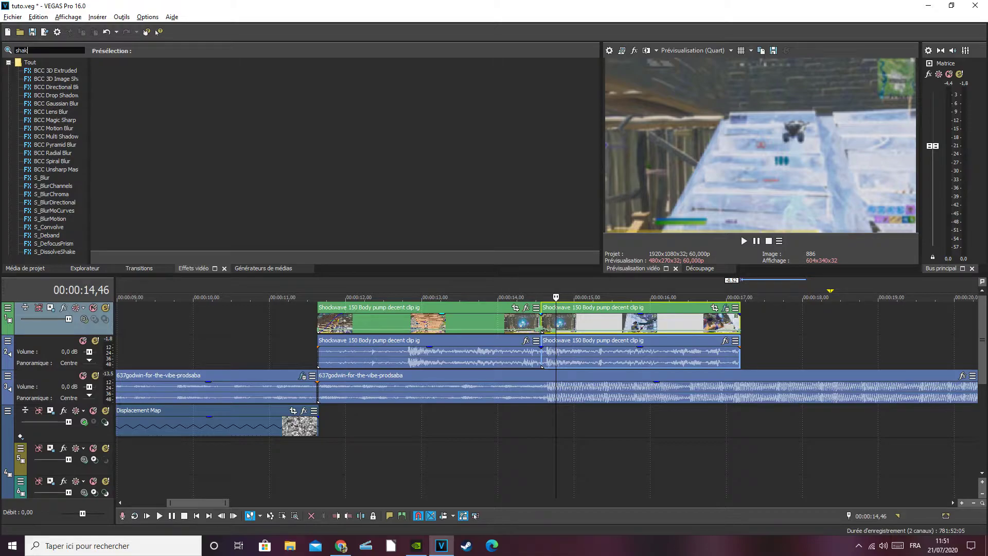
{"action": "type", "text": "e"}
{"action": "left_click", "coordinate": [42, 79]}
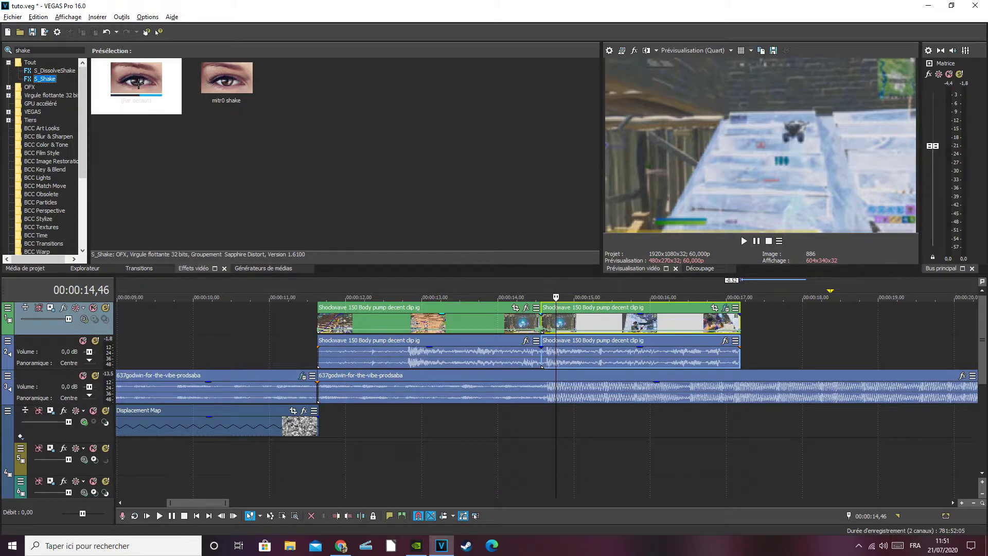
{"action": "left_click_drag", "start_coordinate": [212, 80], "coordinate": [607, 313]}
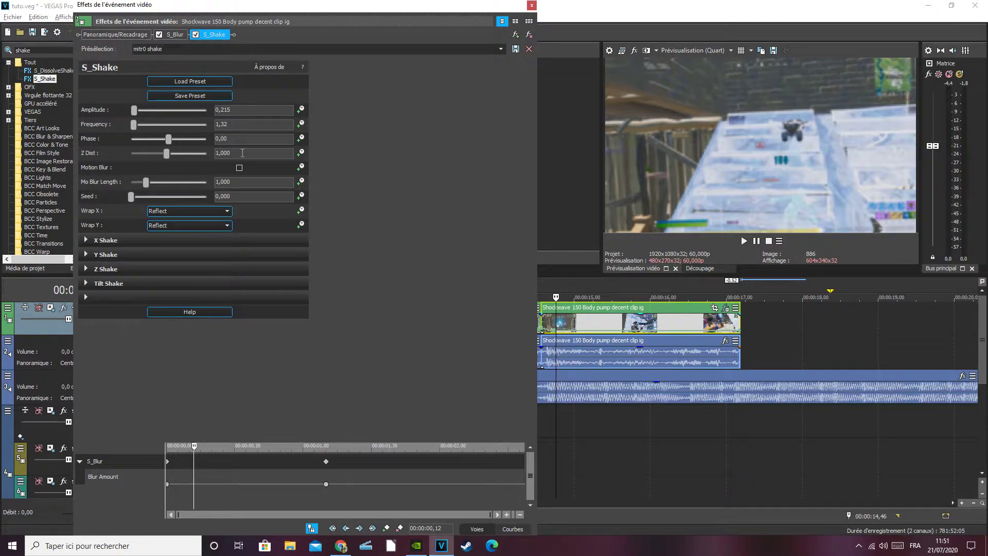
Step: Examine the X, Y, Z and Tilt Shake settings of the S_Shake preset "mitr0 shake"
{"action": "left_click", "coordinate": [85, 240]}
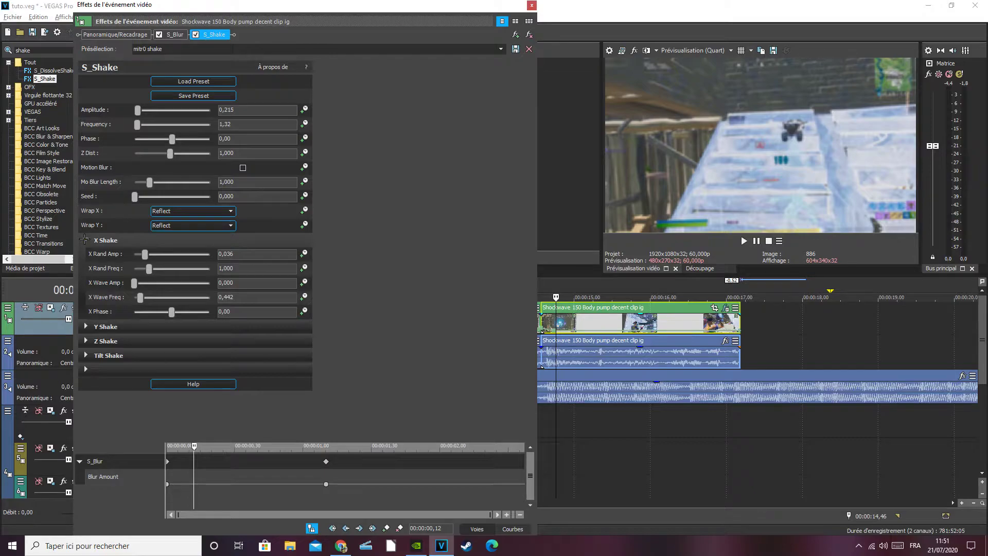
{"action": "left_click", "coordinate": [84, 239]}
{"action": "left_click", "coordinate": [85, 254]}
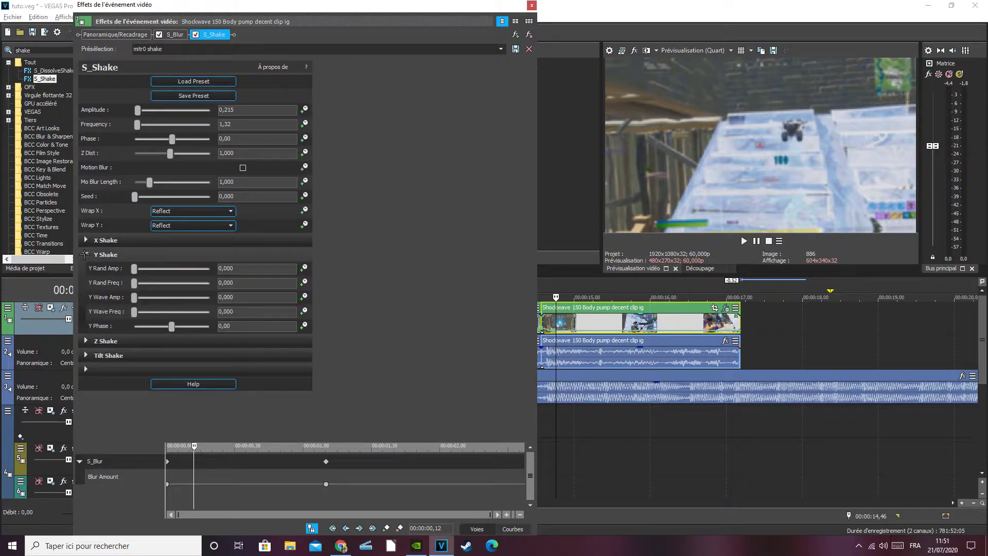
{"action": "left_click", "coordinate": [85, 254]}
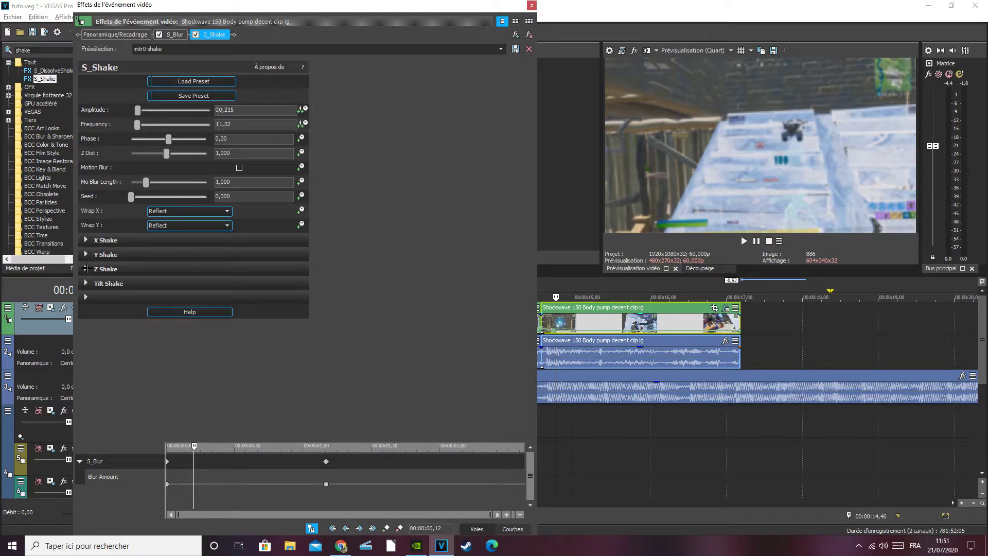
{"action": "left_click", "coordinate": [86, 268]}
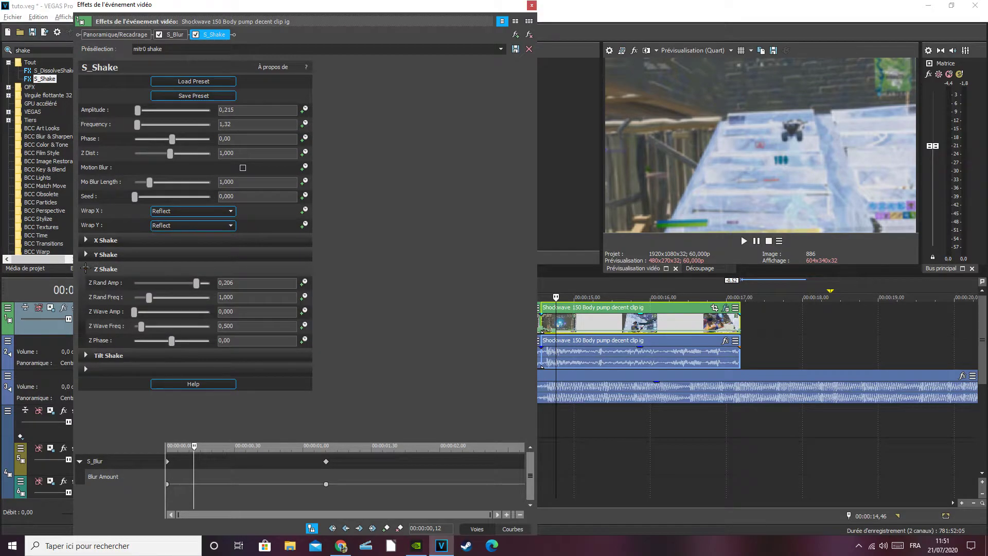
{"action": "left_click", "coordinate": [86, 268]}
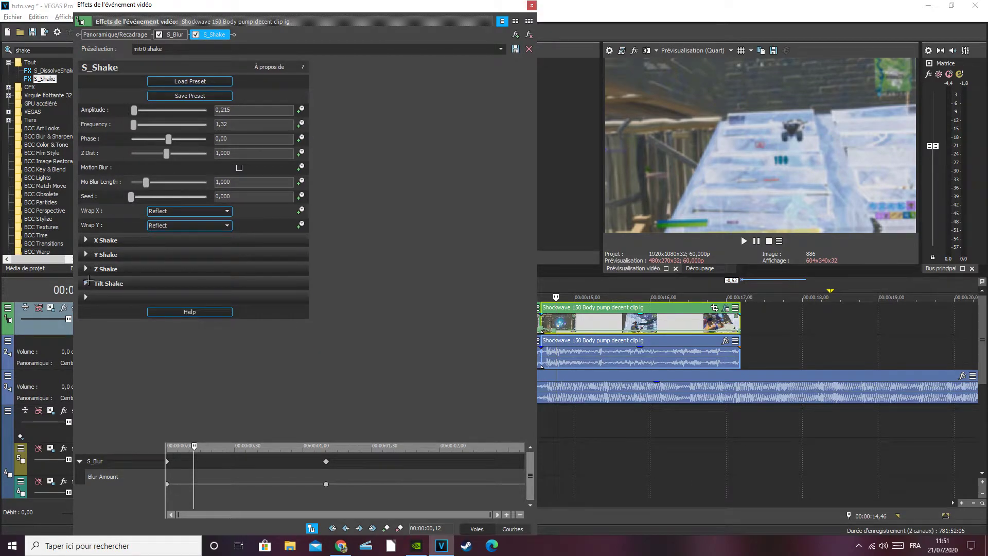
{"action": "left_click", "coordinate": [86, 282]}
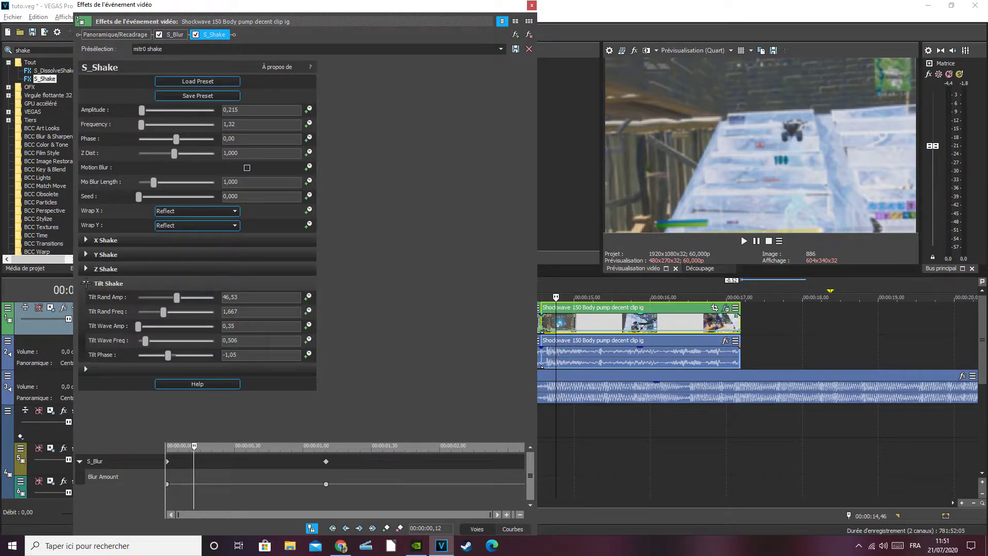
{"action": "left_click", "coordinate": [86, 282]}
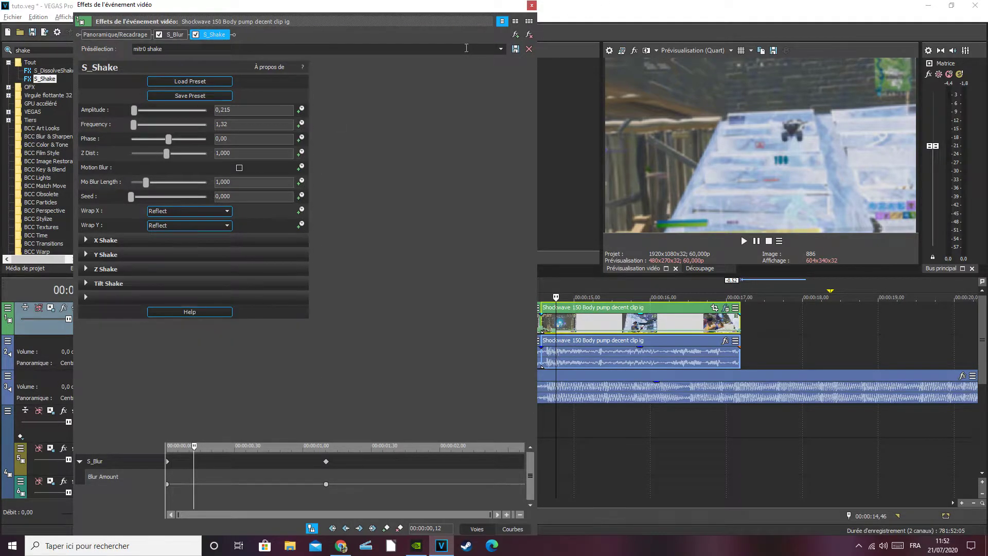
Step: Move the effect cursor to the second S_Blur keyframe and set the S_Shake amplitude to 0
{"action": "left_click", "coordinate": [443, 48]}
{"action": "left_click", "coordinate": [516, 49]}
{"action": "left_click", "coordinate": [327, 462]}
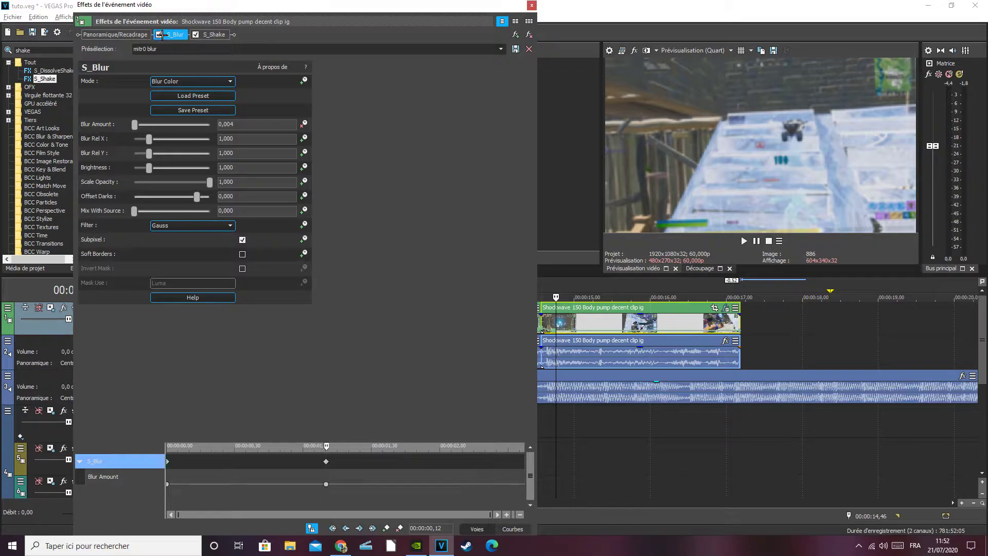
{"action": "left_click", "coordinate": [211, 35]}
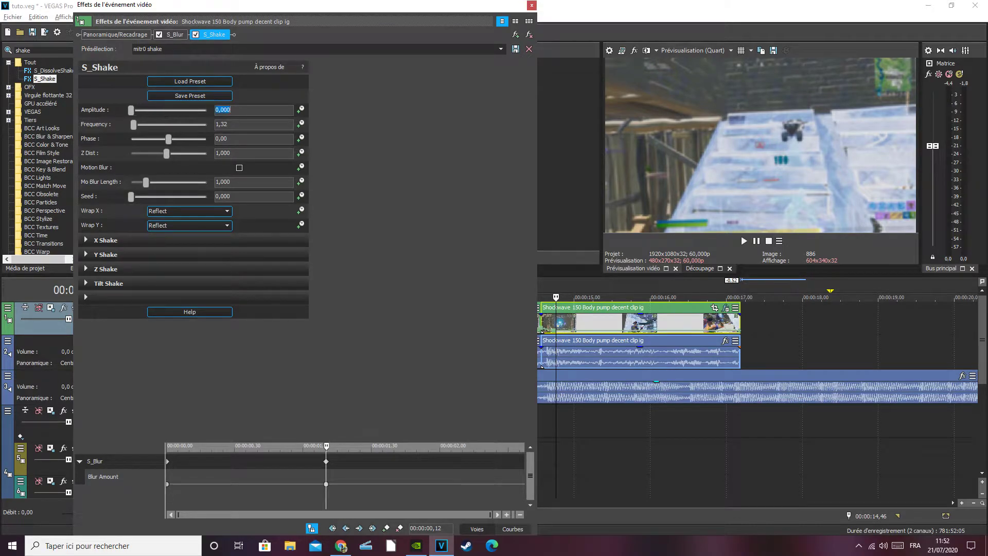
{"action": "left_click", "coordinate": [532, 5]}
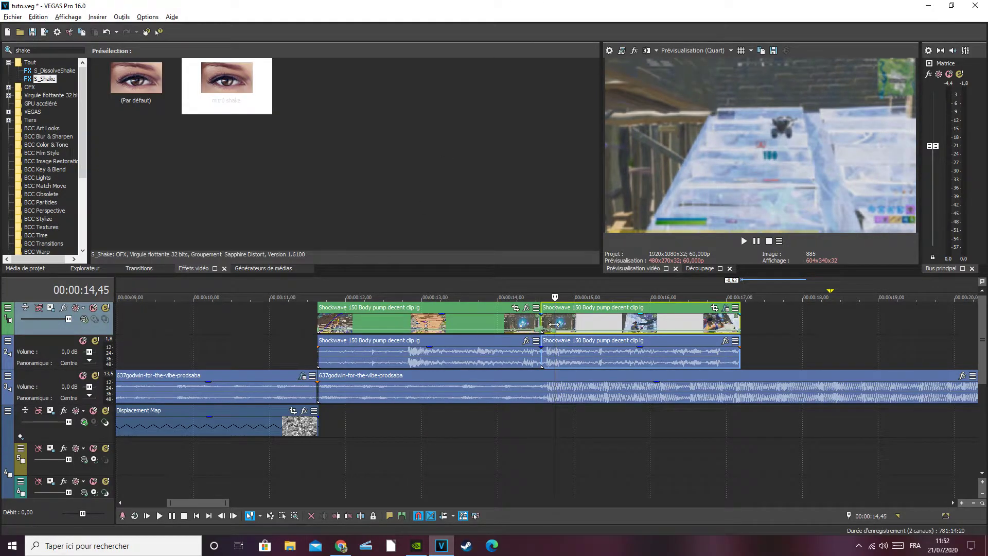
Step: Step frame by frame through the end of the first Shockwave part to examine the frames before the hit
{"action": "left_click", "coordinate": [531, 322]}
{"action": "key", "text": "Left"}
{"action": "key", "text": "Left"}
{"action": "key", "text": "Left"}
{"action": "key", "text": "Left"}
{"action": "key", "text": "Left"}
{"action": "key", "text": "Left"}
{"action": "key", "text": "Left"}
{"action": "key", "text": "Left"}
{"action": "key", "text": "Left"}
{"action": "key", "text": "Left"}
{"action": "key", "text": "Left"}
{"action": "key", "text": "Left"}
{"action": "key", "text": "Left"}
{"action": "key", "text": "Left"}
{"action": "key", "text": "Right"}
{"action": "key", "text": "Right"}
{"action": "key", "text": "Right"}
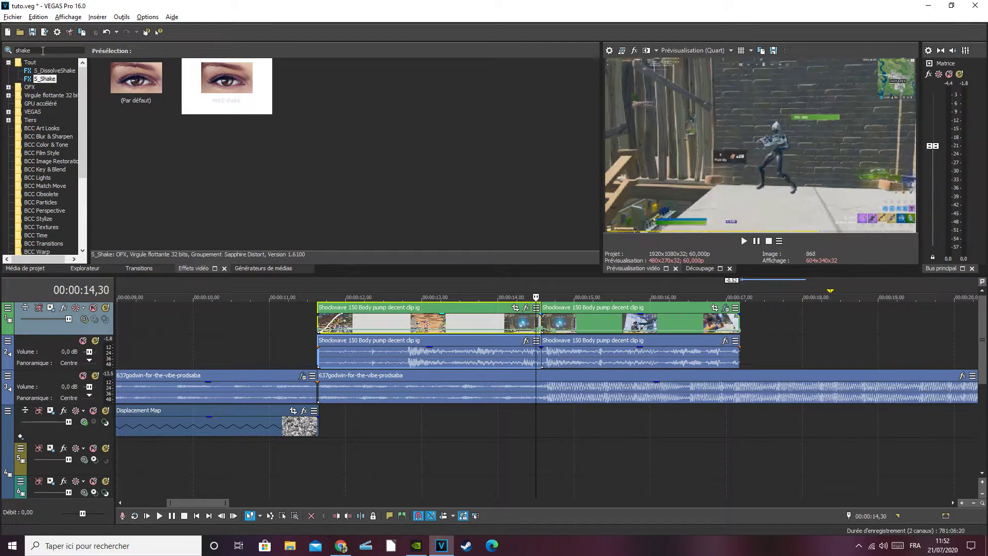
{"action": "key", "text": "Right"}
{"action": "key", "text": "Right"}
Step: Search the video effects for "flicker" and apply the default S_Flicker preset to the second Shockwave part
{"action": "left_click_drag", "start_coordinate": [43, 50], "coordinate": [2, 49]}
{"action": "type", "text": "fli"}
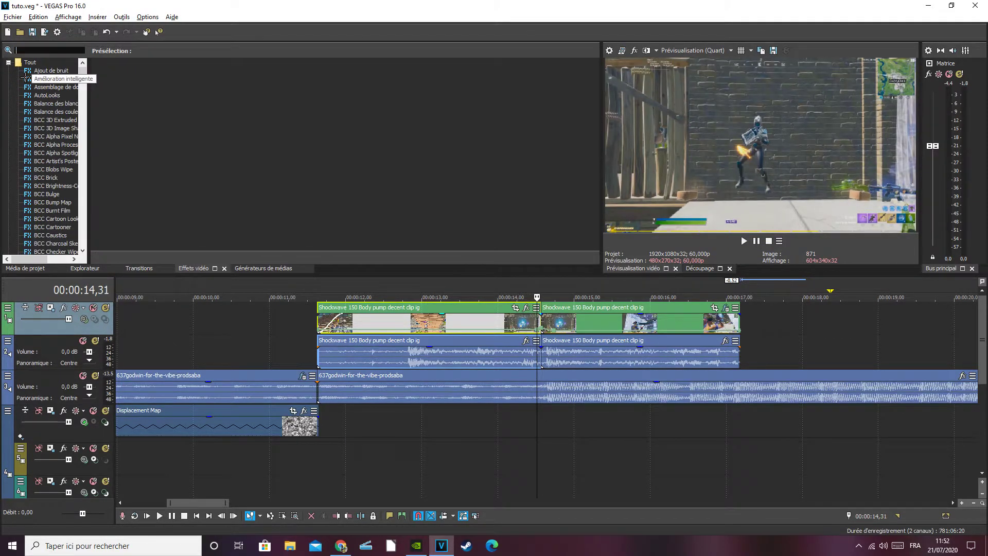
{"action": "type", "text": "cker"}
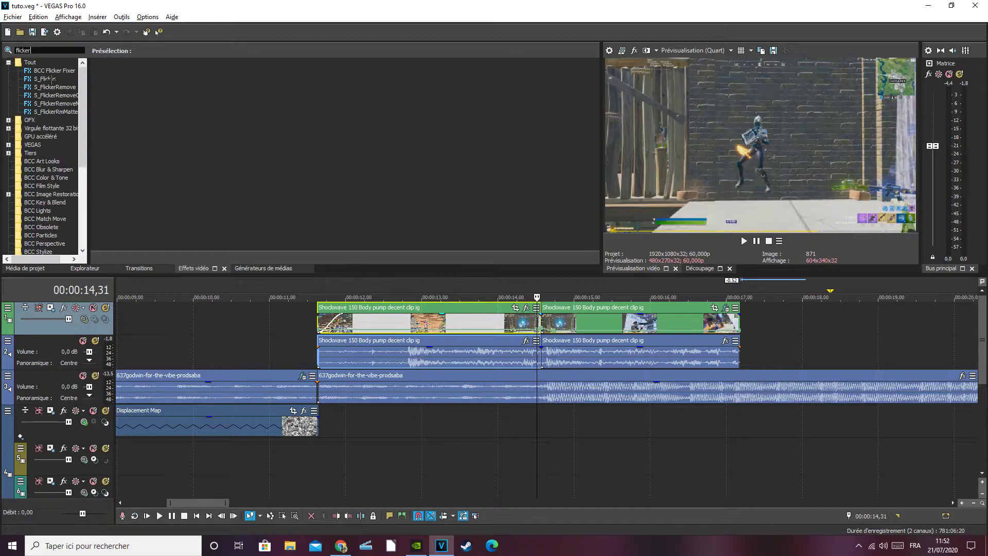
{"action": "left_click", "coordinate": [50, 78]}
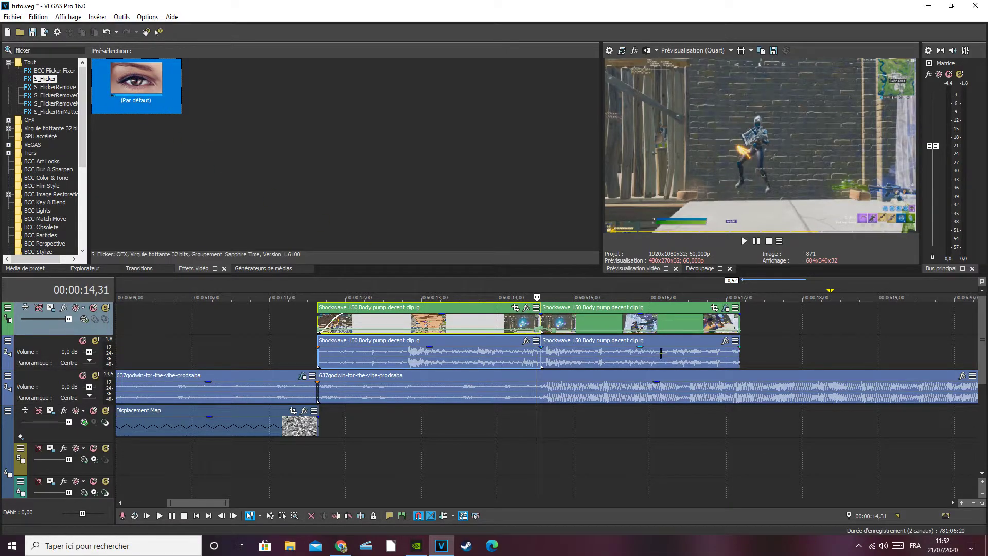
{"action": "left_click", "coordinate": [638, 319]}
{"action": "left_click_drag", "start_coordinate": [150, 100], "coordinate": [610, 319]}
Step: Set the S_Flicker amplitude to 0,1 and play the second Shockwave part to check it
{"action": "left_click_drag", "start_coordinate": [239, 109], "coordinate": [230, 110]}
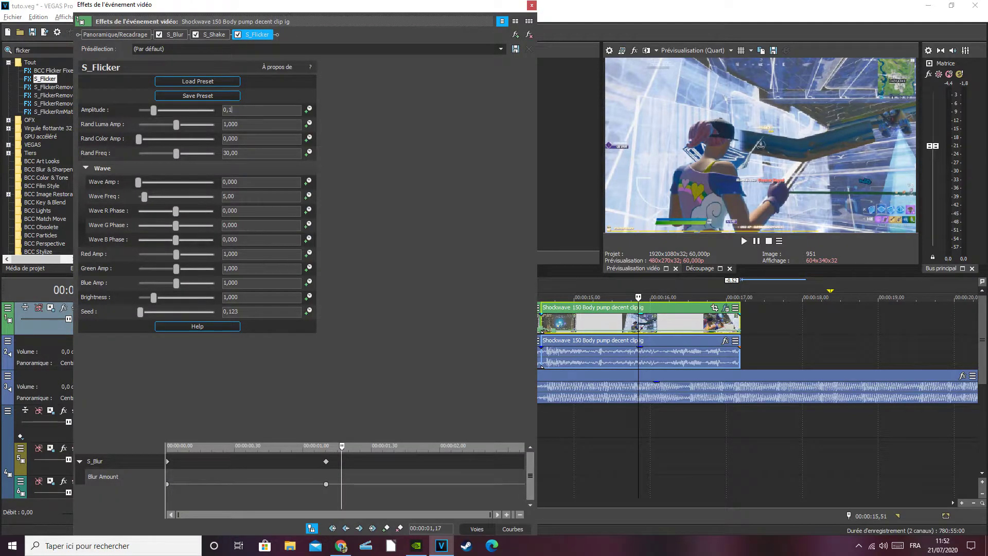
{"action": "key", "text": "Return"}
{"action": "left_click", "coordinate": [532, 6]}
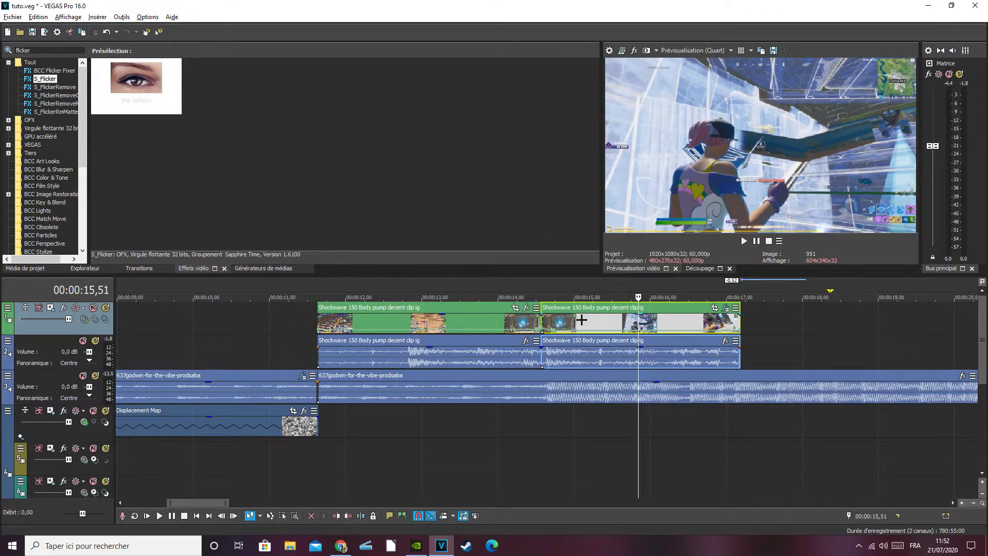
{"action": "left_click", "coordinate": [563, 320]}
{"action": "key", "text": "space"}
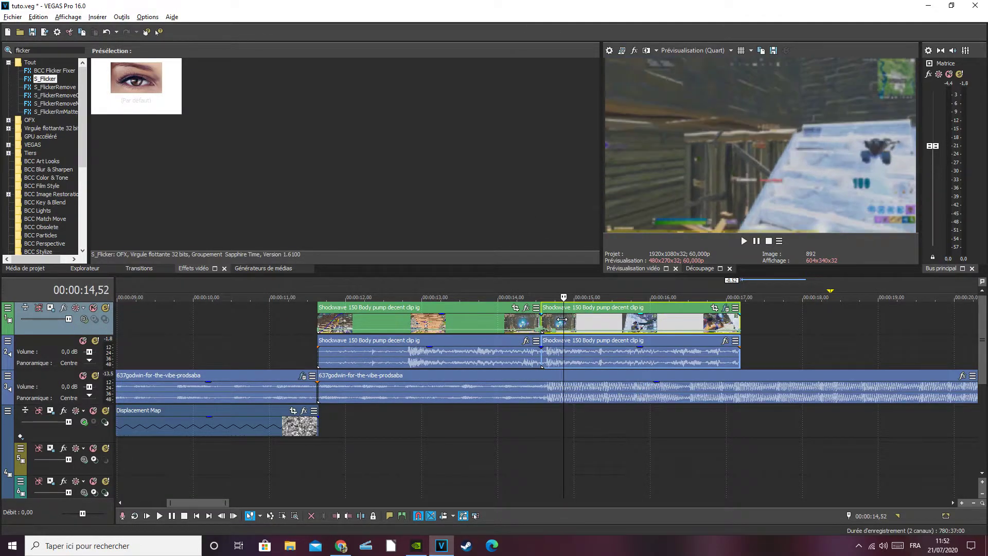
{"action": "left_click", "coordinate": [518, 322]}
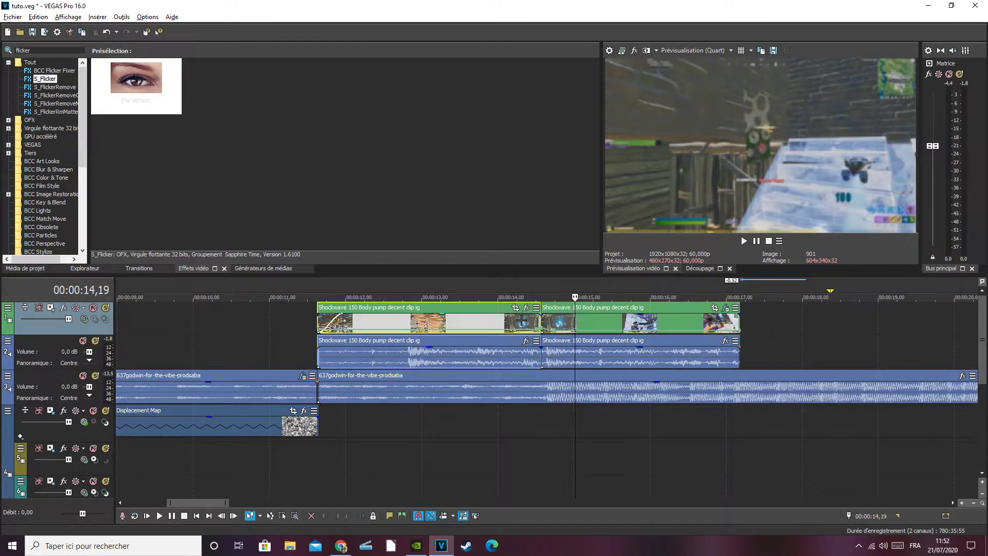
Step: Search the video effects for "duo" and apply the S_DuoTone preset "effet" to the second Shockwave part
{"action": "left_click_drag", "start_coordinate": [39, 49], "coordinate": [3, 34]}
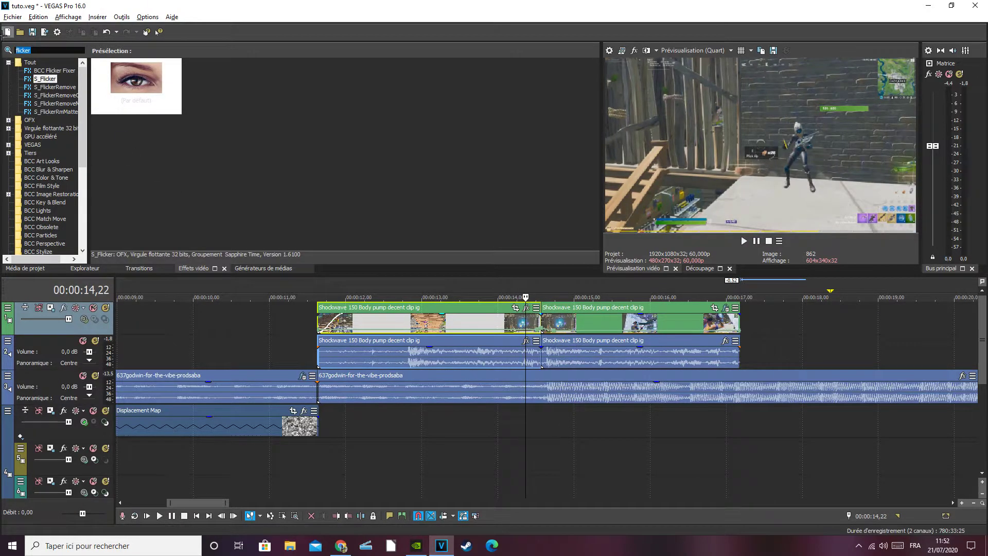
{"action": "key", "text": "BackSpace"}
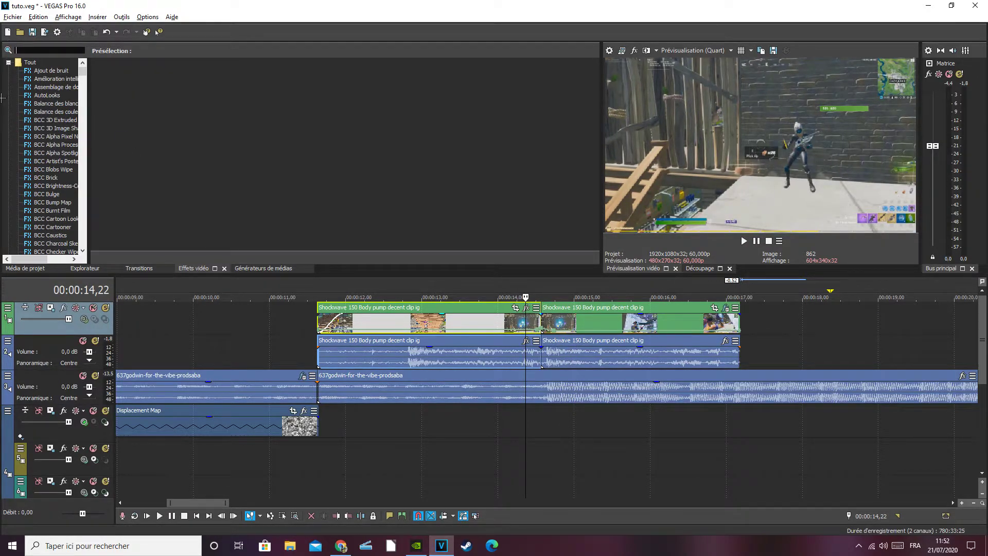
{"action": "type", "text": "duo"}
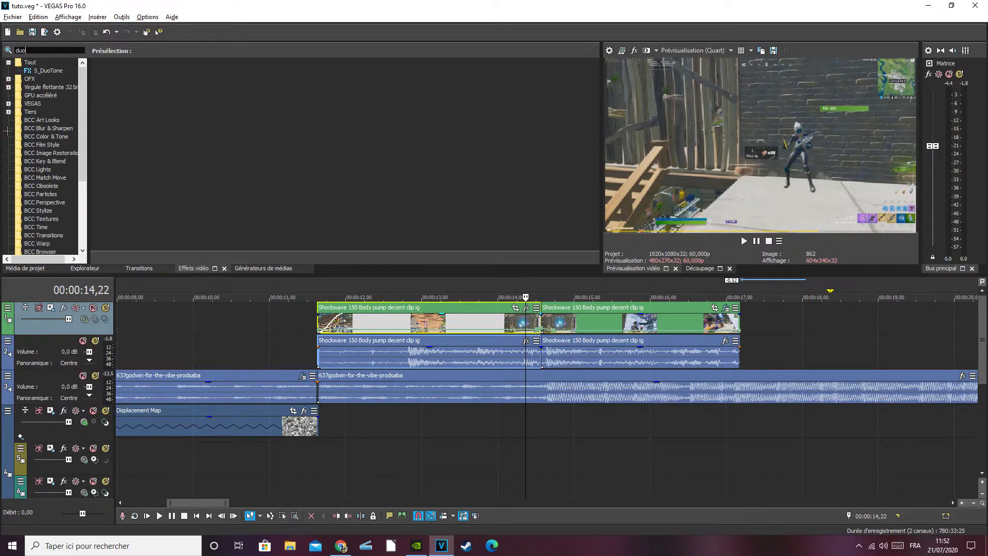
{"action": "left_click", "coordinate": [47, 71]}
{"action": "left_click_drag", "start_coordinate": [216, 83], "coordinate": [637, 322]}
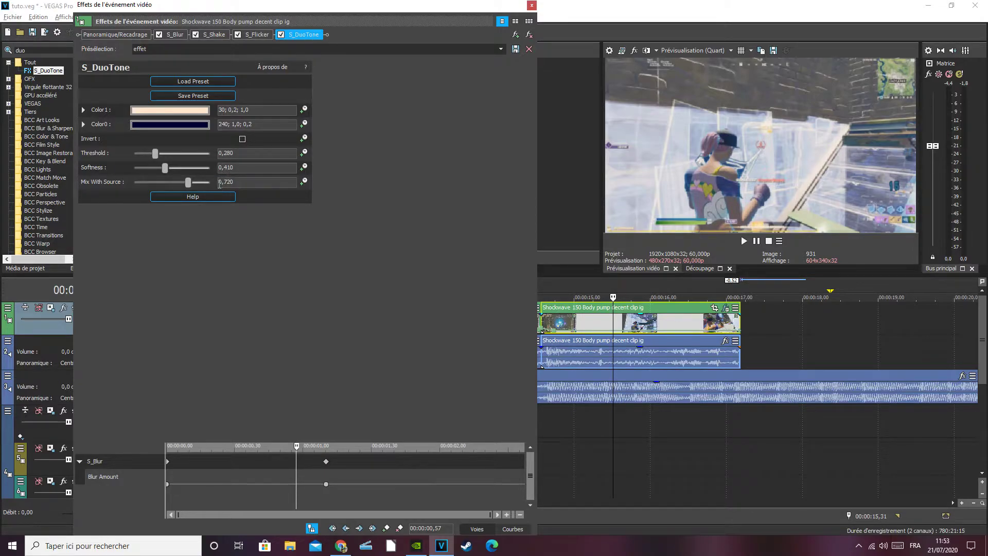
{"action": "left_click", "coordinate": [532, 5]}
Step: Step frame by frame across the split between the two Shockwave parts to examine the combined effects
{"action": "left_click", "coordinate": [535, 323]}
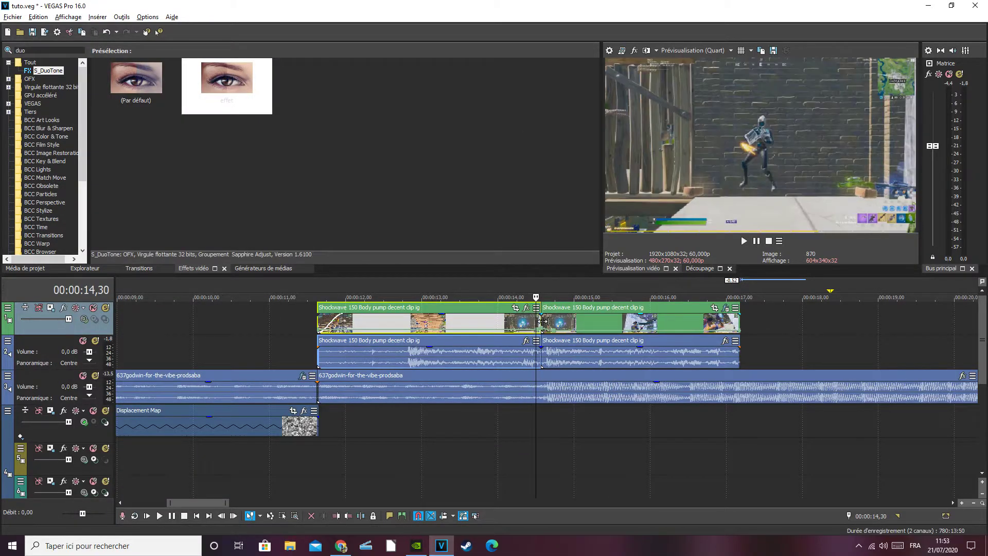
{"action": "key", "text": "Right"}
{"action": "key", "text": "Right"}
{"action": "key", "text": "Right"}
{"action": "key", "text": "Right"}
{"action": "key", "text": "Right"}
{"action": "key", "text": "Right"}
{"action": "key", "text": "Right"}
{"action": "key", "text": "Right"}
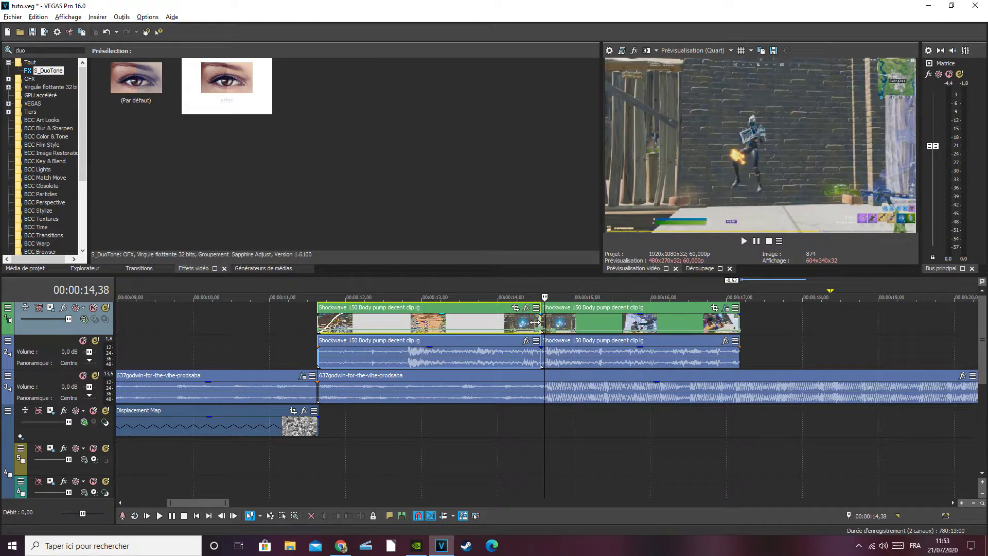
{"action": "key", "text": "Right"}
{"action": "key", "text": "Right"}
{"action": "key", "text": "Right"}
{"action": "key", "text": "Right"}
{"action": "key", "text": "Right"}
{"action": "key", "text": "Right"}
{"action": "key", "text": "Right"}
{"action": "key", "text": "Right"}
{"action": "key", "text": "Right"}
{"action": "key", "text": "Right"}
{"action": "key", "text": "Right"}
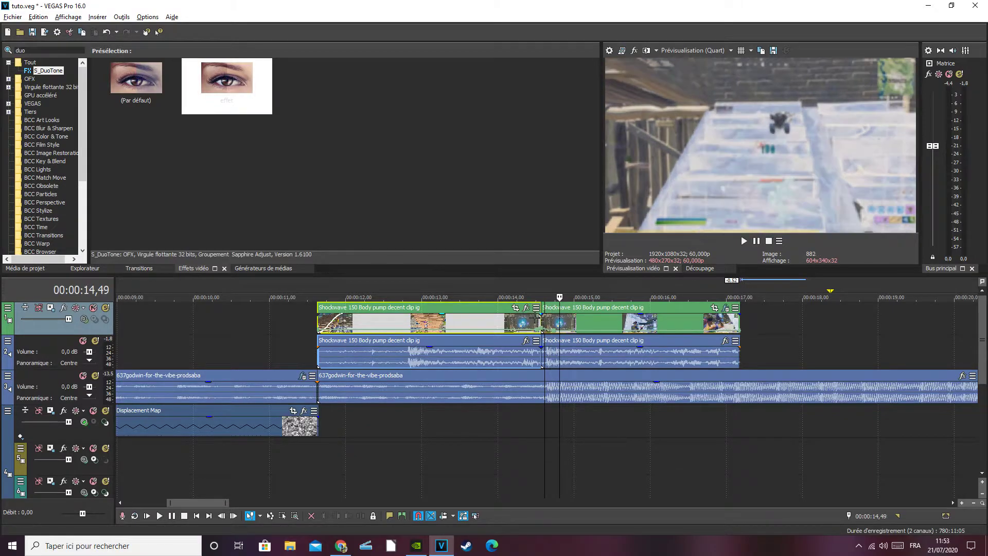
{"action": "left_click", "coordinate": [525, 322]}
{"action": "key", "text": "Left"}
{"action": "key", "text": "Left"}
{"action": "key", "text": "Left"}
{"action": "key", "text": "Left"}
{"action": "key", "text": "Left"}
{"action": "key", "text": "Left"}
{"action": "key", "text": "Left"}
{"action": "key", "text": "Left"}
{"action": "key", "text": "Left"}
{"action": "key", "text": "Left"}
{"action": "key", "text": "Left"}
{"action": "key", "text": "Left"}
{"action": "key", "text": "Left"}
{"action": "key", "text": "Left"}
{"action": "key", "text": "Left"}
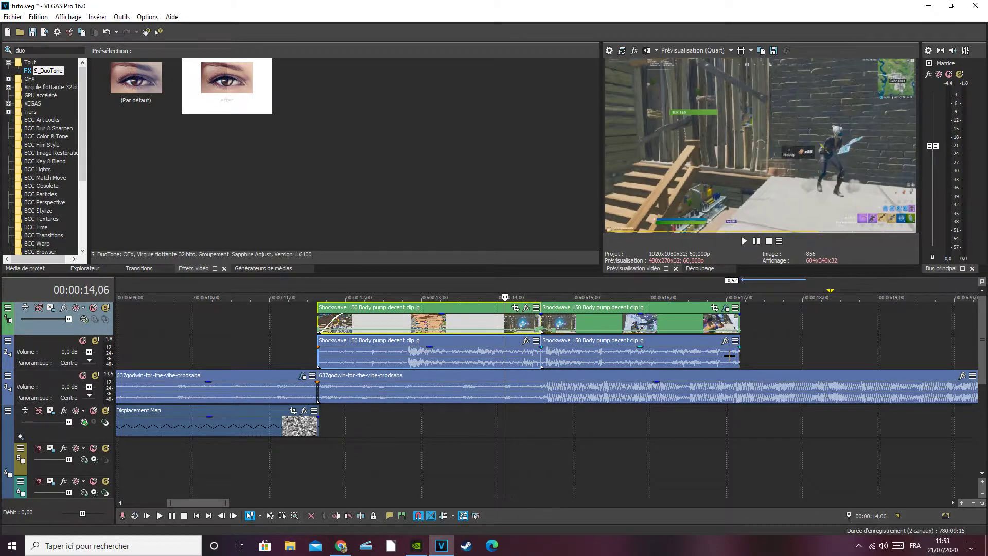
Step: Move the playback cursor frame by frame to the end of the second Shockwave part
{"action": "scroll", "coordinate": [721, 356], "scroll_direction": "down", "scroll_amount": 1}
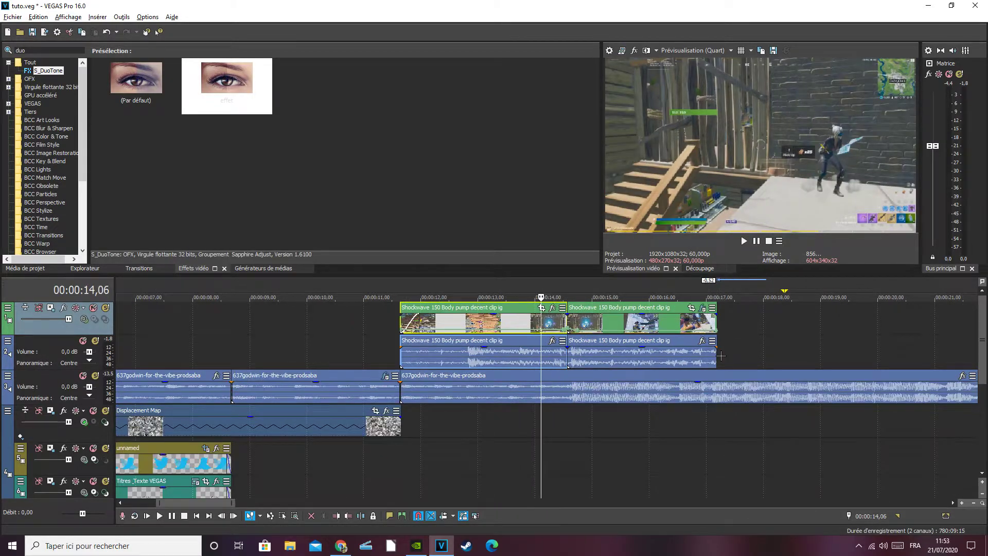
{"action": "left_click", "coordinate": [724, 318]}
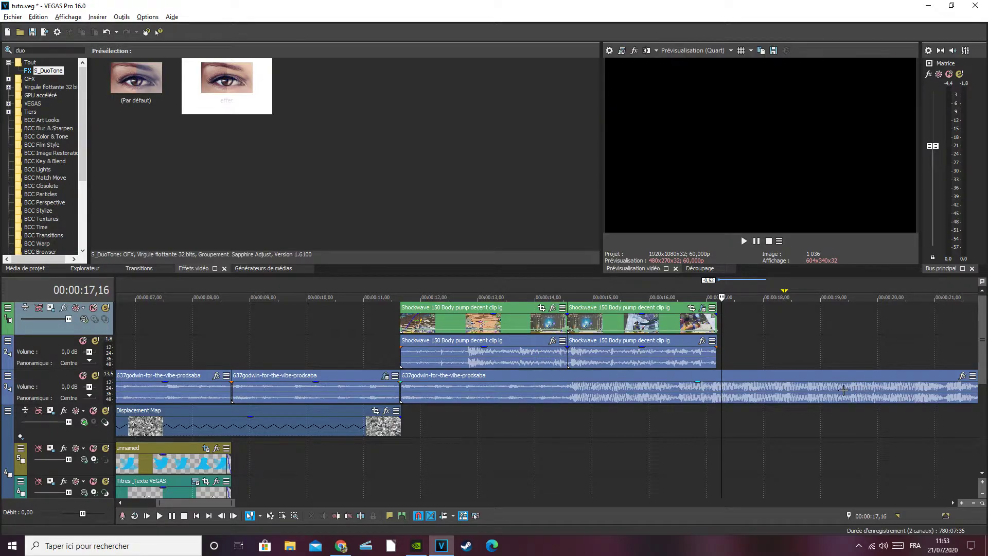
{"action": "key", "text": "Left"}
{"action": "key", "text": "Left"}
{"action": "key", "text": "Left"}
{"action": "key", "text": "Left"}
{"action": "key", "text": "Left"}
{"action": "key", "text": "Left"}
{"action": "key", "text": "Left"}
{"action": "key", "text": "Left"}
{"action": "key", "text": "Right"}
Step: Replay the music after the Shockwave parts to find the next beat, placing the cursor at 00:00:20,40
{"action": "left_click", "coordinate": [757, 241]}
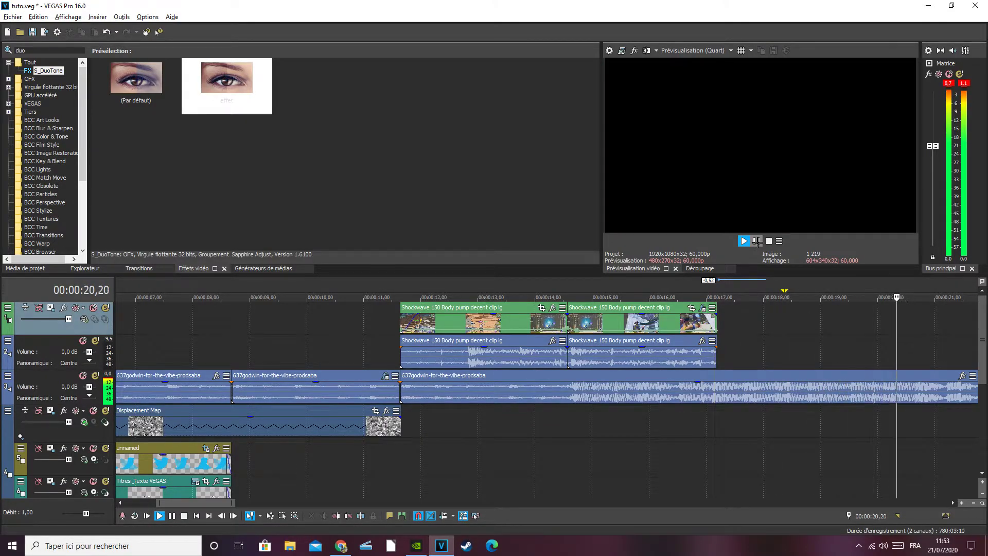
{"action": "left_click", "coordinate": [757, 241]}
{"action": "key", "text": "Left"}
{"action": "key", "text": "Left"}
{"action": "key", "text": "Left"}
{"action": "key", "text": "Left"}
{"action": "key", "text": "Left"}
{"action": "key", "text": "Left"}
{"action": "key", "text": "Left"}
{"action": "key", "text": "Left"}
{"action": "key", "text": "Left"}
{"action": "key", "text": "Left"}
{"action": "key", "text": "Left"}
{"action": "key", "text": "Left"}
{"action": "key", "text": "Left"}
{"action": "key", "text": "Left"}
{"action": "key", "text": "Left"}
{"action": "key", "text": "Left"}
{"action": "key", "text": "Left"}
{"action": "key", "text": "space"}
{"action": "left_click", "coordinate": [760, 241]}
{"action": "key", "text": "Left"}
{"action": "key", "text": "Left"}
{"action": "key", "text": "Left"}
{"action": "key", "text": "space"}
{"action": "left_click", "coordinate": [760, 241]}
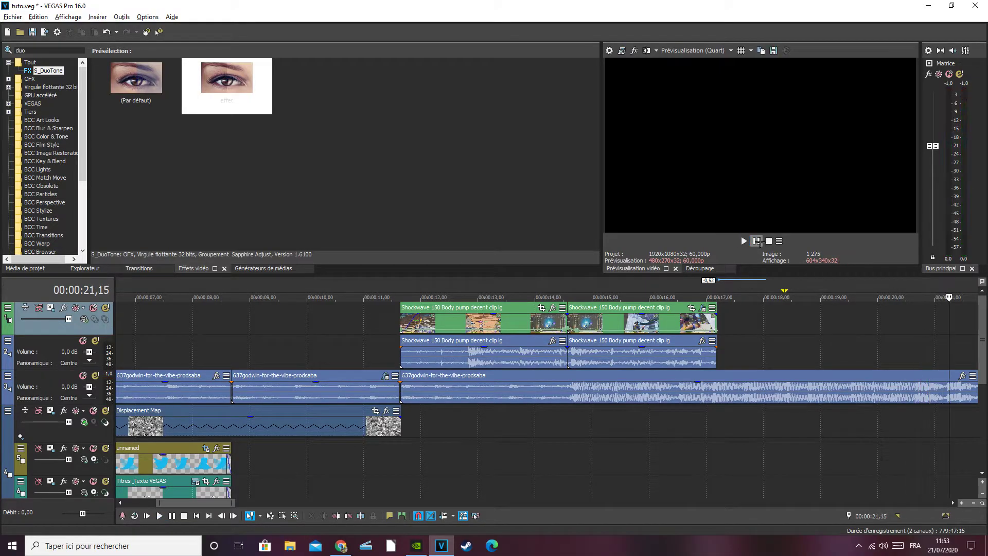
{"action": "left_click", "coordinate": [907, 385]}
{"action": "scroll", "coordinate": [909, 396], "scroll_direction": "up", "scroll_amount": 3}
{"action": "scroll", "coordinate": [909, 399], "scroll_direction": "up", "scroll_amount": 2}
{"action": "scroll", "coordinate": [773, 438], "scroll_direction": "down", "scroll_amount": 8}
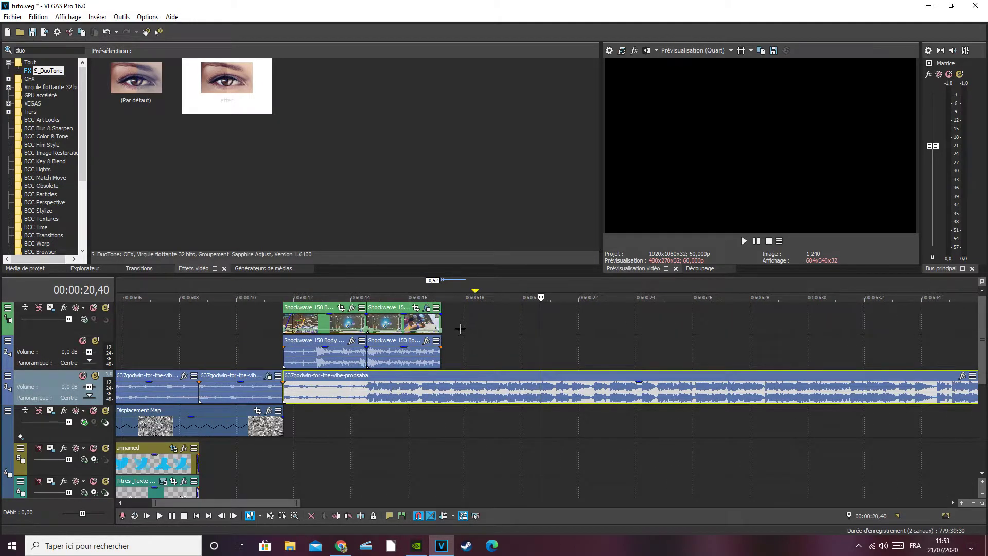
{"action": "scroll", "coordinate": [455, 329], "scroll_direction": "up", "scroll_amount": 2}
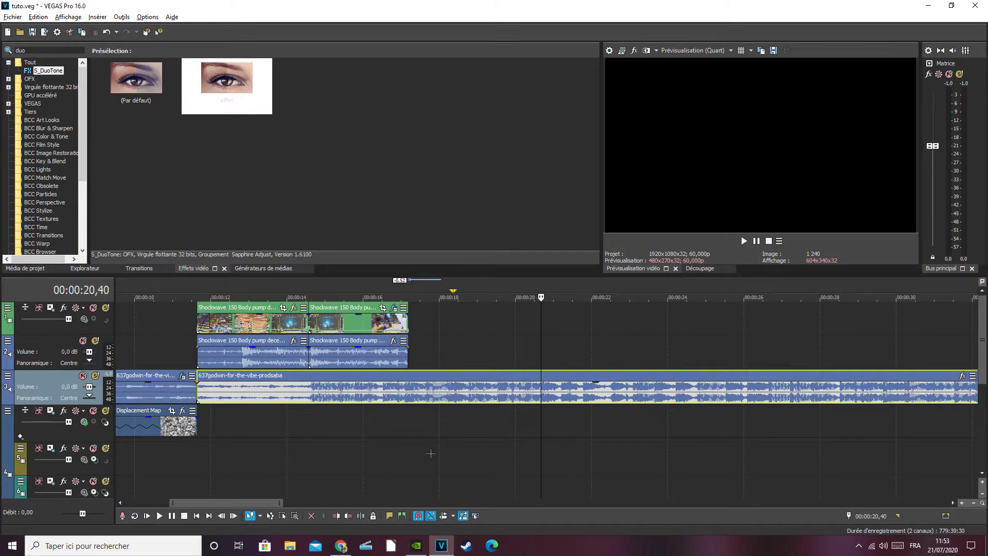
Step: Clear the effects search and add 170 Pump For Win.mp4 from the project media directly after the second Shockwave part
{"action": "double_click", "coordinate": [22, 50]}
{"action": "key", "text": "BackSpace"}
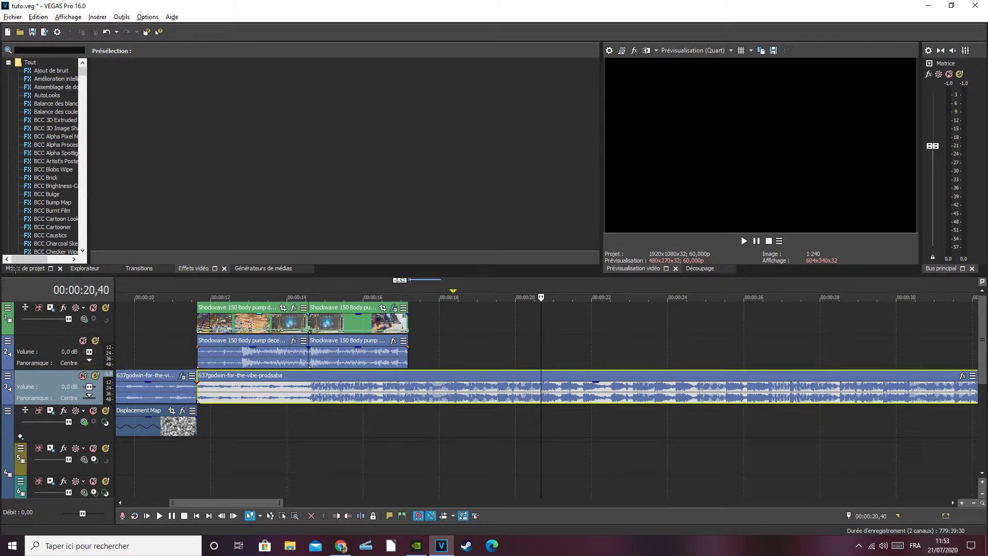
{"action": "left_click", "coordinate": [15, 268]}
{"action": "left_click_drag", "start_coordinate": [116, 82], "coordinate": [109, 126]}
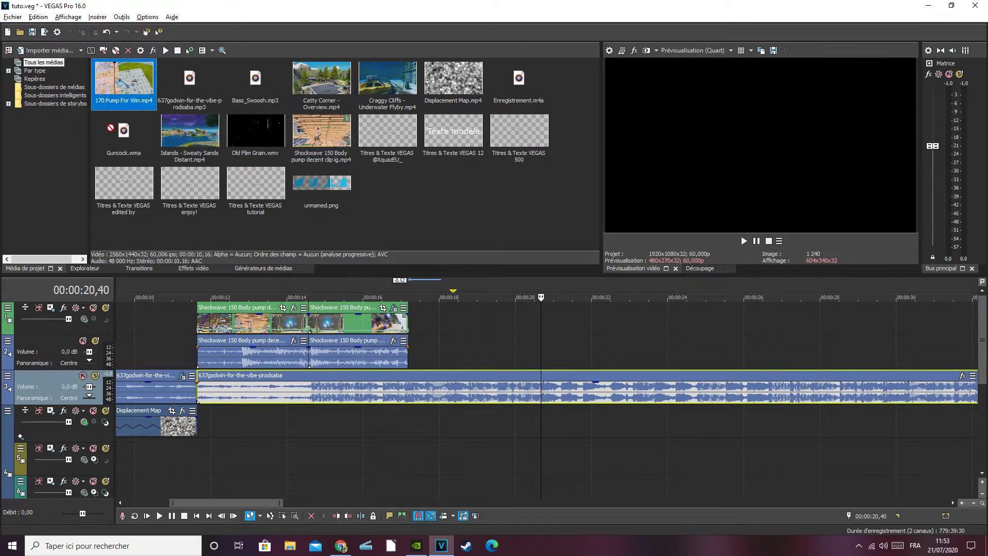
{"action": "left_click_drag", "start_coordinate": [146, 160], "coordinate": [415, 332]}
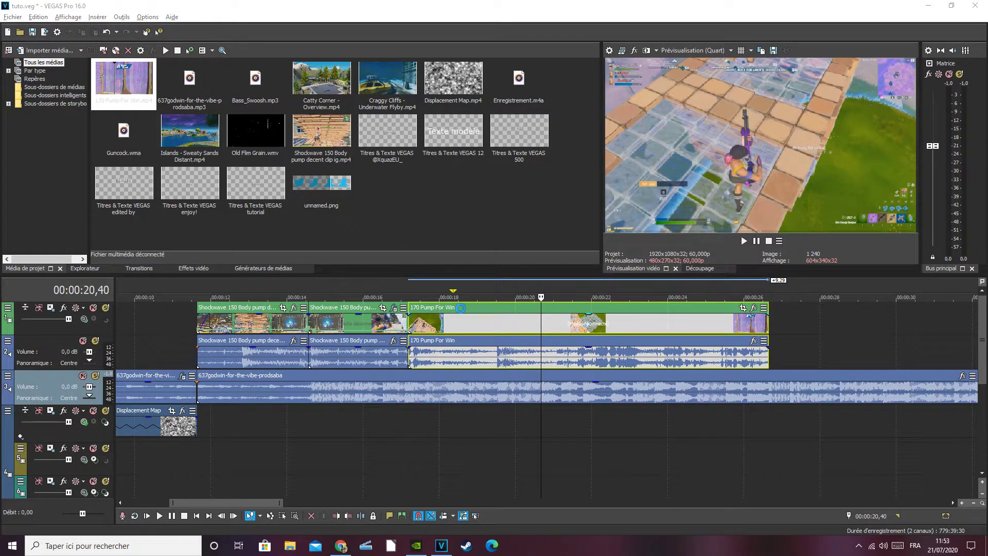
Step: Slide the 170 Pump For Win clip about one second earlier and trim its start to the end of the second Shockwave part
{"action": "left_click_drag", "start_coordinate": [460, 308], "coordinate": [422, 310]}
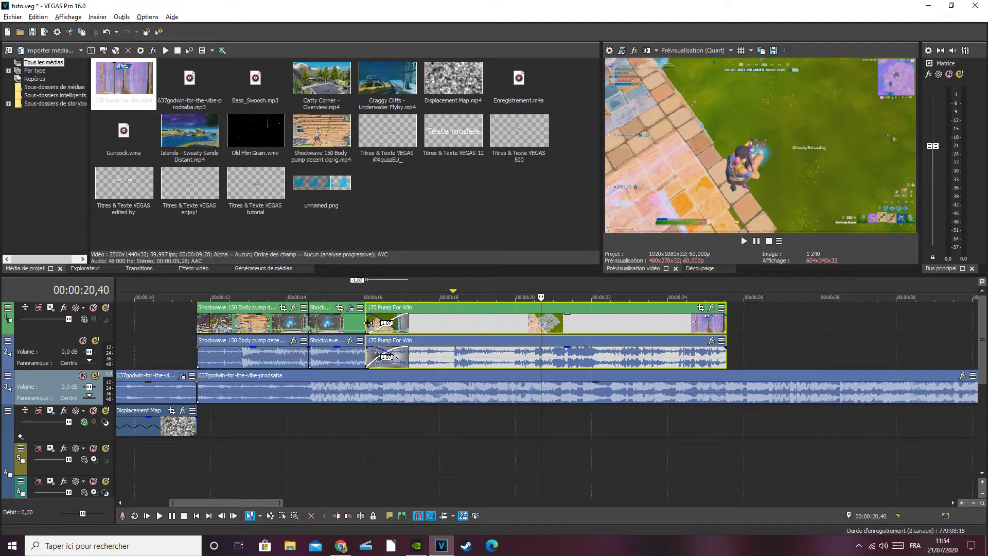
{"action": "left_click_drag", "start_coordinate": [368, 324], "coordinate": [415, 324]}
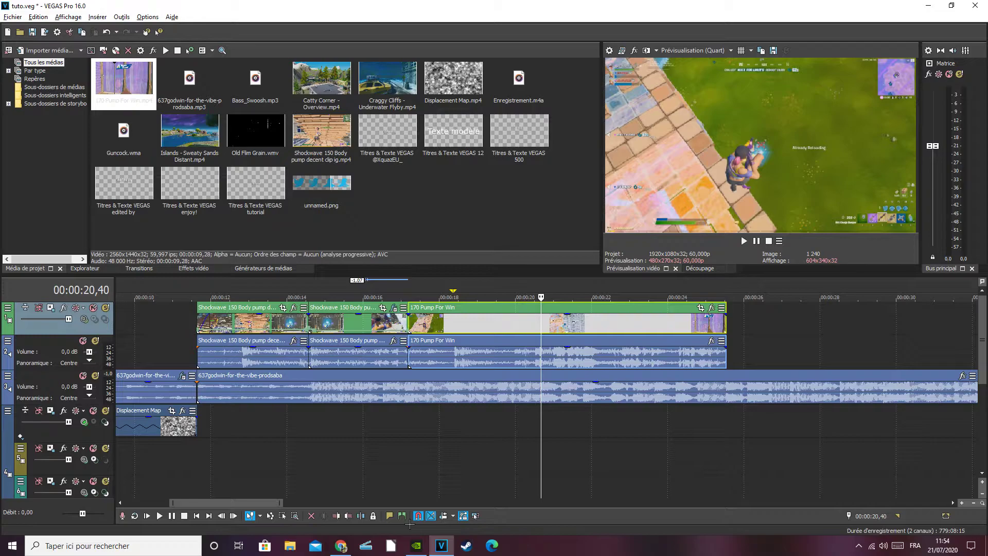
Step: Play back the 170 Pump For Win clip from about 00:00:19,51 to check the shot's sync with the beat
{"action": "left_click", "coordinate": [509, 308]}
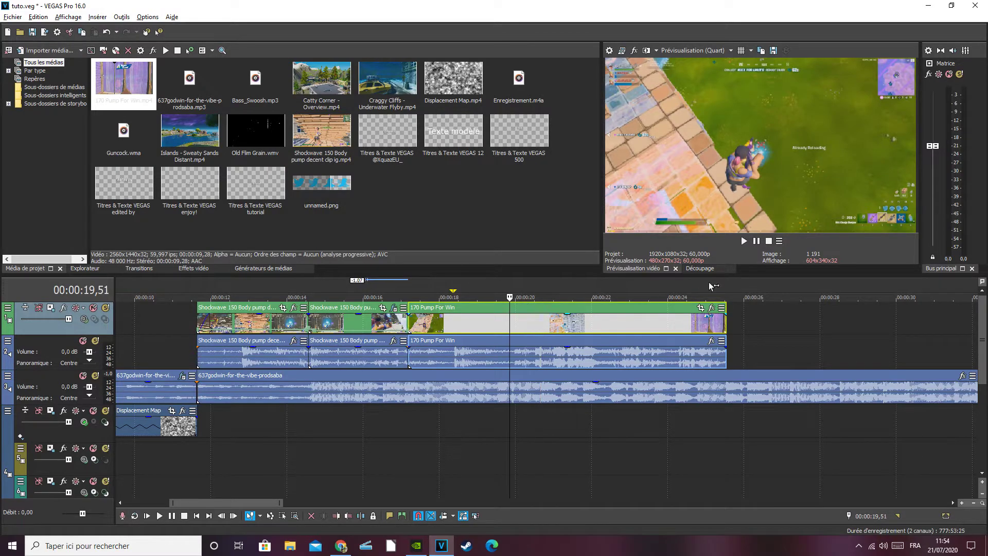
{"action": "left_click", "coordinate": [757, 241]}
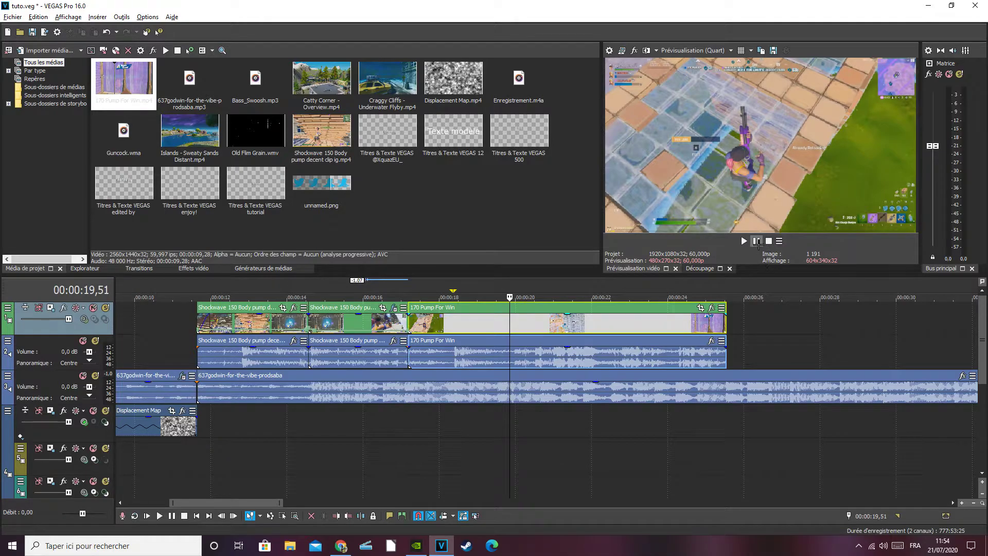
{"action": "left_click", "coordinate": [759, 243]}
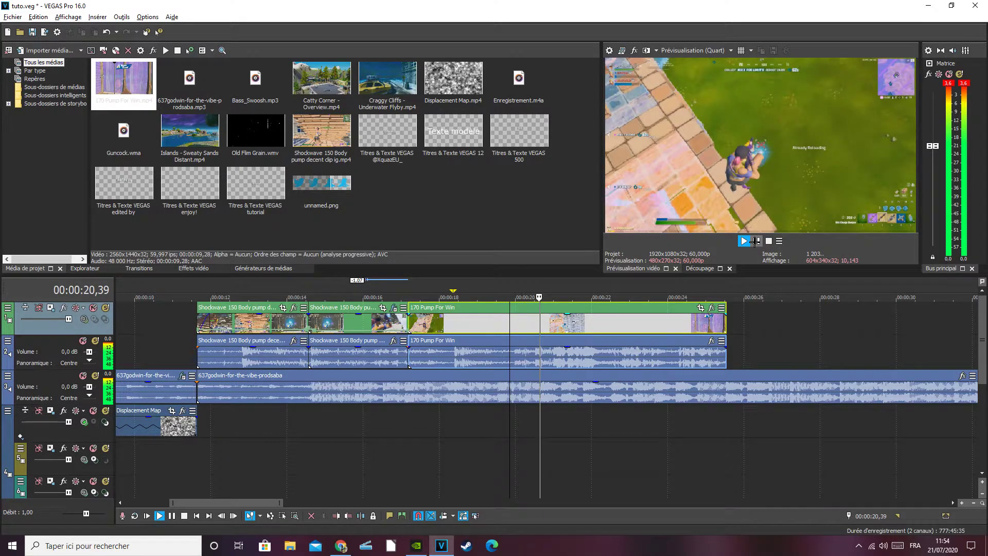
{"action": "left_click", "coordinate": [754, 242]}
{"action": "left_click", "coordinate": [757, 241]}
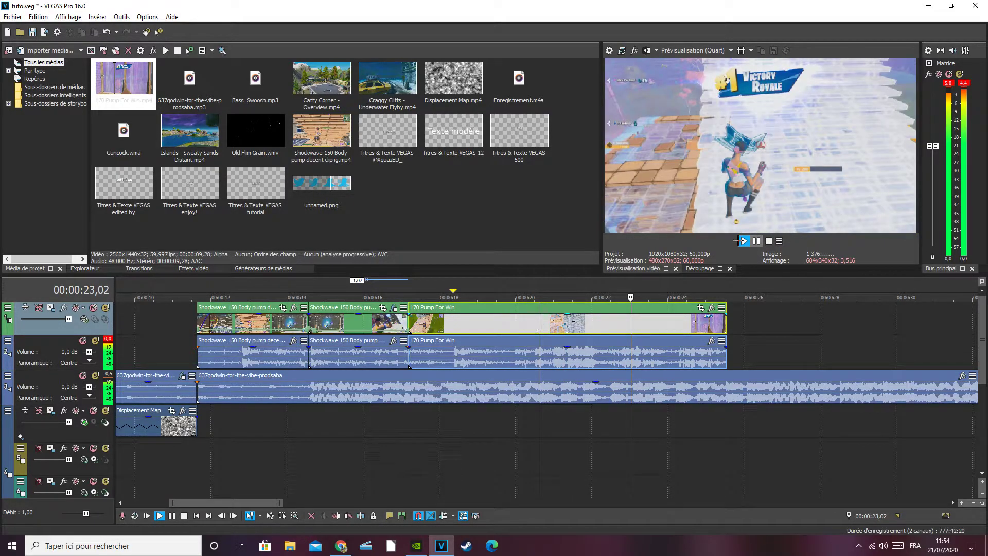
{"action": "left_click", "coordinate": [756, 241]}
Step: Insert a velocity (Rapidité) envelope on the 170 Pump For Win clip and add a point at 00:00:20,40
{"action": "left_click", "coordinate": [542, 325]}
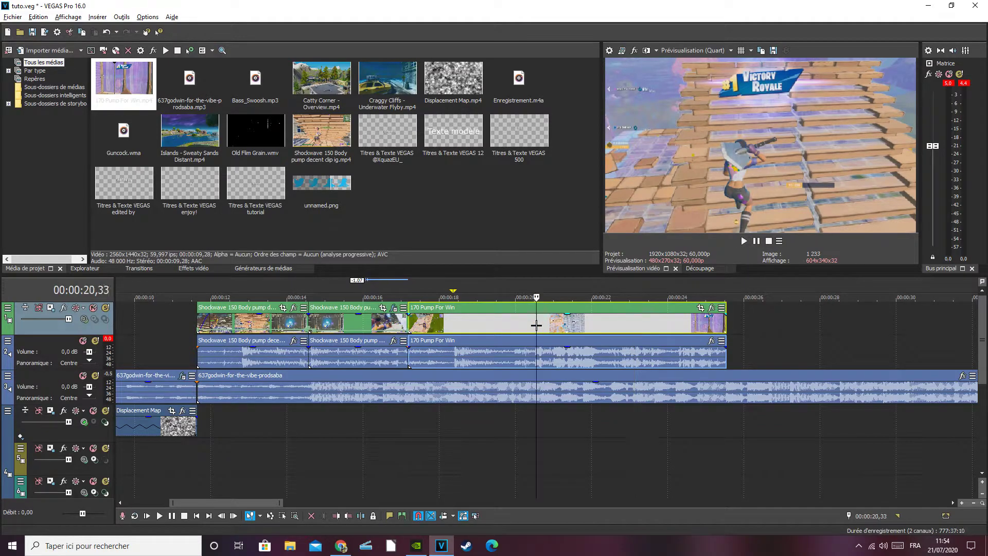
{"action": "left_click", "coordinate": [541, 325]}
{"action": "scroll", "coordinate": [531, 330], "scroll_direction": "up", "scroll_amount": 2}
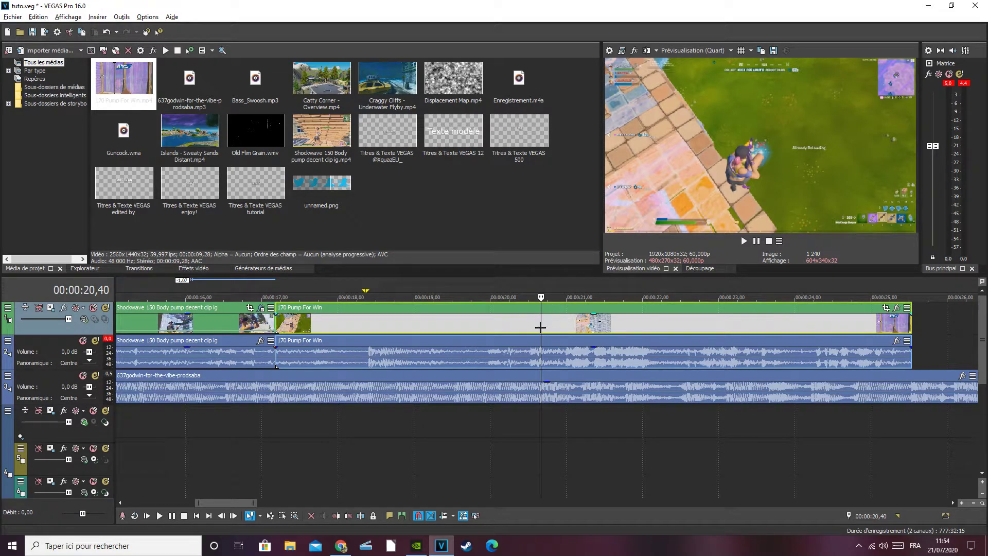
{"action": "scroll", "coordinate": [540, 327], "scroll_direction": "up", "scroll_amount": 2}
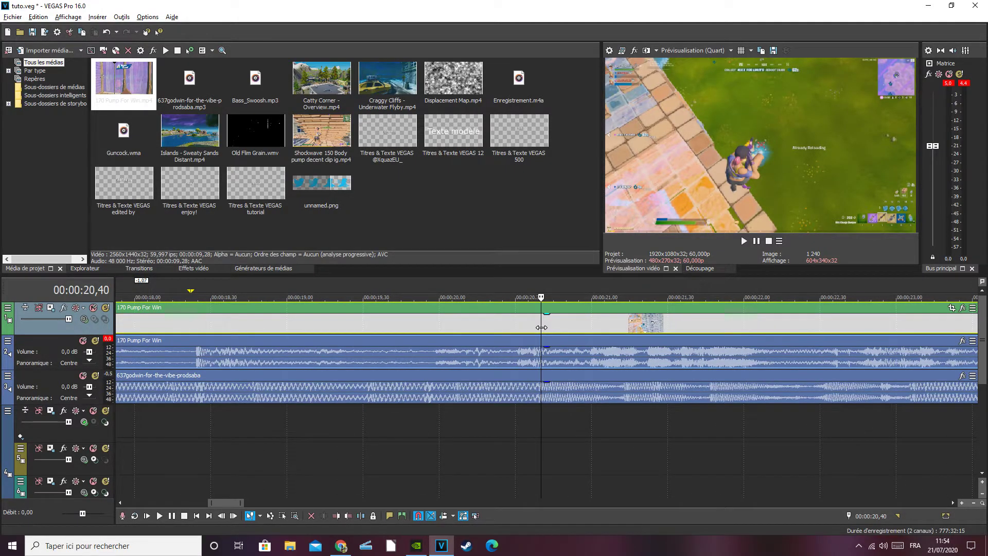
{"action": "right_click", "coordinate": [541, 327]}
{"action": "mouse_move", "coordinate": [733, 429]}
{"action": "left_click", "coordinate": [792, 429]}
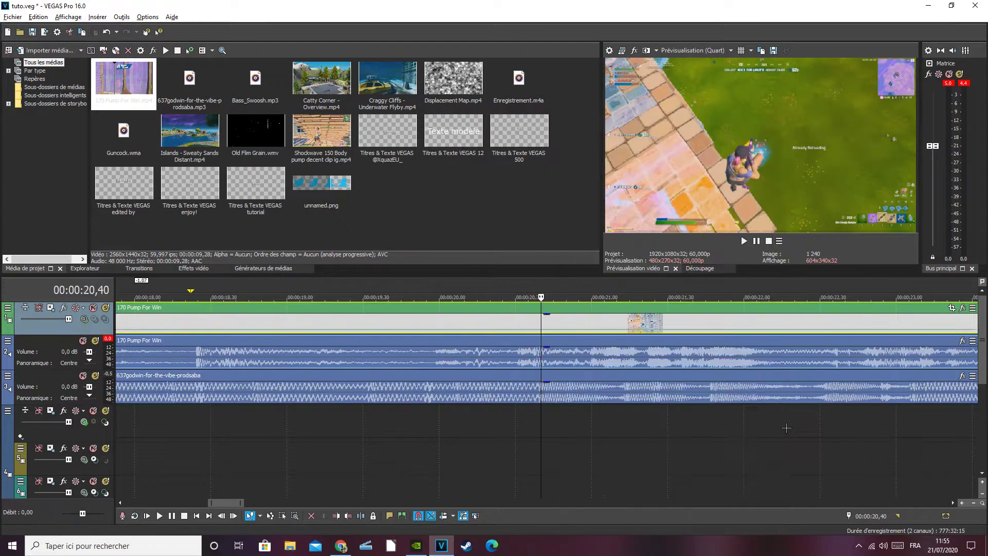
{"action": "right_click", "coordinate": [543, 332]}
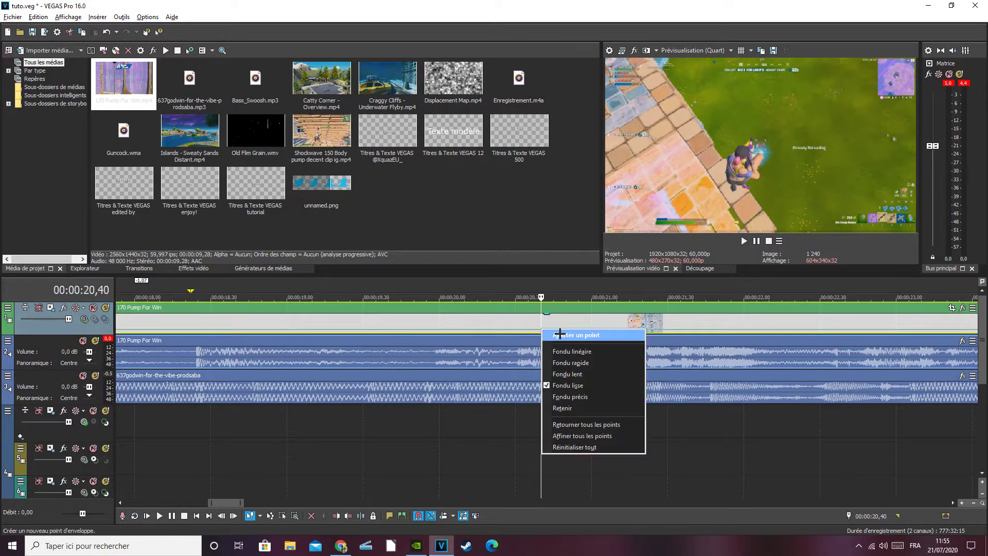
{"action": "left_click", "coordinate": [559, 335]}
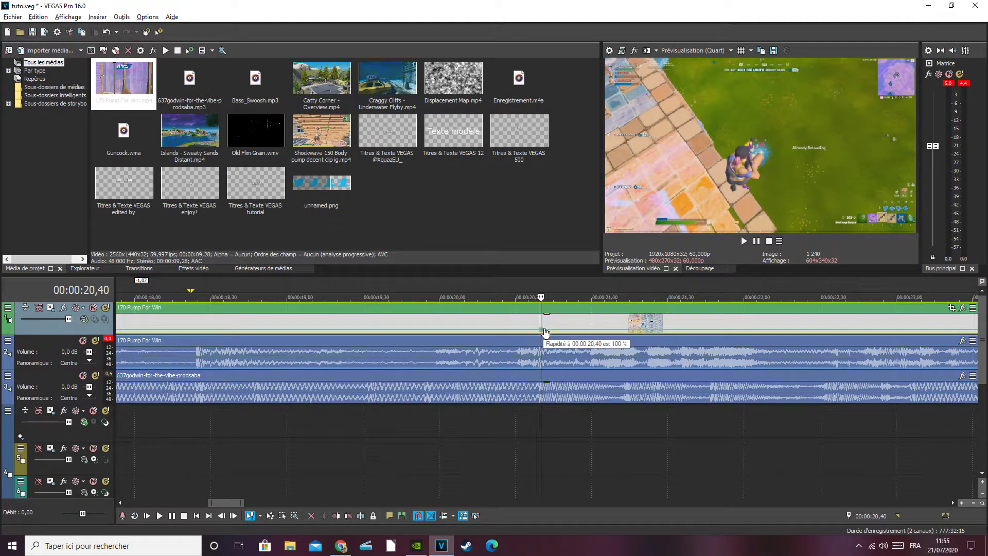
Step: Add a second velocity point three frames before the one at 00:00:20,40
{"action": "scroll", "coordinate": [549, 342], "scroll_direction": "up", "scroll_amount": 1}
{"action": "key", "text": "Left"}
{"action": "key", "text": "Left"}
{"action": "key", "text": "Left"}
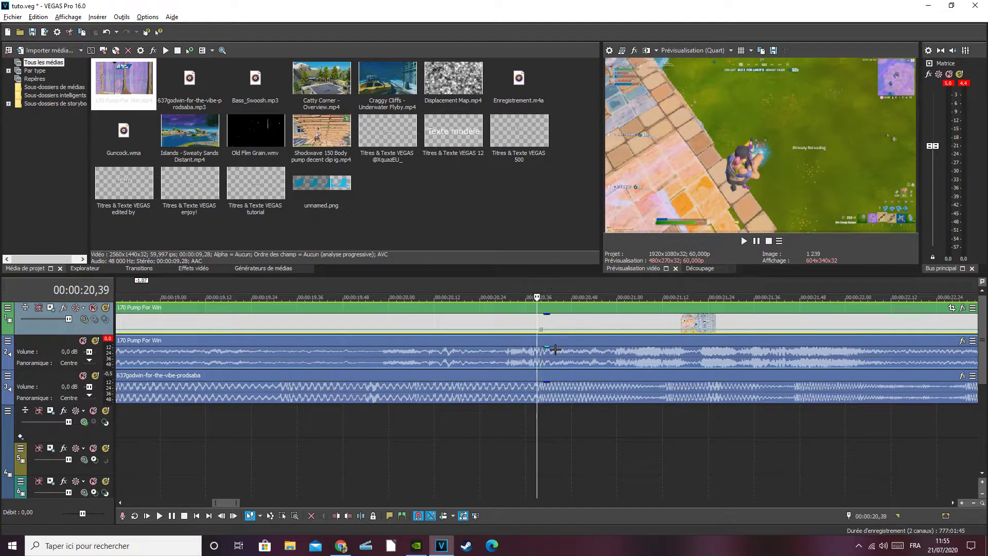
{"action": "right_click", "coordinate": [529, 330]}
{"action": "left_click", "coordinate": [545, 332]}
Step: Add a third velocity point at 00:00:20,50, ten frames after the beat
{"action": "key", "text": "Right"}
{"action": "key", "text": "Right"}
{"action": "key", "text": "Right"}
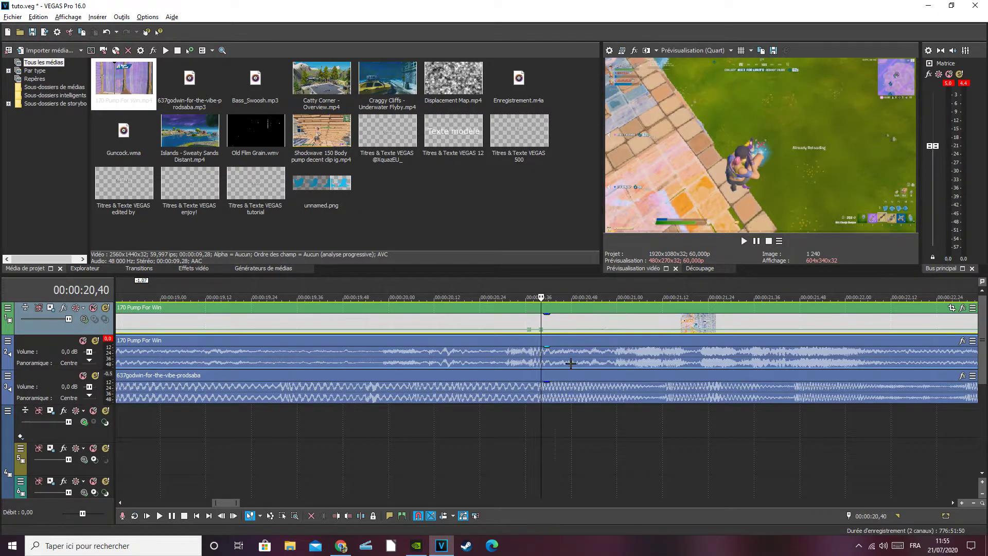
{"action": "key", "text": "Right"}
{"action": "key", "text": "Right"}
{"action": "key", "text": "Right"}
{"action": "key", "text": "Right"}
{"action": "key", "text": "Right"}
{"action": "key", "text": "Right"}
{"action": "key", "text": "Right"}
{"action": "key", "text": "Right"}
{"action": "key", "text": "Right"}
{"action": "key", "text": "Right"}
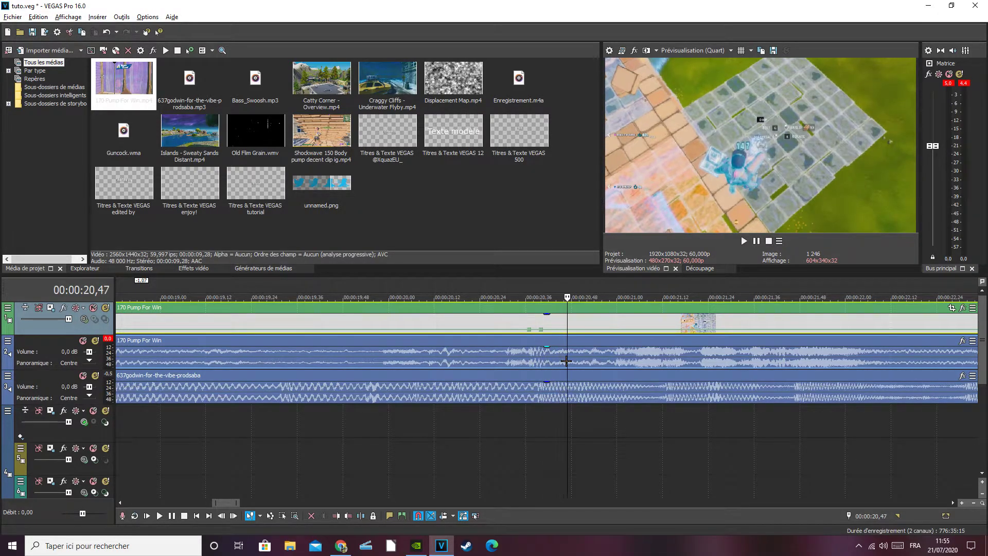
{"action": "right_click", "coordinate": [580, 333]}
{"action": "left_click", "coordinate": [608, 337]}
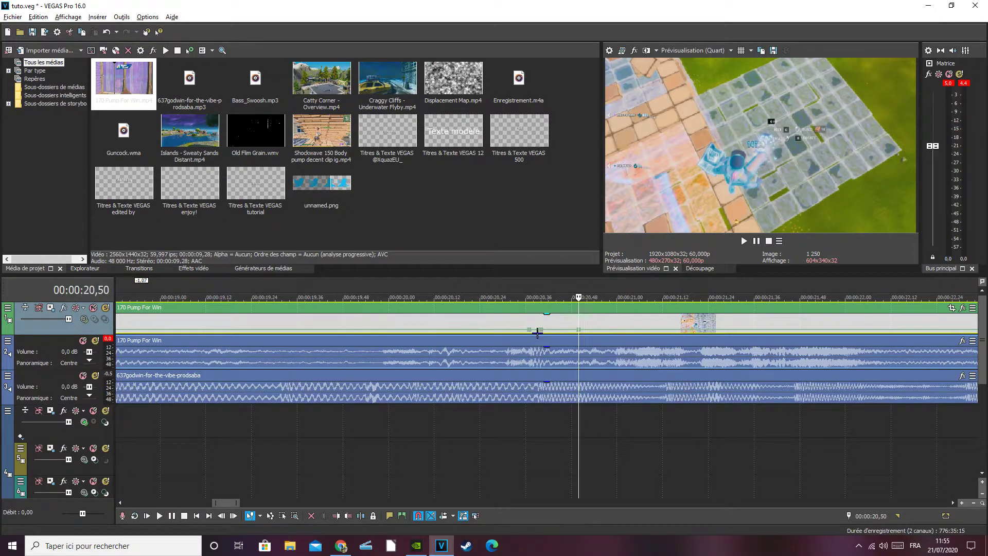
Step: Set the velocity point at 00:00:20,50 to 50 % forward and the one at 00:00:20,40 to 200 % forward
{"action": "right_click", "coordinate": [580, 330]}
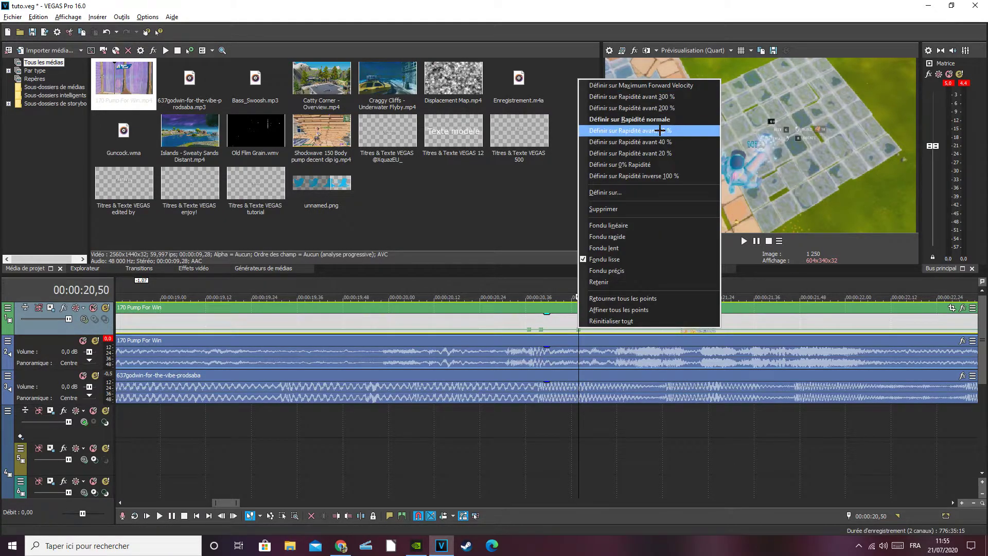
{"action": "left_click", "coordinate": [638, 130]}
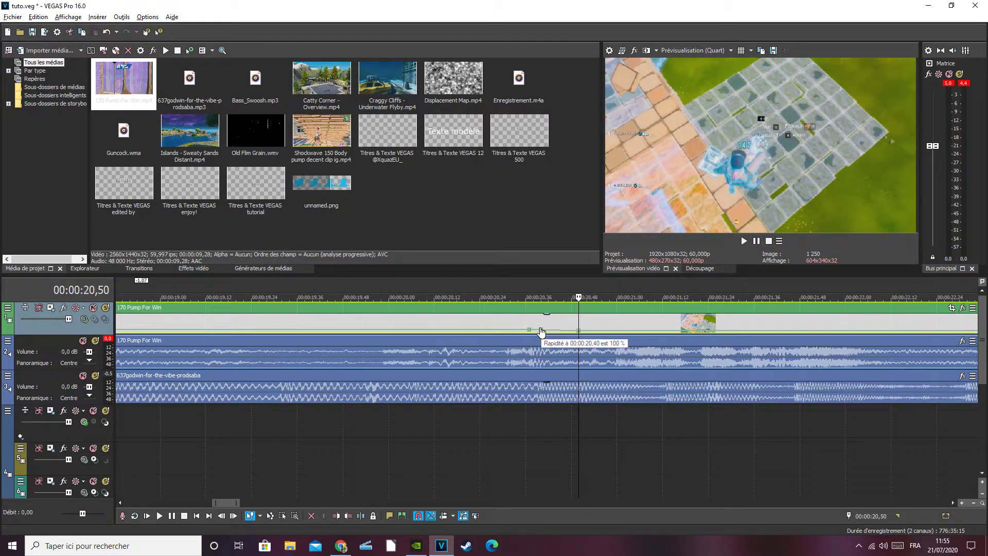
{"action": "right_click", "coordinate": [541, 329]}
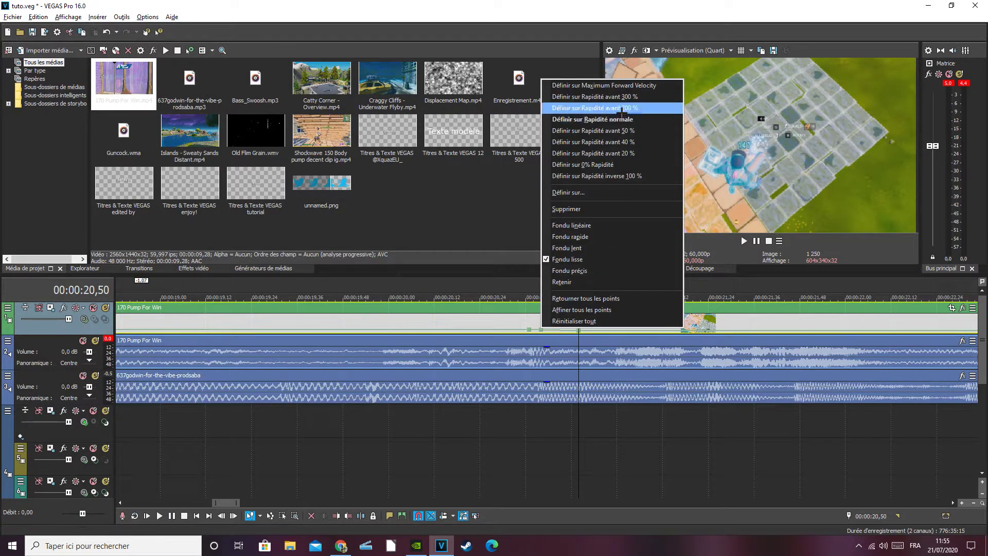
{"action": "left_click", "coordinate": [623, 108]}
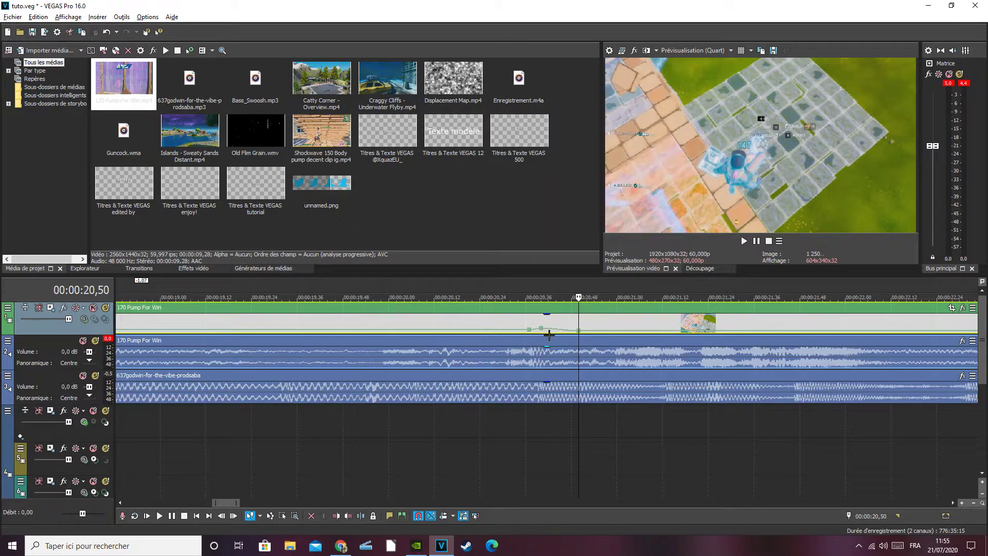
Step: Split the 170 Pump For Win clip and its audio at 00:00:20,40
{"action": "left_click", "coordinate": [541, 327]}
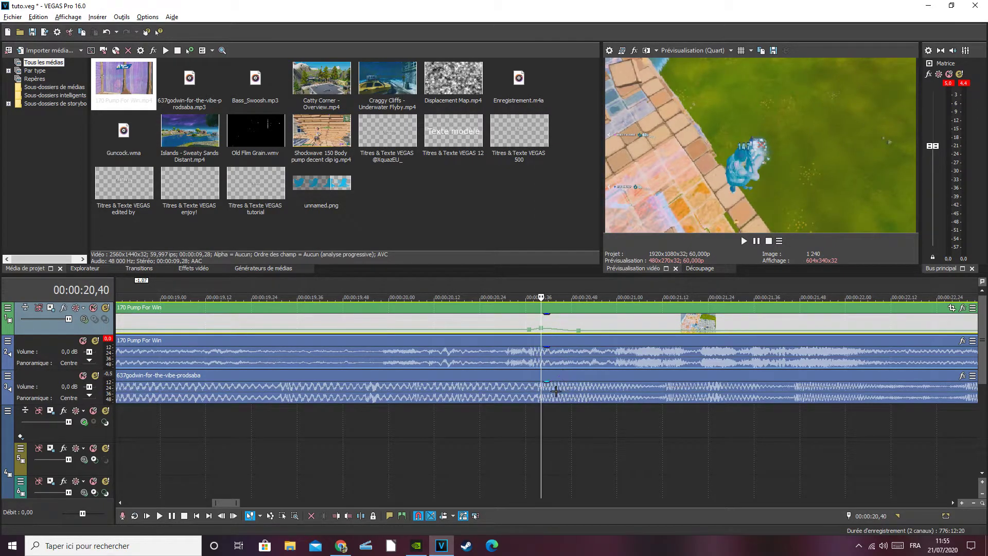
{"action": "right_click", "coordinate": [542, 319]}
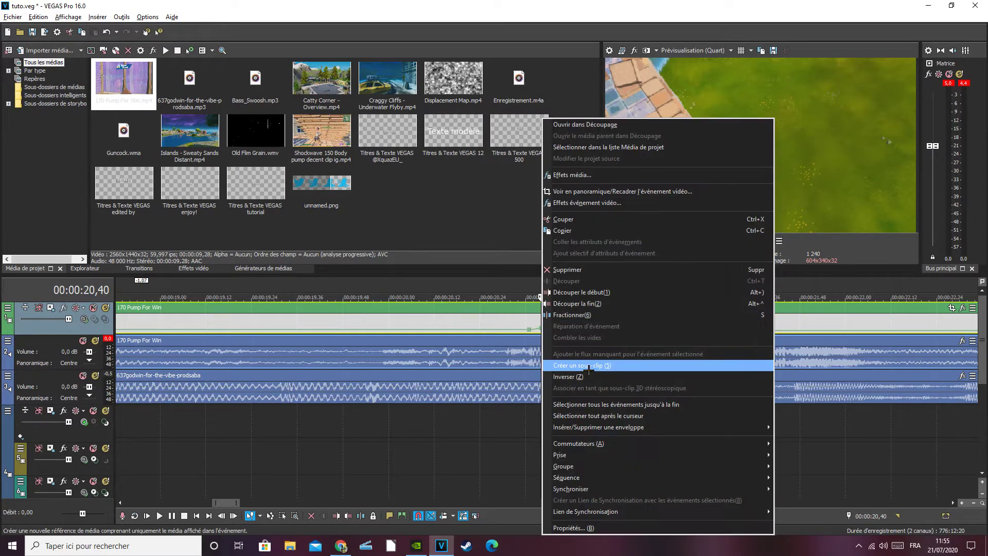
{"action": "left_click", "coordinate": [589, 367]}
{"action": "left_click_drag", "start_coordinate": [559, 308], "coordinate": [555, 309]}
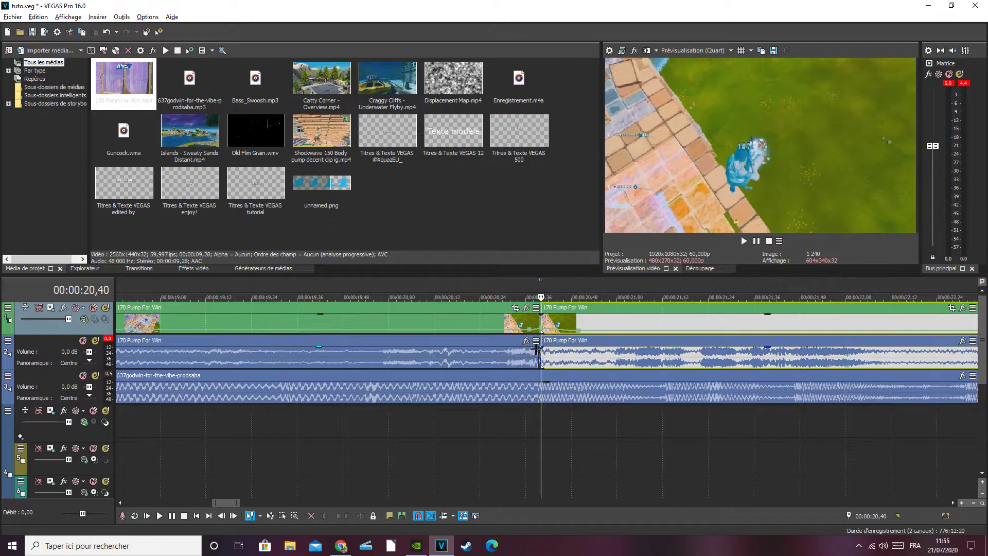
{"action": "left_click", "coordinate": [537, 350]}
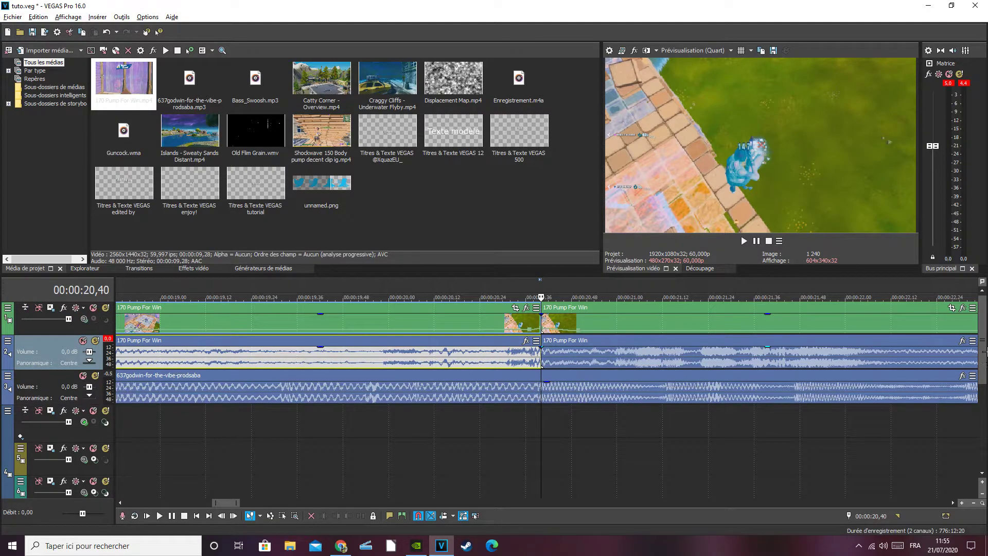
{"action": "scroll", "coordinate": [984, 352], "scroll_direction": "down", "scroll_amount": 6}
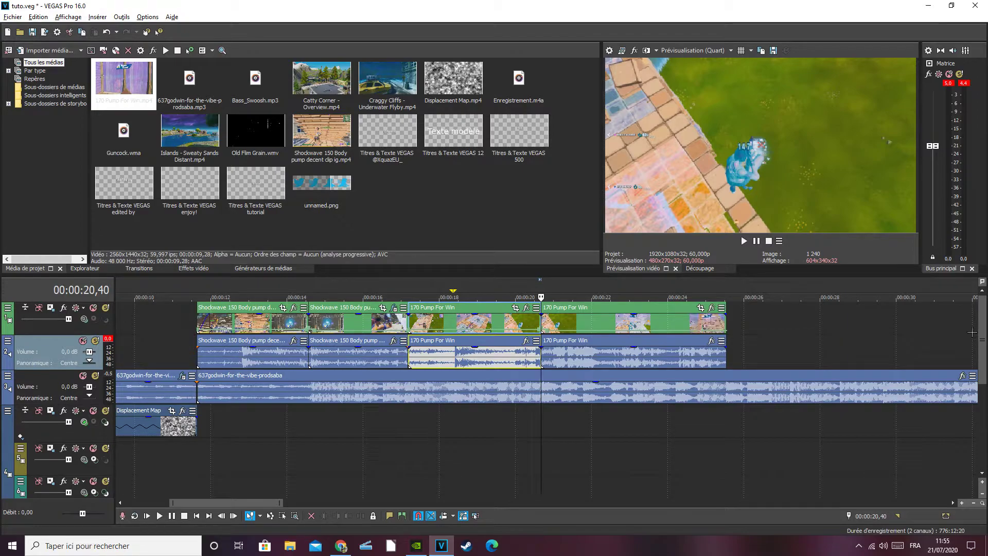
Step: Find the start of the aiming moment in the first 170 Pump For Win part and split it at 00:00:19,03
{"action": "left_click", "coordinate": [497, 322]}
{"action": "key", "text": "Left"}
{"action": "key", "text": "Left"}
{"action": "key", "text": "Left"}
{"action": "key", "text": "Left"}
{"action": "key", "text": "Left"}
{"action": "key", "text": "Left"}
{"action": "key", "text": "Left"}
{"action": "key", "text": "Left"}
{"action": "key", "text": "Left"}
{"action": "key", "text": "Left"}
{"action": "key", "text": "Left"}
{"action": "key", "text": "Left"}
{"action": "key", "text": "Left"}
{"action": "key", "text": "Left"}
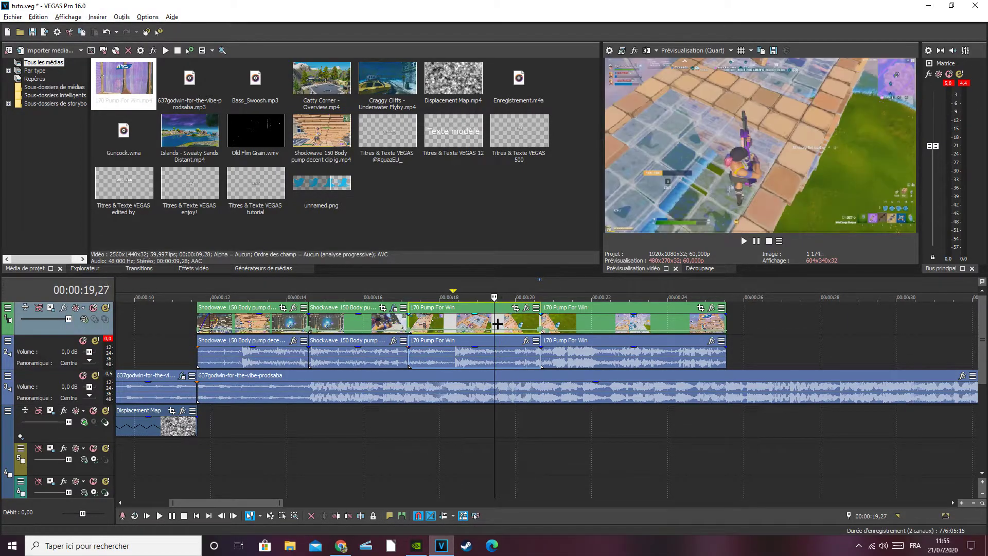
{"action": "key", "text": "Left"}
{"action": "key", "text": "Left"}
{"action": "key", "text": "Left"}
{"action": "key", "text": "Left"}
{"action": "key", "text": "Left"}
{"action": "key", "text": "Left"}
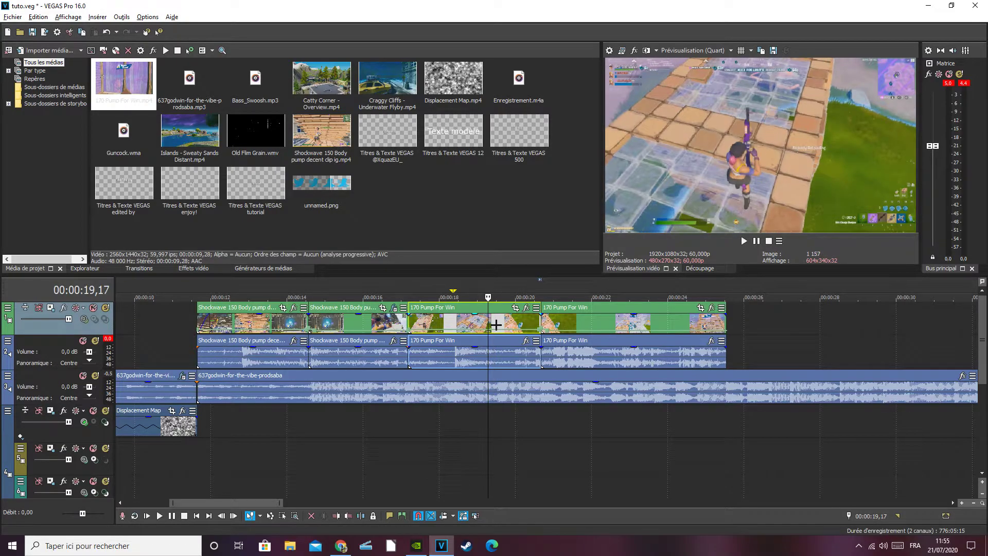
{"action": "key", "text": "Left"}
{"action": "key", "text": "Left"}
{"action": "key", "text": "Left"}
{"action": "key", "text": "Left"}
{"action": "key", "text": "Left"}
{"action": "key", "text": "Left"}
{"action": "key", "text": "Left"}
{"action": "key", "text": "Left"}
{"action": "key", "text": "Left"}
{"action": "key", "text": "Left"}
{"action": "key", "text": "Left"}
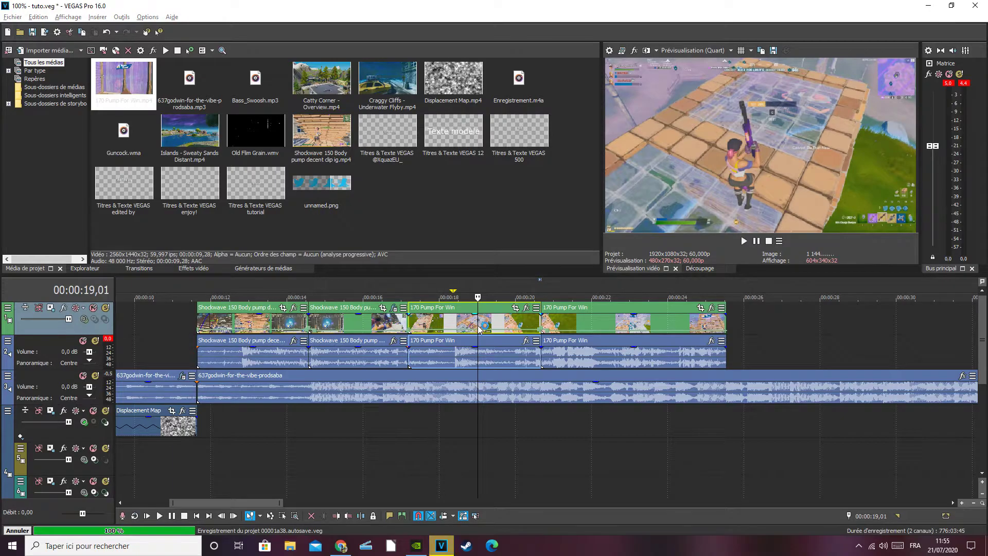
{"action": "key", "text": "Right"}
{"action": "key", "text": "Right"}
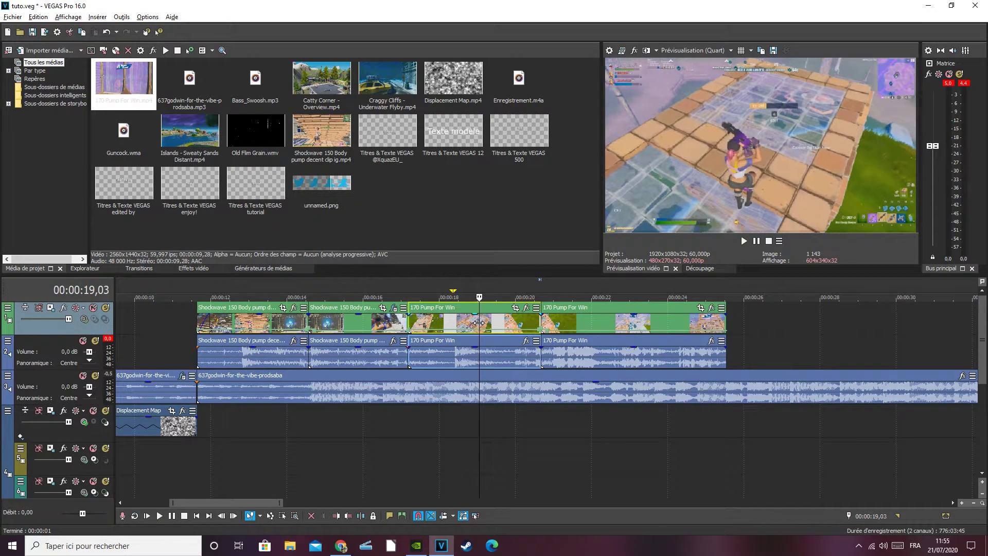
{"action": "right_click", "coordinate": [479, 325]}
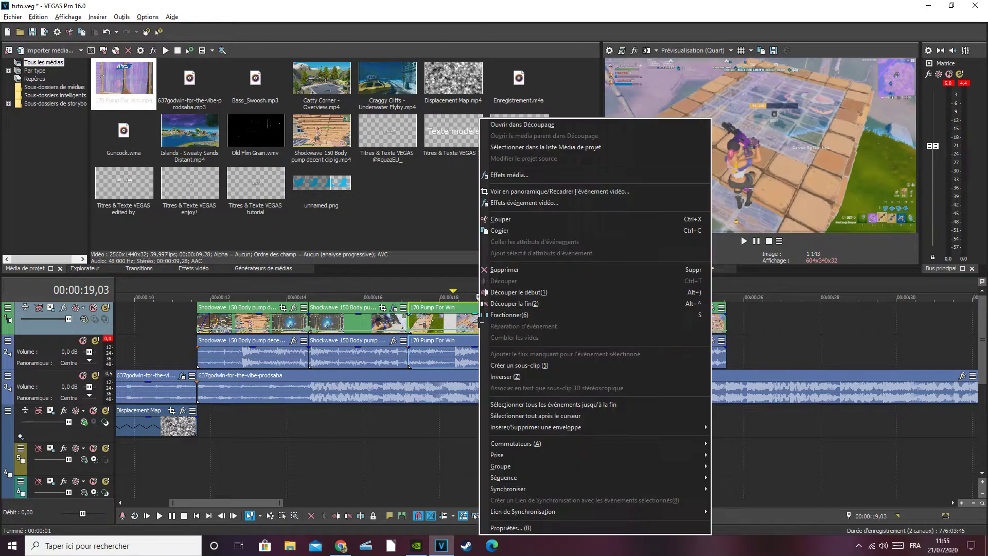
{"action": "left_click", "coordinate": [524, 314]}
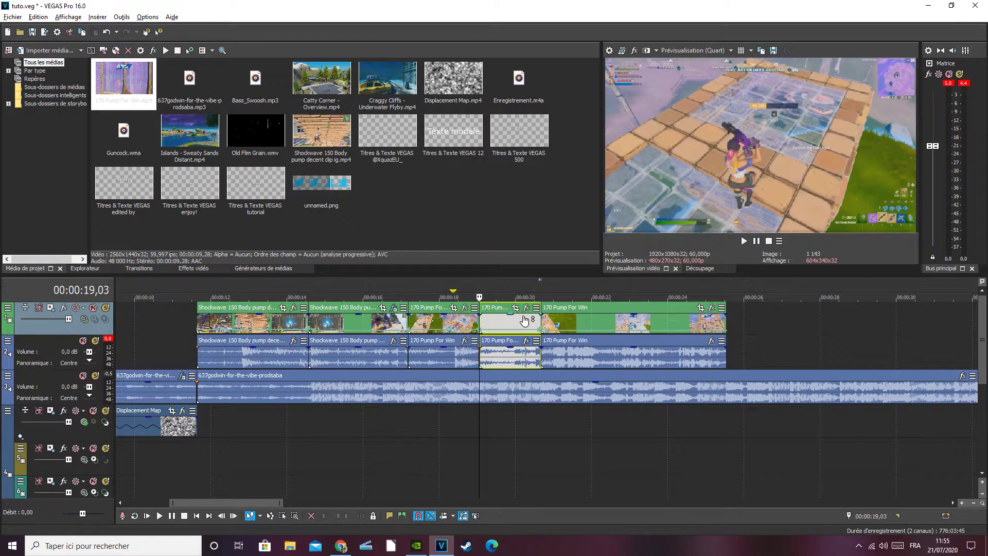
Step: Apply the Noir et blanc video effect to the short middle part of 170 Pump For Win
{"action": "left_click", "coordinate": [489, 322]}
{"action": "key", "text": "space"}
{"action": "left_click", "coordinate": [200, 267]}
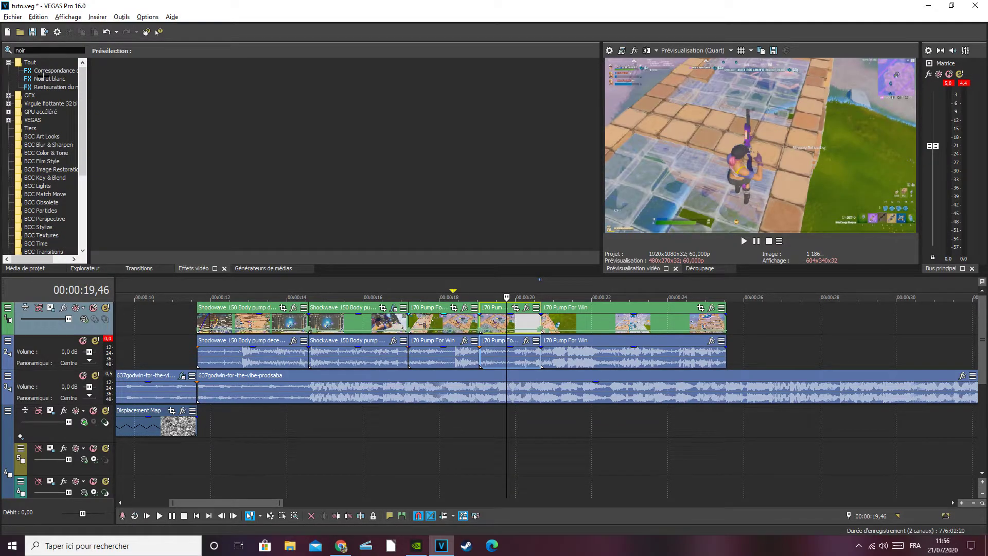
{"action": "left_click", "coordinate": [49, 78]}
{"action": "left_click_drag", "start_coordinate": [498, 85], "coordinate": [503, 315]}
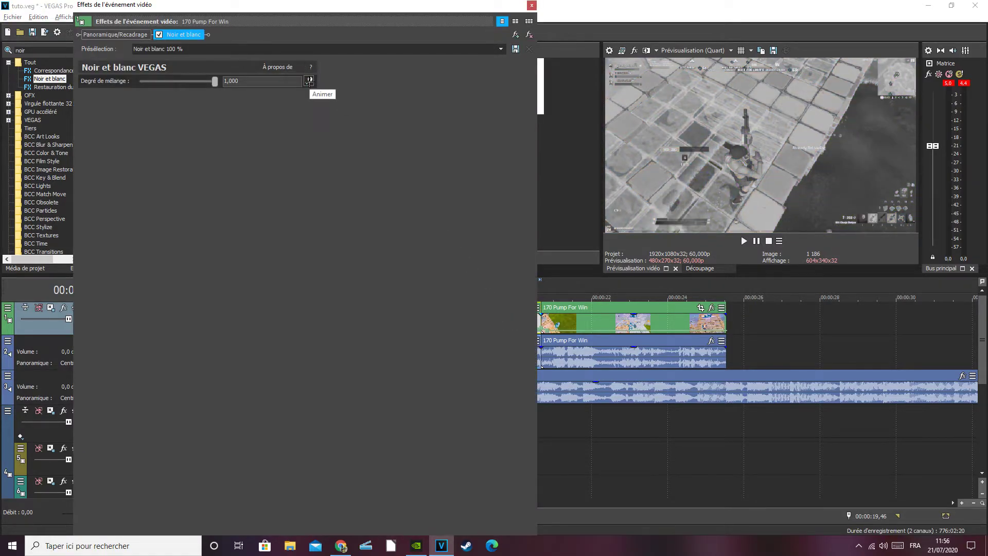
Step: Animate the Noir et blanc blend amount (Degré de mélange) and add a keyframe at the part's end, 00:00:01,37
{"action": "left_click", "coordinate": [309, 80]}
{"action": "left_click", "coordinate": [524, 463]}
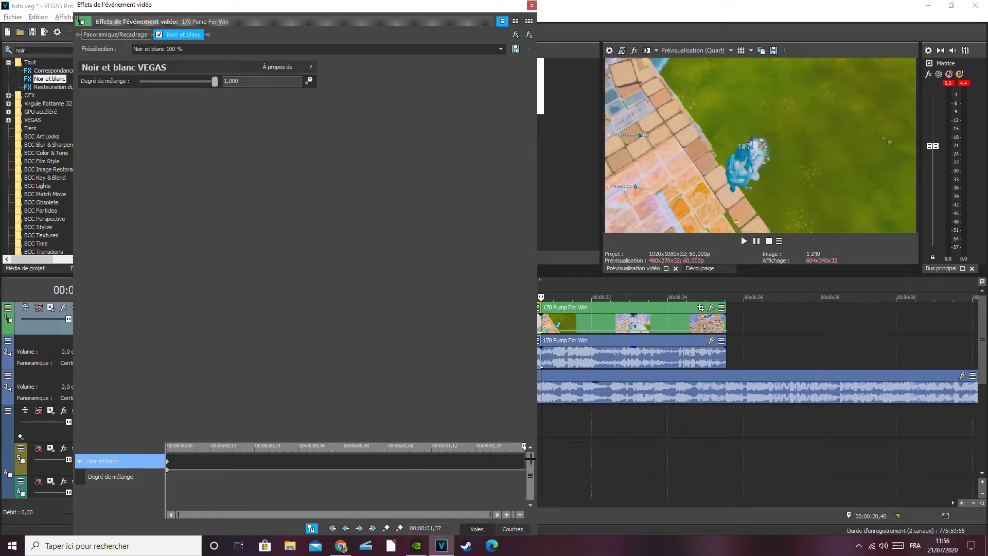
{"action": "left_click", "coordinate": [385, 529]}
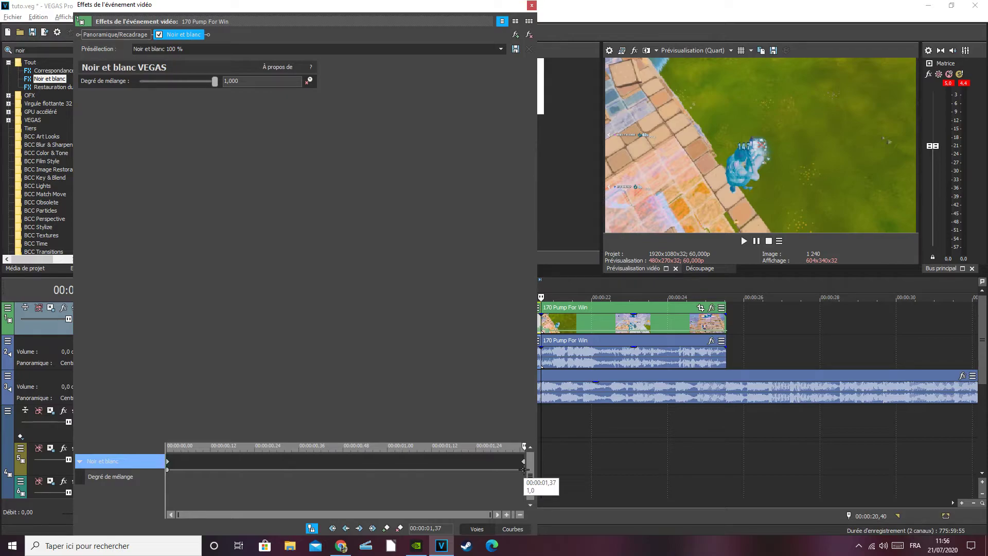
Step: Set the Degré de mélange to 0,000 at the part's first keyframe, keeping 1,000 at the last one
{"action": "double_click", "coordinate": [524, 469]}
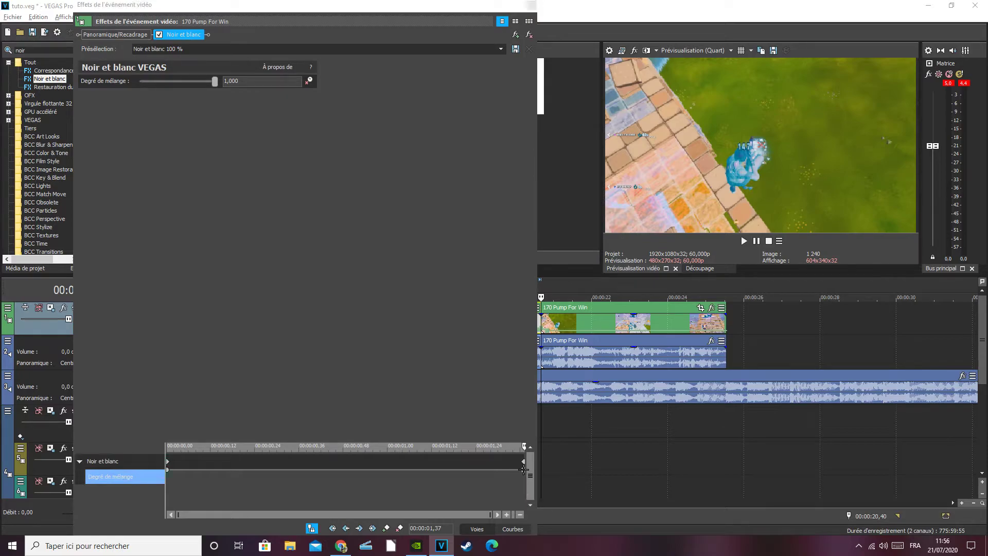
{"action": "mouse_move", "coordinate": [572, 491]}
{"action": "left_mouse_down"}
{"action": "mouse_move", "coordinate": [504, 492]}
{"action": "mouse_move", "coordinate": [572, 491]}
{"action": "left_mouse_up"}
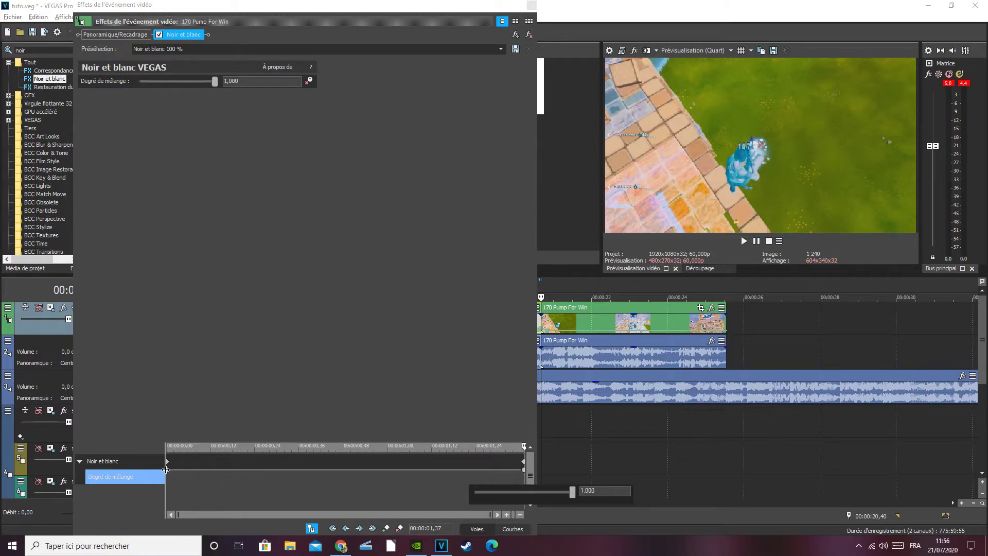
{"action": "left_click", "coordinate": [168, 469]}
{"action": "double_click", "coordinate": [167, 468]}
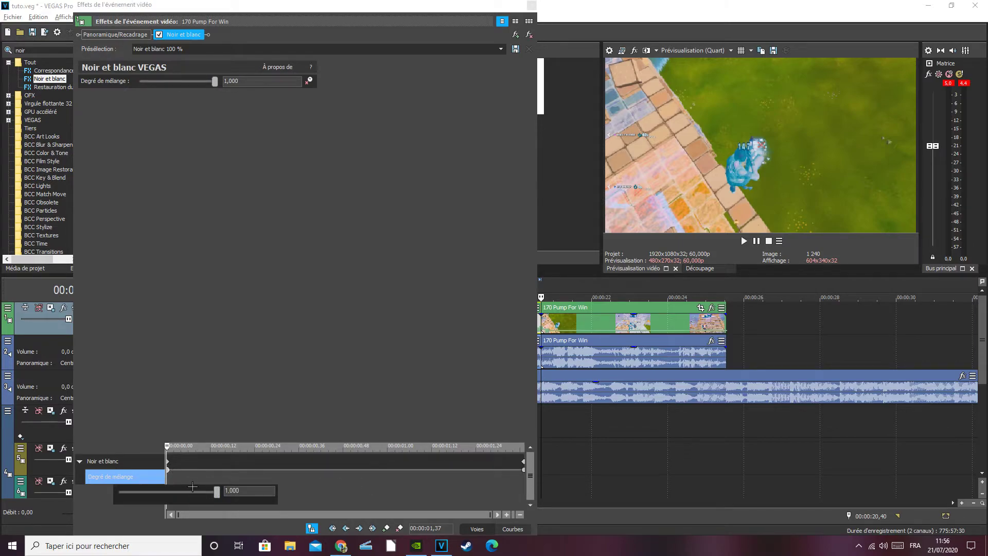
{"action": "left_click_drag", "start_coordinate": [216, 492], "coordinate": [118, 492]}
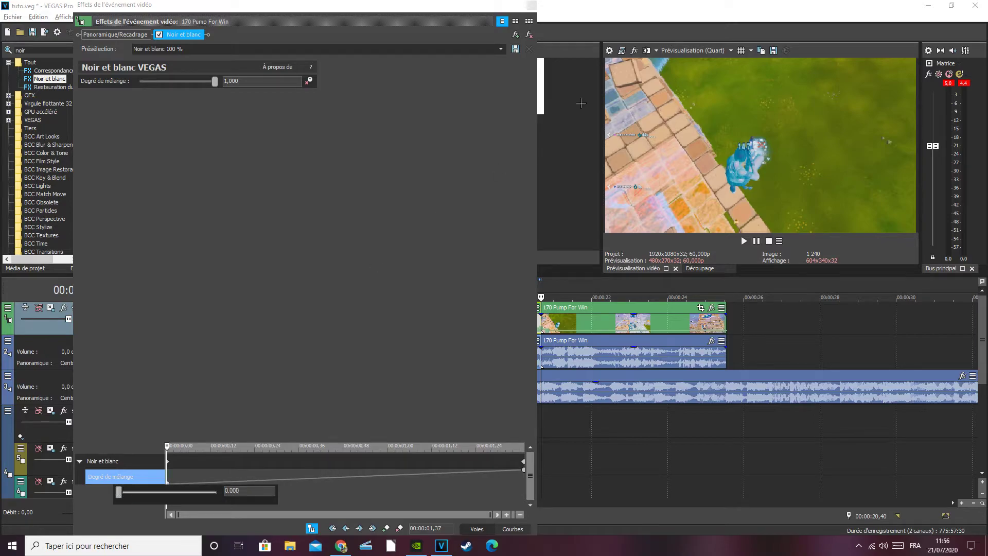
{"action": "left_click", "coordinate": [532, 5]}
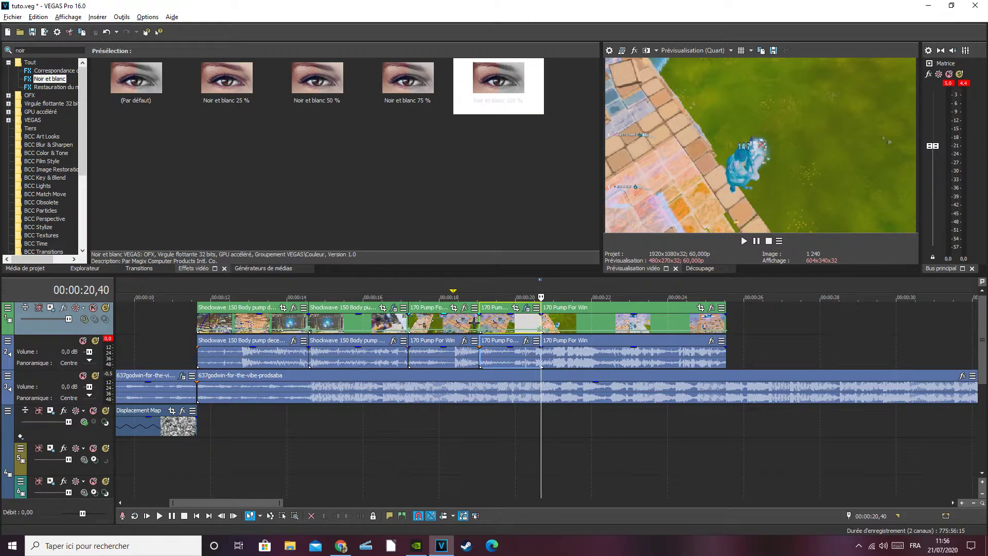
Step: Play the short middle part of 170 Pump For Win from its start and step through its frames to check the black-and-white fade
{"action": "left_click", "coordinate": [474, 323]}
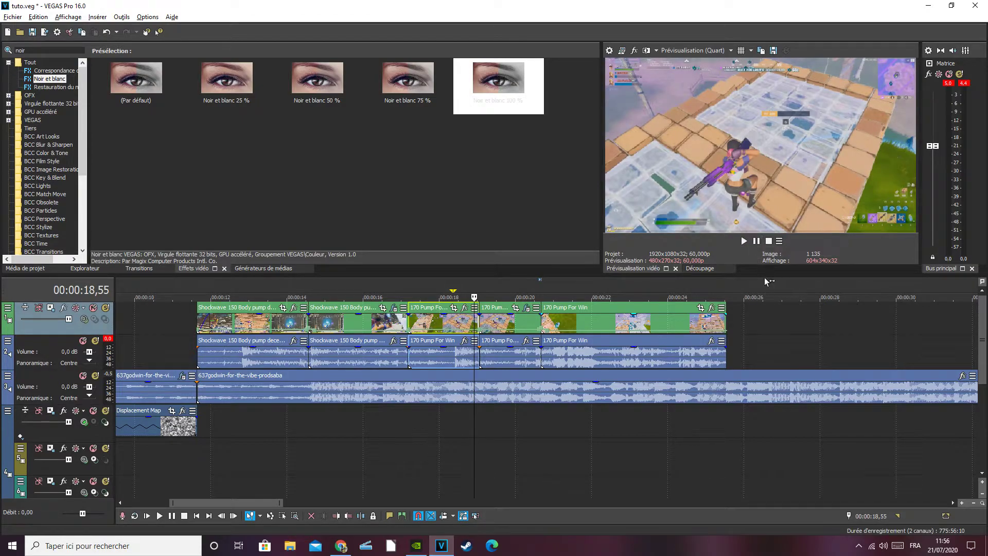
{"action": "left_click", "coordinate": [480, 325]}
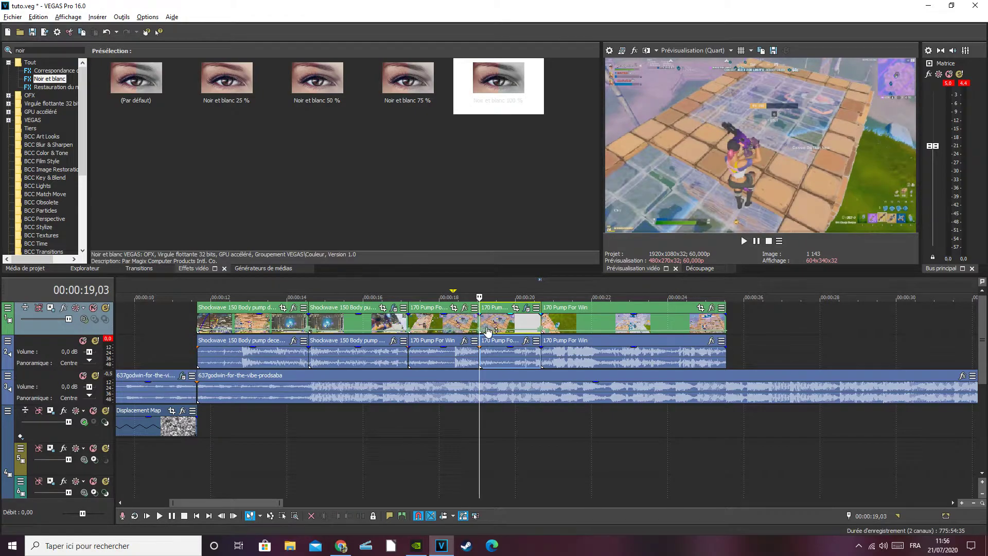
{"action": "left_click", "coordinate": [743, 240]}
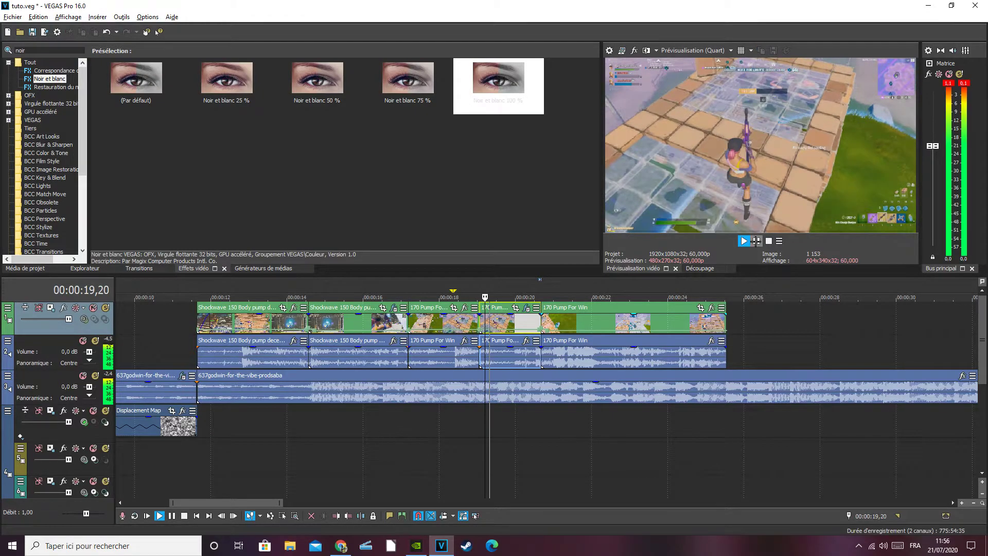
{"action": "left_click", "coordinate": [756, 242]}
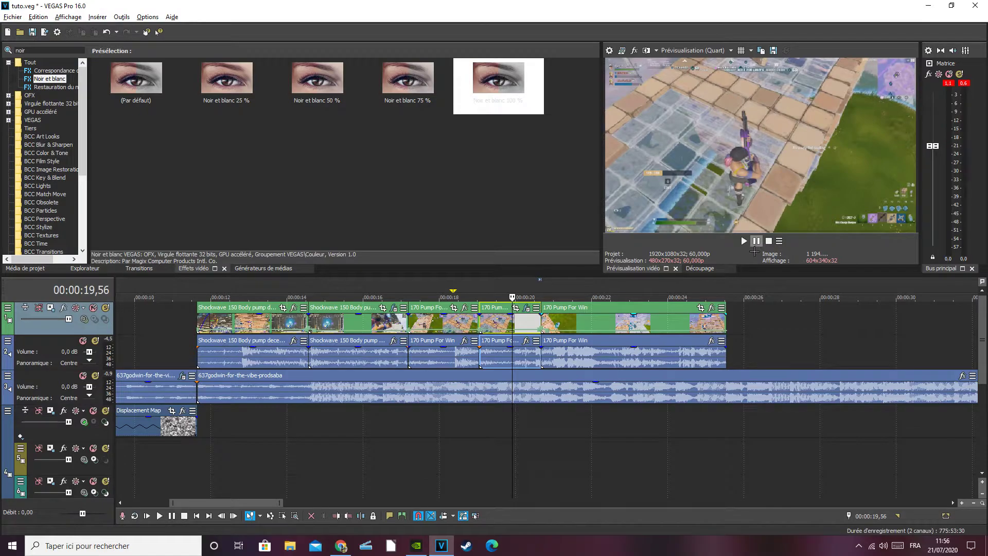
{"action": "key", "text": "Right"}
{"action": "key", "text": "Right"}
{"action": "key", "text": "Right"}
{"action": "key", "text": "Right"}
{"action": "key", "text": "Right"}
{"action": "key", "text": "Right"}
{"action": "key", "text": "Right"}
{"action": "key", "text": "Right"}
{"action": "key", "text": "Right"}
{"action": "key", "text": "Right"}
{"action": "key", "text": "Right"}
{"action": "key", "text": "Right"}
{"action": "key", "text": "Right"}
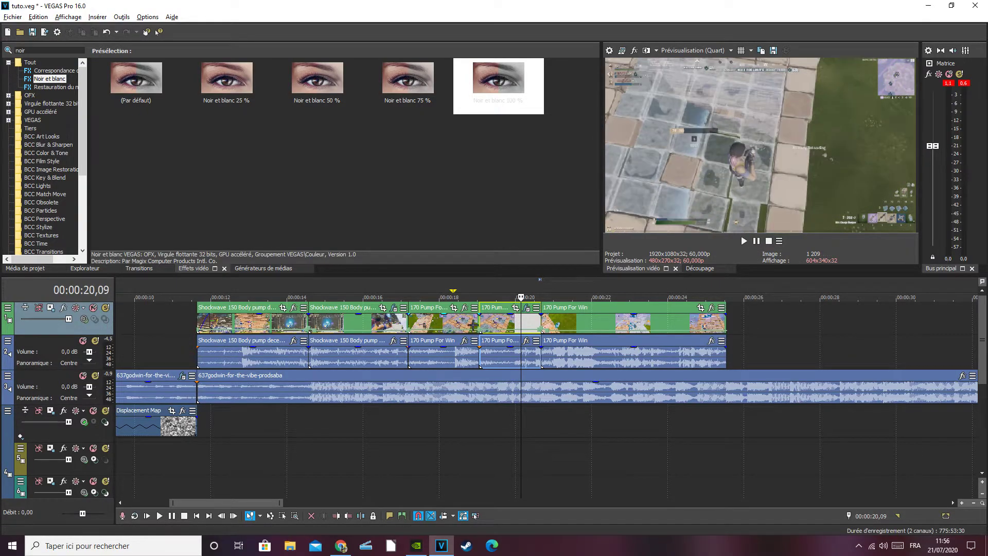
Step: Split the 637godwin-for-the-vibe-prodsaba music at 00:00:19,03, where the black-and-white part begins
{"action": "left_click", "coordinate": [476, 324]}
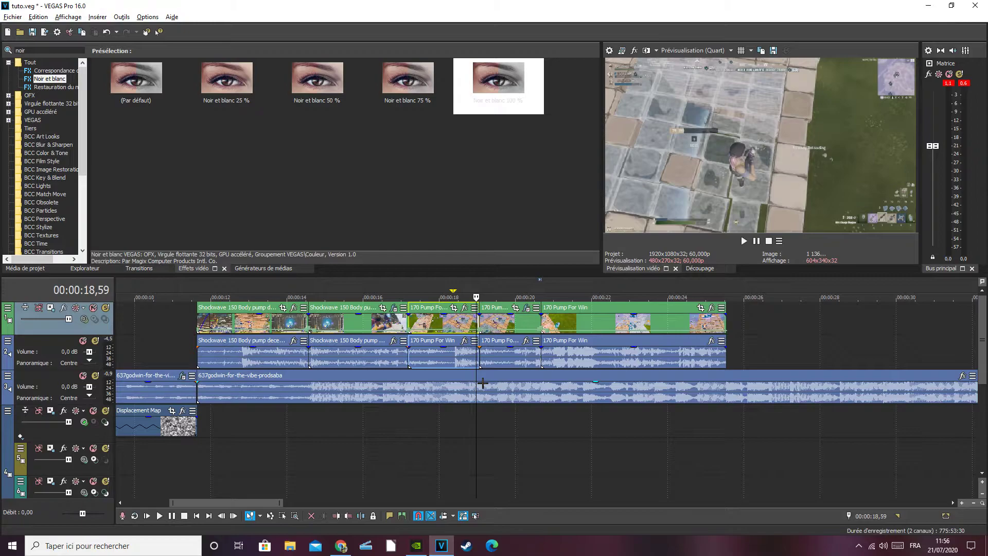
{"action": "key", "text": "Right"}
{"action": "key", "text": "Right"}
{"action": "key", "text": "Right"}
{"action": "key", "text": "Right"}
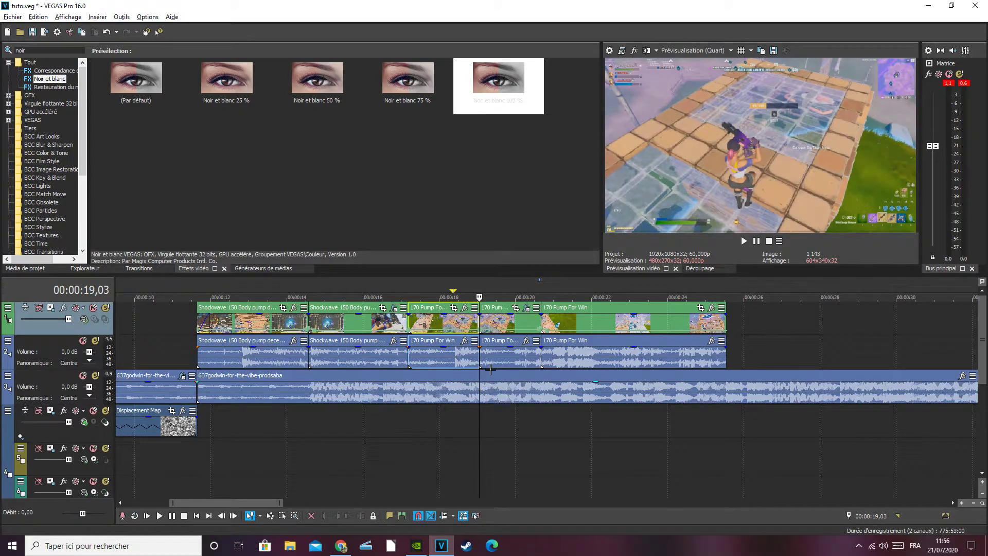
{"action": "left_click", "coordinate": [493, 323]}
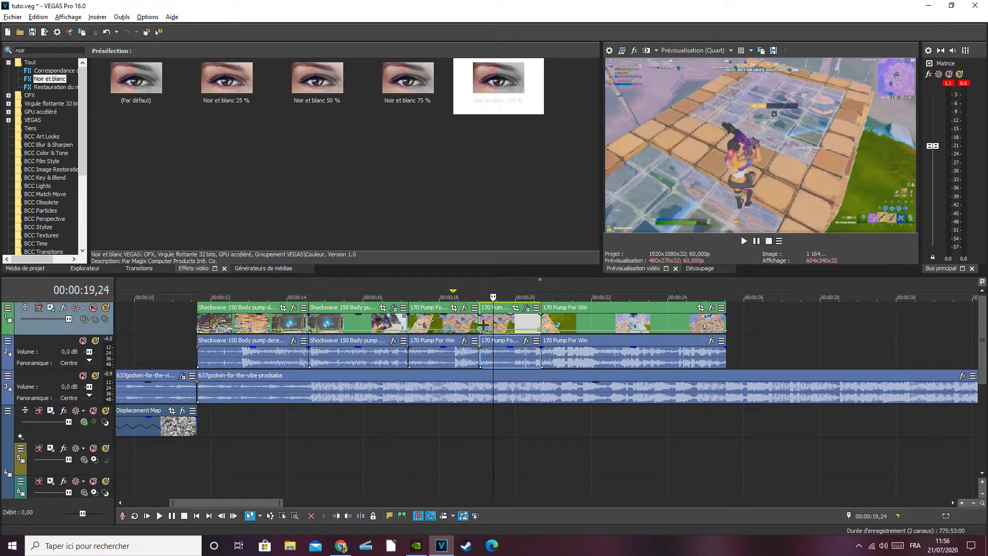
{"action": "key", "text": "Left"}
{"action": "key", "text": "Left"}
{"action": "key", "text": "Left"}
{"action": "key", "text": "Left"}
{"action": "key", "text": "Left"}
{"action": "key", "text": "Left"}
{"action": "key", "text": "Left"}
{"action": "key", "text": "Left"}
{"action": "key", "text": "Left"}
{"action": "key", "text": "Left"}
{"action": "key", "text": "Left"}
{"action": "key", "text": "Left"}
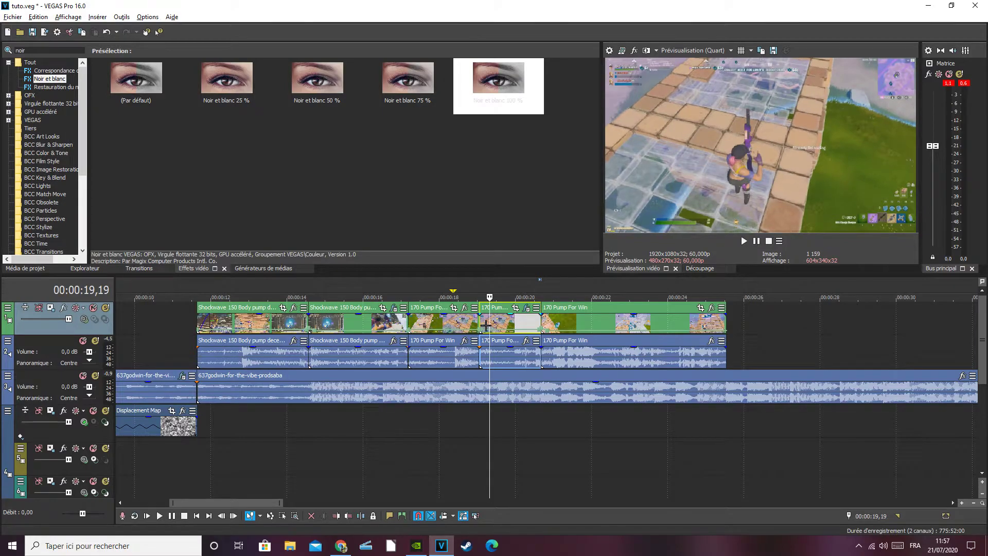
{"action": "key", "text": "Left"}
{"action": "key", "text": "Left"}
{"action": "key", "text": "Left"}
{"action": "key", "text": "Left"}
{"action": "key", "text": "Left"}
{"action": "key", "text": "Left"}
{"action": "key", "text": "Left"}
{"action": "key", "text": "Left"}
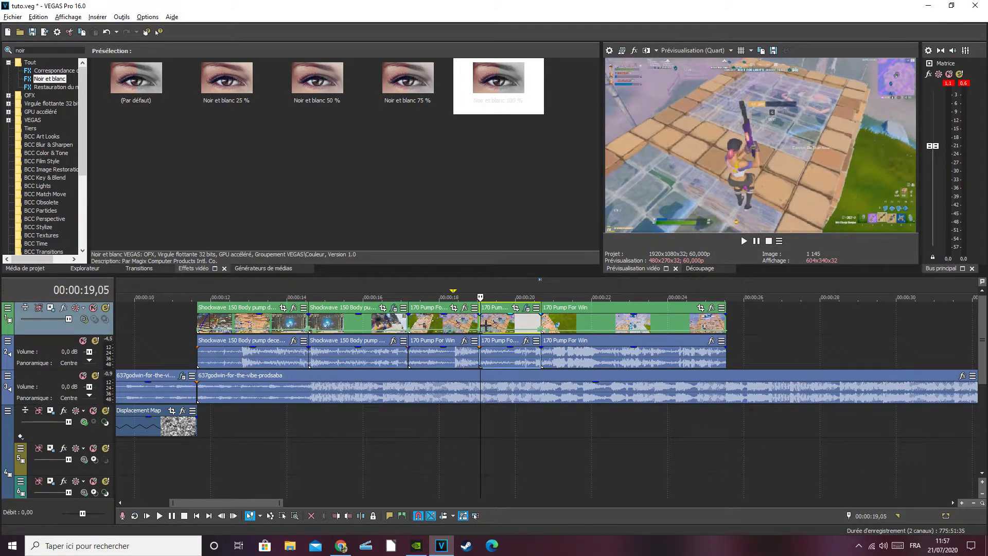
{"action": "key", "text": "Left"}
{"action": "left_click", "coordinate": [485, 385]}
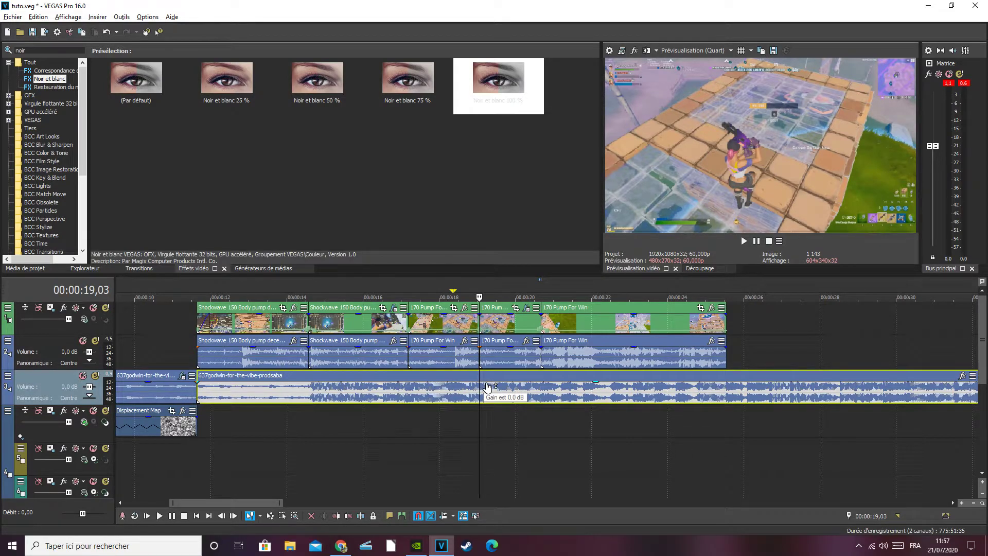
{"action": "key", "text": "s"}
Step: Split the music again at 00:00:20,39, at the end of the black-and-white part
{"action": "left_click", "coordinate": [532, 376]}
{"action": "key", "text": "Right"}
{"action": "key", "text": "Right"}
{"action": "key", "text": "Right"}
{"action": "key", "text": "Right"}
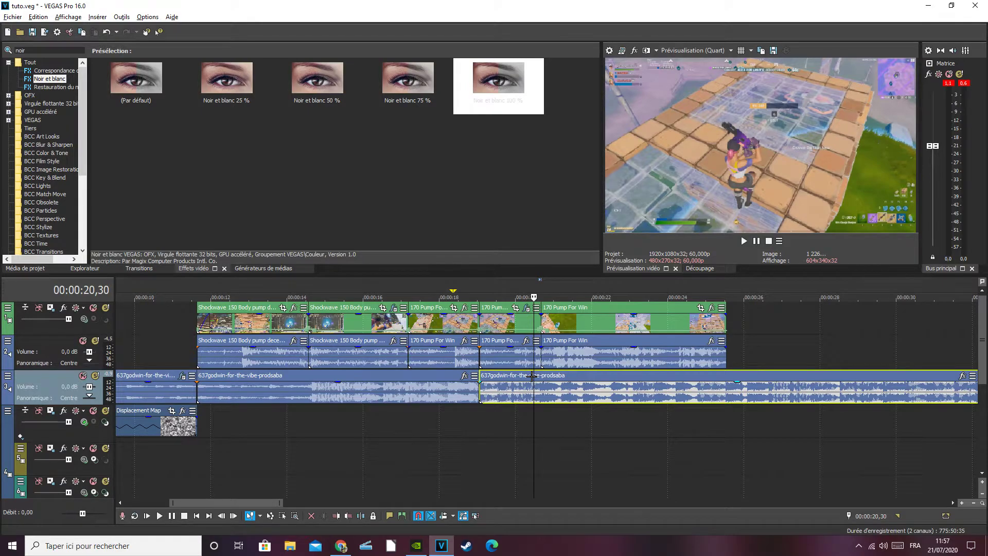
{"action": "key", "text": "Right"}
{"action": "key", "text": "Right"}
{"action": "key", "text": "Right"}
{"action": "key", "text": "Right"}
{"action": "key", "text": "Right"}
{"action": "key", "text": "Right"}
{"action": "key", "text": "Right"}
{"action": "key", "text": "Right"}
{"action": "key", "text": "Right"}
{"action": "key", "text": "Right"}
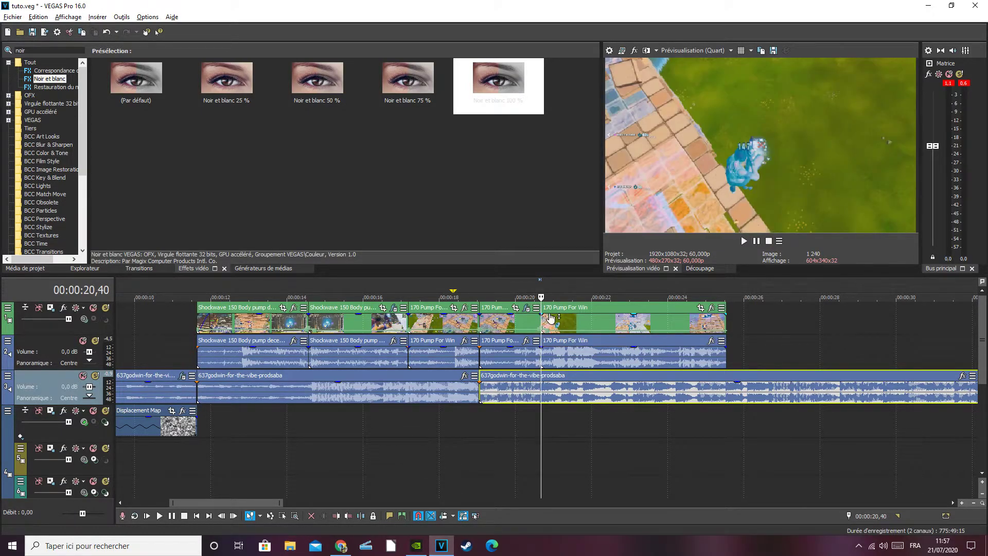
{"action": "key", "text": "Left"}
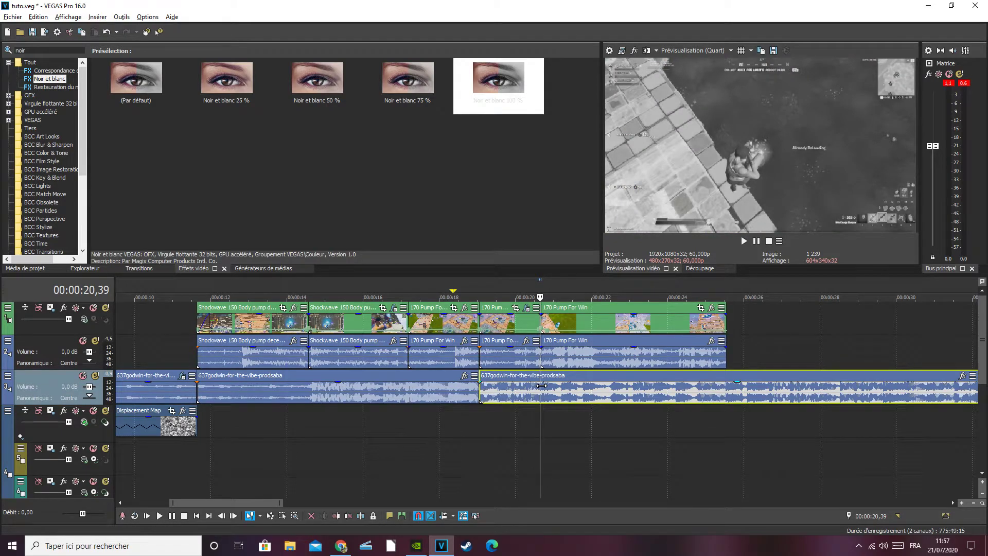
{"action": "key", "text": "s"}
Step: Add the Filtre résonance audio effect to the short middle music part and apply the "ich ich" preset
{"action": "left_click", "coordinate": [503, 384]}
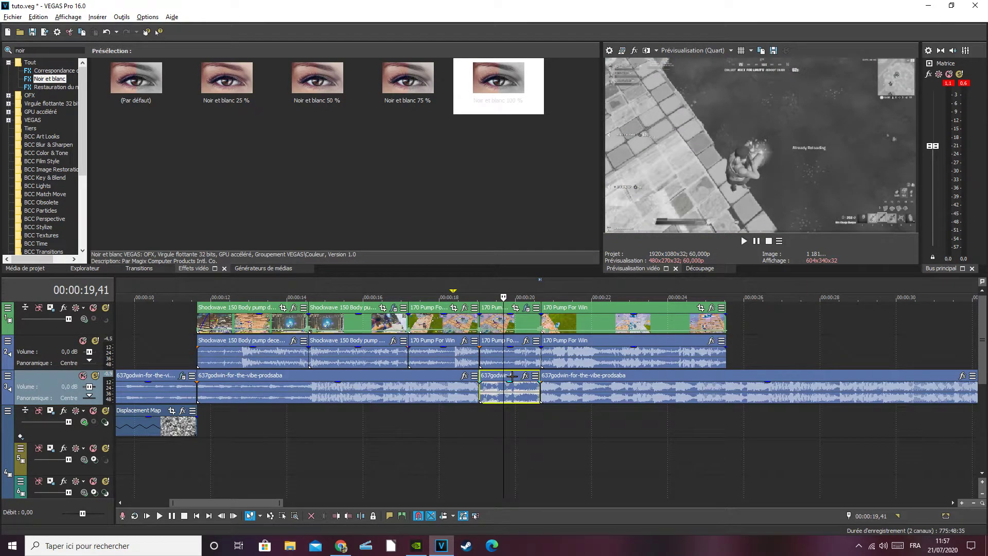
{"action": "left_click", "coordinate": [525, 376]}
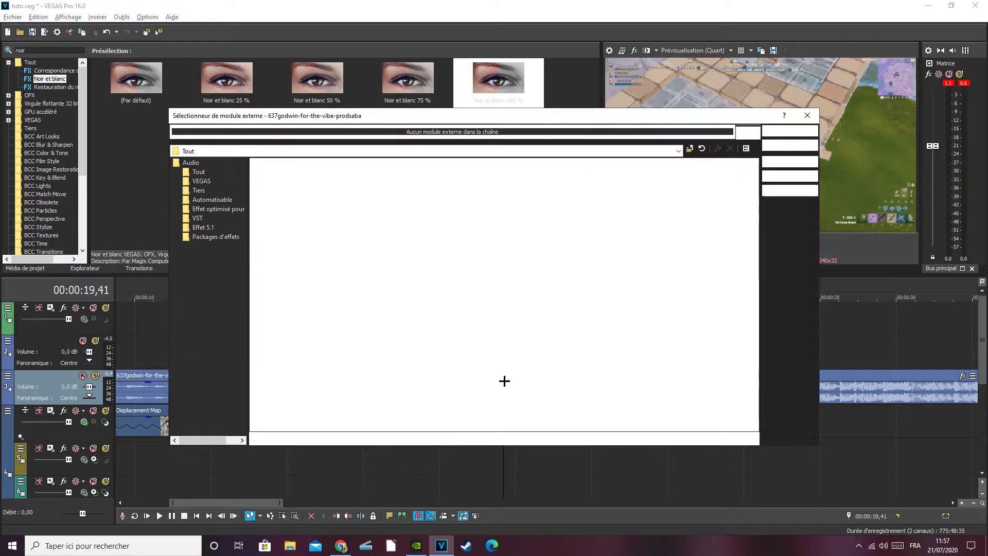
{"action": "left_click", "coordinate": [401, 232]}
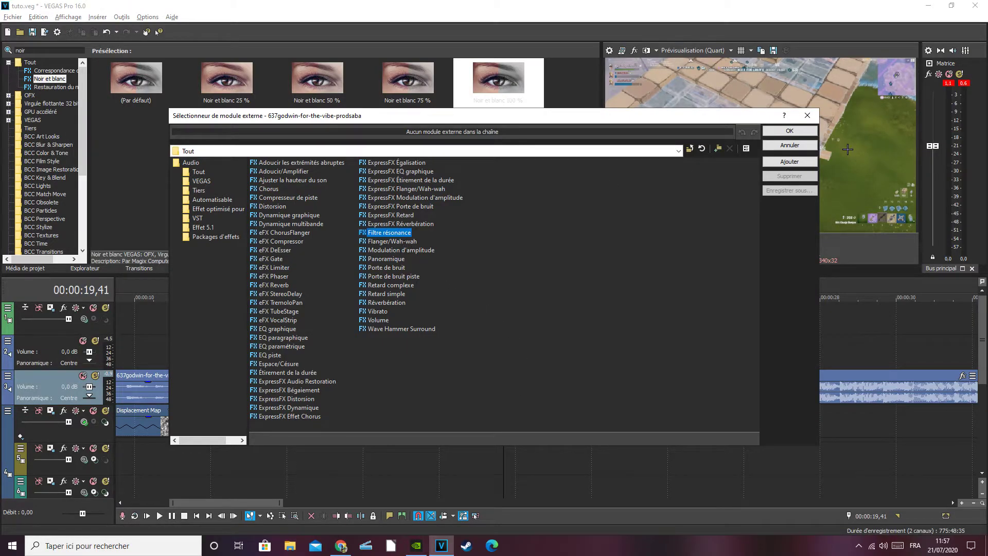
{"action": "left_click", "coordinate": [789, 161]}
{"action": "left_click", "coordinate": [789, 131]}
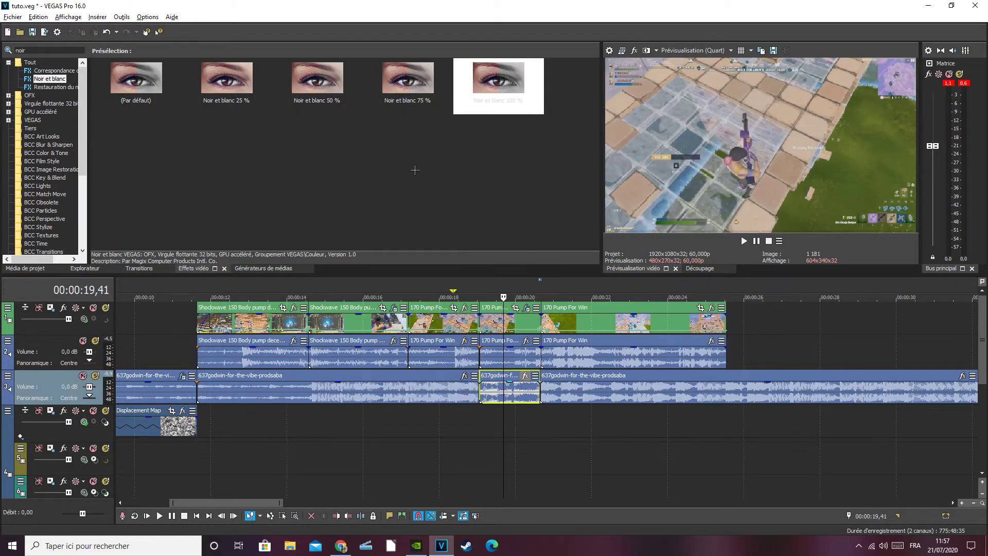
{"action": "left_click", "coordinate": [431, 97]}
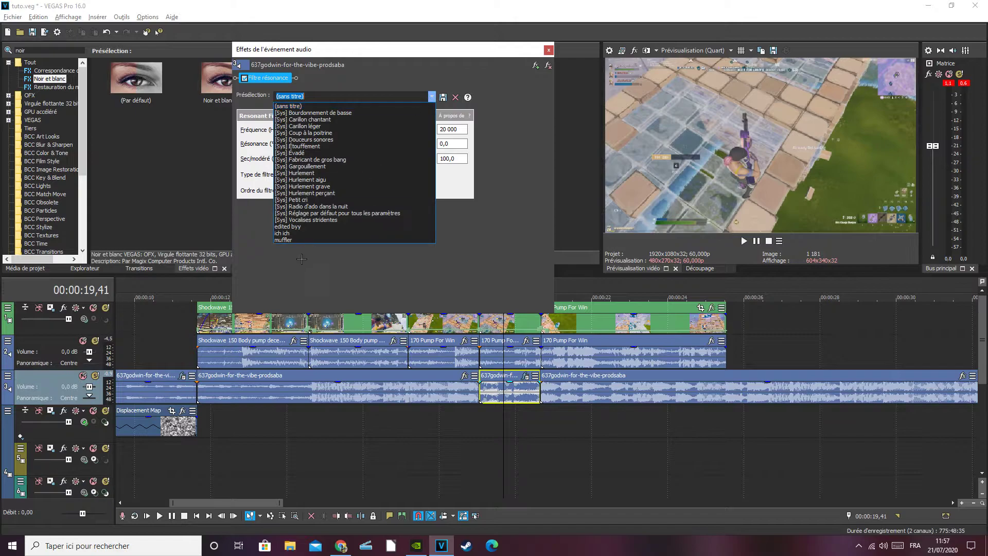
{"action": "left_click", "coordinate": [295, 233]}
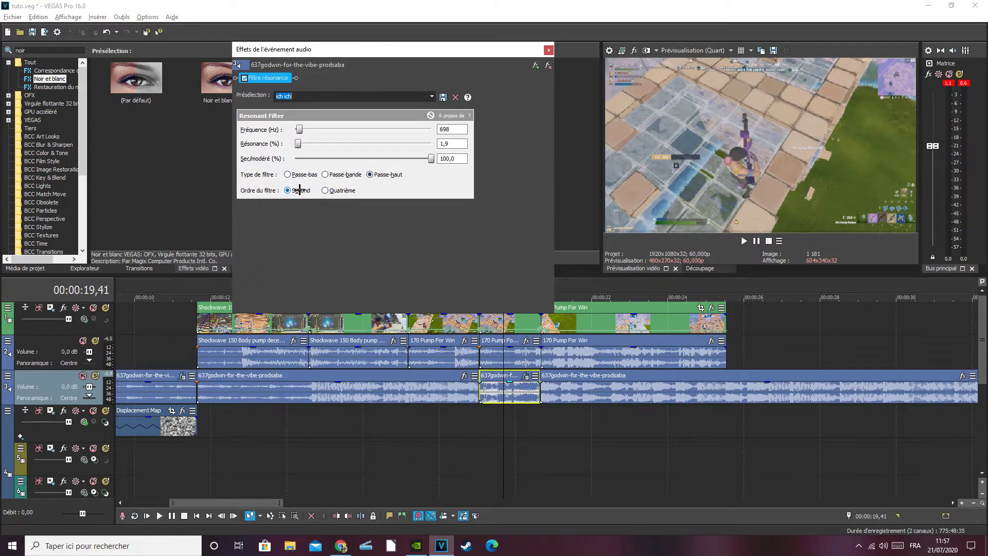
{"action": "left_click", "coordinate": [547, 50]}
Step: Play back the filtered music part to check how it sounds with the black-and-white clip
{"action": "left_click", "coordinate": [484, 389]}
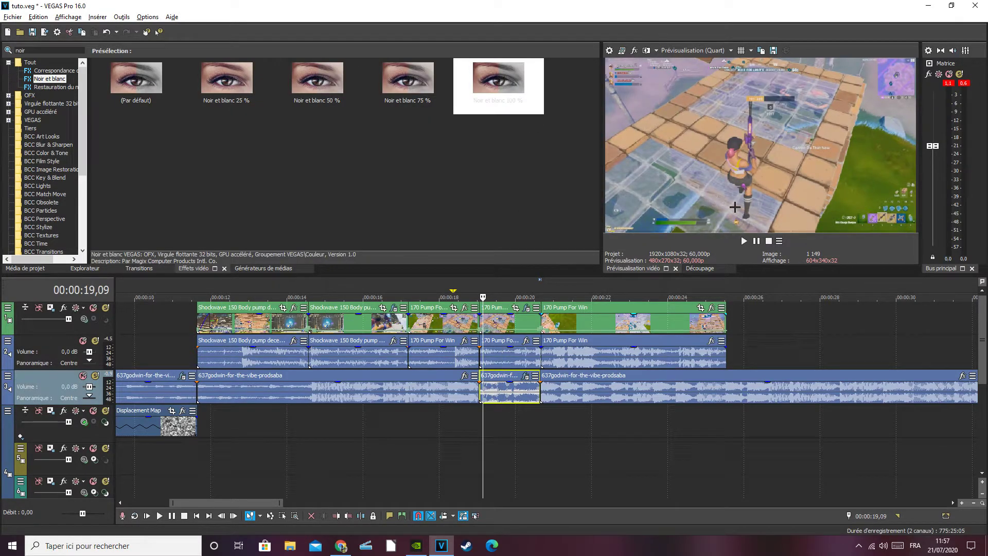
{"action": "left_click", "coordinate": [749, 242]}
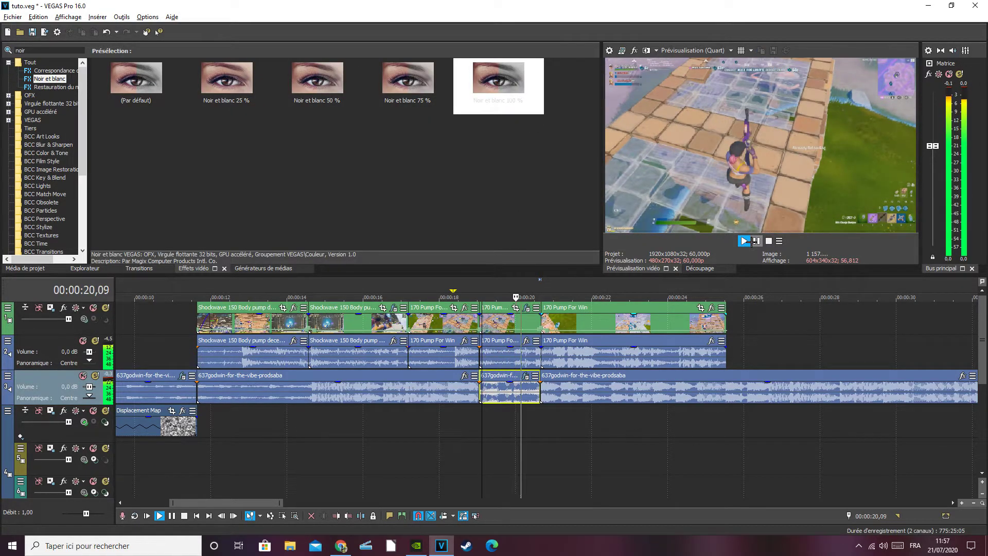
{"action": "left_click", "coordinate": [544, 332]}
{"action": "left_click", "coordinate": [550, 331]}
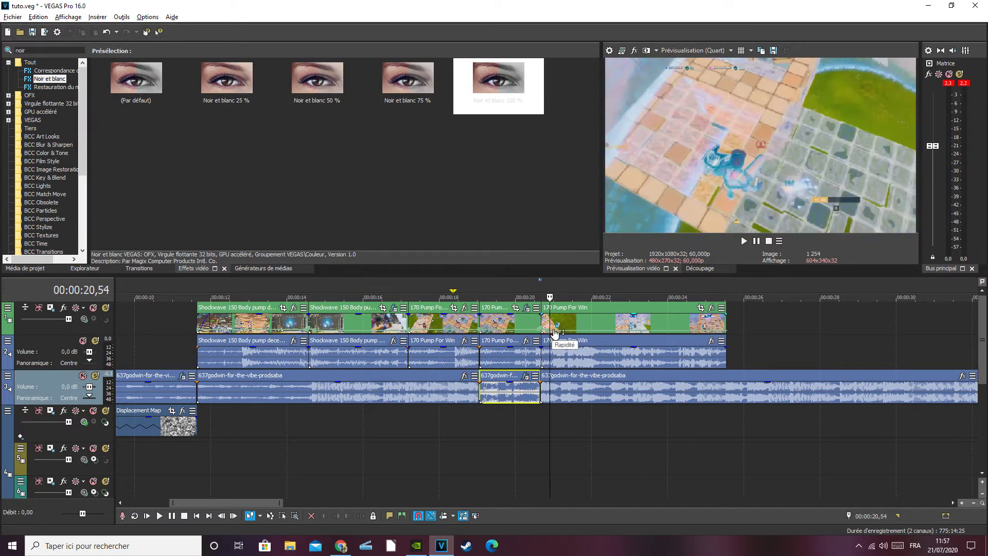
Step: Find the S_Blur video effect by searching for "blur" and apply its mitr0 blur preset to the last 170 Pump For Win part
{"action": "left_click", "coordinate": [566, 329]}
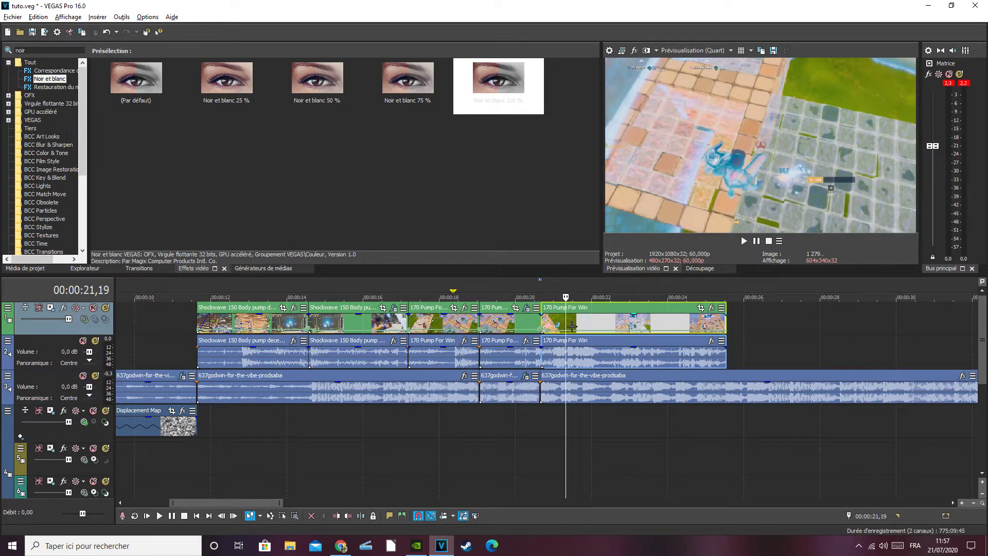
{"action": "left_click", "coordinate": [32, 268]}
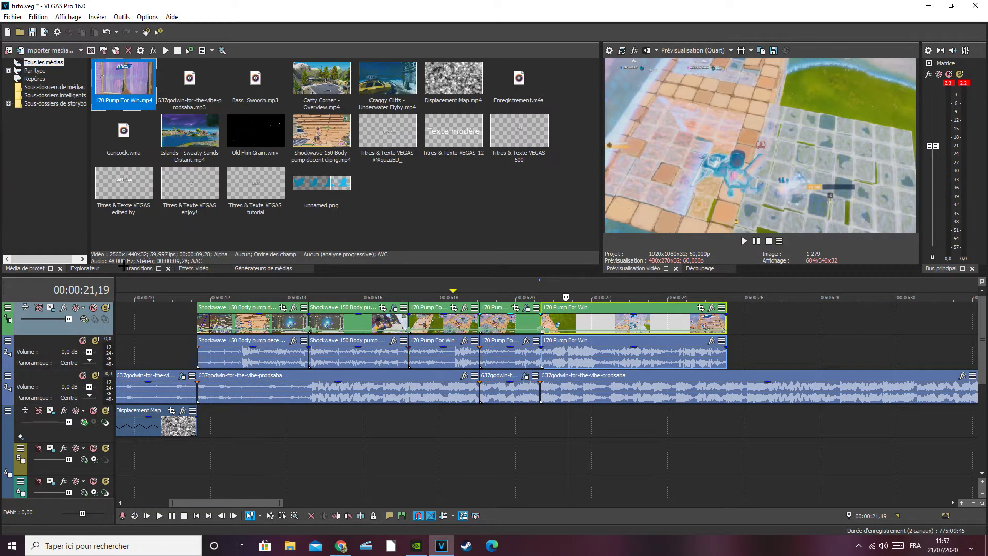
{"action": "left_click", "coordinate": [180, 268]}
{"action": "double_click", "coordinate": [57, 50]}
{"action": "type", "text": "blu"}
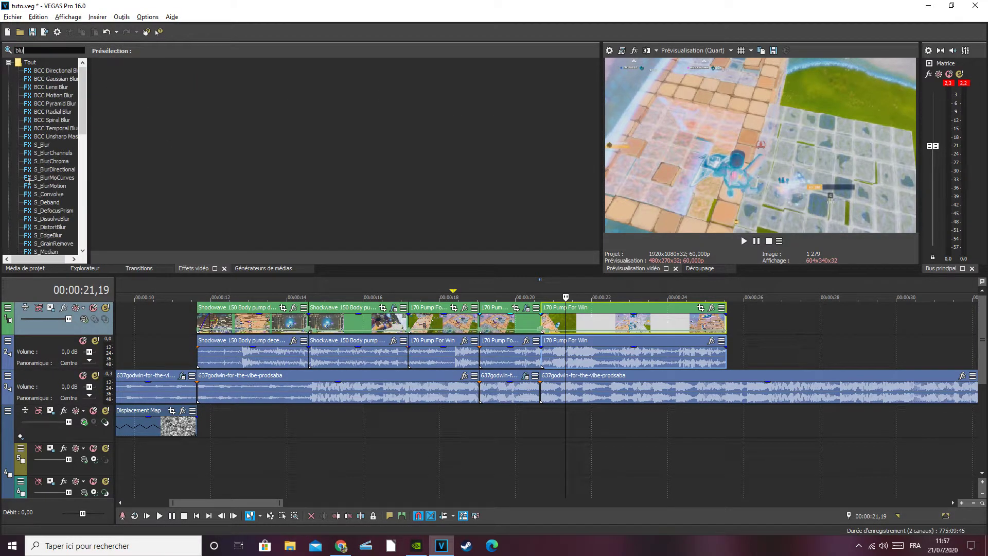
{"action": "type", "text": "r"}
{"action": "left_click", "coordinate": [42, 144]}
{"action": "left_click_drag", "start_coordinate": [242, 82], "coordinate": [590, 311]}
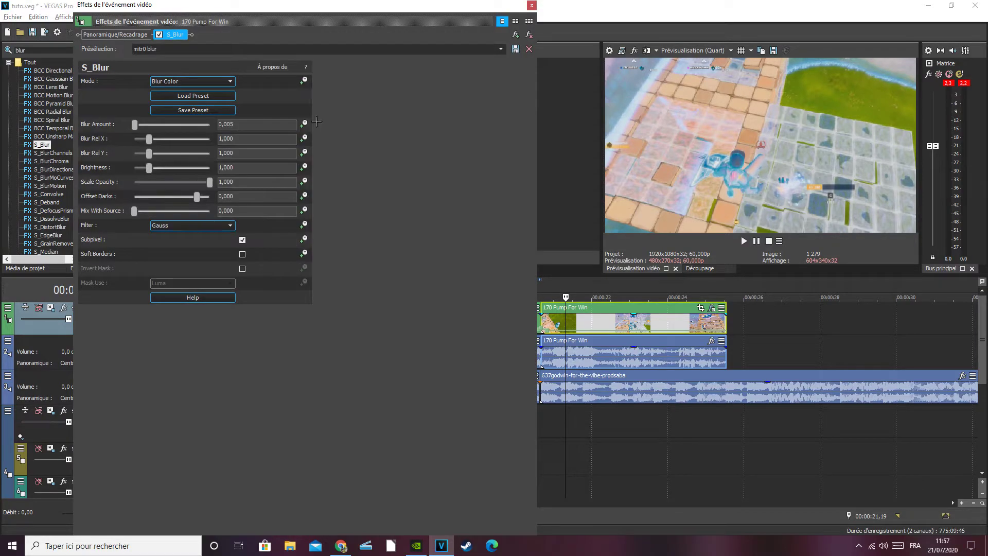
Step: Animate S_Blur's Blur Amount on the last 170 Pump For Win part, adding a keyframe of 0 at 00:00:01,03
{"action": "left_click", "coordinate": [303, 124]}
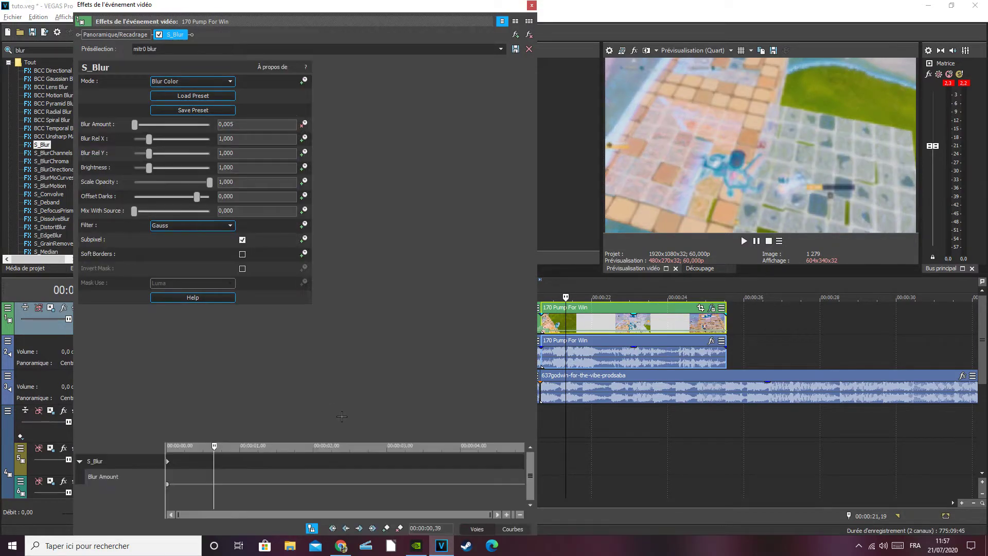
{"action": "left_click", "coordinate": [317, 463]}
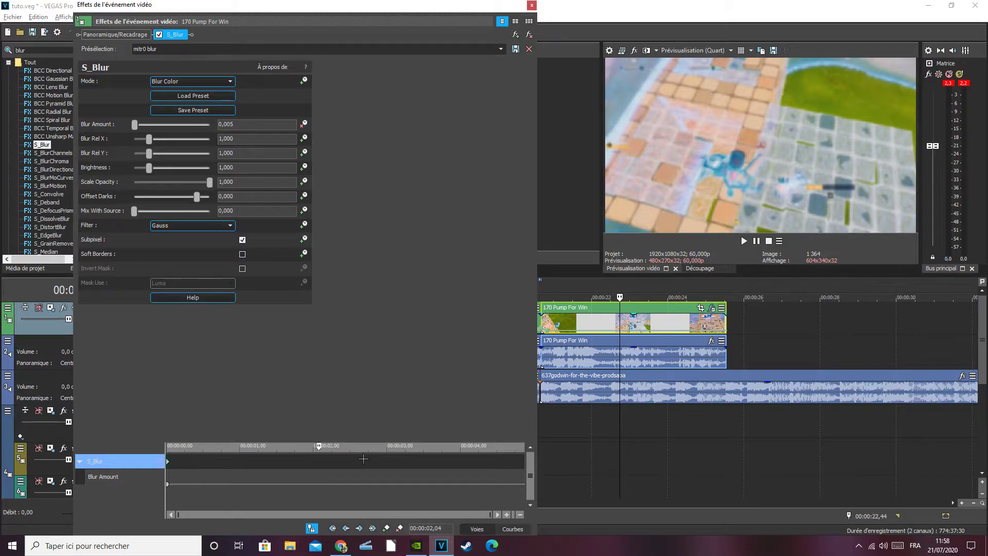
{"action": "left_click_drag", "start_coordinate": [319, 458], "coordinate": [247, 459]}
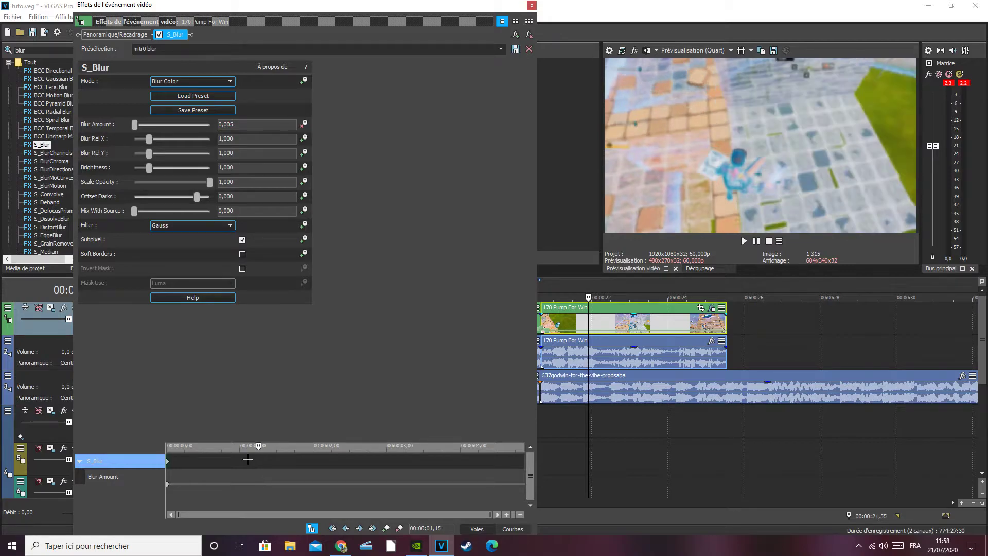
{"action": "left_click", "coordinate": [244, 458]}
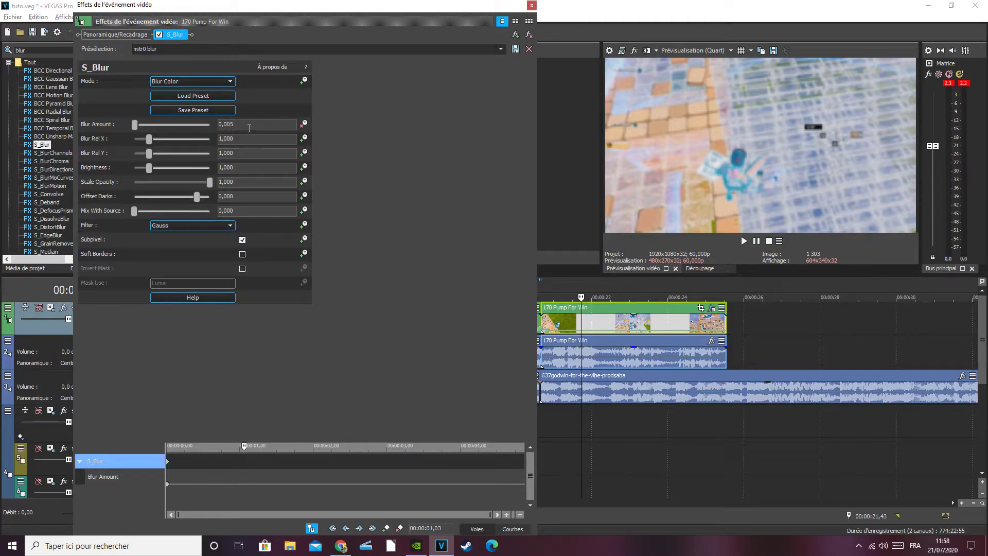
{"action": "left_click_drag", "start_coordinate": [249, 125], "coordinate": [135, 112]}
{"action": "type", "text": "0"}
{"action": "key", "text": "Return"}
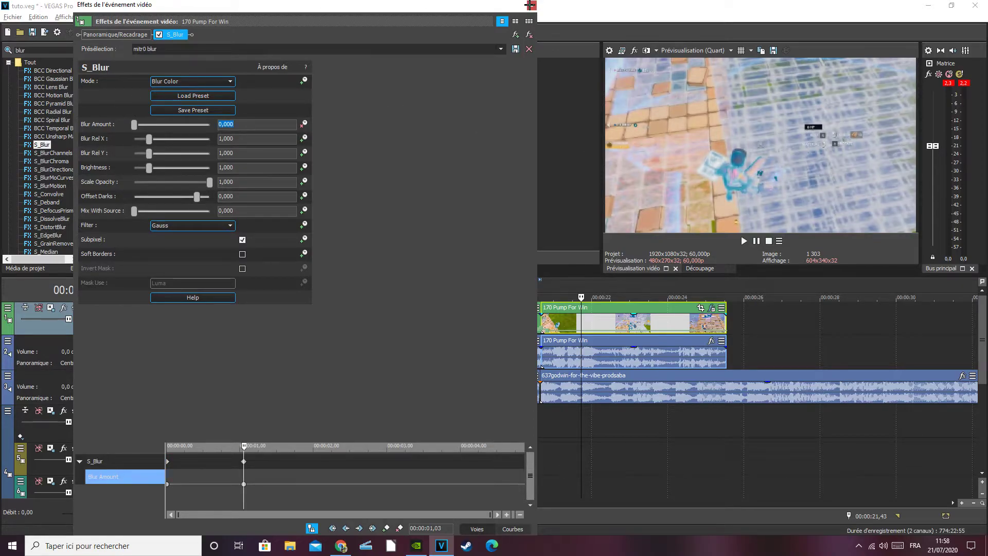
{"action": "left_click", "coordinate": [532, 5]}
Step: Find the S_Shake video effect by searching for "shake" and apply its mitr0 shake preset to the last 170 Pump For Win part
{"action": "double_click", "coordinate": [31, 51]}
{"action": "type", "text": "shake"}
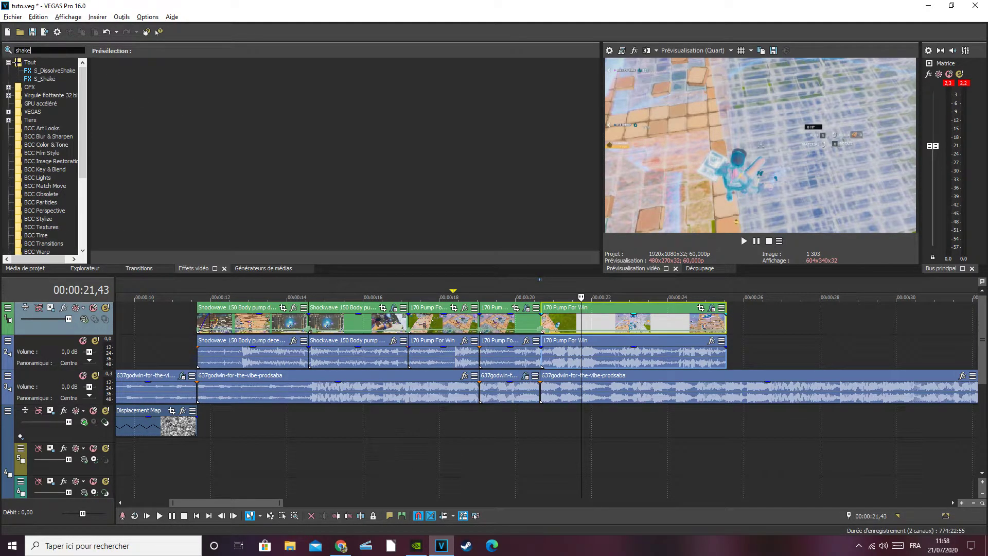
{"action": "left_click", "coordinate": [40, 79]}
{"action": "left_click_drag", "start_coordinate": [265, 102], "coordinate": [321, 177]}
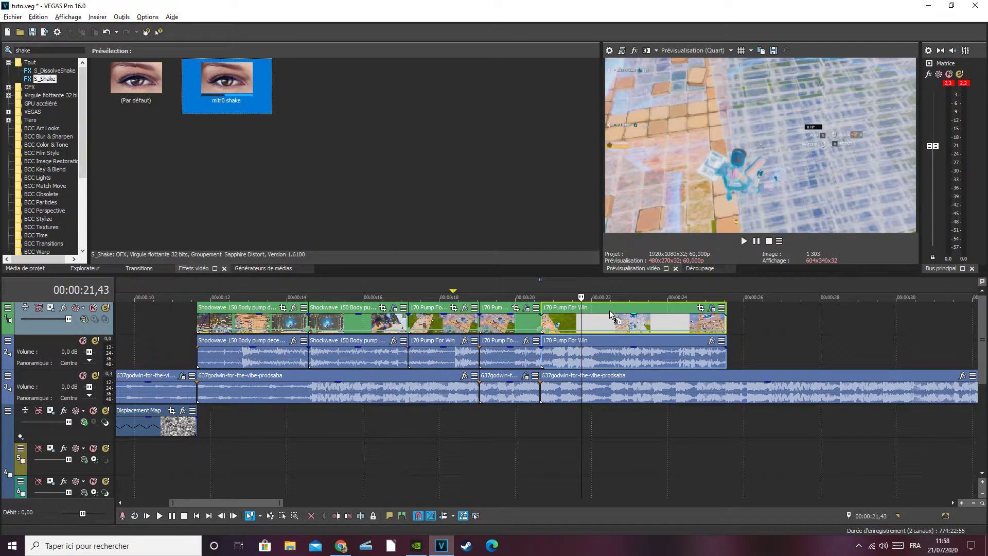
{"action": "left_click_drag", "start_coordinate": [610, 310], "coordinate": [609, 310]}
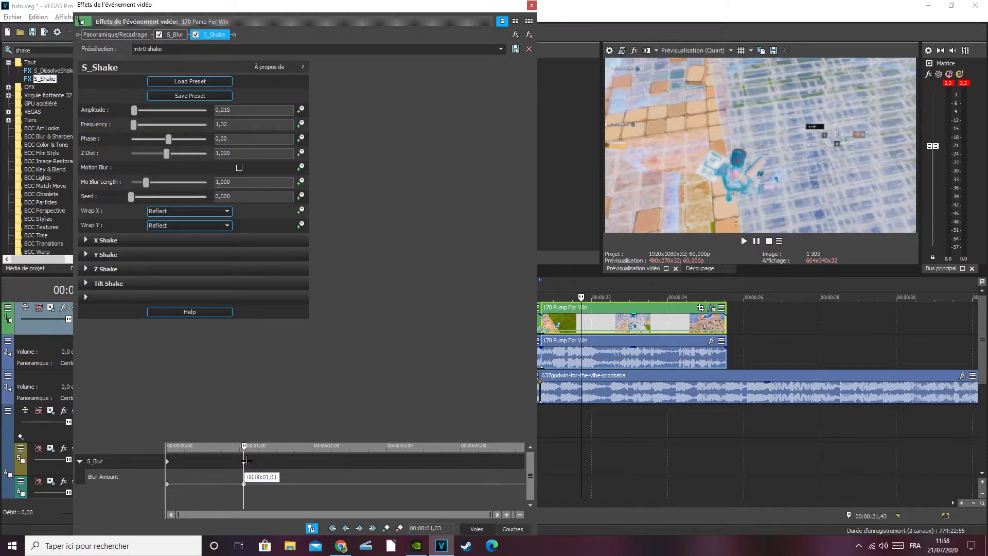
{"action": "left_click_drag", "start_coordinate": [252, 109], "coordinate": [132, 104]}
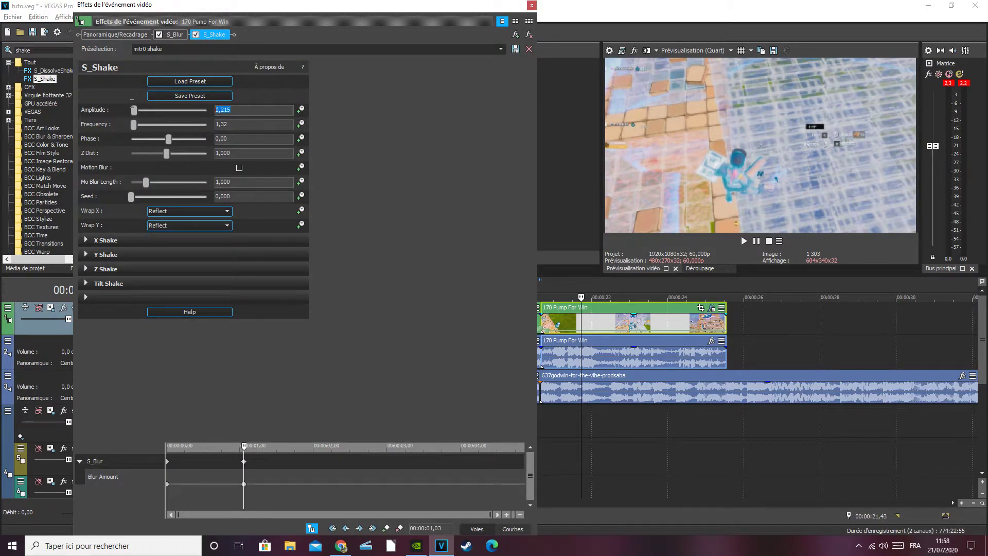
{"action": "left_click", "coordinate": [531, 5]}
Step: Find the S_Flicker video effect by searching for "flicker" and apply its default preset to the last 170 Pump For Win part
{"action": "left_click_drag", "start_coordinate": [38, 50], "coordinate": [5, 49]}
{"action": "key", "text": "BackSpace"}
{"action": "type", "text": "flicker"}
{"action": "left_click", "coordinate": [45, 79]}
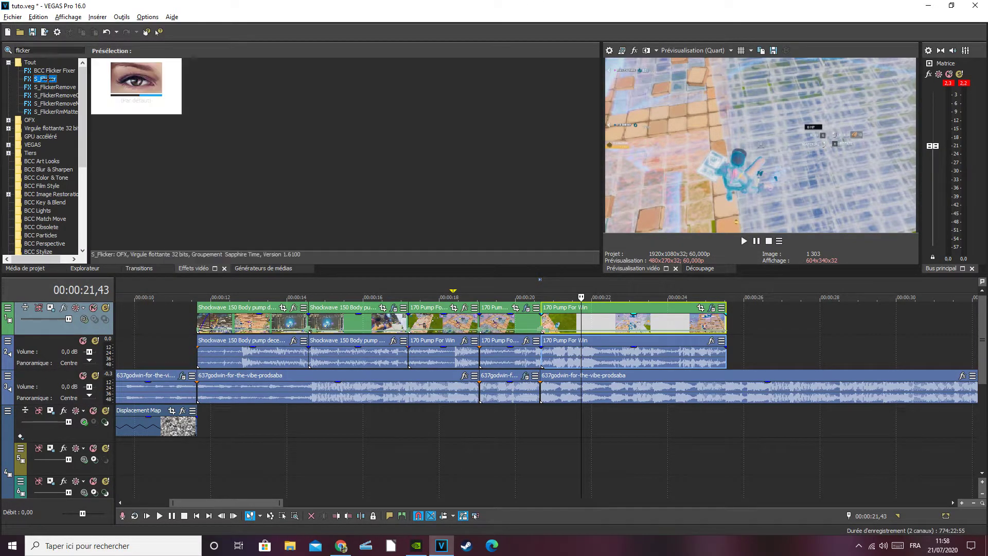
{"action": "left_click_drag", "start_coordinate": [135, 83], "coordinate": [607, 330]}
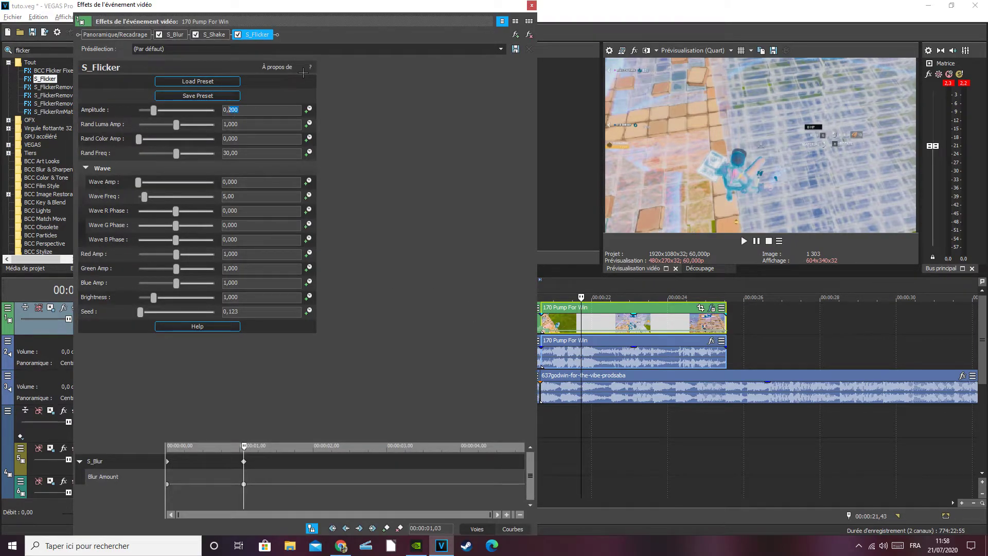
{"action": "key", "text": "Return"}
{"action": "left_click", "coordinate": [532, 5]}
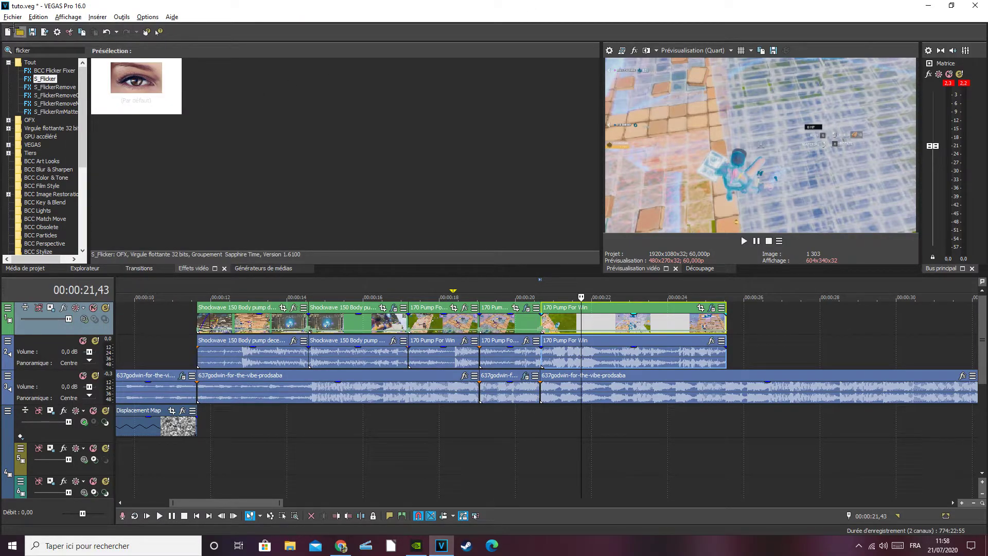
Step: Search the video effects for "distort" and apply S_DistortRGB with the xquaz distortRGB preset to the last 170 Pump For Win part
{"action": "left_click_drag", "start_coordinate": [32, 50], "coordinate": [1, 50]}
{"action": "key", "text": "BackSpace"}
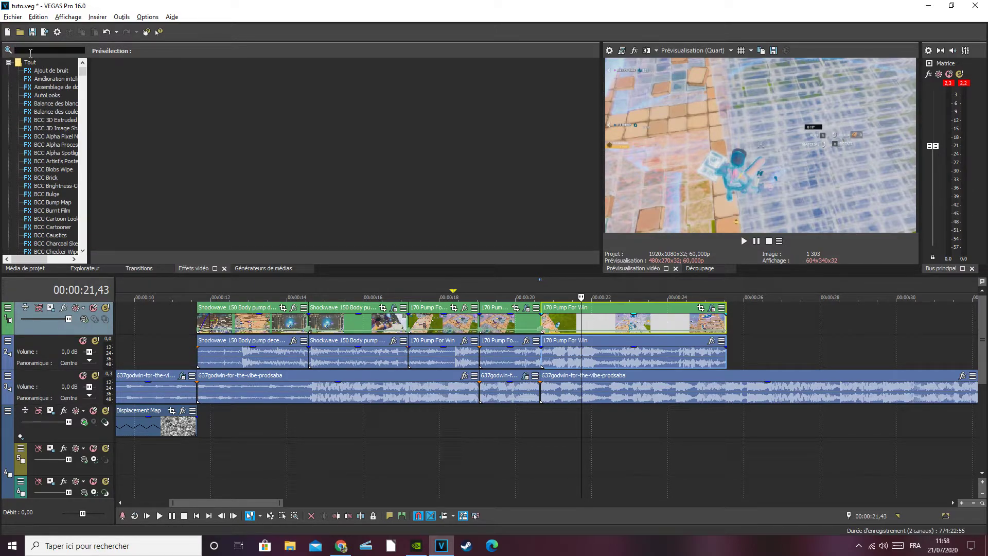
{"action": "type", "text": "distort r"}
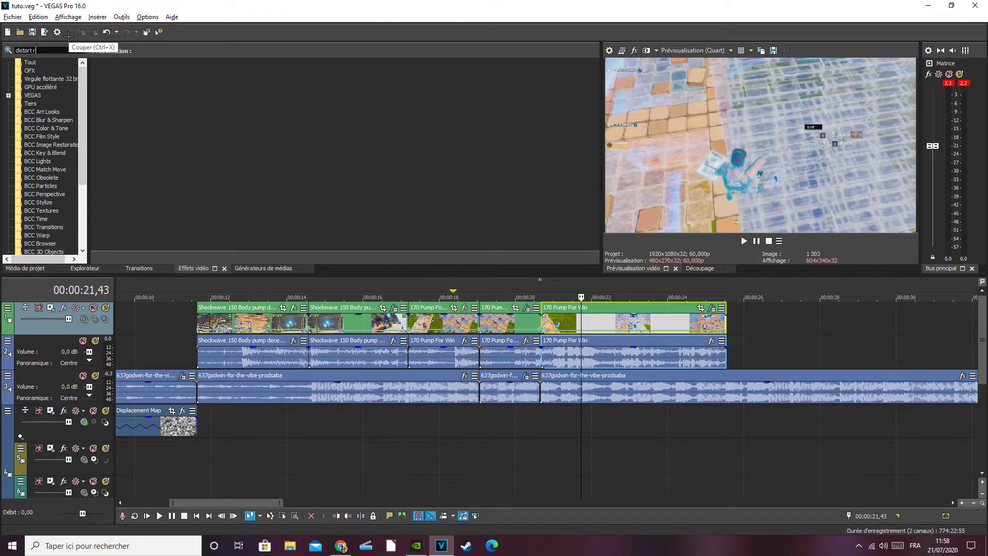
{"action": "key", "text": "BackSpace"}
{"action": "key", "text": "BackSpace"}
{"action": "left_click", "coordinate": [58, 111]}
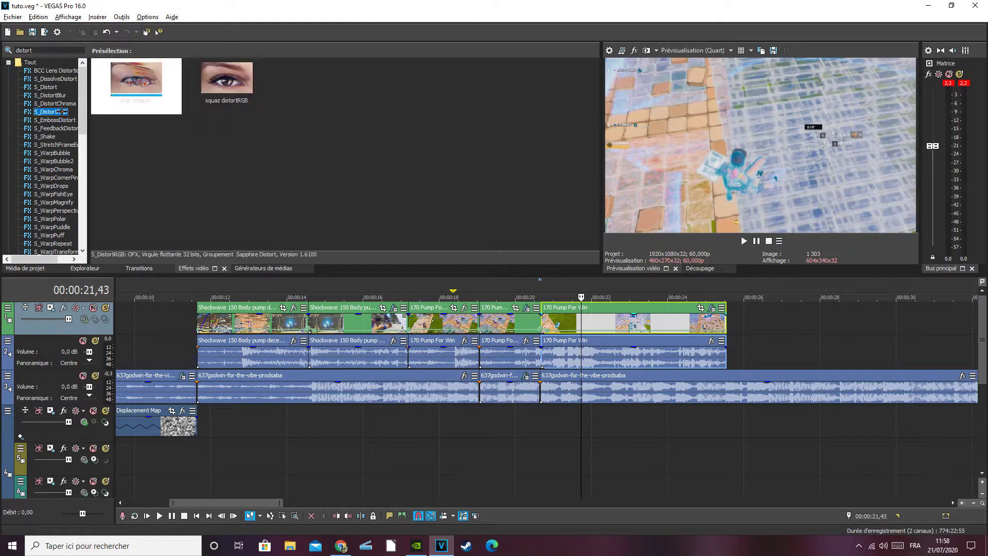
{"action": "left_click_drag", "start_coordinate": [221, 80], "coordinate": [629, 319]}
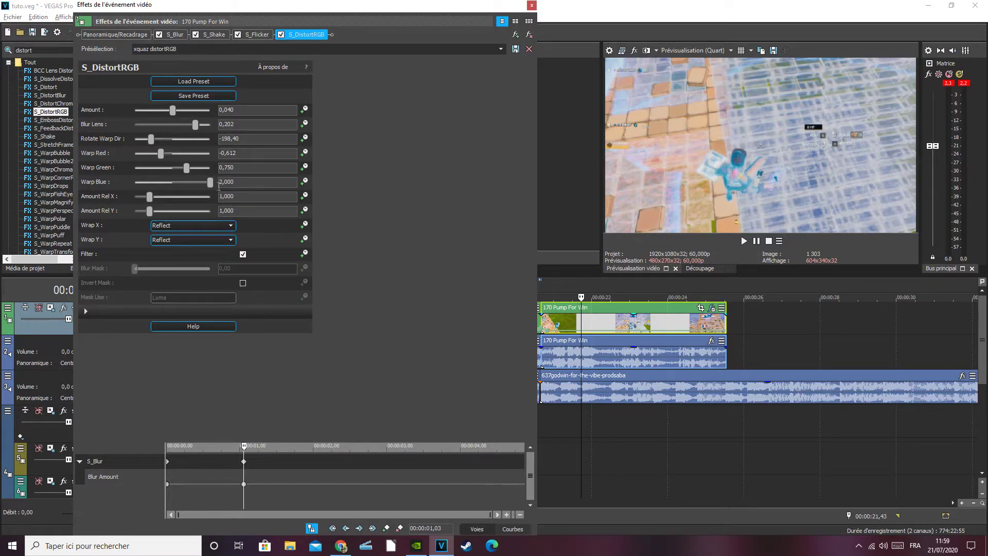
Step: Set the S_DistortRGB Amount to 0 on the last 170 Pump For Win part
{"action": "left_click", "coordinate": [230, 462]}
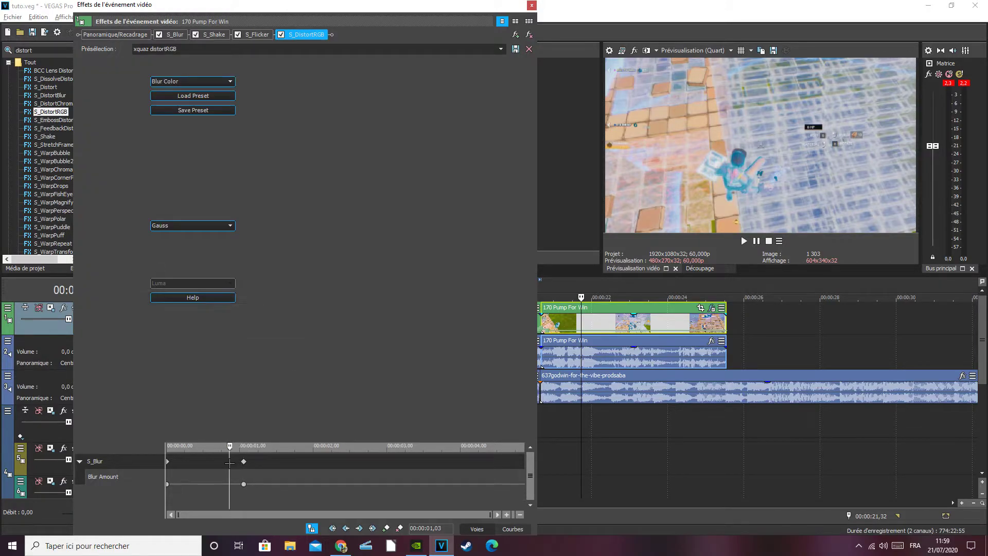
{"action": "left_click", "coordinate": [217, 463]}
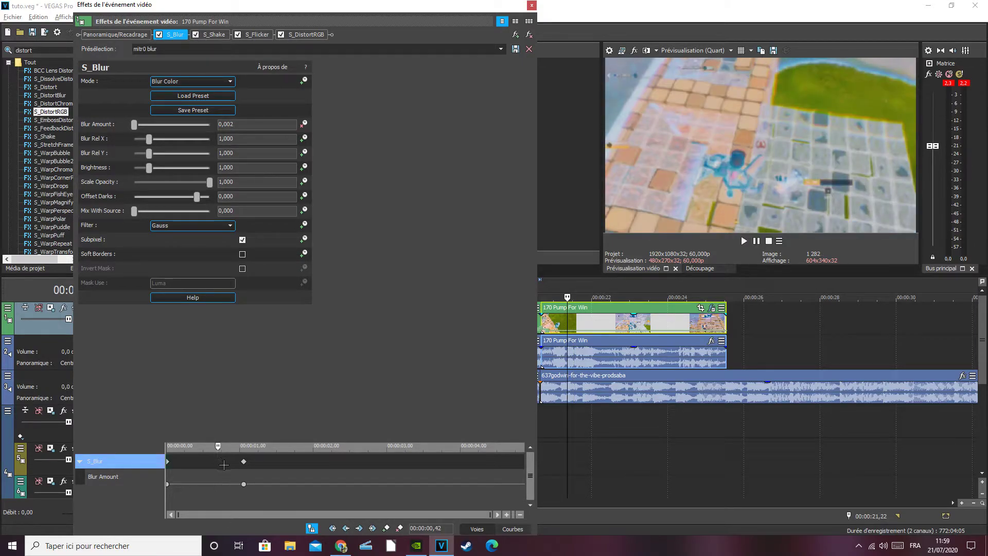
{"action": "left_click", "coordinate": [304, 35]}
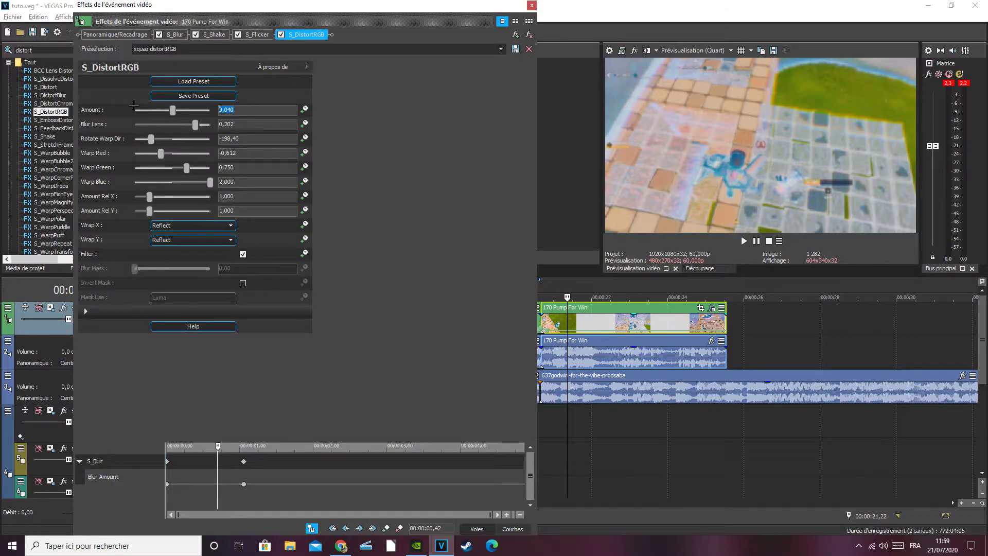
{"action": "type", "text": "0"}
{"action": "key", "text": "Return"}
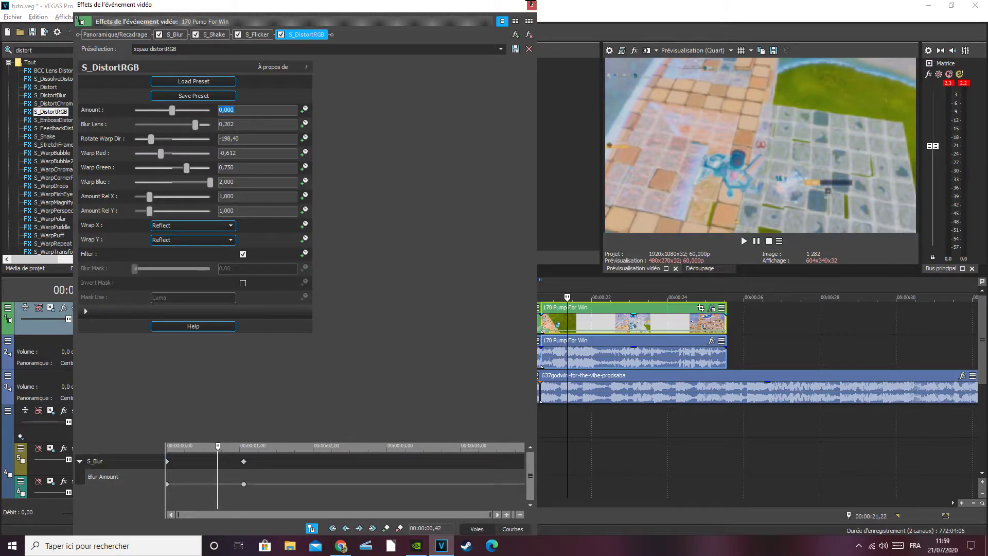
{"action": "left_click", "coordinate": [532, 5]}
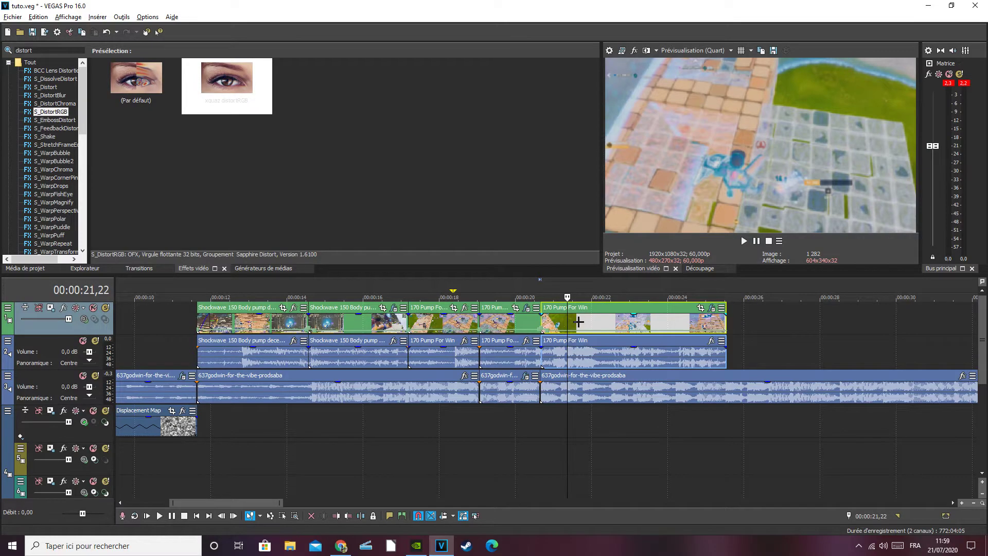
Step: Search for "glow", apply S_Glow's god glow preset to the last 170 Pump For Win part and set its Brightness to 0
{"action": "left_click_drag", "start_coordinate": [46, 50], "coordinate": [7, 50]}
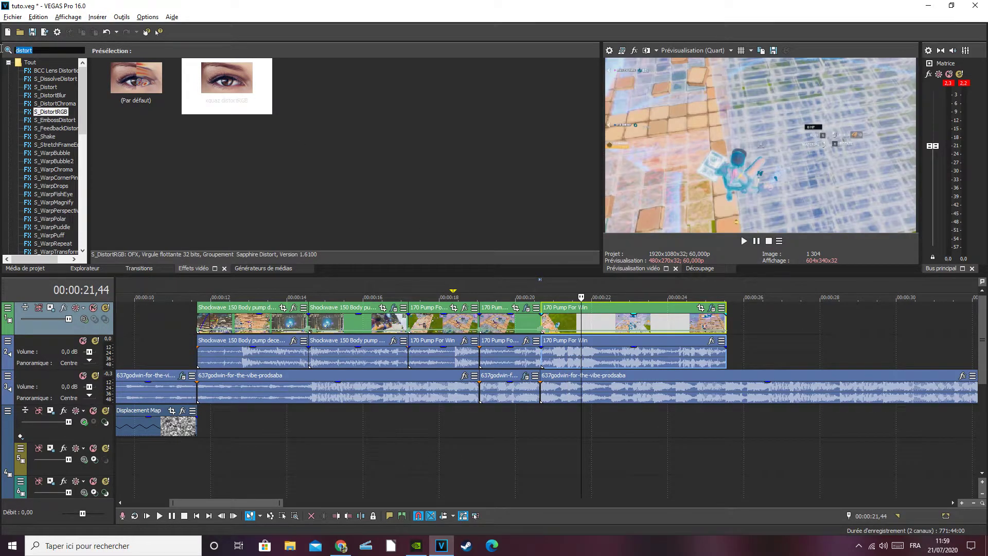
{"action": "type", "text": "glow"}
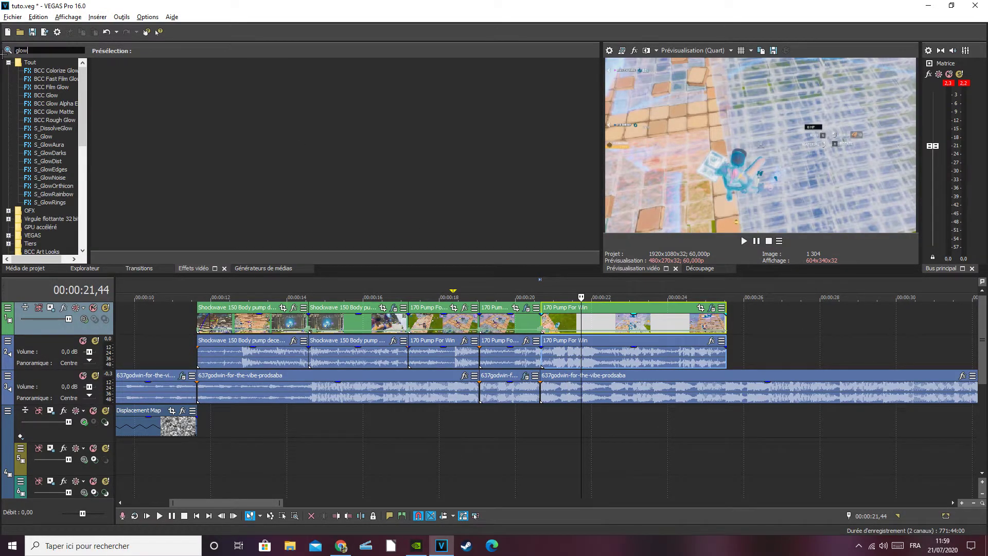
{"action": "left_click", "coordinate": [46, 137]}
{"action": "left_click_drag", "start_coordinate": [234, 84], "coordinate": [626, 320]}
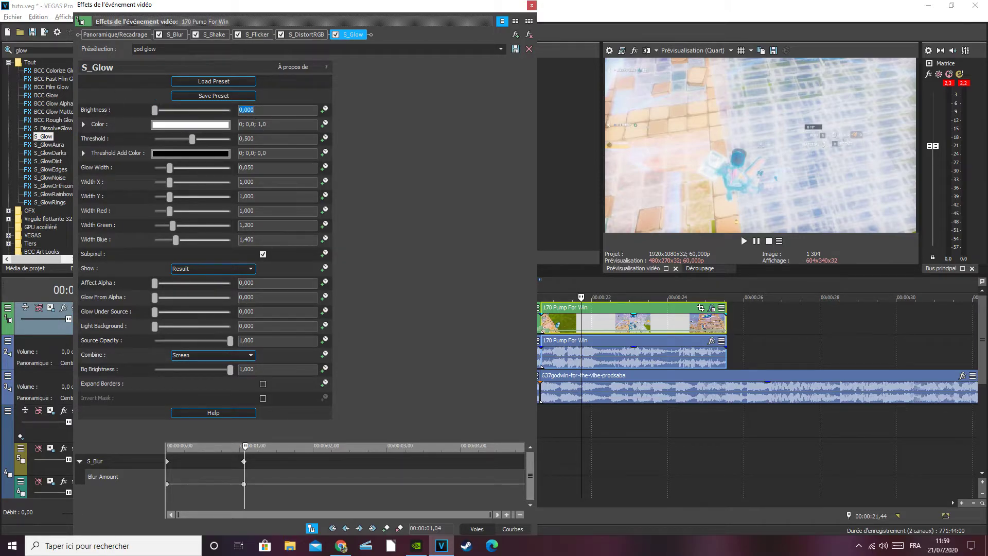
{"action": "left_click", "coordinate": [533, 5]}
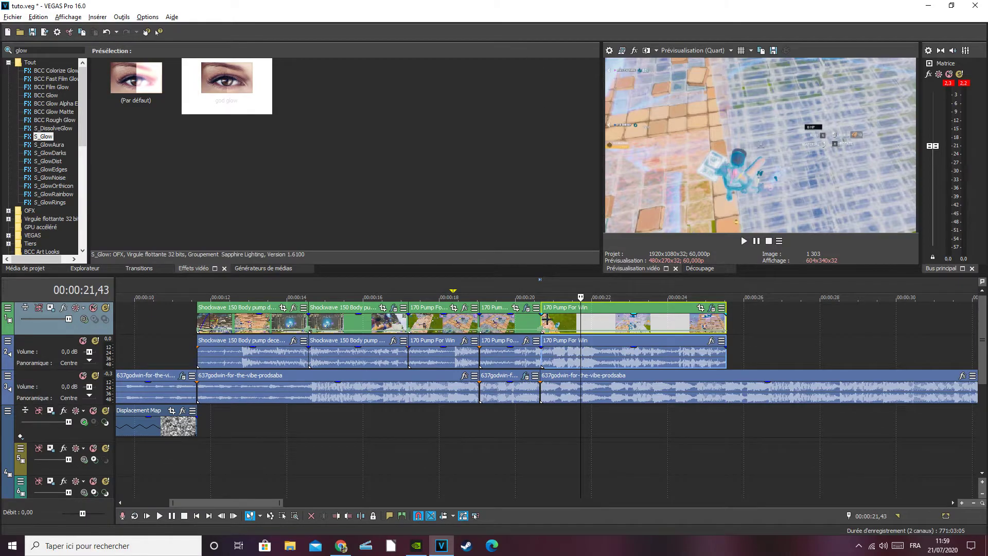
Step: Play back the last 170 Pump For Win part from its start to check the effects and where the clip should end
{"action": "left_click", "coordinate": [546, 319]}
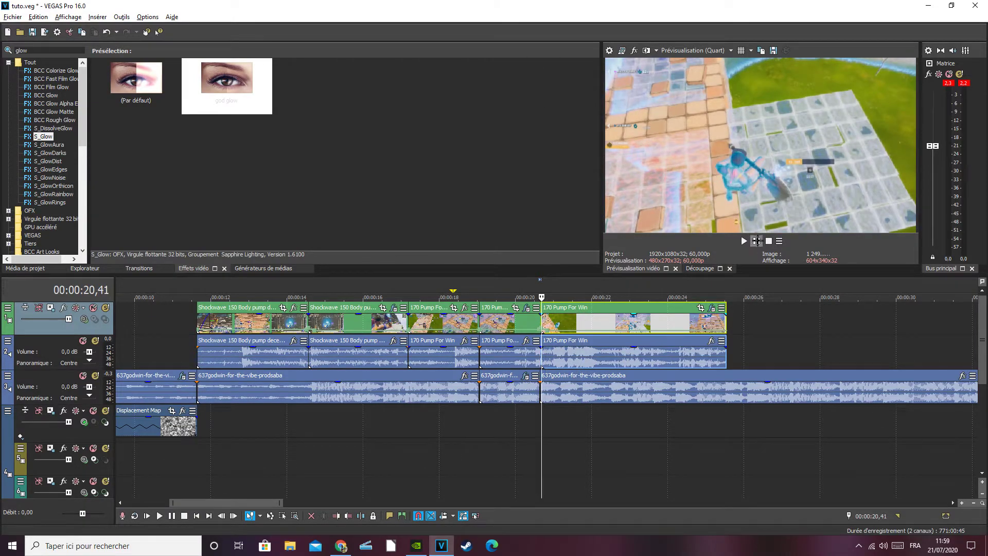
{"action": "key", "text": "space"}
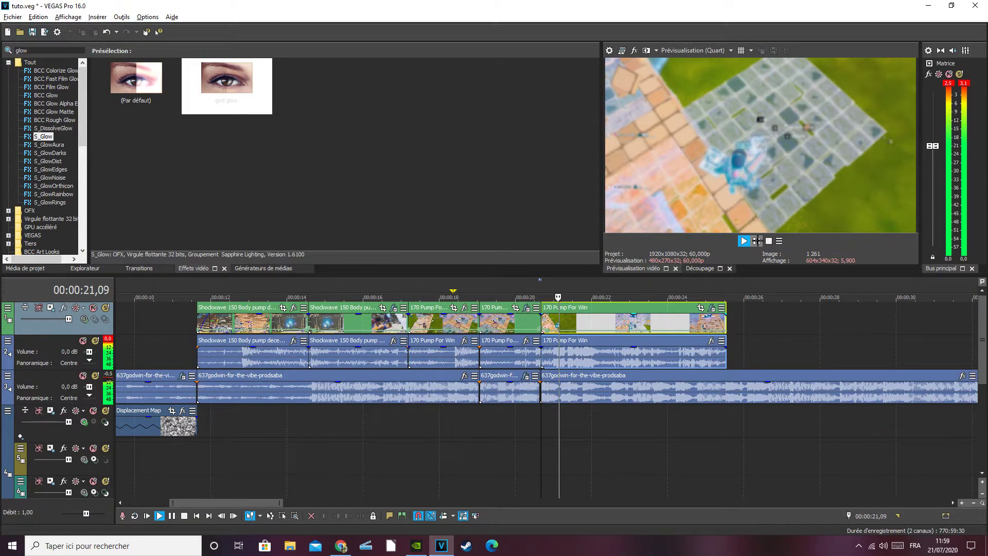
{"action": "left_click", "coordinate": [756, 240]}
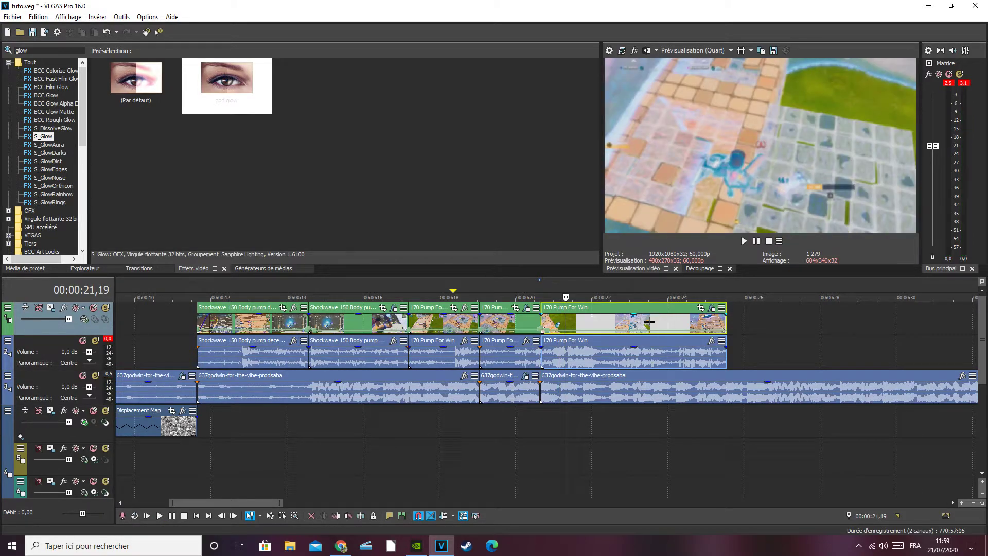
{"action": "left_click", "coordinate": [758, 241]}
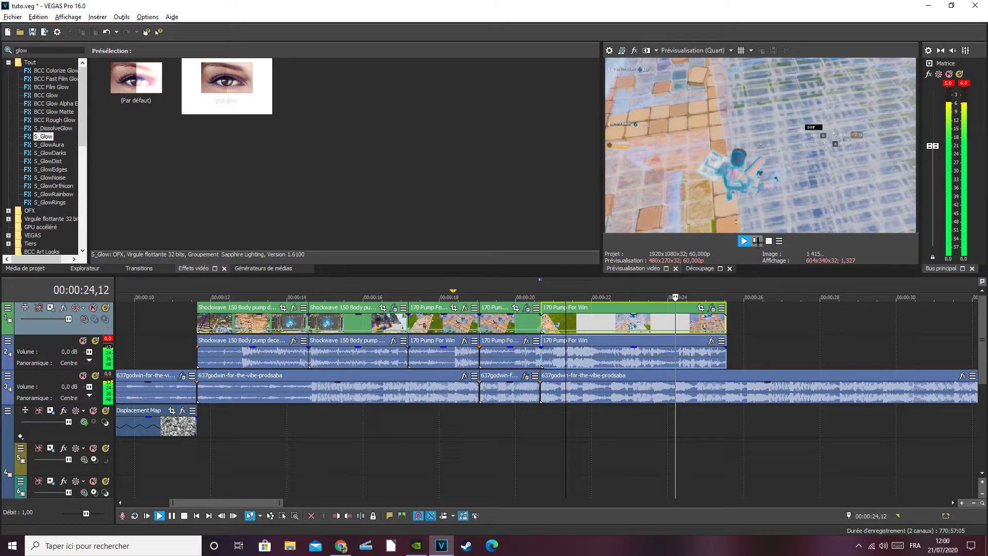
{"action": "left_click", "coordinate": [758, 241]}
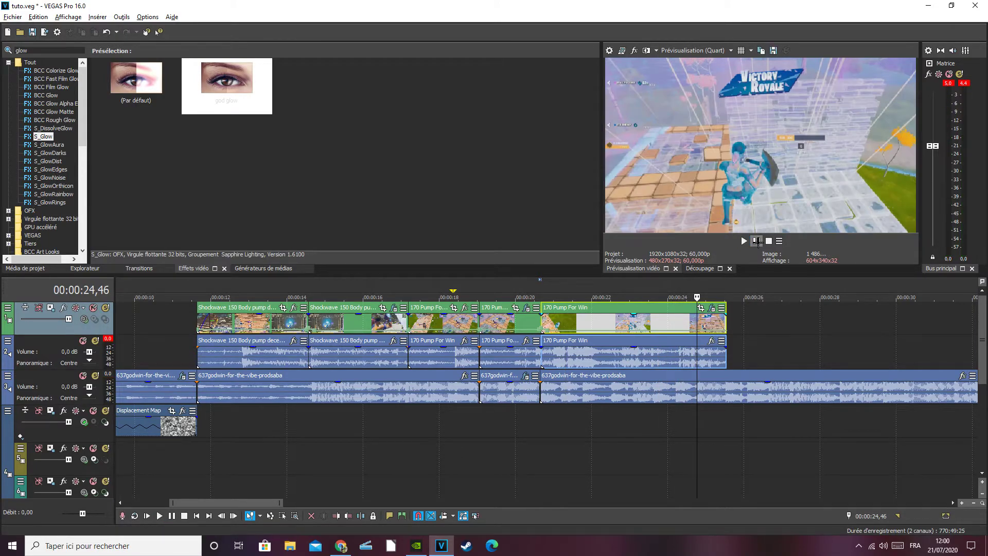
{"action": "left_click", "coordinate": [757, 241]}
{"action": "left_click", "coordinate": [757, 241]}
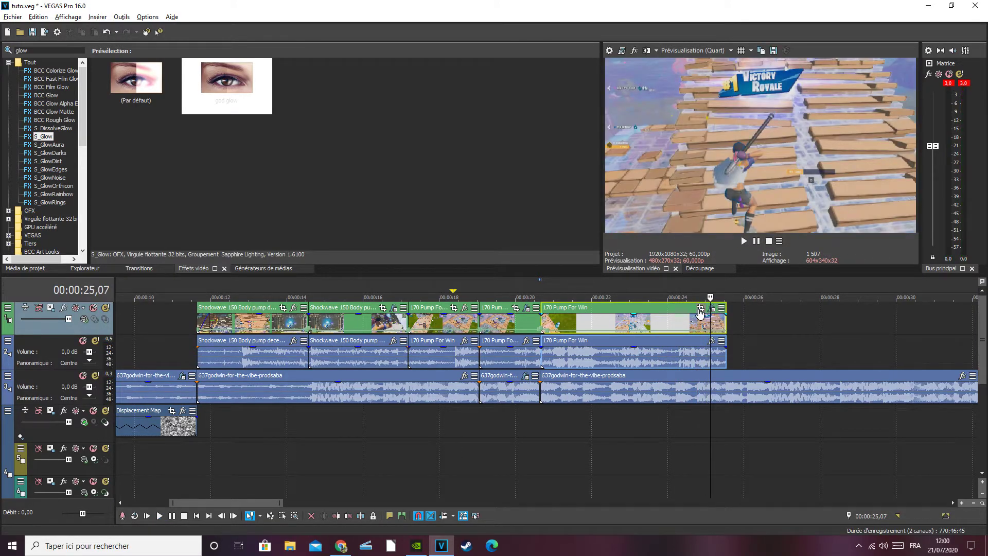
Step: Split the last 170 Pump For Win part at 00:00:24,45 and delete the remainder after the cut
{"action": "left_click", "coordinate": [697, 325]}
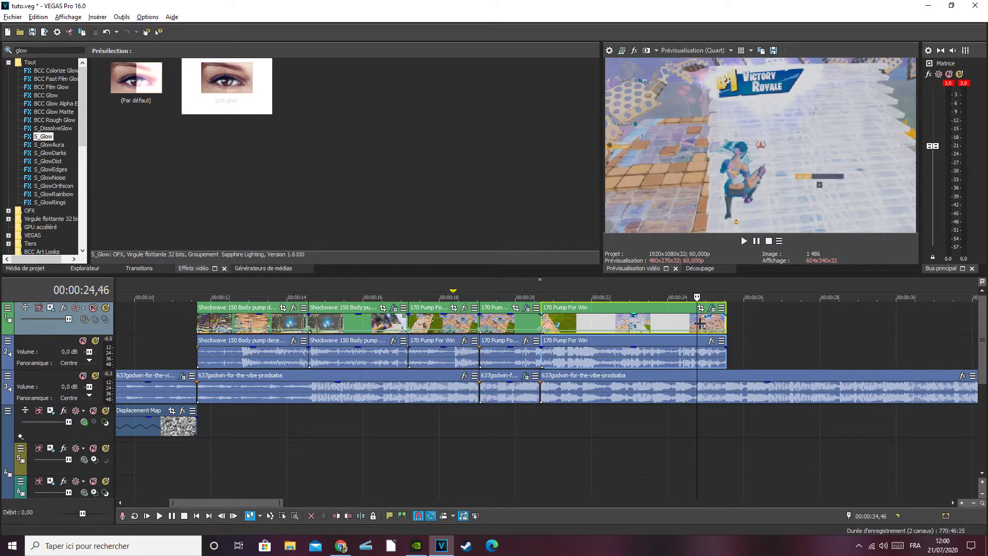
{"action": "left_click", "coordinate": [684, 322]}
{"action": "left_click_drag", "start_coordinate": [685, 322], "coordinate": [696, 322]}
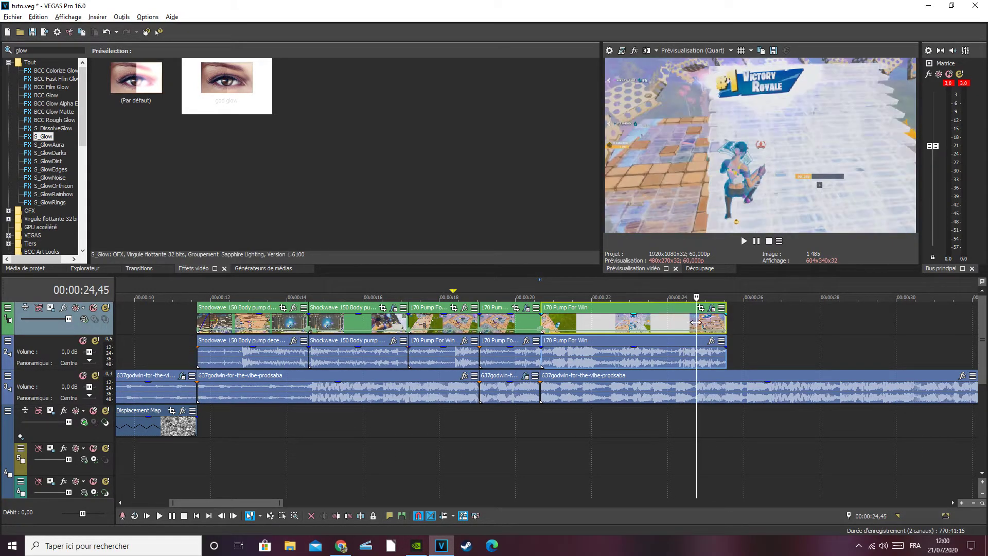
{"action": "right_click", "coordinate": [704, 323]}
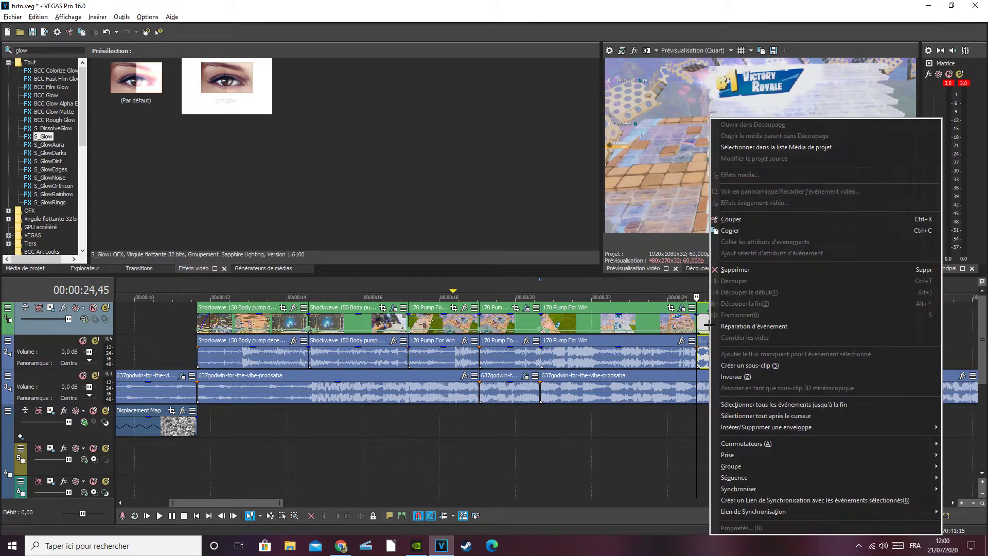
{"action": "left_click", "coordinate": [729, 270]}
{"action": "key", "text": "Delete"}
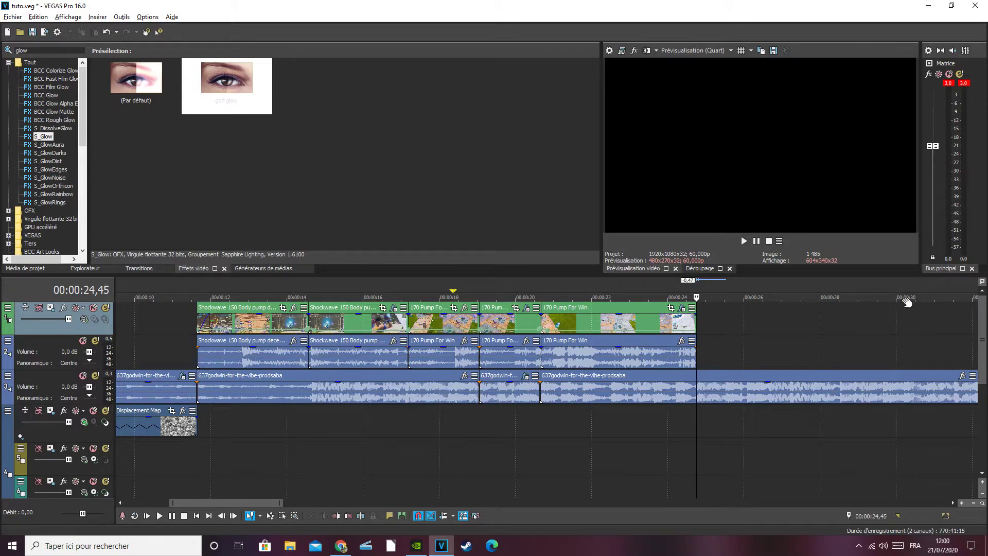
Step: Place Old Film Grain.wmv directly after the last 170 Pump For Win part, starting at 00:00:24,45
{"action": "left_click", "coordinate": [85, 268]}
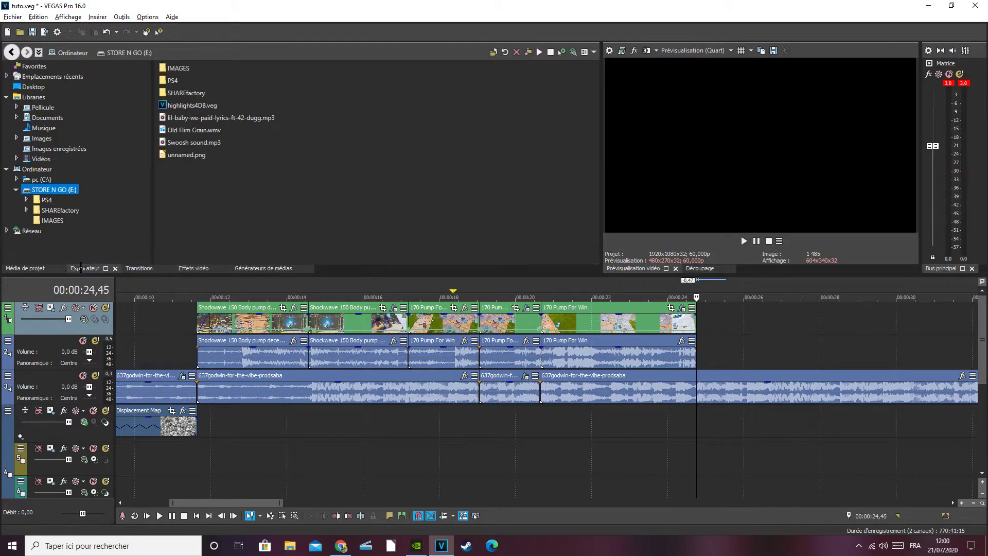
{"action": "left_click", "coordinate": [129, 268]}
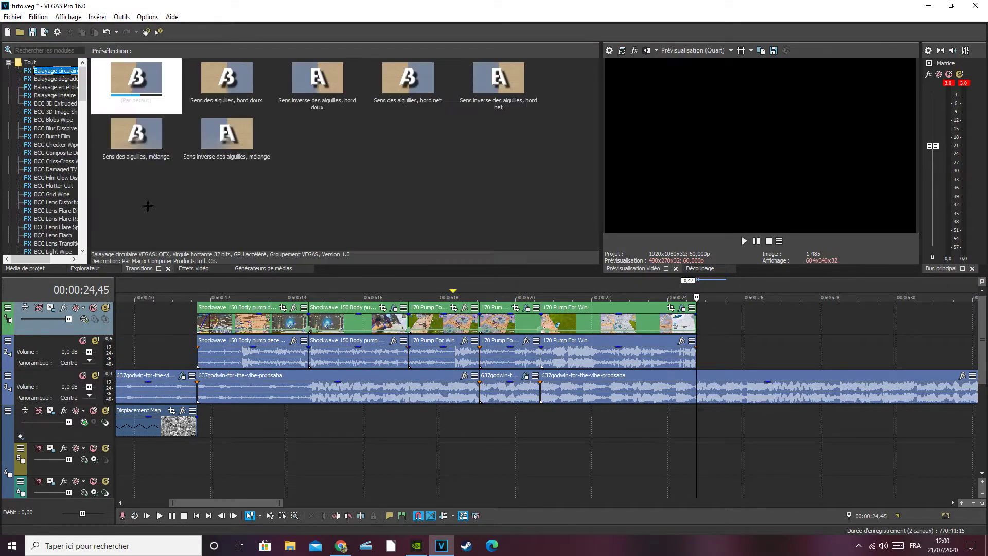
{"action": "left_click", "coordinate": [24, 268]}
{"action": "left_click_drag", "start_coordinate": [255, 135], "coordinate": [704, 324]}
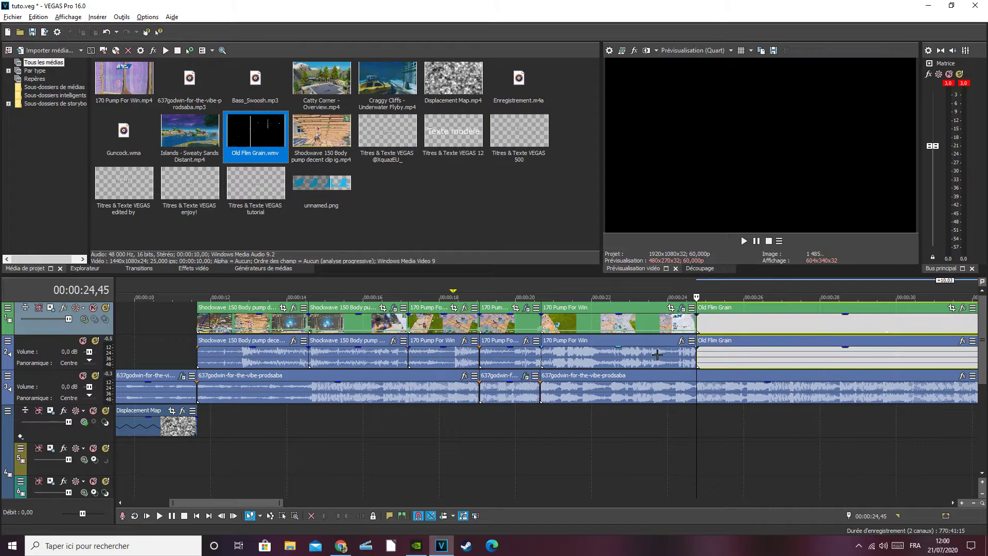
Step: Delete the Old Film Grain audio event and shorten its video to end at about 00:00:34
{"action": "left_click", "coordinate": [738, 343]}
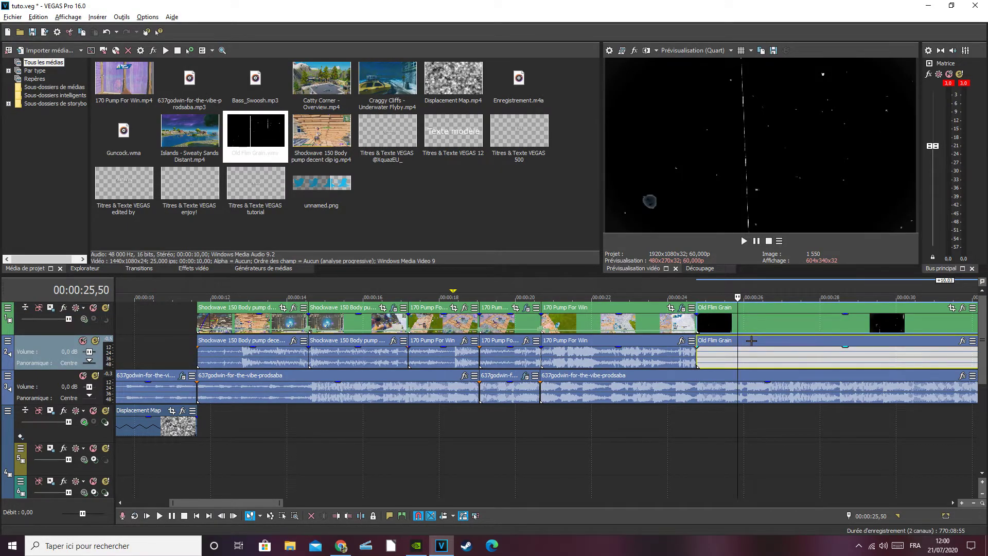
{"action": "right_click", "coordinate": [756, 340]}
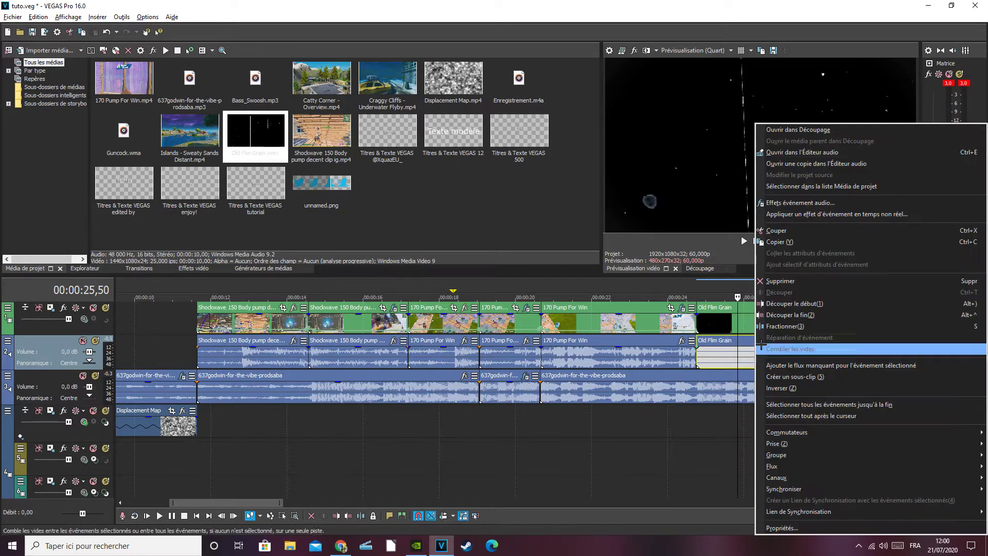
{"action": "left_click", "coordinate": [788, 283]}
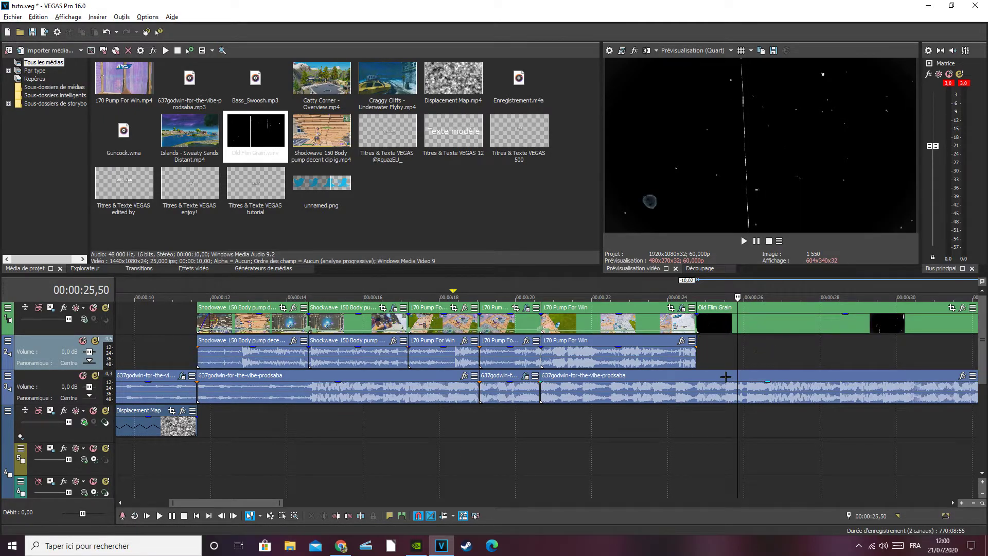
{"action": "scroll", "coordinate": [751, 323], "scroll_direction": "down", "scroll_amount": 1}
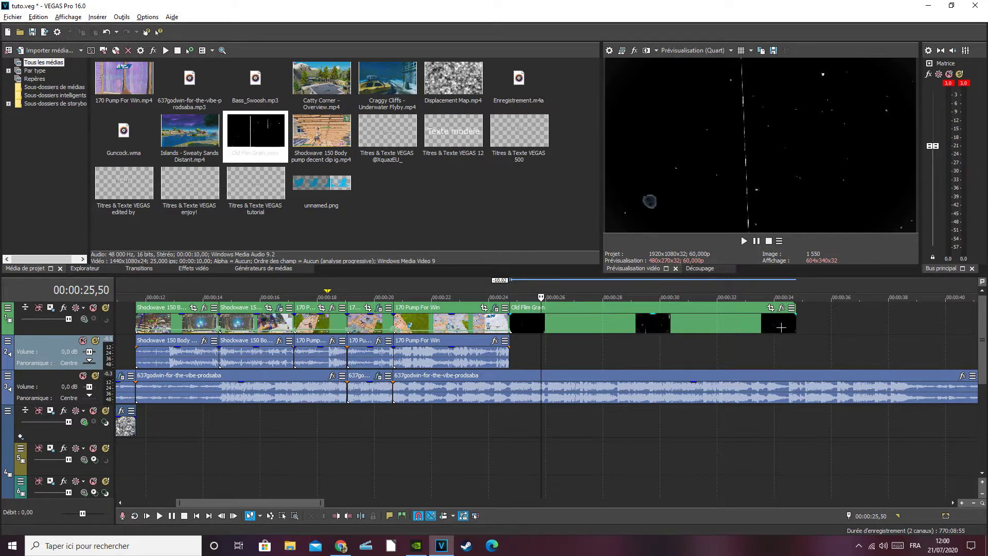
{"action": "left_click_drag", "start_coordinate": [795, 325], "coordinate": [774, 326]}
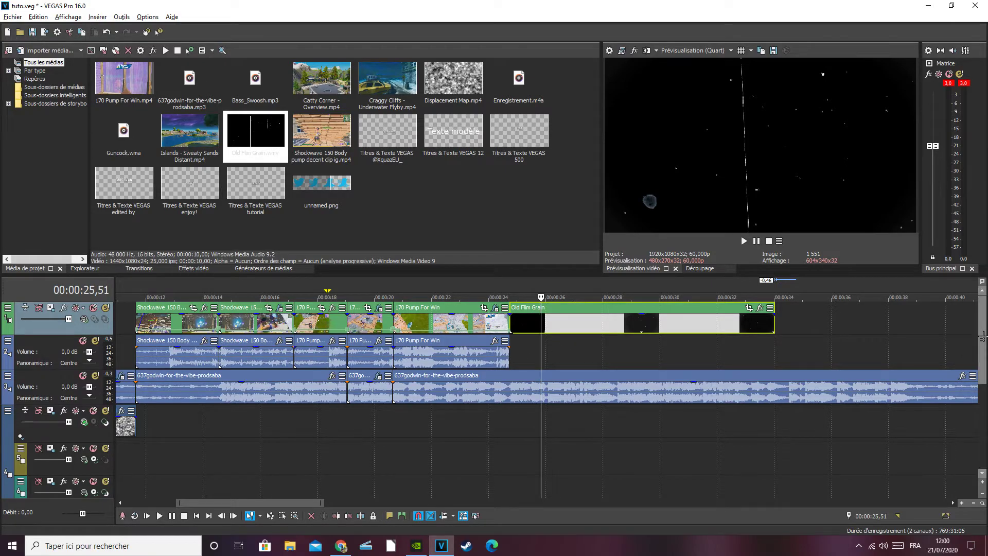
Step: Insert a new video track above the clips and add a Titres & Texte VEGAS event over Old Film Grain
{"action": "left_click_drag", "start_coordinate": [983, 326], "coordinate": [984, 404]}
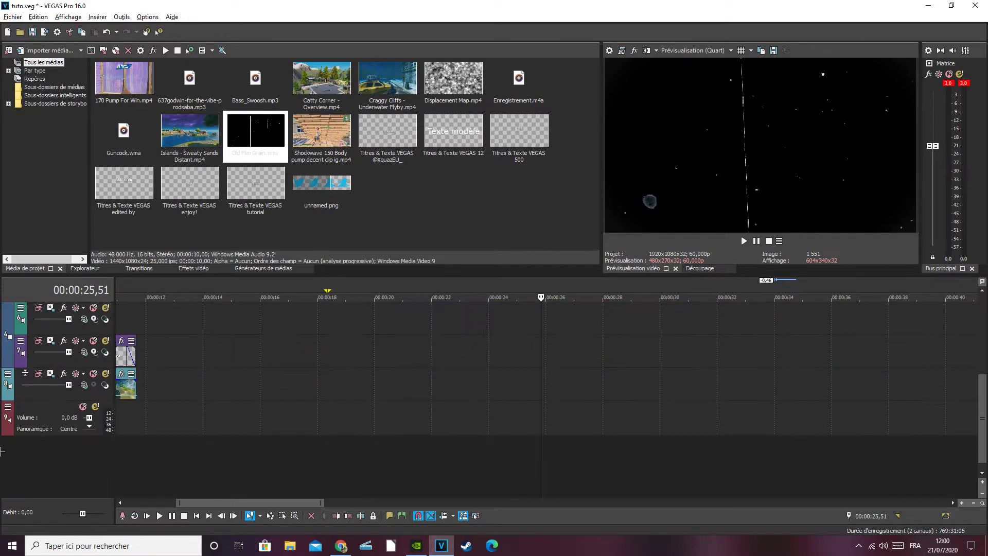
{"action": "right_click", "coordinate": [6, 447]}
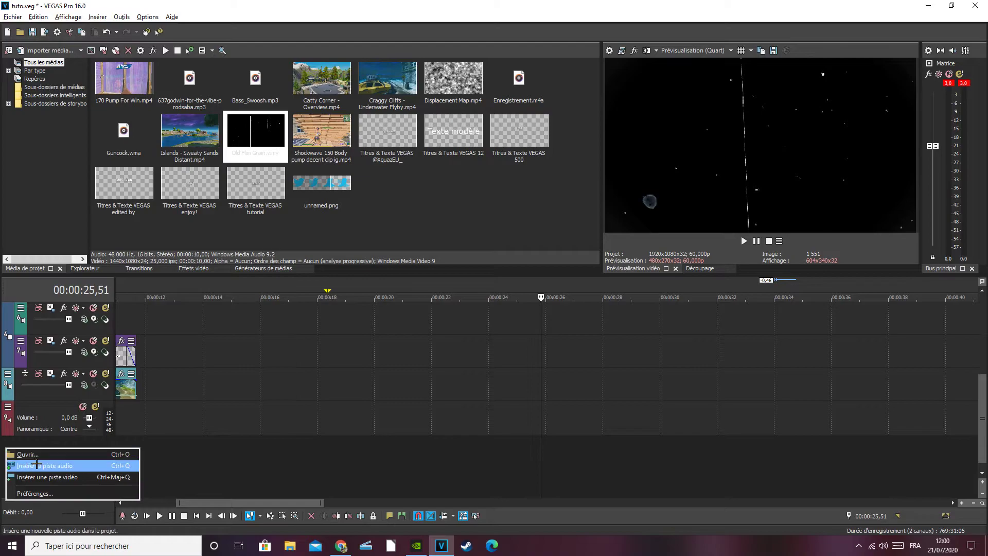
{"action": "left_click", "coordinate": [53, 474]}
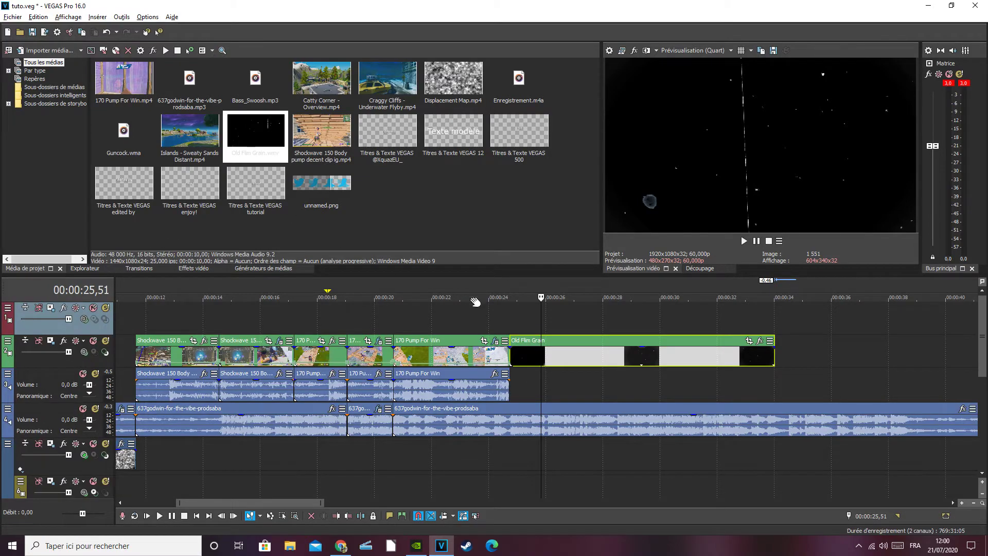
{"action": "right_click", "coordinate": [573, 326]}
{"action": "left_click", "coordinate": [599, 305]}
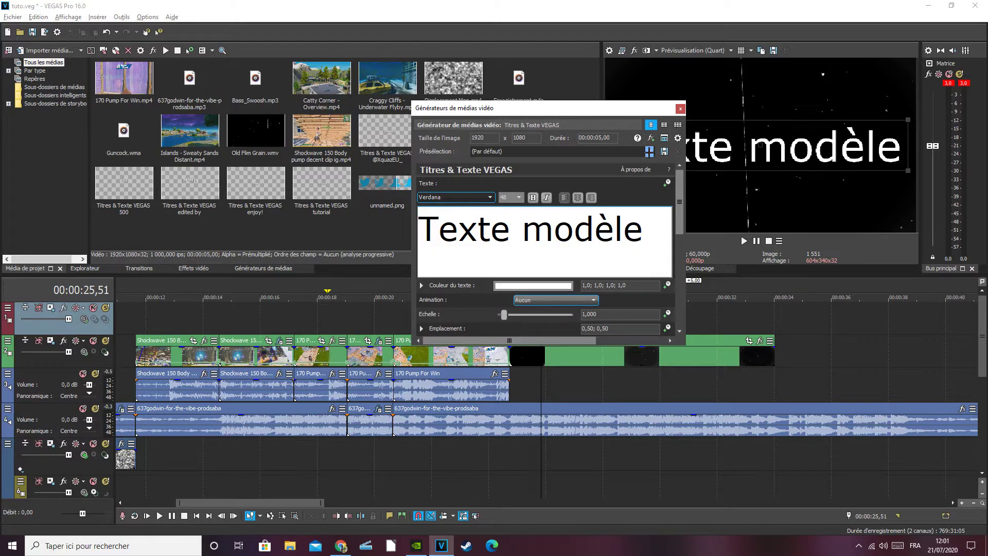
Step: Apply the "better intro" preset to the new title and replace its sample text with "thanks for watching"
{"action": "left_click", "coordinate": [650, 151]}
{"action": "left_click", "coordinate": [494, 354]}
{"action": "left_click_drag", "start_coordinate": [488, 218], "coordinate": [308, 199]}
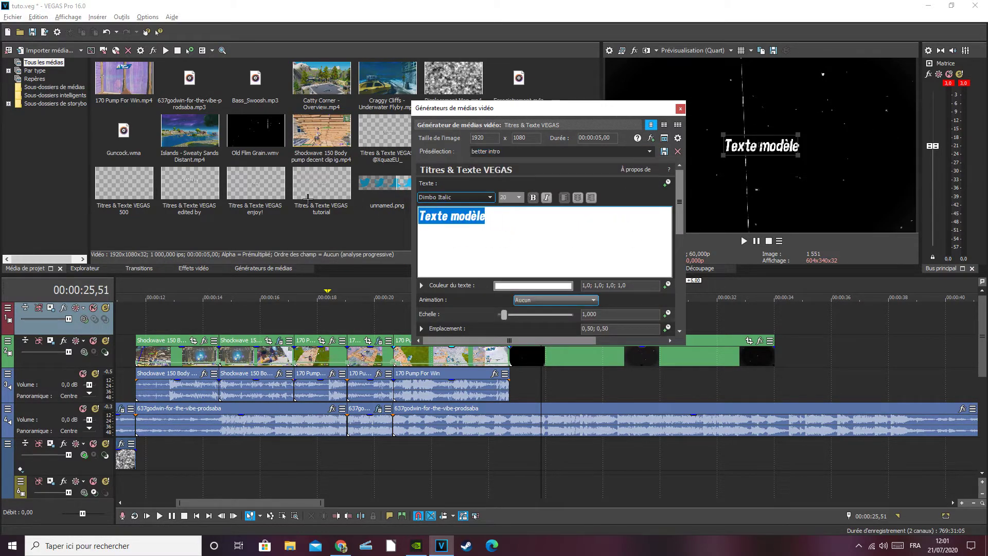
{"action": "key", "text": "BackSpace"}
{"action": "type", "text": "t"}
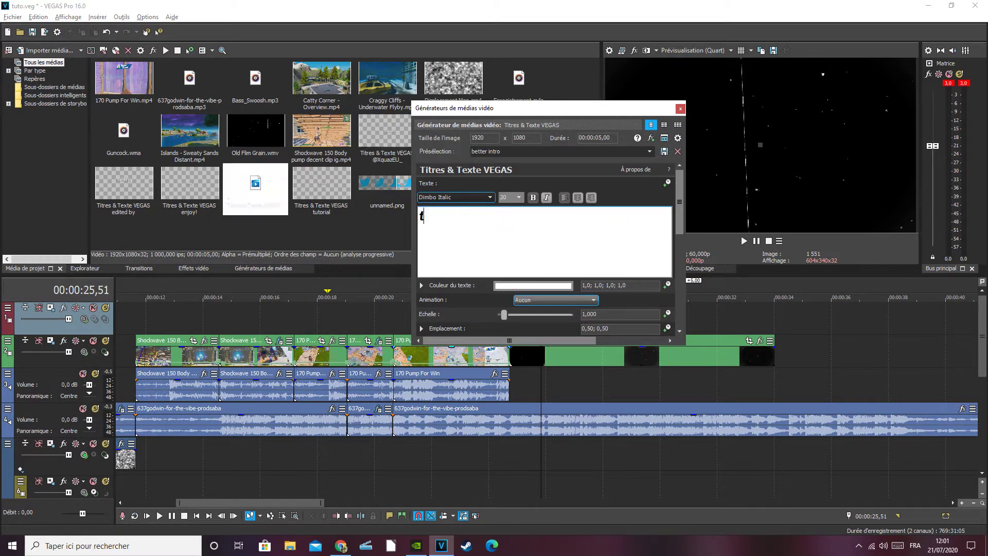
{"action": "type", "text": "hank"}
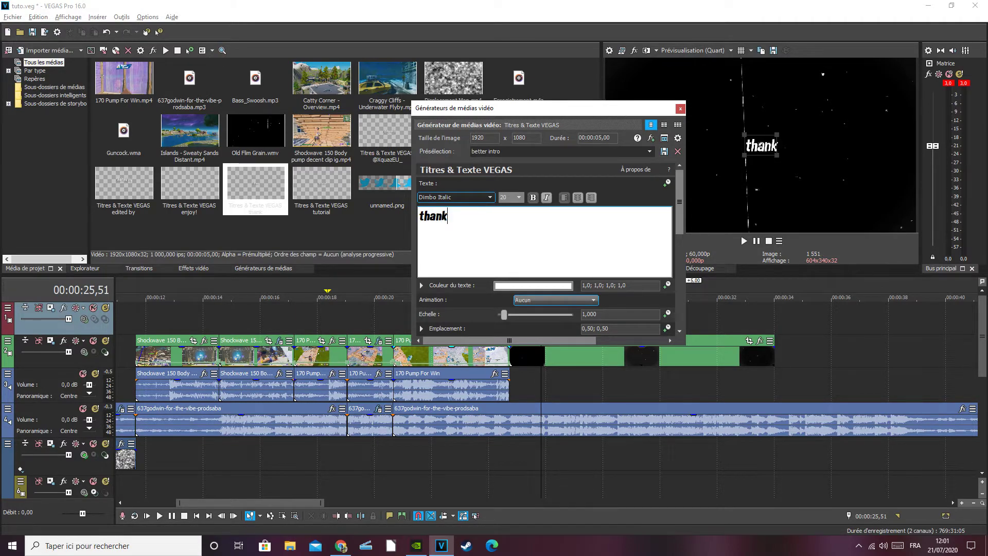
{"action": "type", "text": "s for w"}
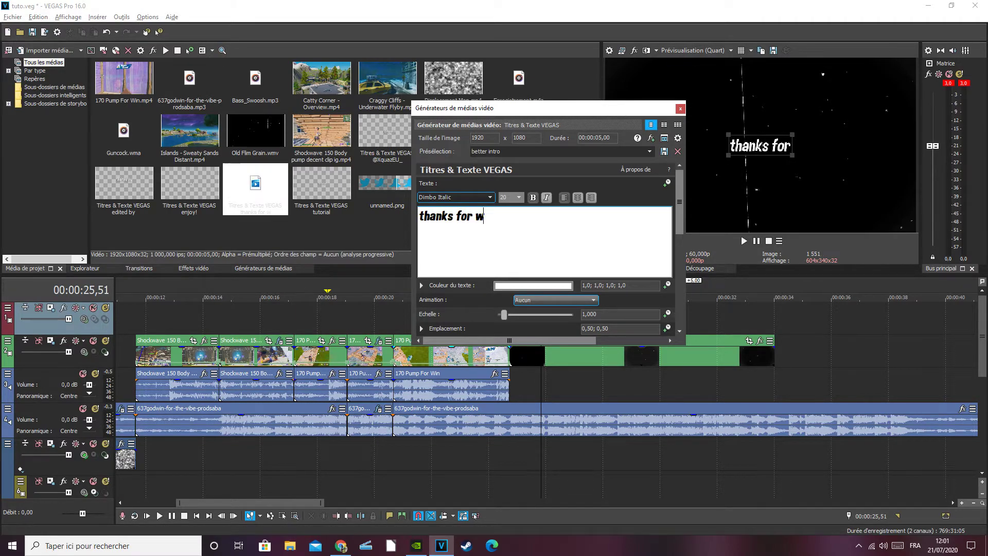
{"action": "type", "text": "atching"}
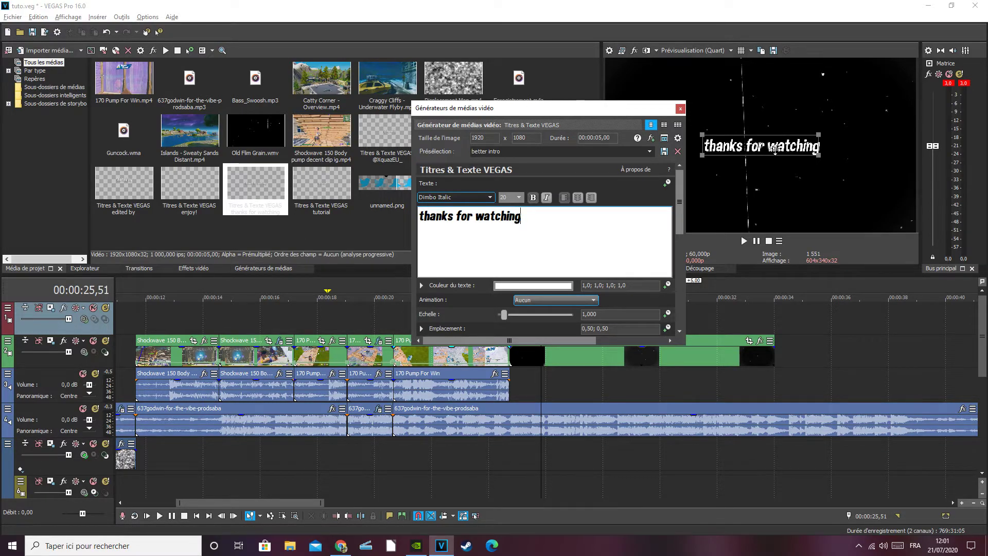
Step: Move the "thanks for watching" text to the top centre of the video frame, at about 0,50; 0,91
{"action": "left_click_drag", "start_coordinate": [775, 149], "coordinate": [775, 75]}
{"action": "left_click_drag", "start_coordinate": [592, 108], "coordinate": [401, 151]}
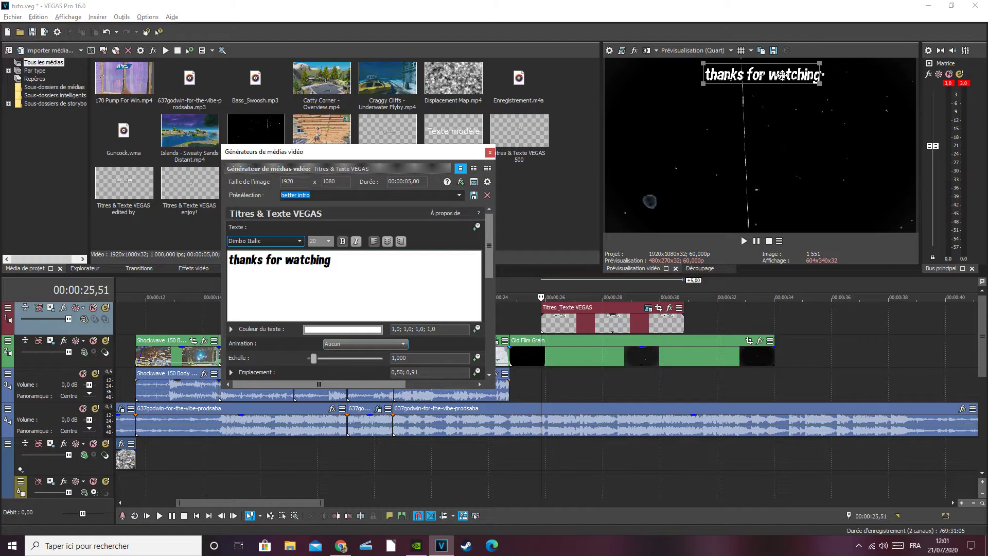
{"action": "left_click_drag", "start_coordinate": [781, 75], "coordinate": [783, 75]}
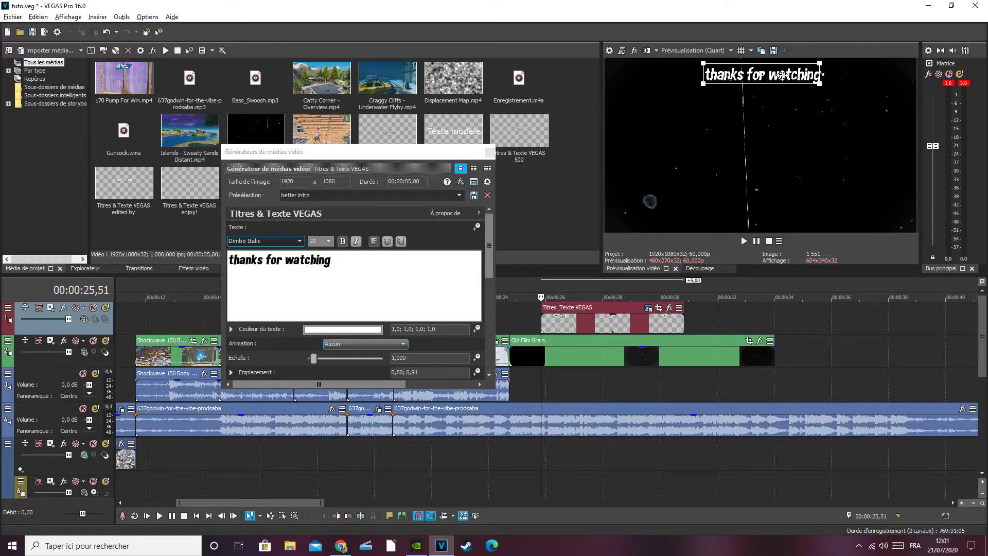
{"action": "left_click", "coordinate": [489, 152]}
Step: Align the title event with the start of Old Film Grain and extend it to the end of that clip
{"action": "left_click", "coordinate": [567, 308]}
{"action": "left_click_drag", "start_coordinate": [566, 308], "coordinate": [535, 308]}
{"action": "left_click_drag", "start_coordinate": [651, 321], "coordinate": [774, 321]}
Step: Insert another empty video track above the title track
{"action": "scroll", "coordinate": [982, 329], "scroll_direction": "down", "scroll_amount": 2}
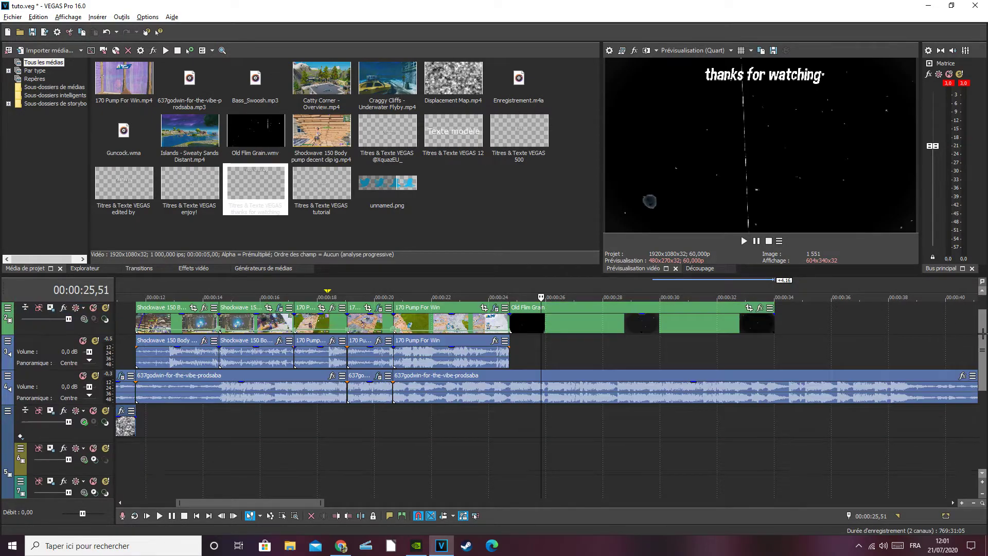
{"action": "scroll", "coordinate": [982, 350], "scroll_direction": "up", "scroll_amount": 2}
{"action": "scroll", "coordinate": [981, 380], "scroll_direction": "down", "scroll_amount": 5}
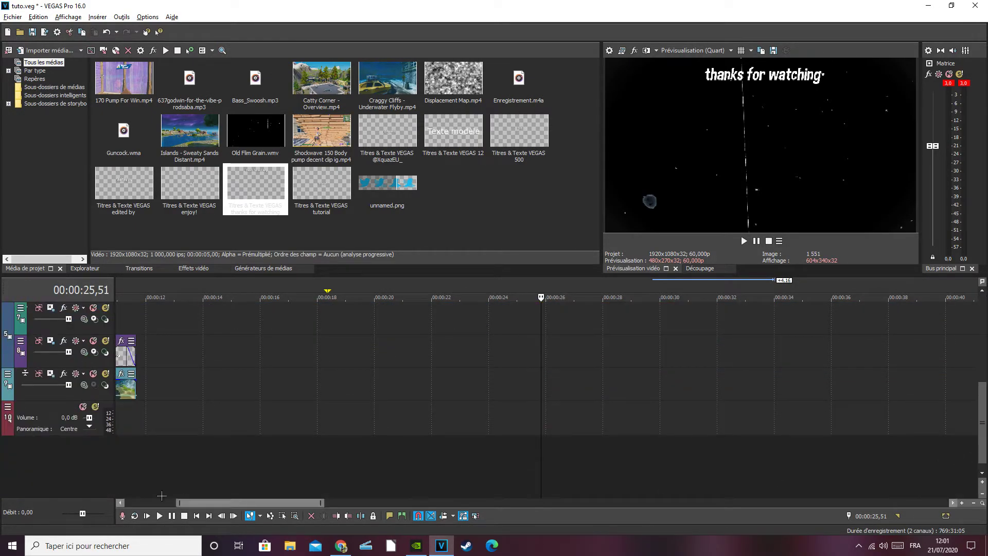
{"action": "right_click", "coordinate": [5, 445]}
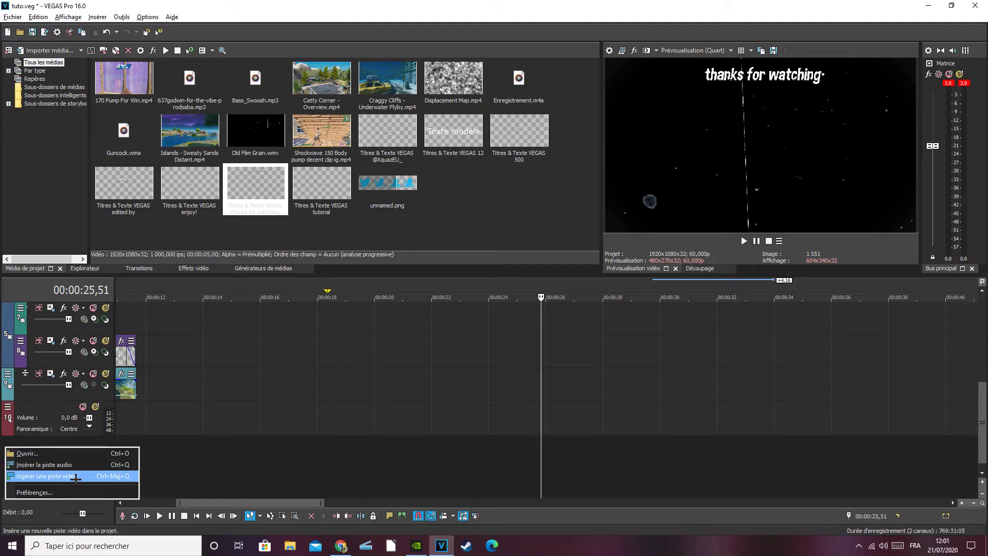
{"action": "left_click", "coordinate": [76, 476]}
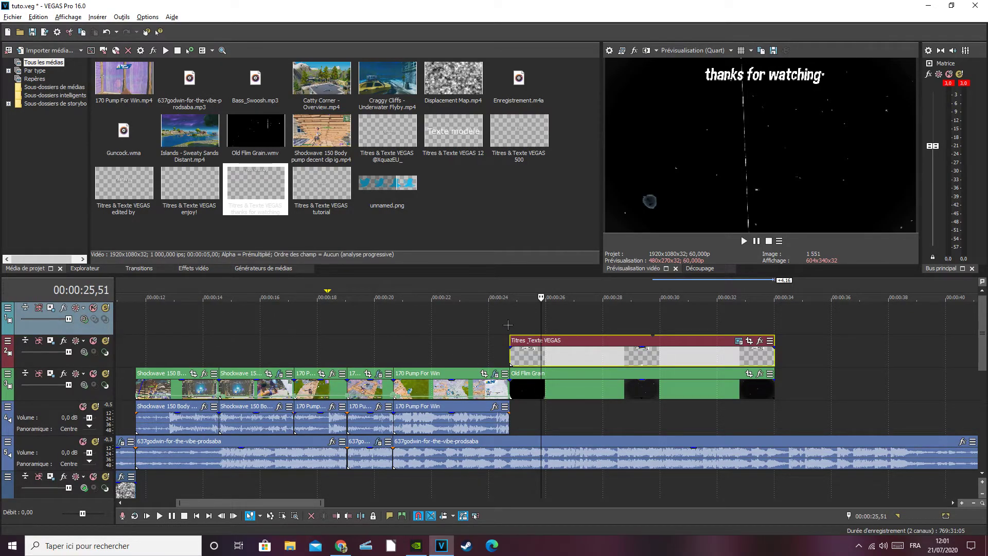
Step: Place Displacement Map.mp4 without its audio on the empty track above the title and extend it to the title's full length
{"action": "left_click_drag", "start_coordinate": [463, 80], "coordinate": [533, 271]}
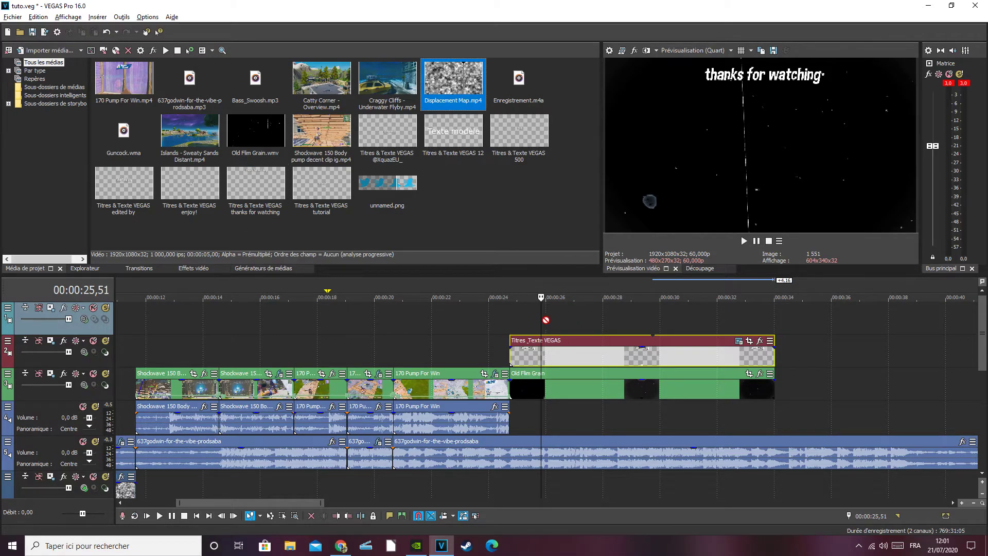
{"action": "left_click_drag", "start_coordinate": [546, 319], "coordinate": [518, 321]}
{"action": "right_click", "coordinate": [18, 354]}
{"action": "left_click", "coordinate": [44, 169]}
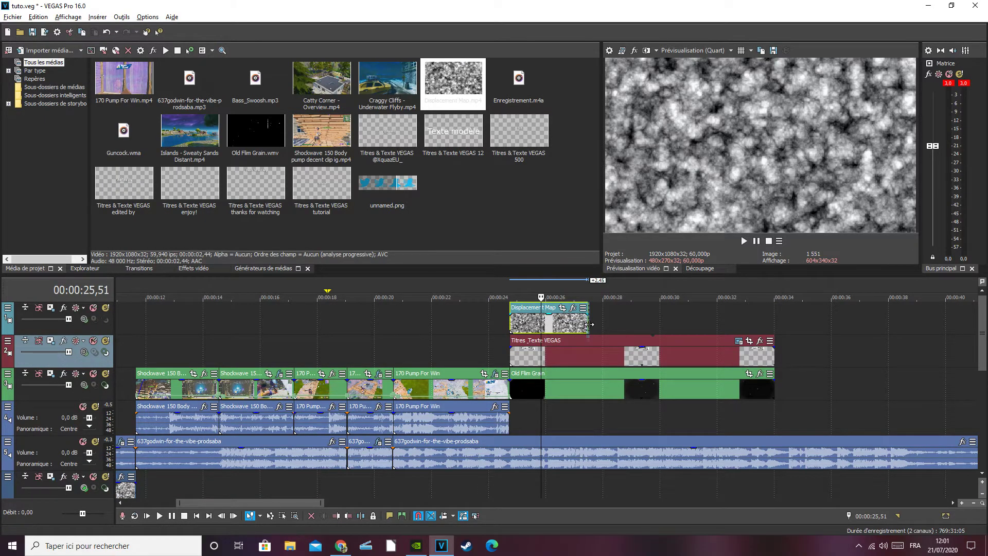
{"action": "left_click_drag", "start_coordinate": [588, 325], "coordinate": [775, 339]}
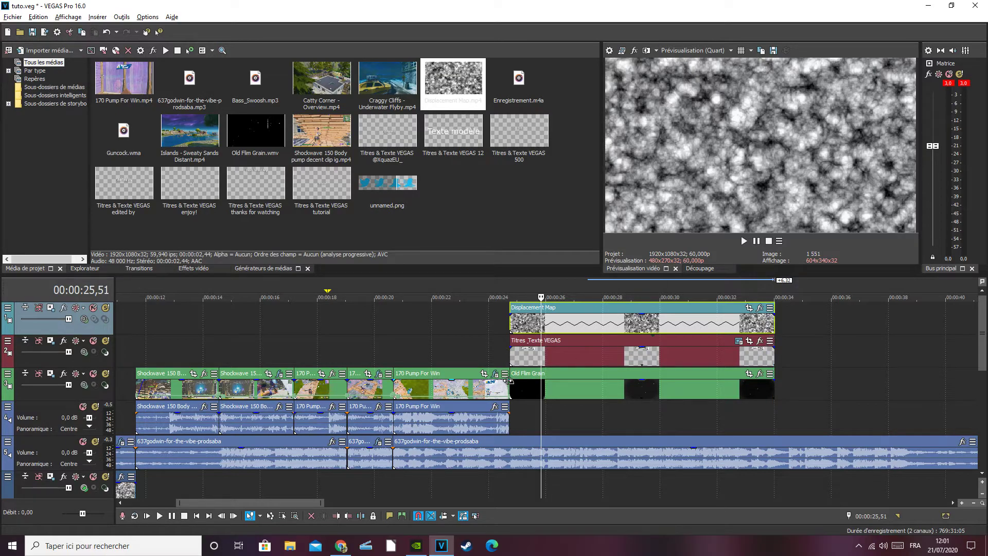
Step: Fade out the last 170 Pump For Win part, fade in the title and Old Film Grain, and preview the transition
{"action": "left_click_drag", "start_coordinate": [526, 374], "coordinate": [500, 385]}
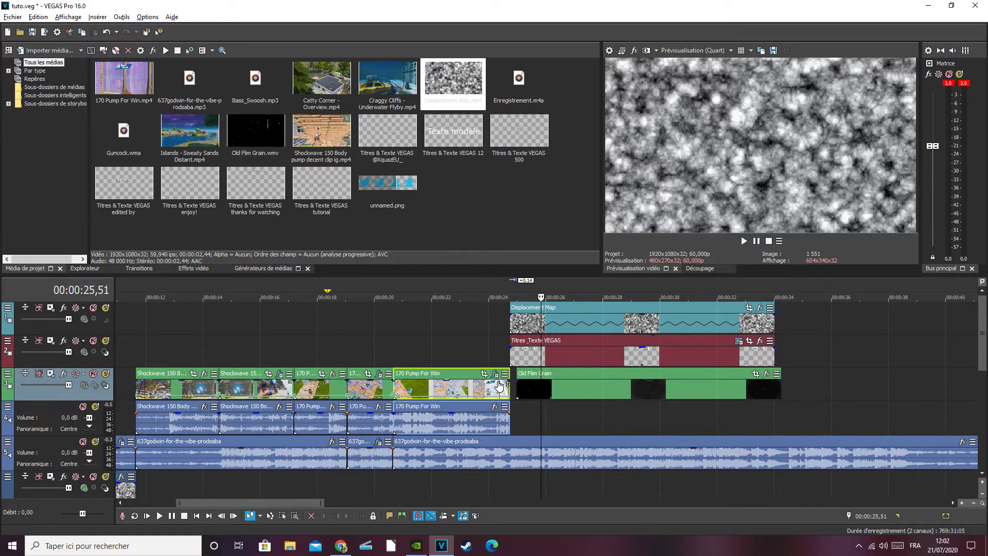
{"action": "scroll", "coordinate": [499, 383], "scroll_direction": "up", "scroll_amount": 2}
{"action": "left_click", "coordinate": [476, 385]}
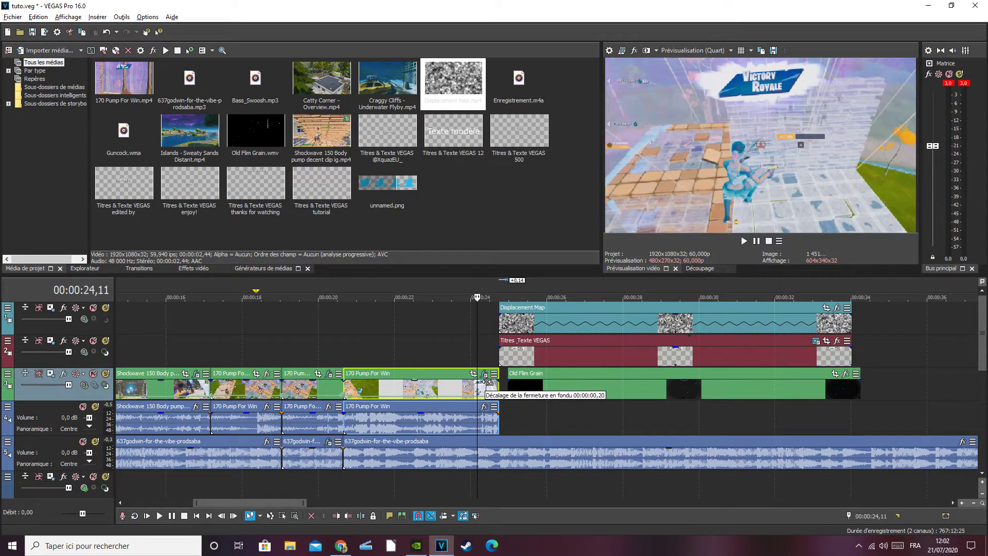
{"action": "mouse_move", "coordinate": [525, 376]}
{"action": "left_mouse_down"}
{"action": "mouse_move", "coordinate": [505, 350]}
{"action": "mouse_move", "coordinate": [514, 348]}
{"action": "mouse_move", "coordinate": [512, 380]}
{"action": "left_mouse_up"}
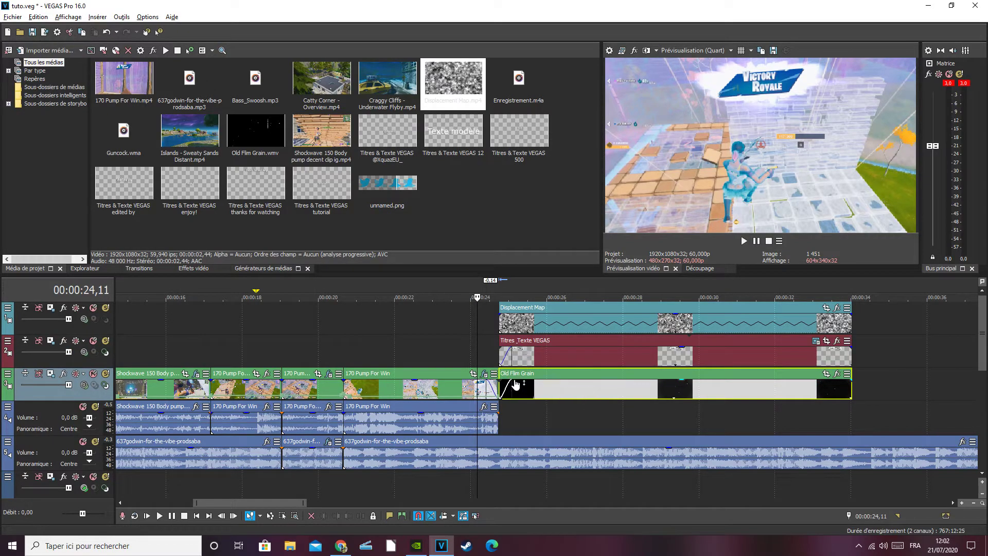
{"action": "key", "text": "space"}
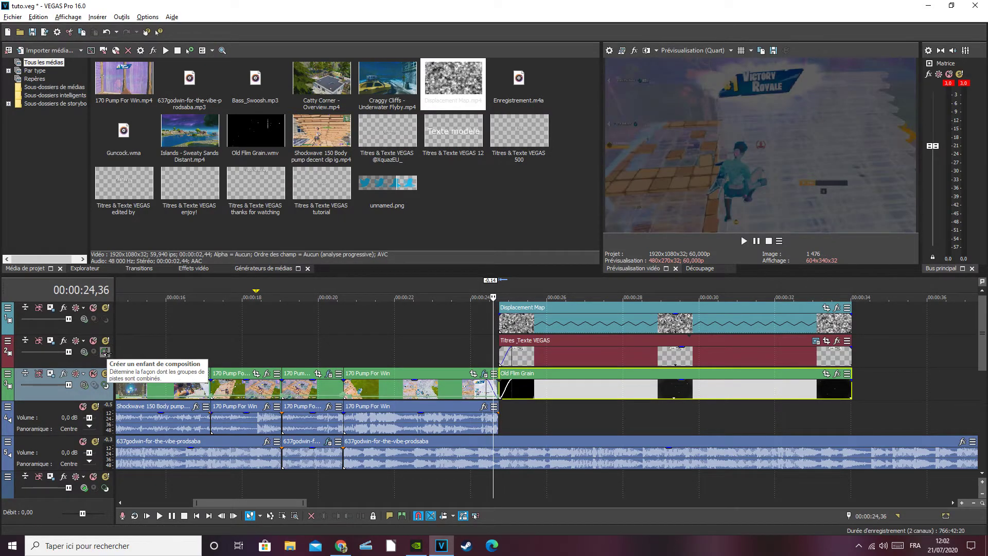
Step: Make the title track a compositing child of the Displacement Map track and set the parent's custom compositing mode to Carte de déplacement VEGAS
{"action": "left_click", "coordinate": [105, 351]}
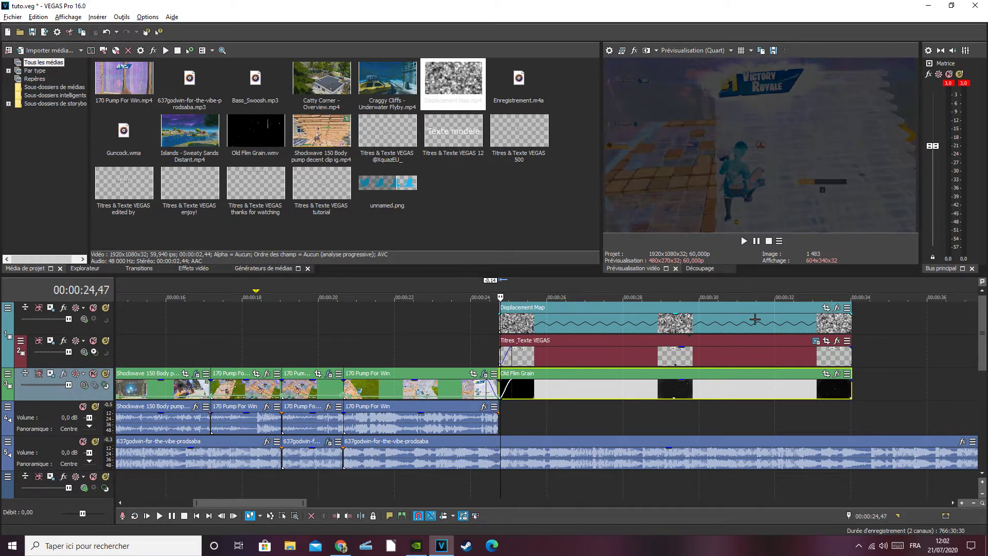
{"action": "left_click", "coordinate": [82, 318]}
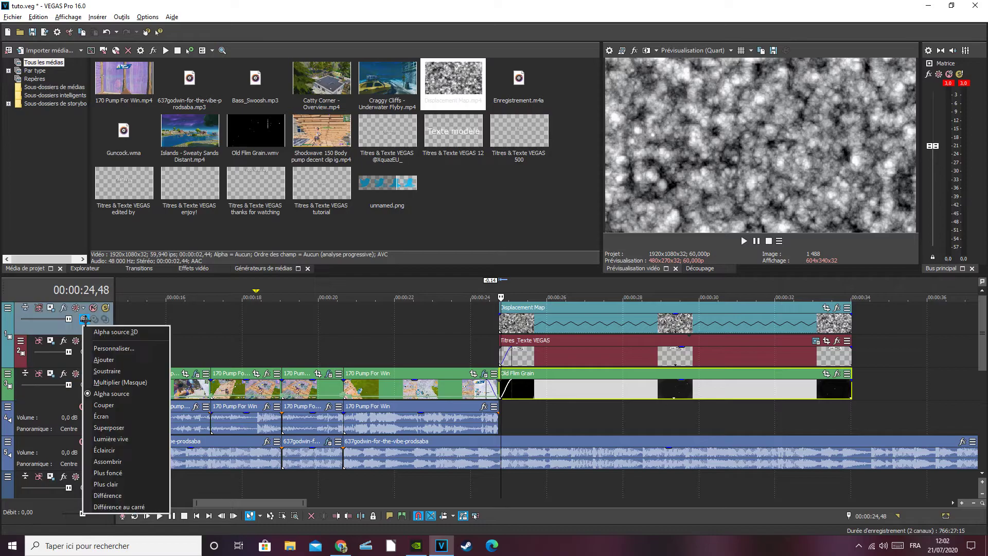
{"action": "left_click", "coordinate": [117, 350]}
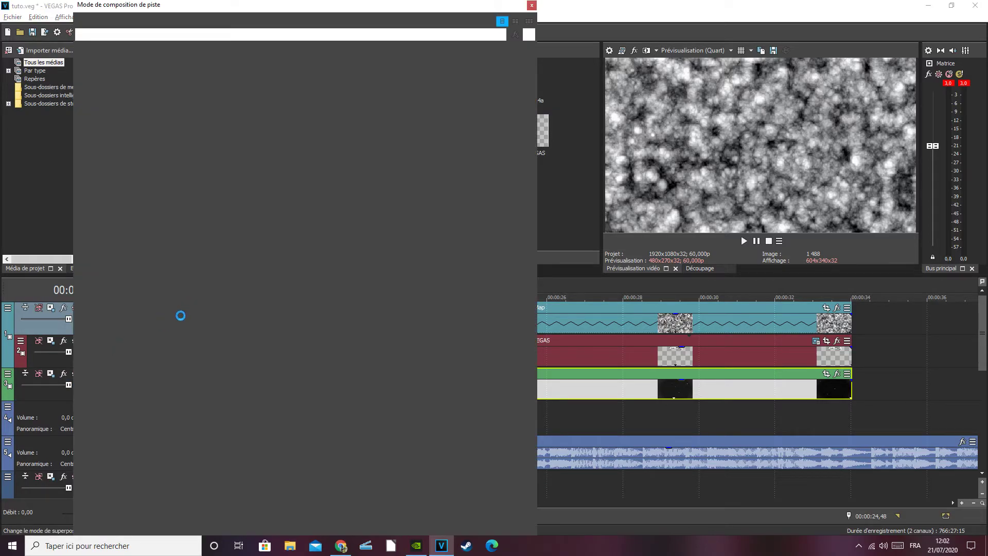
{"action": "left_click", "coordinate": [295, 329]}
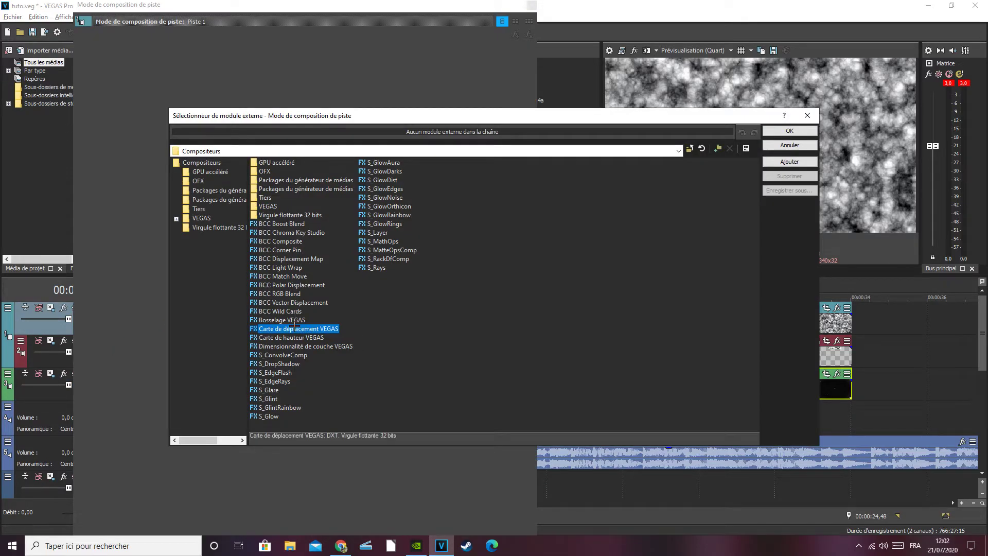
{"action": "left_click", "coordinate": [789, 161]}
{"action": "left_click", "coordinate": [790, 130]}
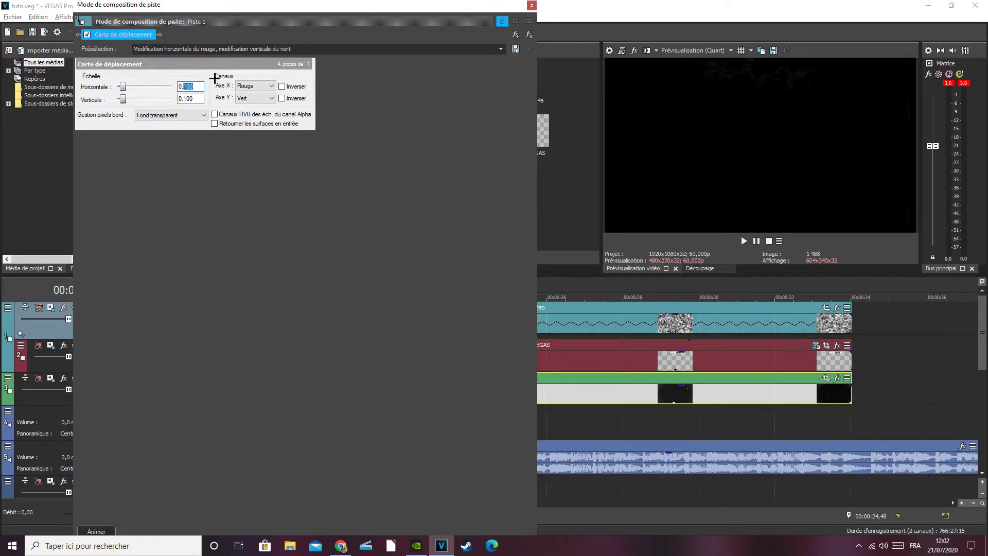
Step: Confirm the displacement map's horizontal scale, close the track compositing settings, and preview the displaced outro title
{"action": "key", "text": "Return"}
{"action": "left_click", "coordinate": [190, 100]}
{"action": "left_click", "coordinate": [531, 6]}
{"action": "key", "text": "space"}
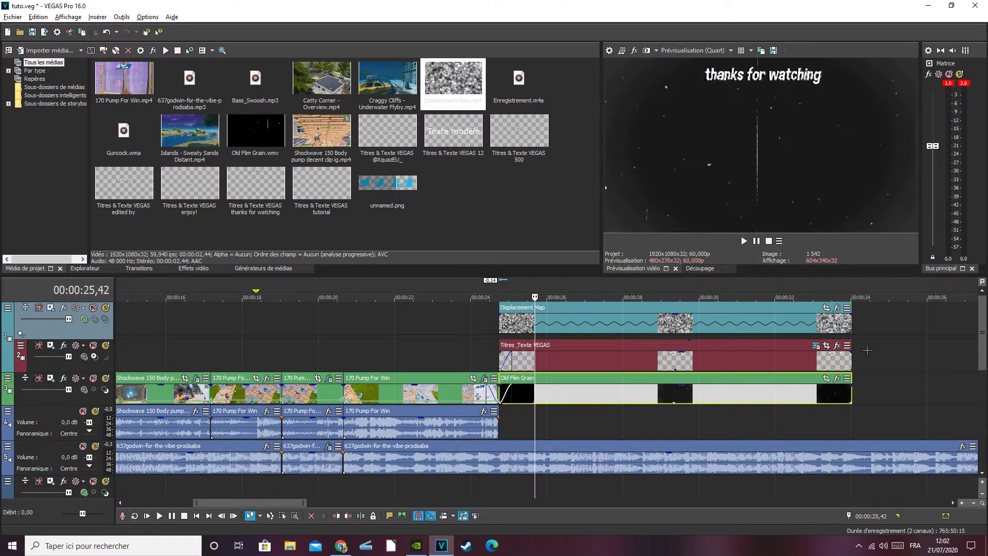
Step: Add a short fade-out at the end of the thanks for watching title event
{"action": "left_click_drag", "start_coordinate": [848, 354], "coordinate": [839, 357]}
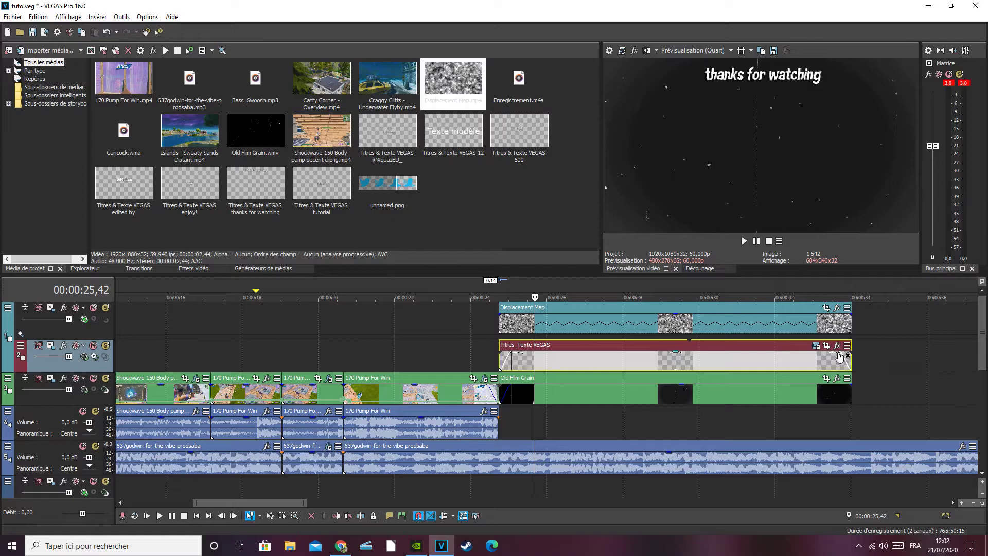
{"action": "scroll", "coordinate": [932, 350], "scroll_direction": "down", "scroll_amount": 3}
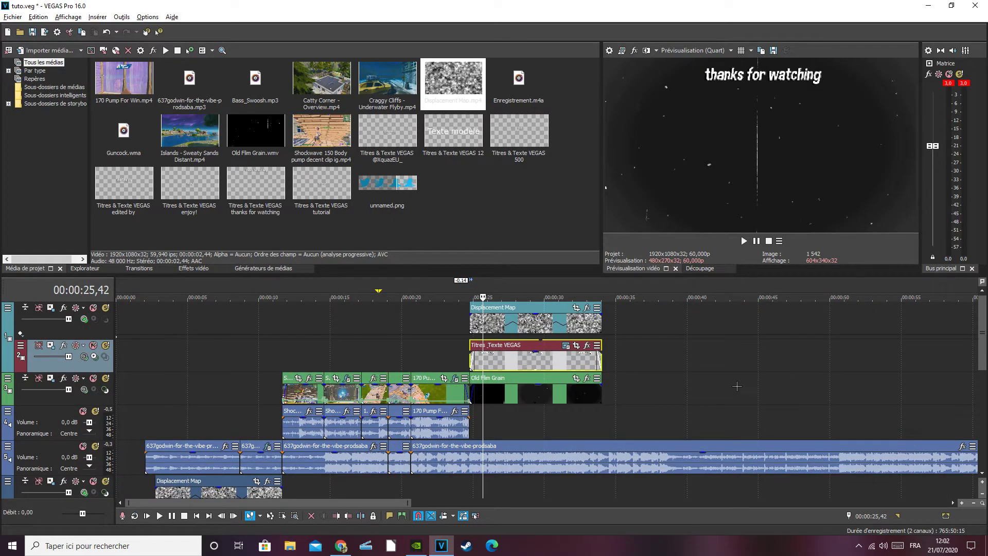
{"action": "scroll", "coordinate": [781, 367], "scroll_direction": "down", "scroll_amount": 1}
{"action": "left_click_drag", "start_coordinate": [982, 339], "coordinate": [986, 301]}
Step: Step the playhead back from the outro title to 00:00:24,30 in the last gameplay clip
{"action": "key", "text": "Left"}
{"action": "key", "text": "Left"}
{"action": "key", "text": "Left"}
{"action": "key", "text": "Left"}
{"action": "key", "text": "Left"}
{"action": "key", "text": "Left"}
{"action": "key", "text": "Left"}
{"action": "key", "text": "Left"}
{"action": "key", "text": "Left"}
{"action": "key", "text": "Left"}
{"action": "key", "text": "Left"}
{"action": "key", "text": "Left"}
{"action": "key", "text": "Left"}
{"action": "key", "text": "Left"}
{"action": "key", "text": "Left"}
{"action": "key", "text": "Left"}
{"action": "key", "text": "Left"}
{"action": "key", "text": "Left"}
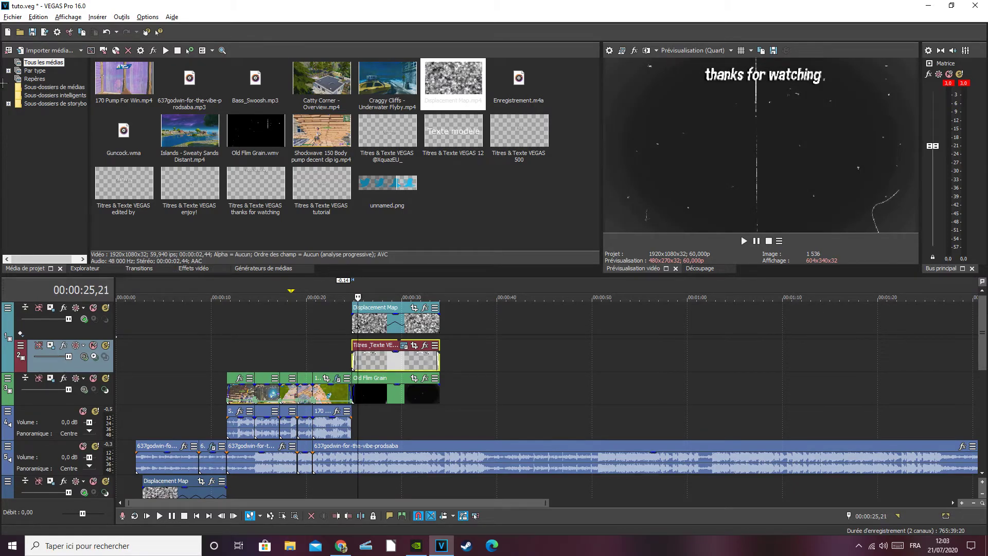
{"action": "key", "text": "Left"}
{"action": "key", "text": "Left"}
{"action": "key", "text": "Left"}
{"action": "key", "text": "Left"}
{"action": "key", "text": "Left"}
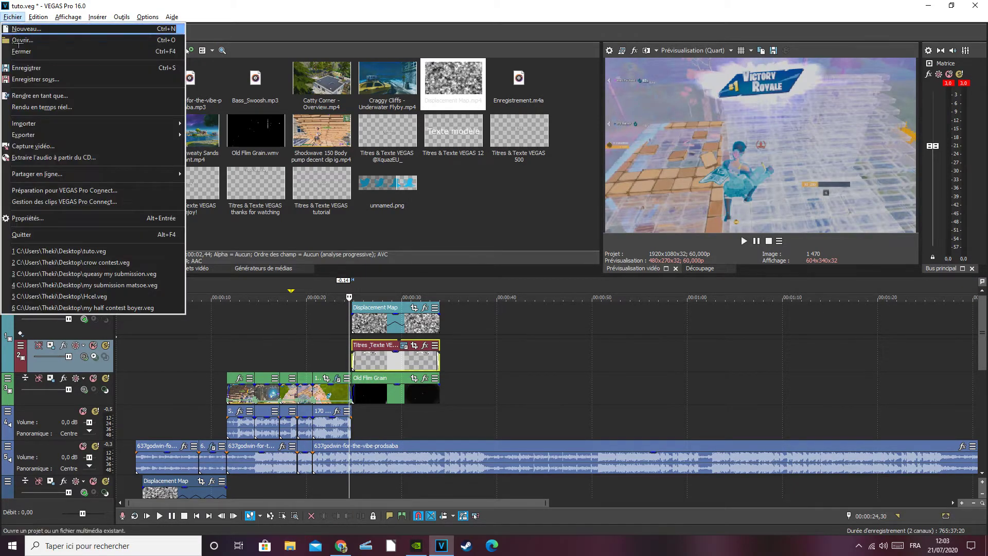
Step: Request the Render As dialog, switch to Chrome to open YouTube, and return to VEGAS Pro
{"action": "left_click", "coordinate": [68, 94]}
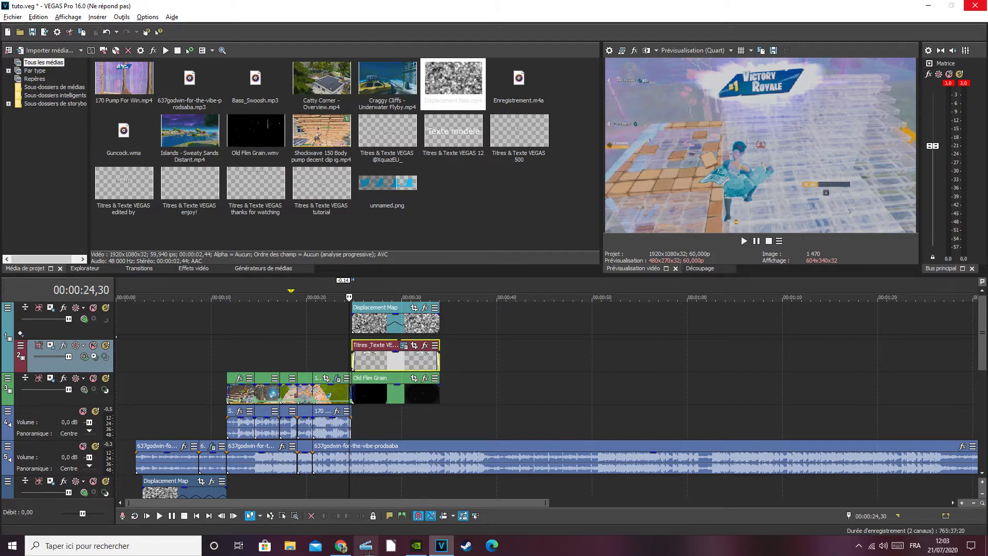
{"action": "left_click", "coordinate": [341, 545]}
{"action": "type", "text": "@"}
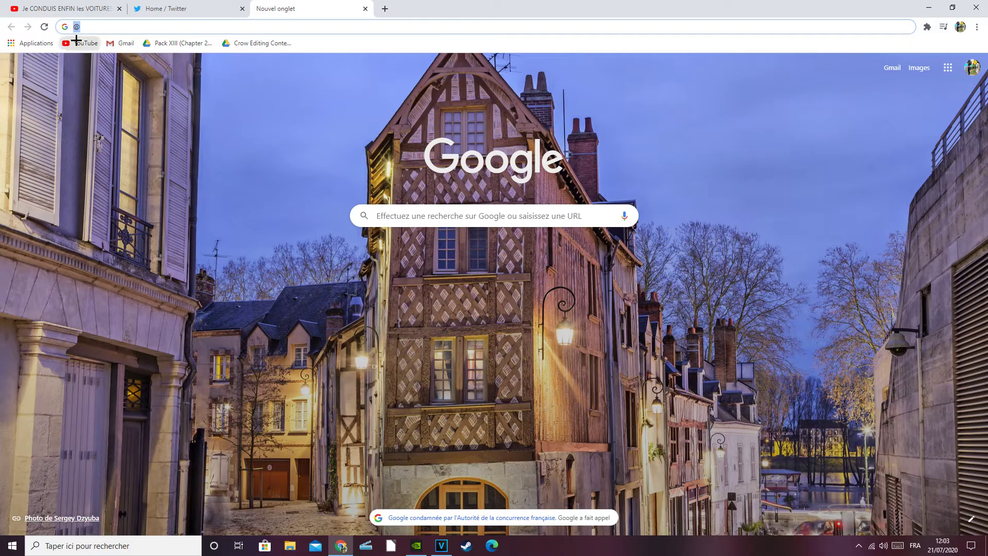
{"action": "left_click", "coordinate": [80, 43]}
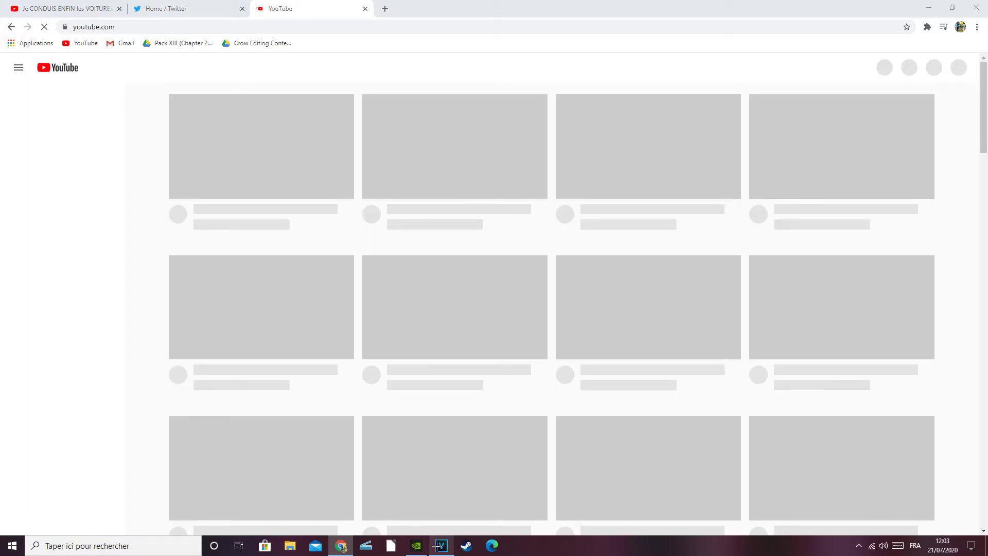
{"action": "mouse_move", "coordinate": [436, 547]}
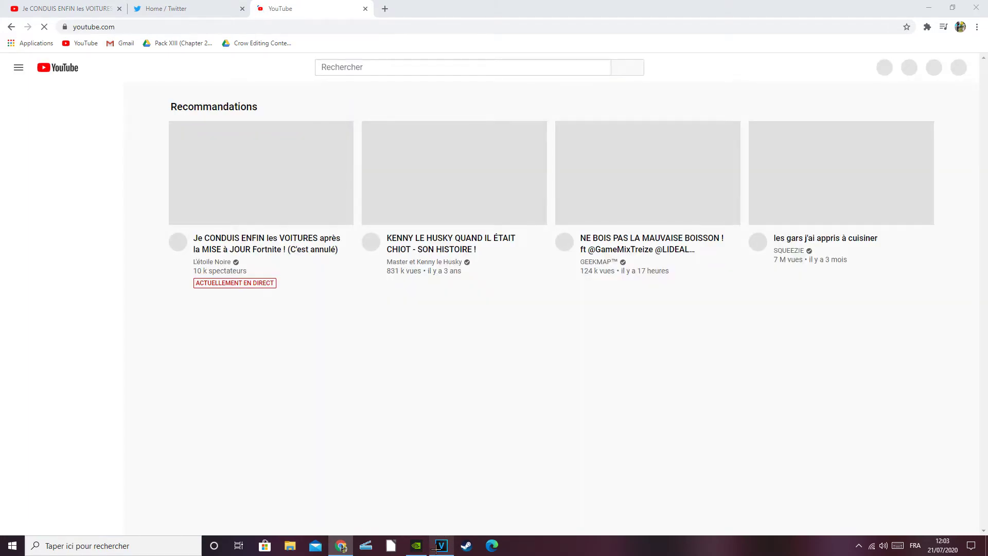
{"action": "left_click", "coordinate": [437, 547]}
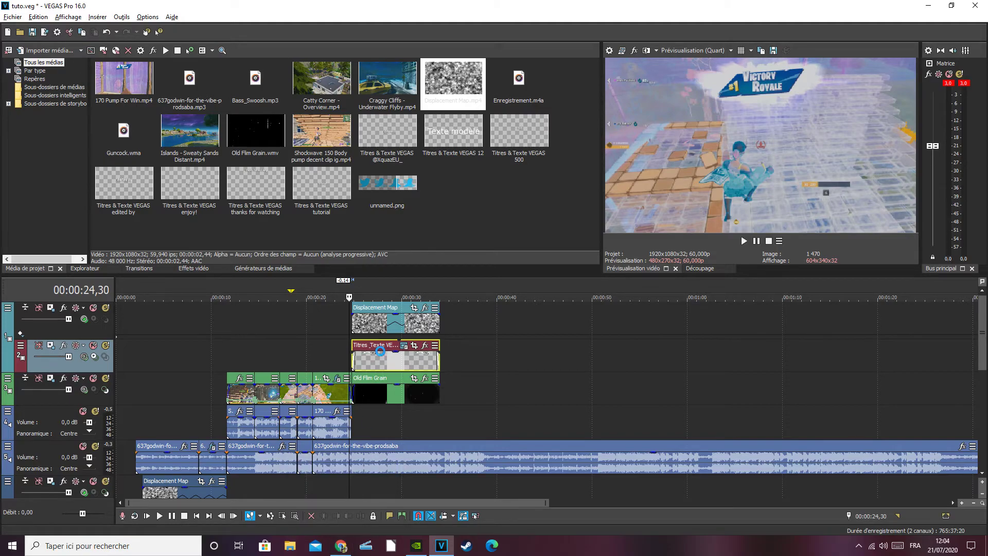
{"action": "left_click", "coordinate": [44, 32]}
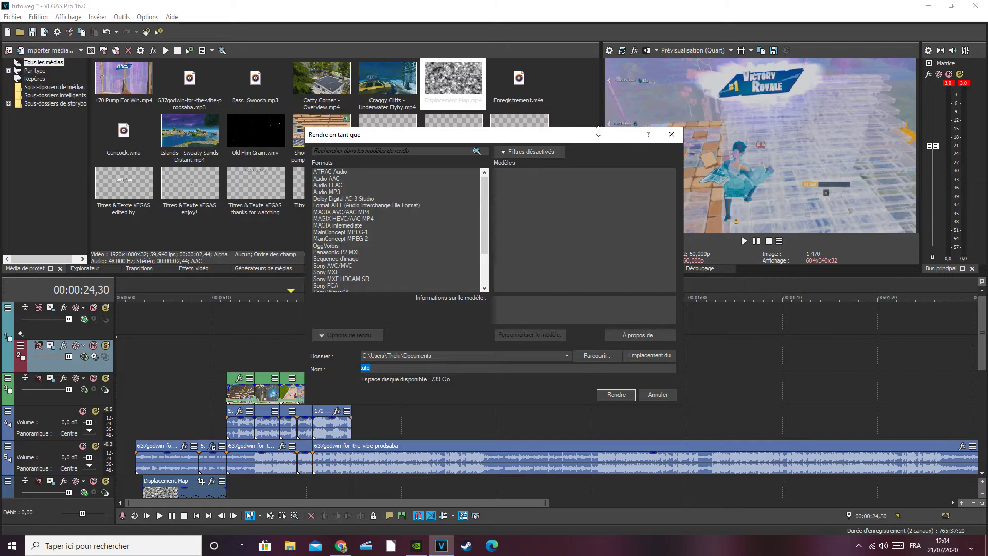
{"action": "left_click_drag", "start_coordinate": [597, 135], "coordinate": [545, 454]}
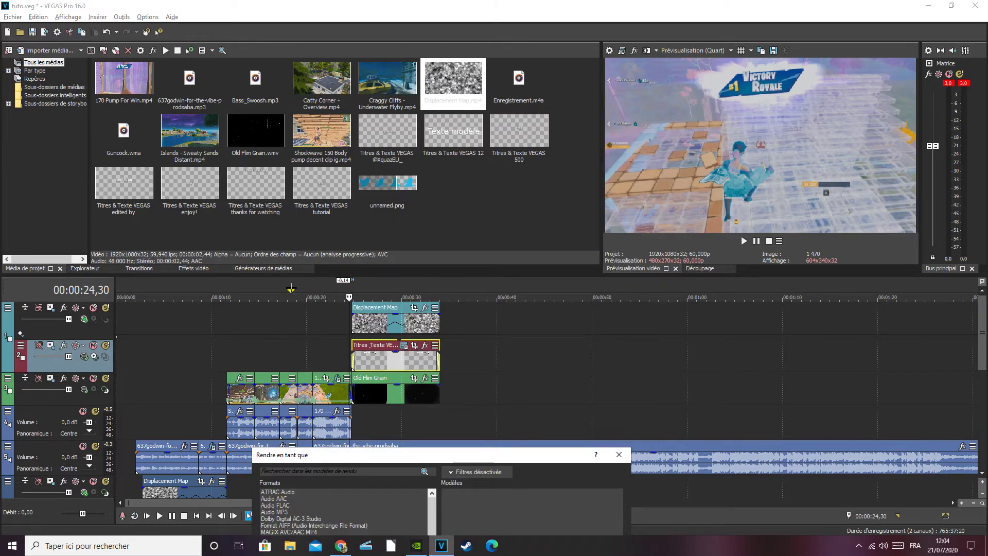
{"action": "left_click_drag", "start_coordinate": [458, 455], "coordinate": [450, 165]}
{"action": "left_click", "coordinate": [611, 163]}
Step: Set the render loop region from the project start to the outro's end at 00:00:34,01
{"action": "left_click_drag", "start_coordinate": [289, 288], "coordinate": [117, 288]}
{"action": "left_click_drag", "start_coordinate": [288, 295], "coordinate": [439, 297]}
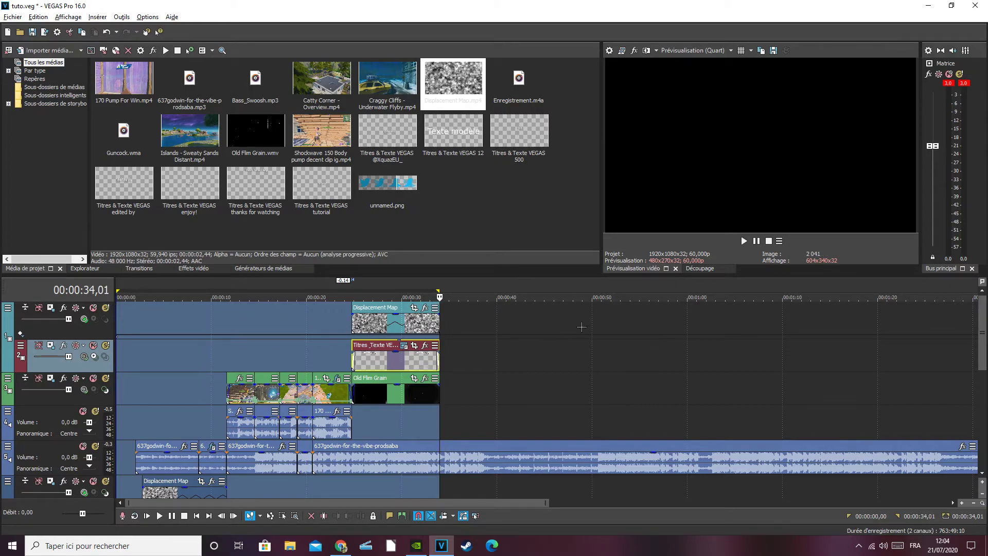
{"action": "scroll", "coordinate": [984, 381], "scroll_direction": "down", "scroll_amount": 1}
{"action": "scroll", "coordinate": [984, 384], "scroll_direction": "up", "scroll_amount": 1}
Step: Set up a render with the MAGIX AVC/AAC MP4 format and Internet HD 1080p 59,94 fps template, and review the render options
{"action": "left_click", "coordinate": [13, 16]}
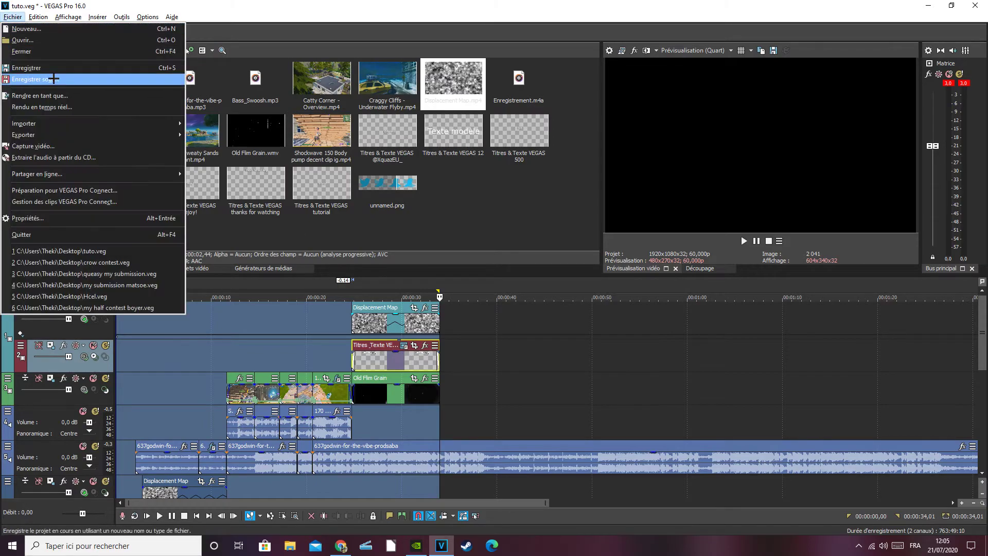
{"action": "left_click", "coordinate": [58, 95]}
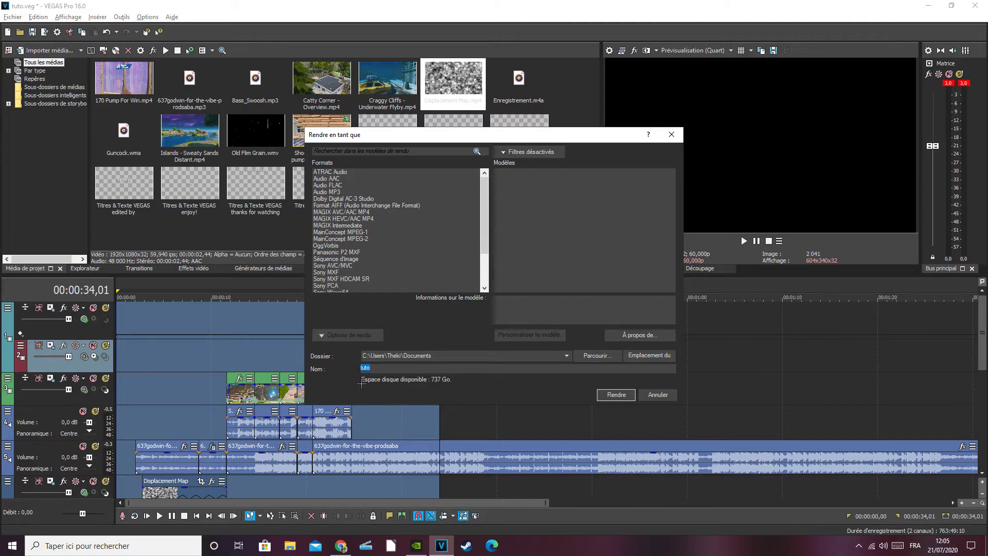
{"action": "left_click", "coordinate": [372, 212]}
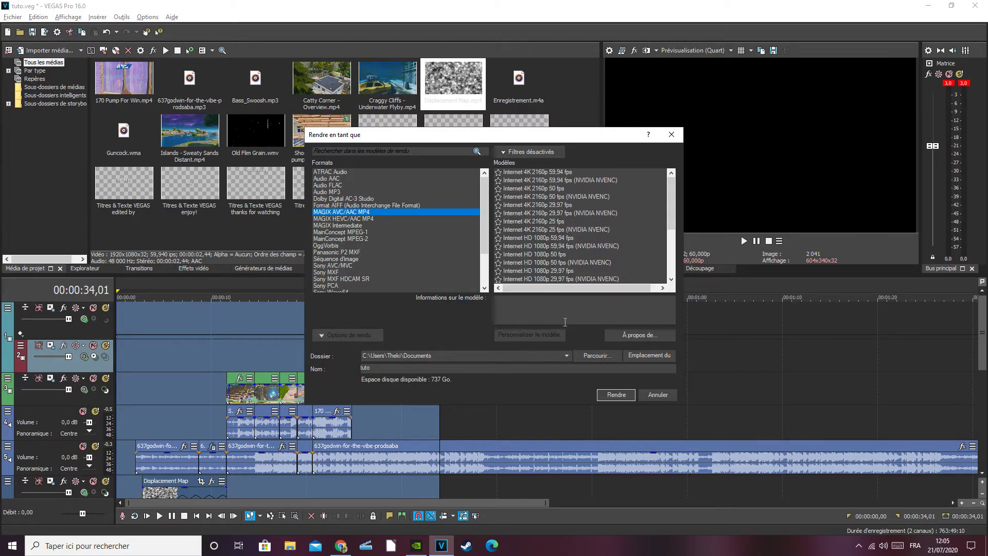
{"action": "scroll", "coordinate": [649, 217], "scroll_direction": "down", "scroll_amount": 3}
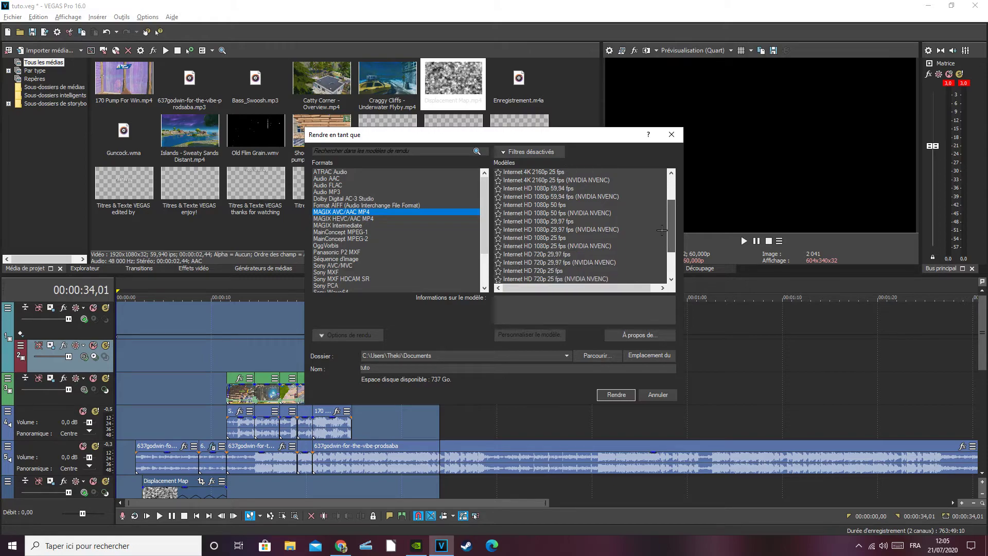
{"action": "scroll", "coordinate": [658, 237], "scroll_direction": "up", "scroll_amount": 2}
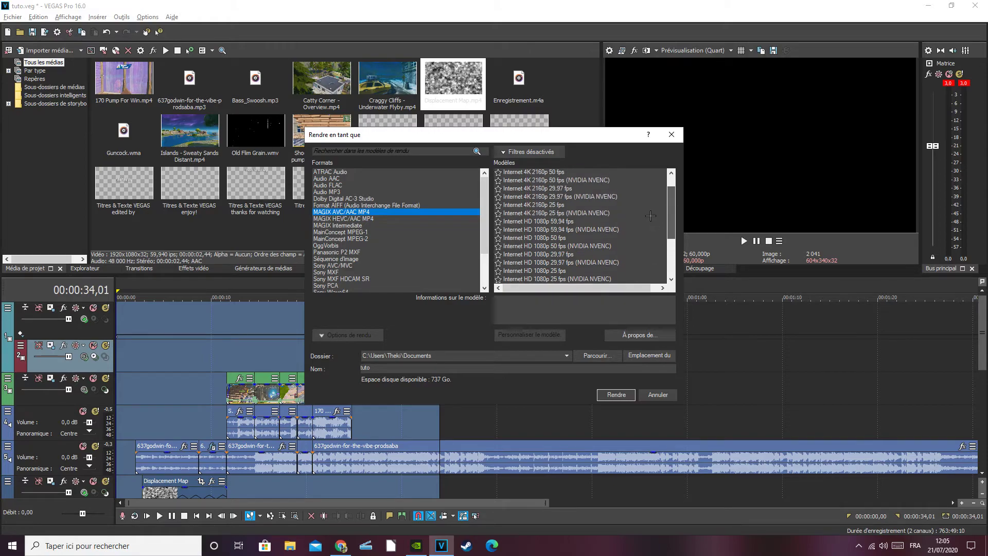
{"action": "left_click", "coordinate": [548, 221]}
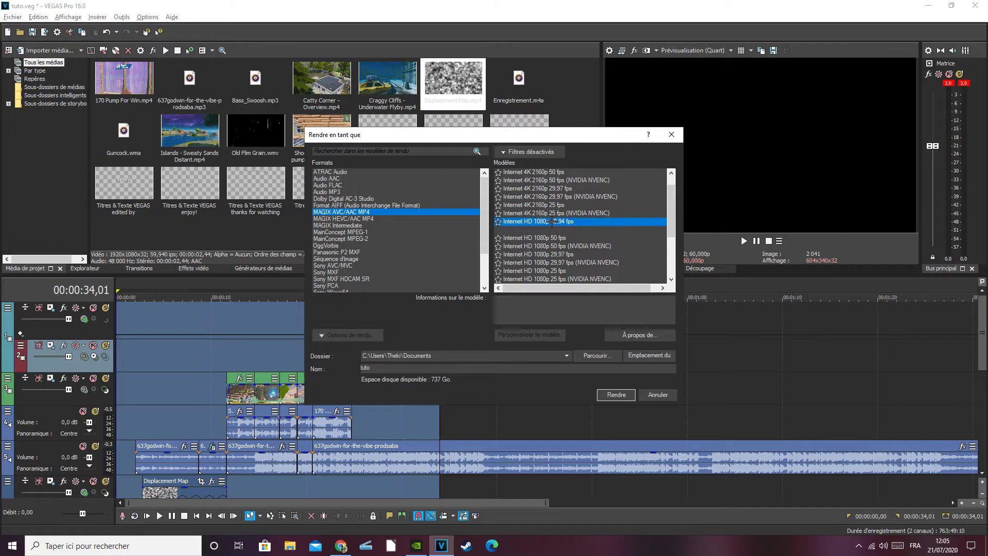
{"action": "left_click", "coordinate": [350, 335]}
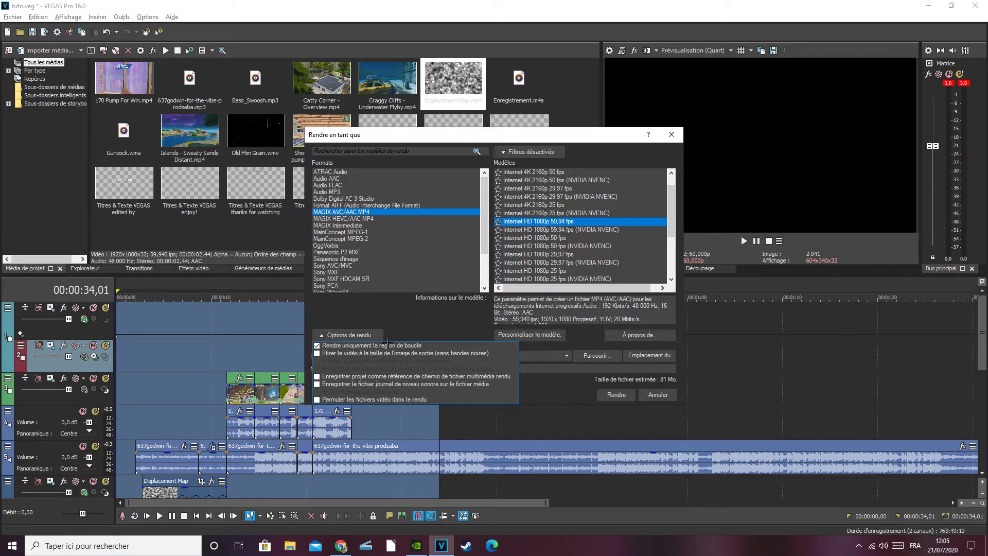
{"action": "left_click", "coordinate": [354, 334]}
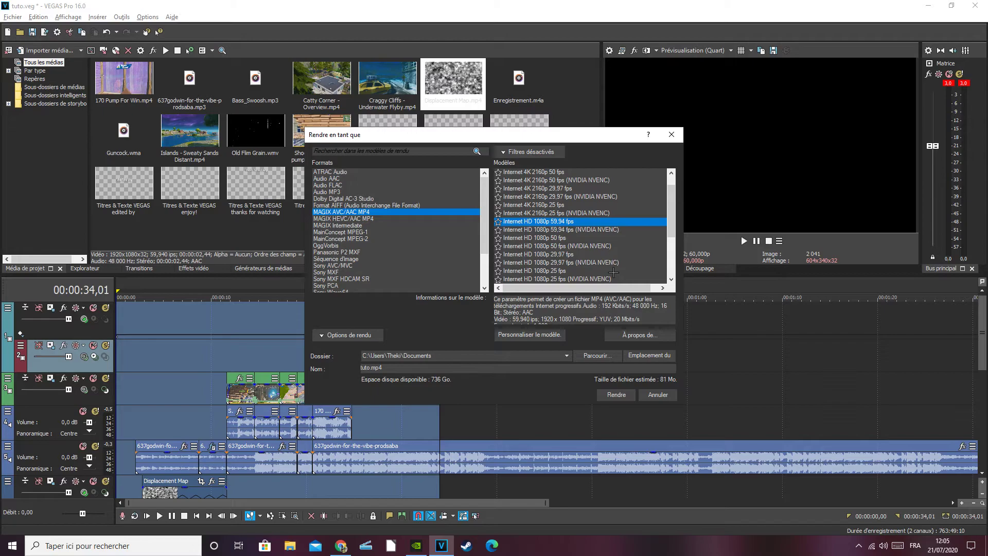
Step: Customize the render template with a frame rate of 60
{"action": "left_click", "coordinate": [515, 337]}
{"action": "double_click", "coordinate": [474, 249]}
{"action": "key", "text": "BackSpace"}
{"action": "type", "text": "60"}
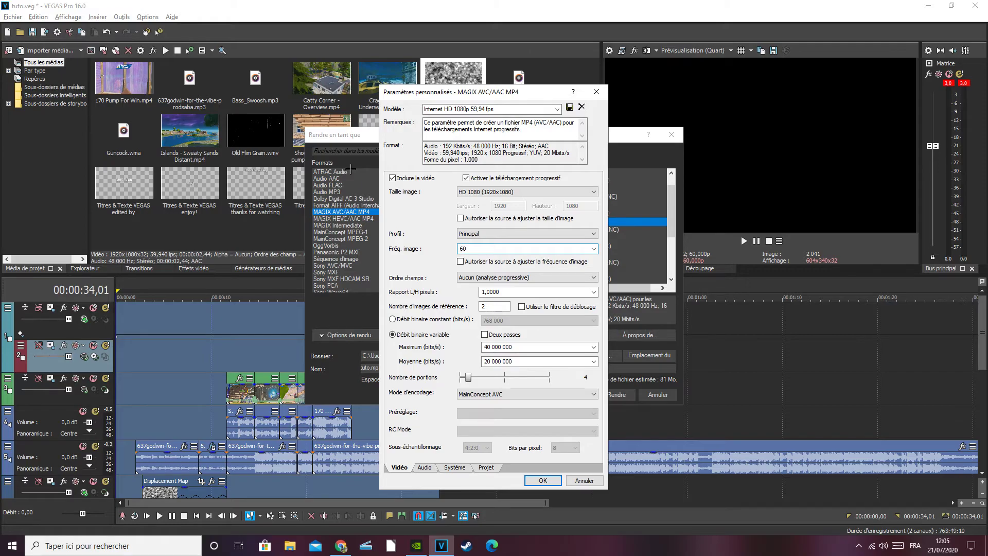
{"action": "key", "text": "Return"}
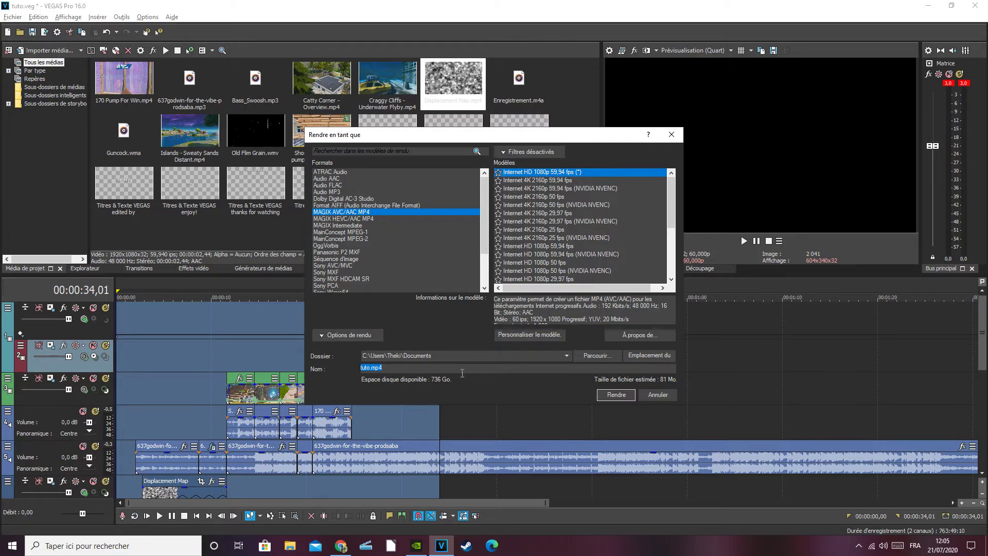
Step: Render the loop region to tuto.mp4 in the Documents folder, overwrite the existing file, and bring up the render progress
{"action": "left_click", "coordinate": [616, 395]}
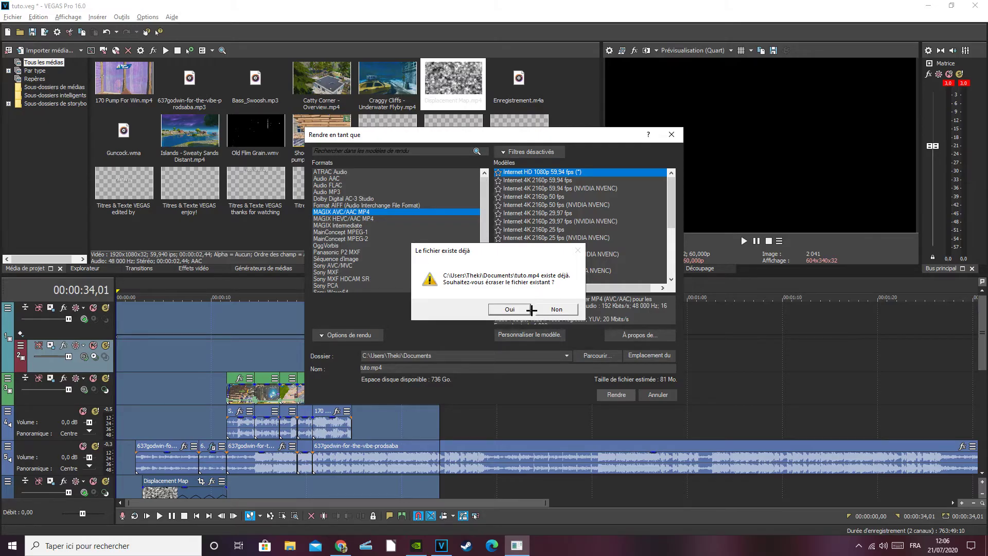
{"action": "left_click", "coordinate": [509, 309]}
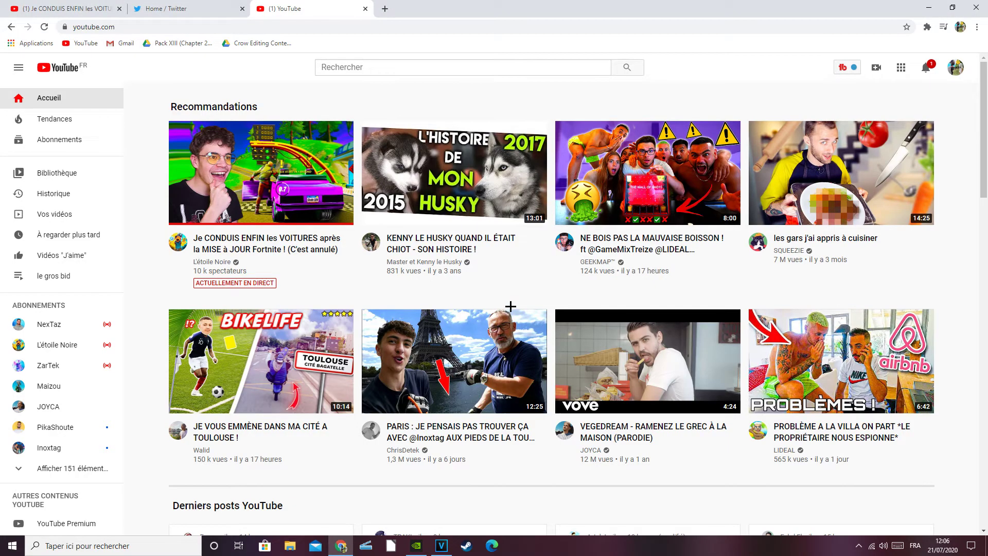
{"action": "left_click", "coordinate": [441, 545]}
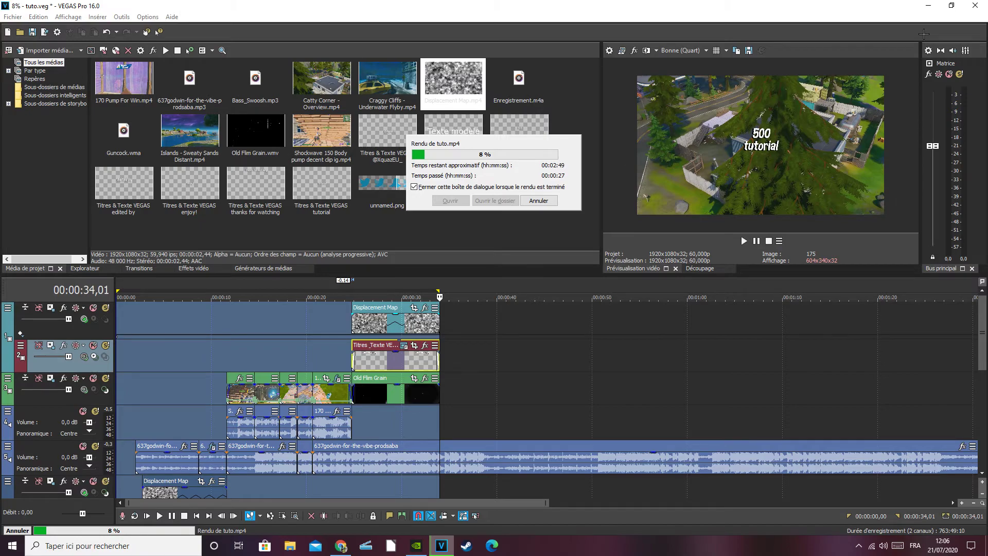
Step: Switch to Chrome, briefly open GeForce Experience, and check the YouTube notifications while the render runs
{"action": "key", "text": "alt+Tab"}
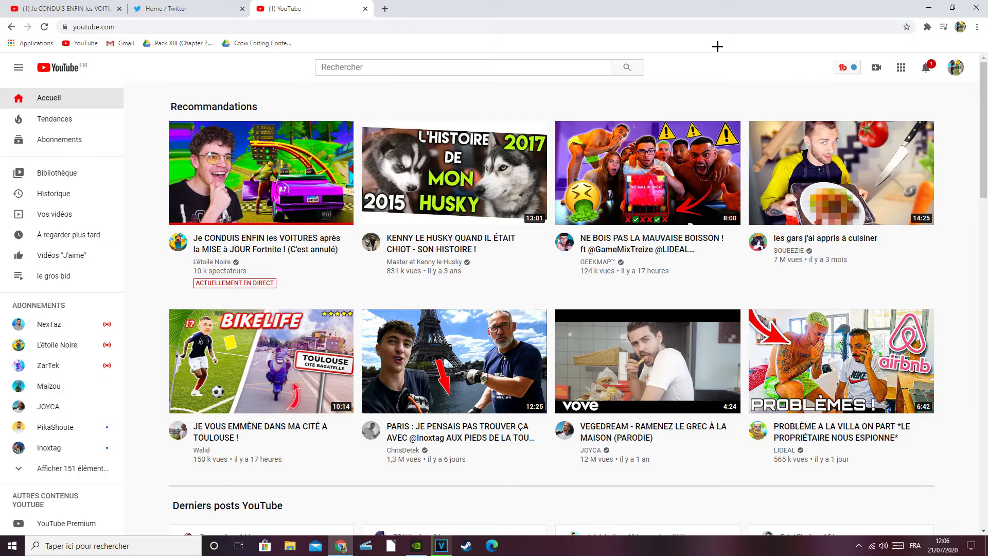
{"action": "mouse_move", "coordinate": [417, 548]}
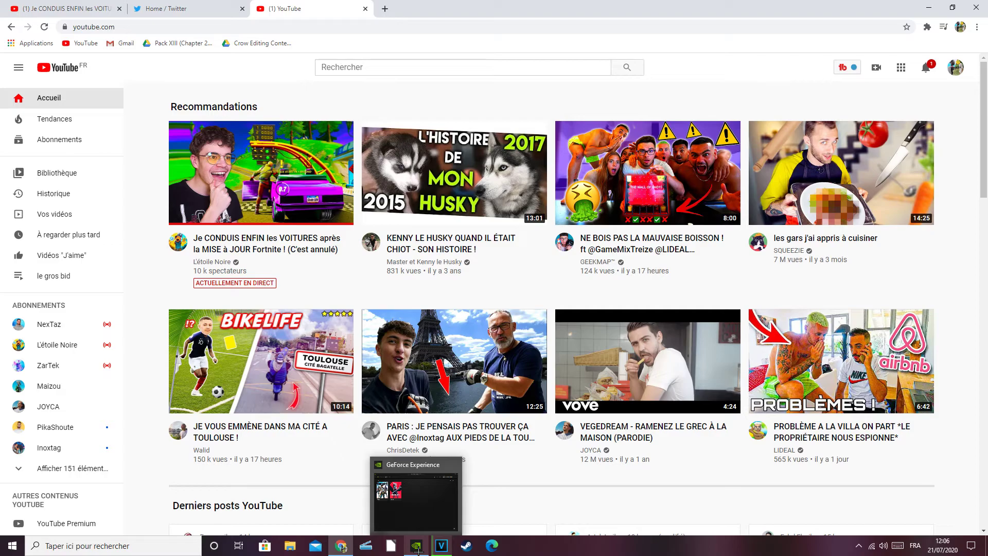
{"action": "left_click", "coordinate": [417, 547]}
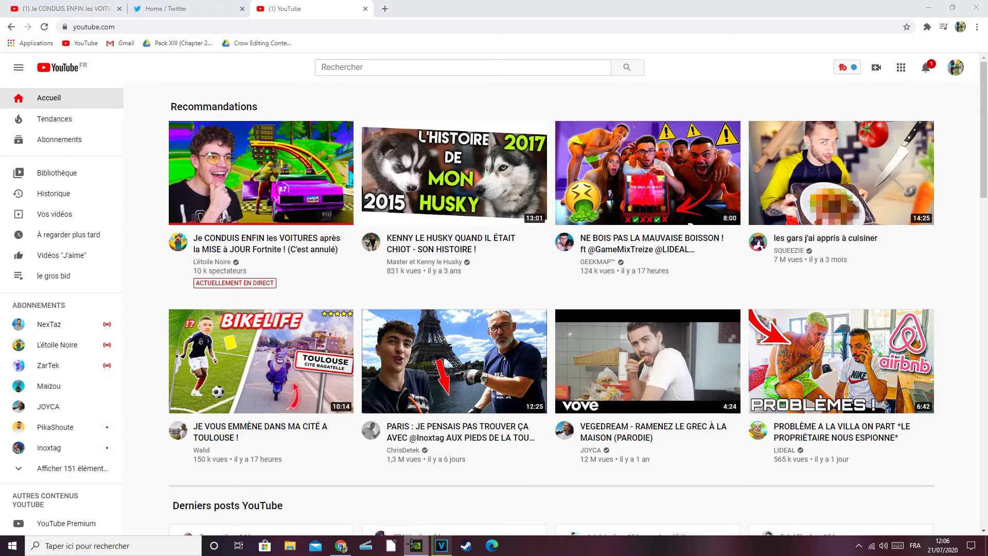
{"action": "left_click", "coordinate": [413, 544]}
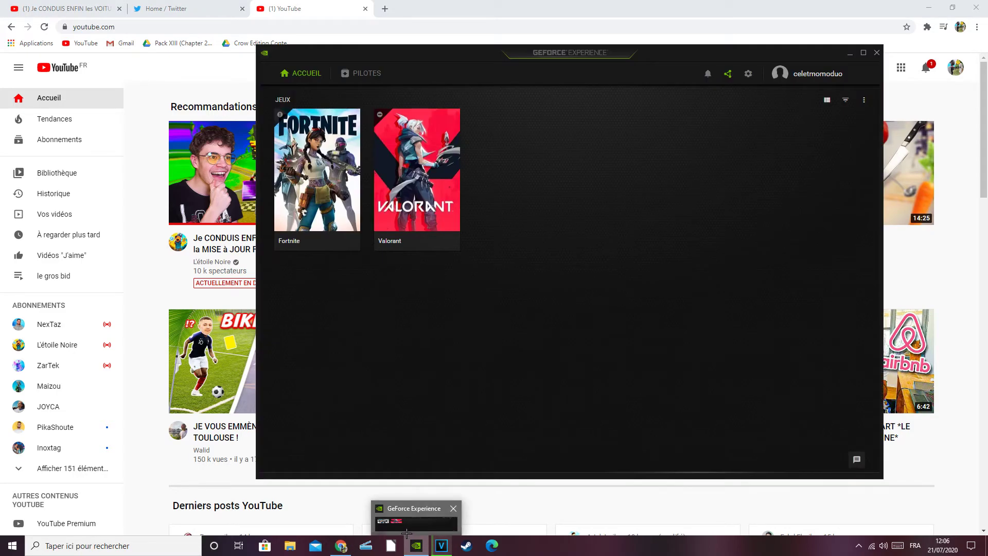
{"action": "left_click", "coordinate": [850, 52]}
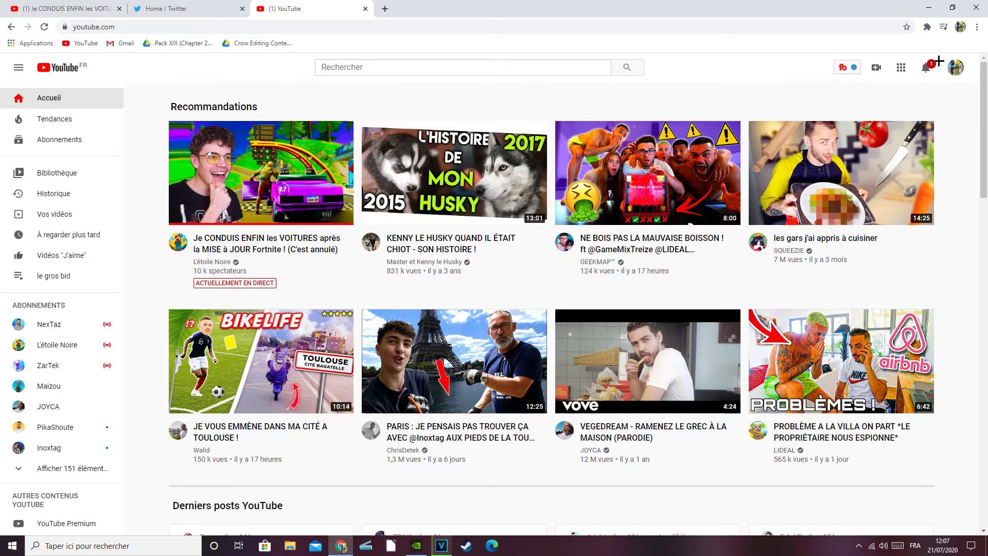
{"action": "left_click", "coordinate": [923, 73]}
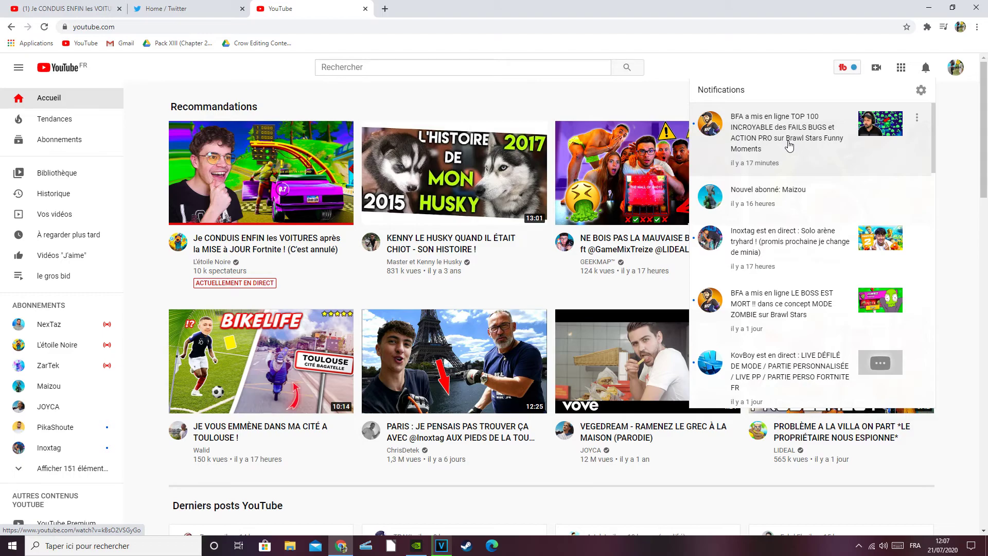
{"action": "left_click", "coordinate": [612, 498]}
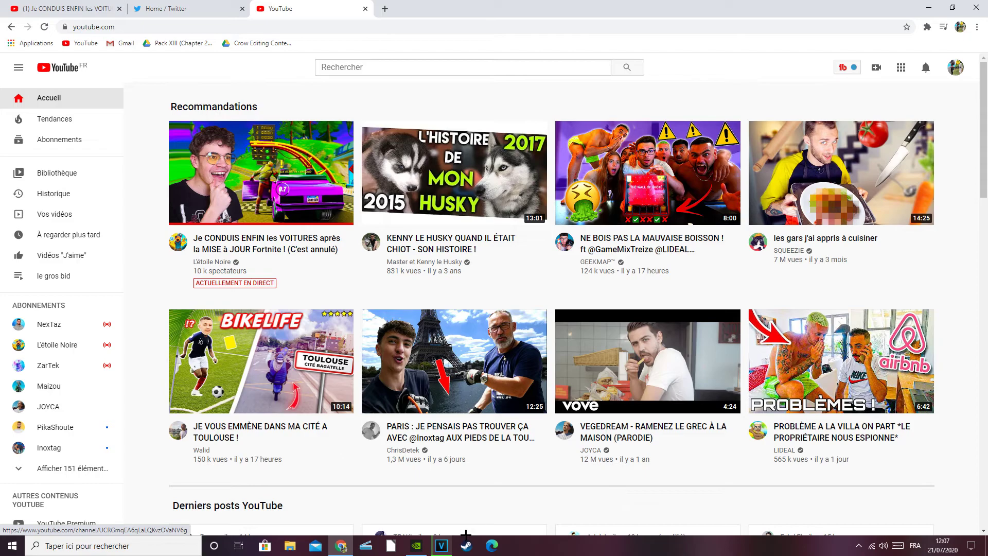
Step: Open GeForce Experience again, minimize it, and minimize Chrome to reach the desktop
{"action": "left_click", "coordinate": [416, 546]}
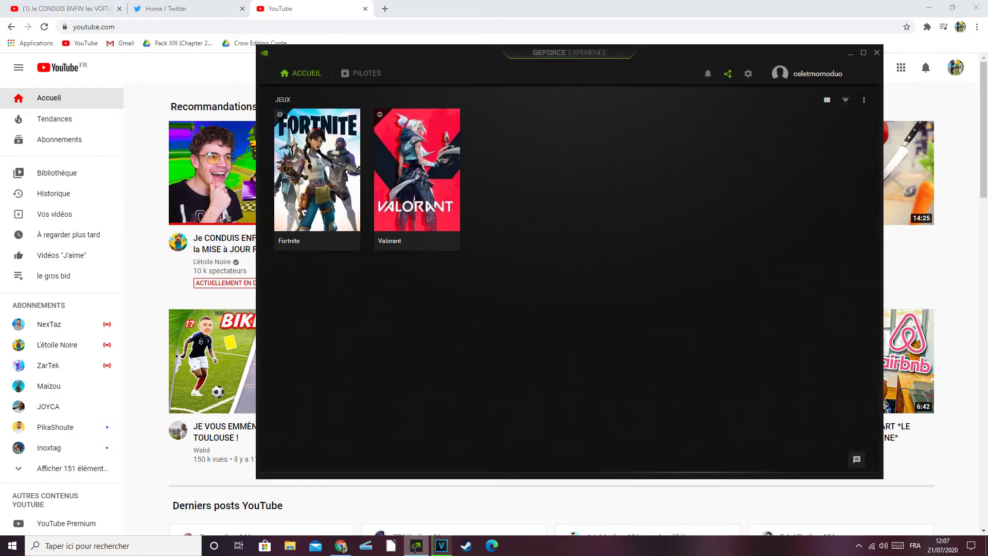
{"action": "left_click", "coordinate": [850, 53]}
{"action": "left_click", "coordinate": [930, 6]}
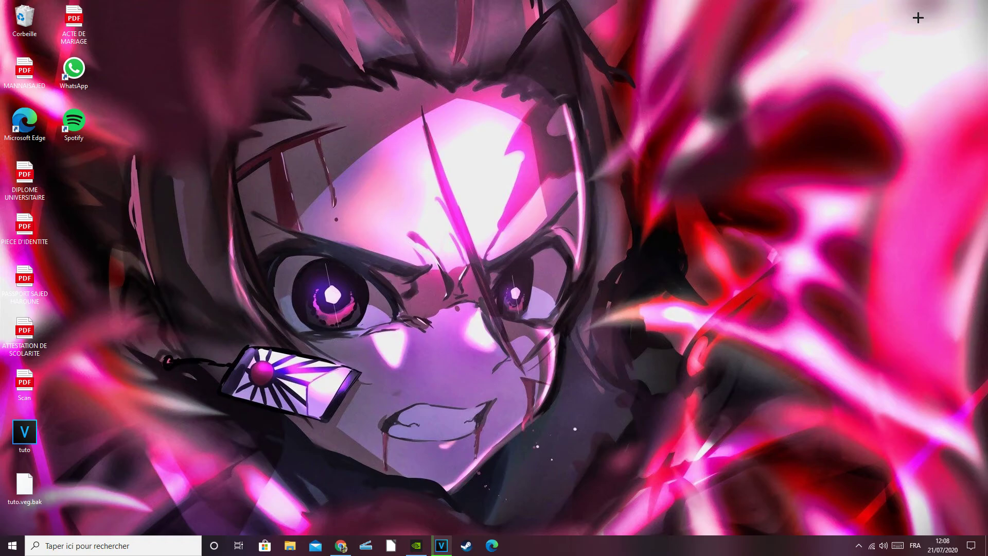
Step: Switch to VEGAS Pro, restore its window to a smaller size to check the tuto.mp4 render progress, and return to YouTube in Chrome
{"action": "left_click", "coordinate": [442, 545]}
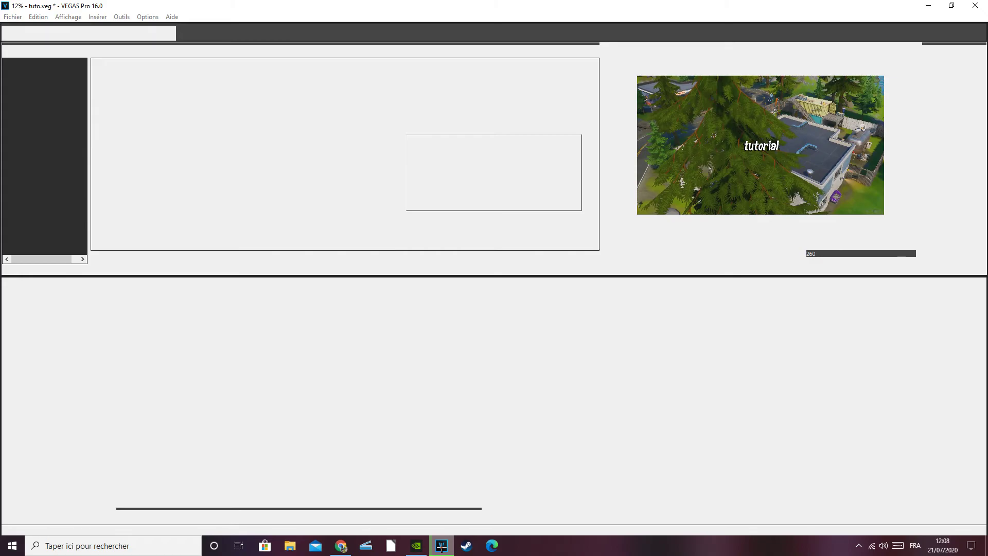
{"action": "key", "text": "super+Down"}
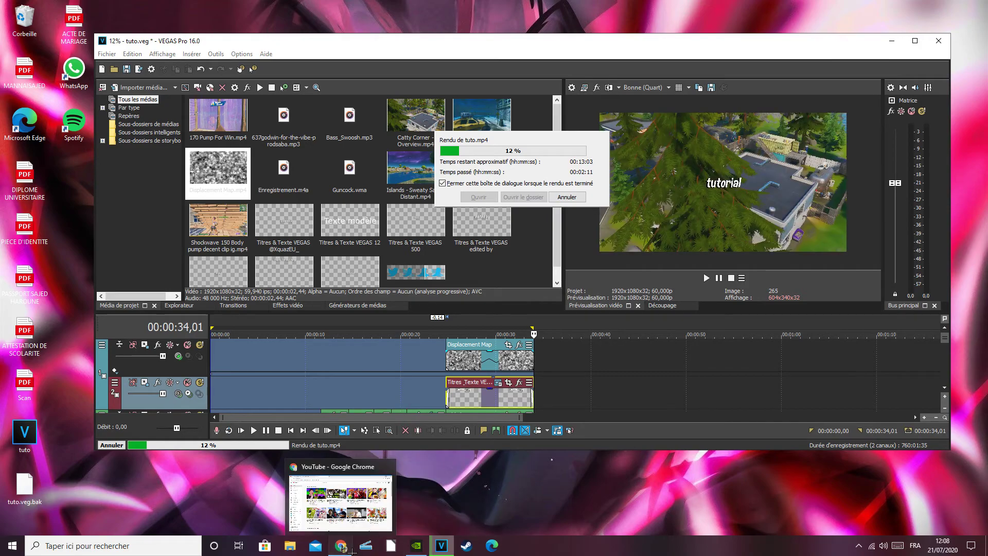
{"action": "left_click", "coordinate": [437, 449]}
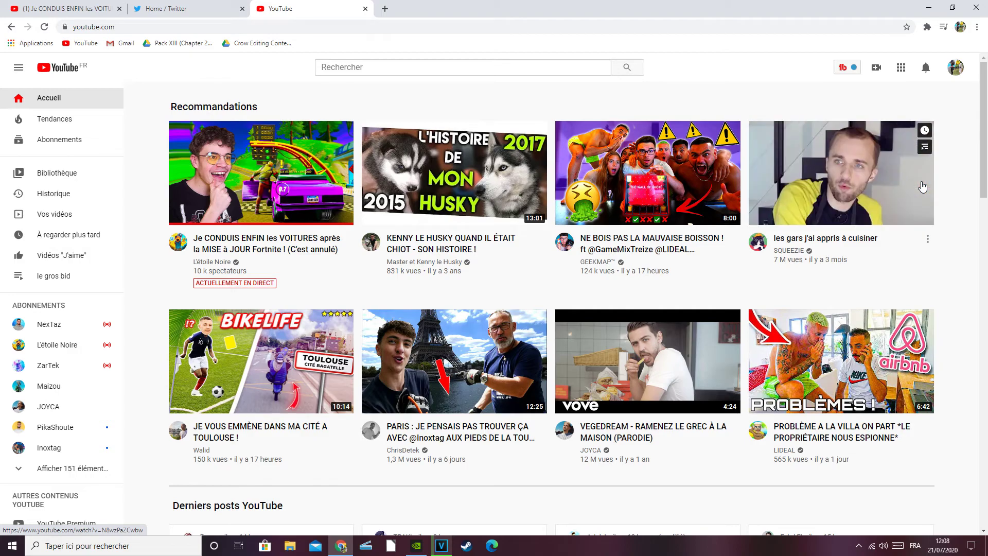
{"action": "key", "text": "super+shift+s"}
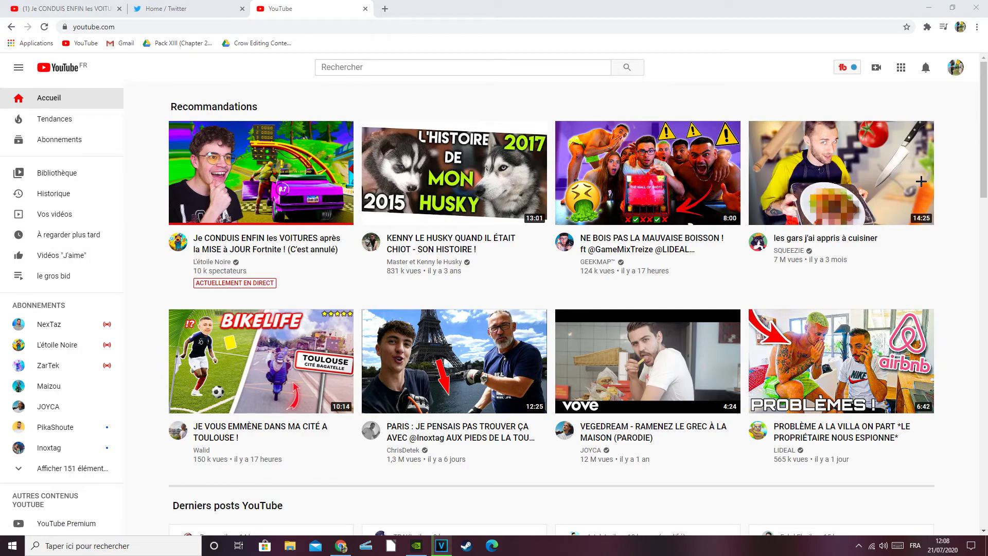
{"action": "key", "text": "alt+z"}
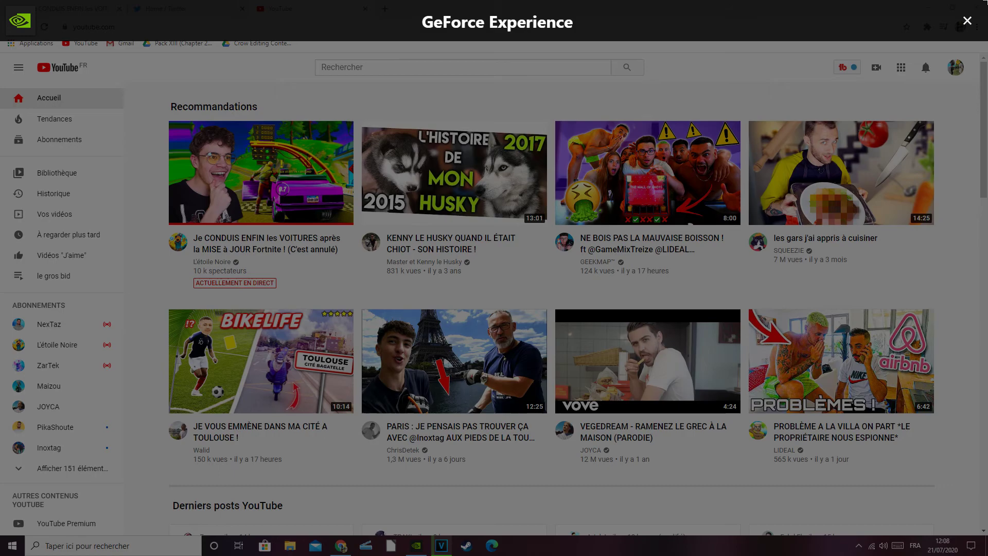
{"action": "left_click", "coordinate": [968, 21]}
{"action": "mouse_move", "coordinate": [639, 378]}
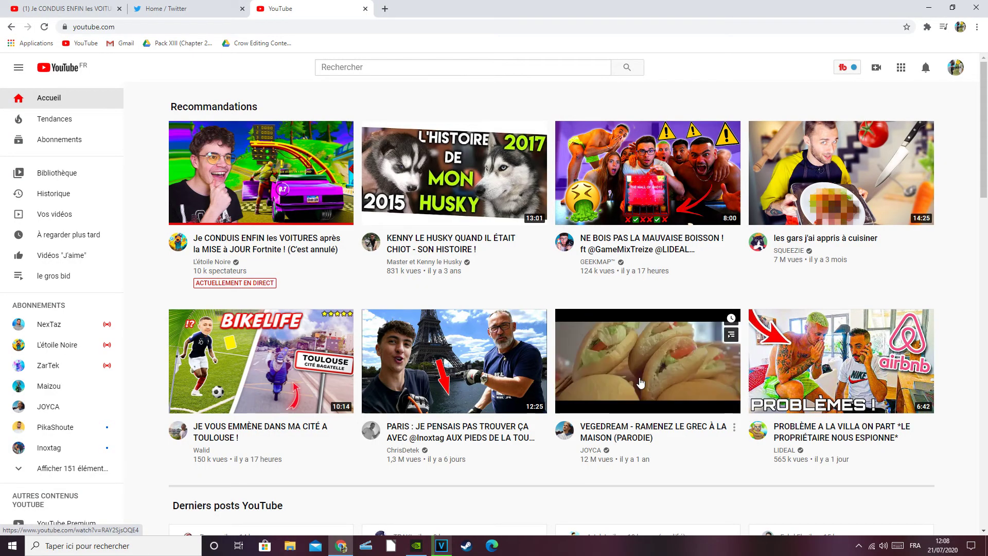
{"action": "key", "text": "alt+z"}
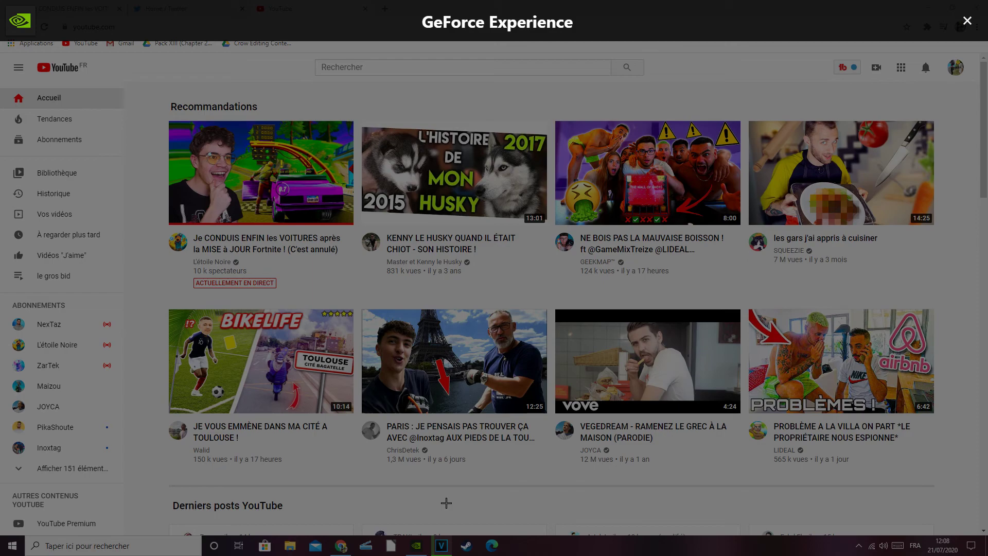
{"action": "key", "text": "alt+z"}
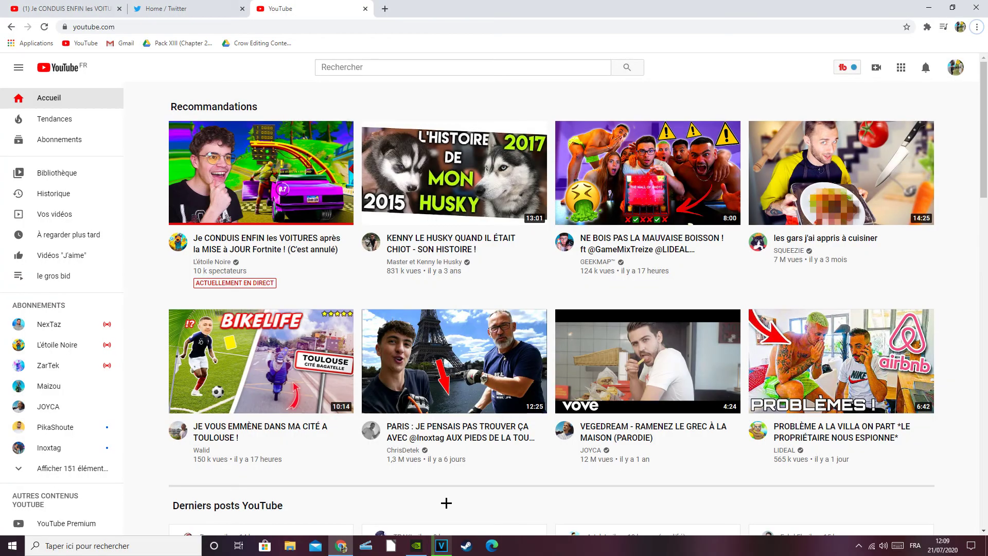
{"action": "mouse_move", "coordinate": [446, 544]}
{"action": "key", "text": "alt+z"}
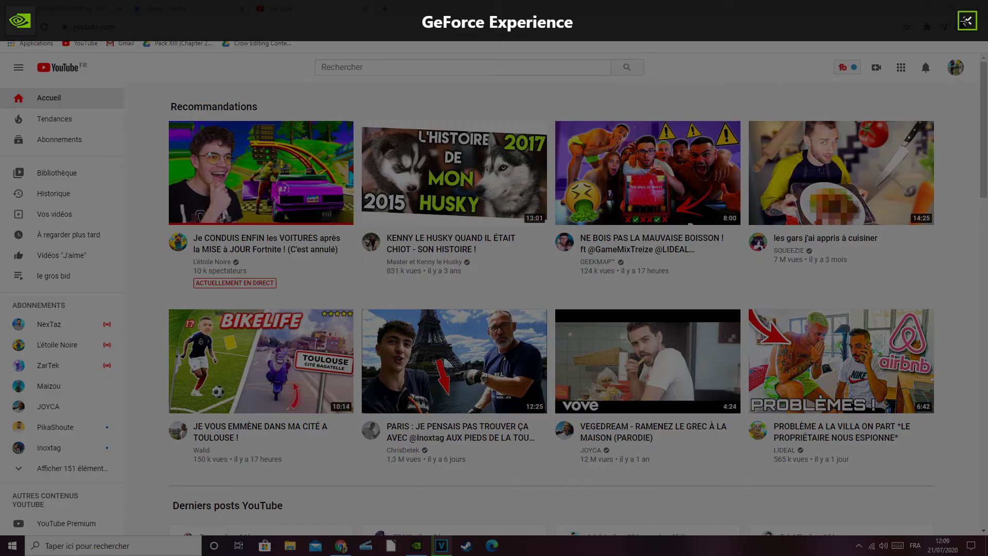
{"action": "left_click", "coordinate": [967, 21]}
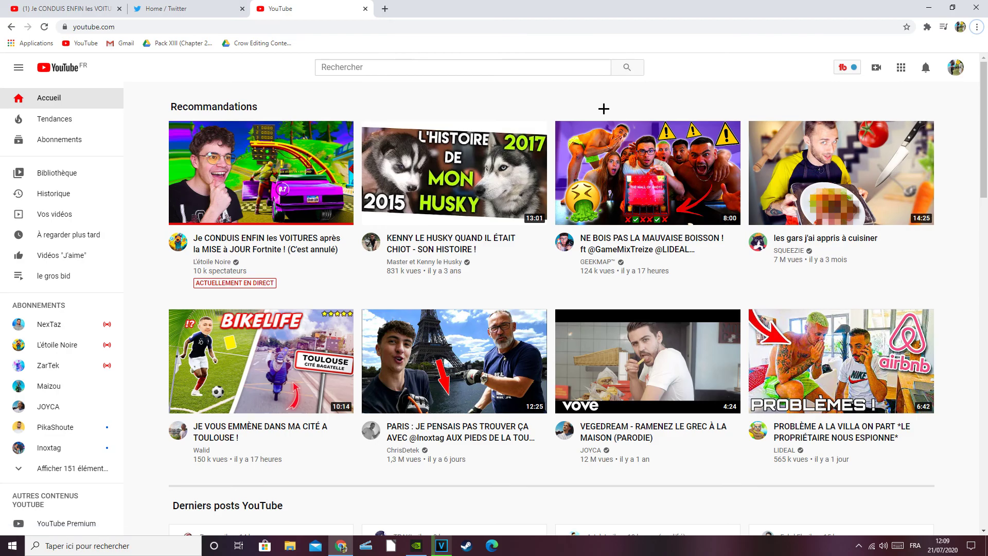
Step: Stop and save the running screen recording in the GeForce Experience overlay
{"action": "key", "text": "alt+z"}
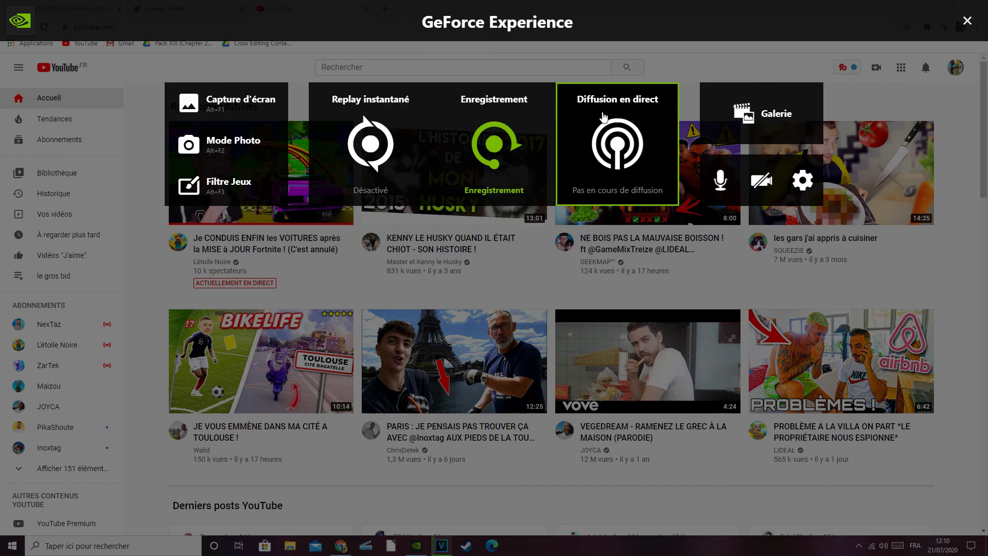
{"action": "left_click", "coordinate": [498, 202]}
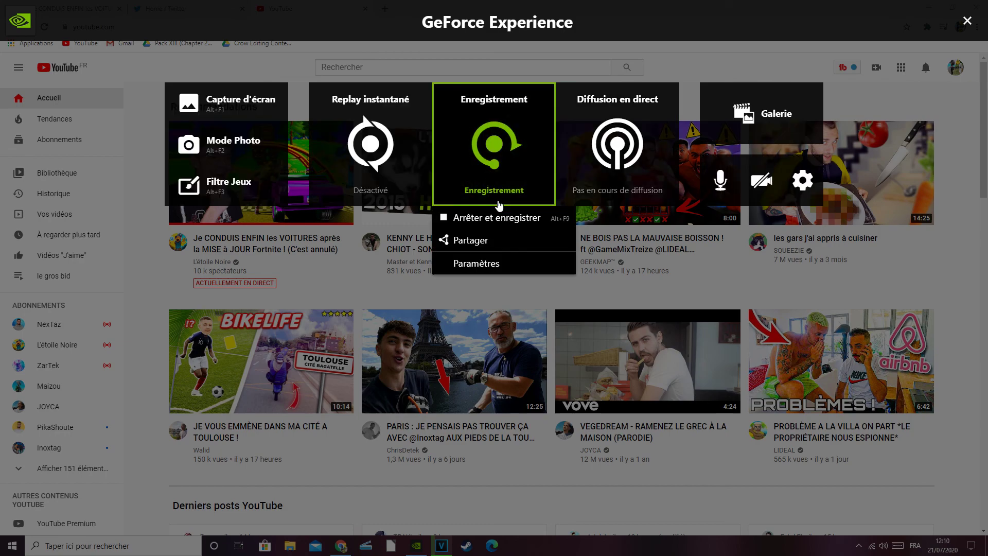
{"action": "left_click", "coordinate": [497, 217]}
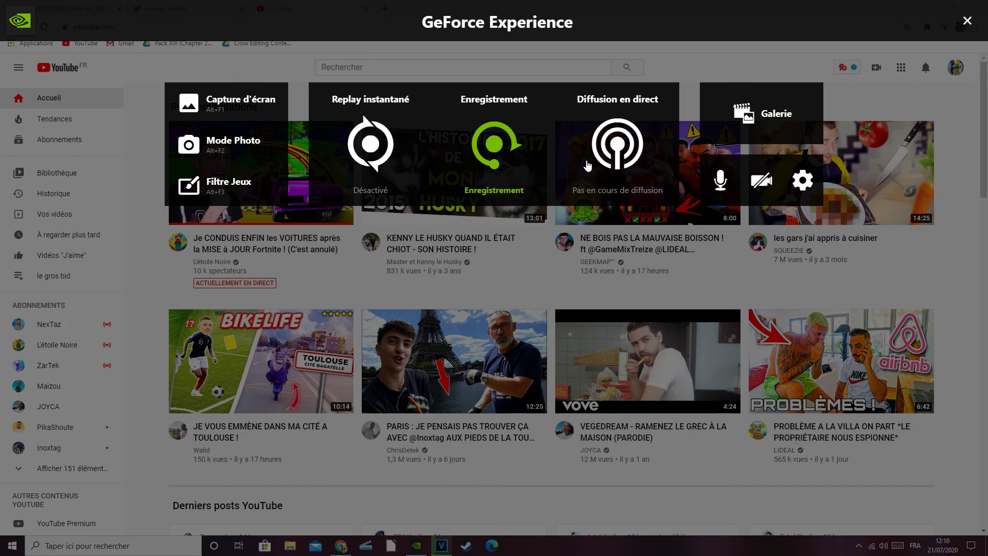
{"action": "left_click", "coordinate": [510, 147]}
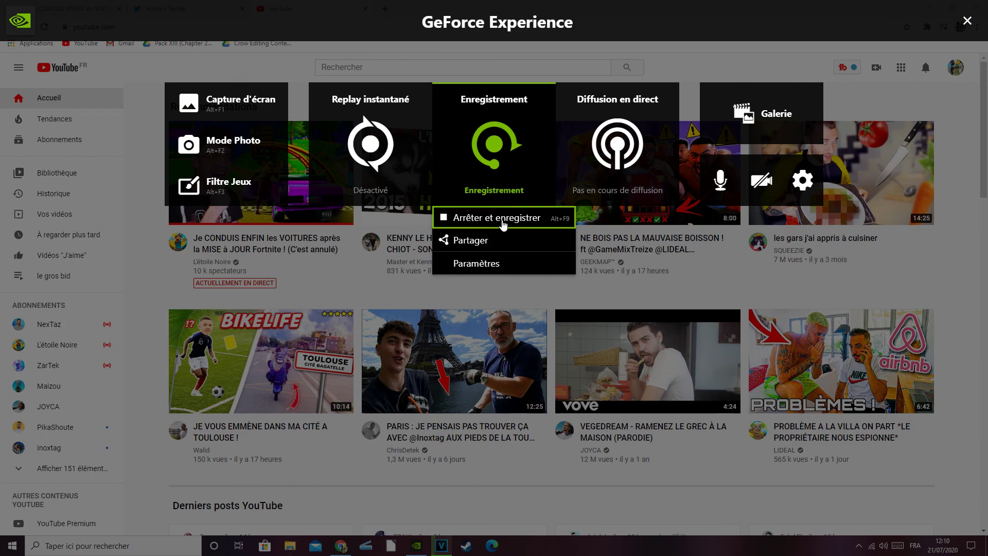